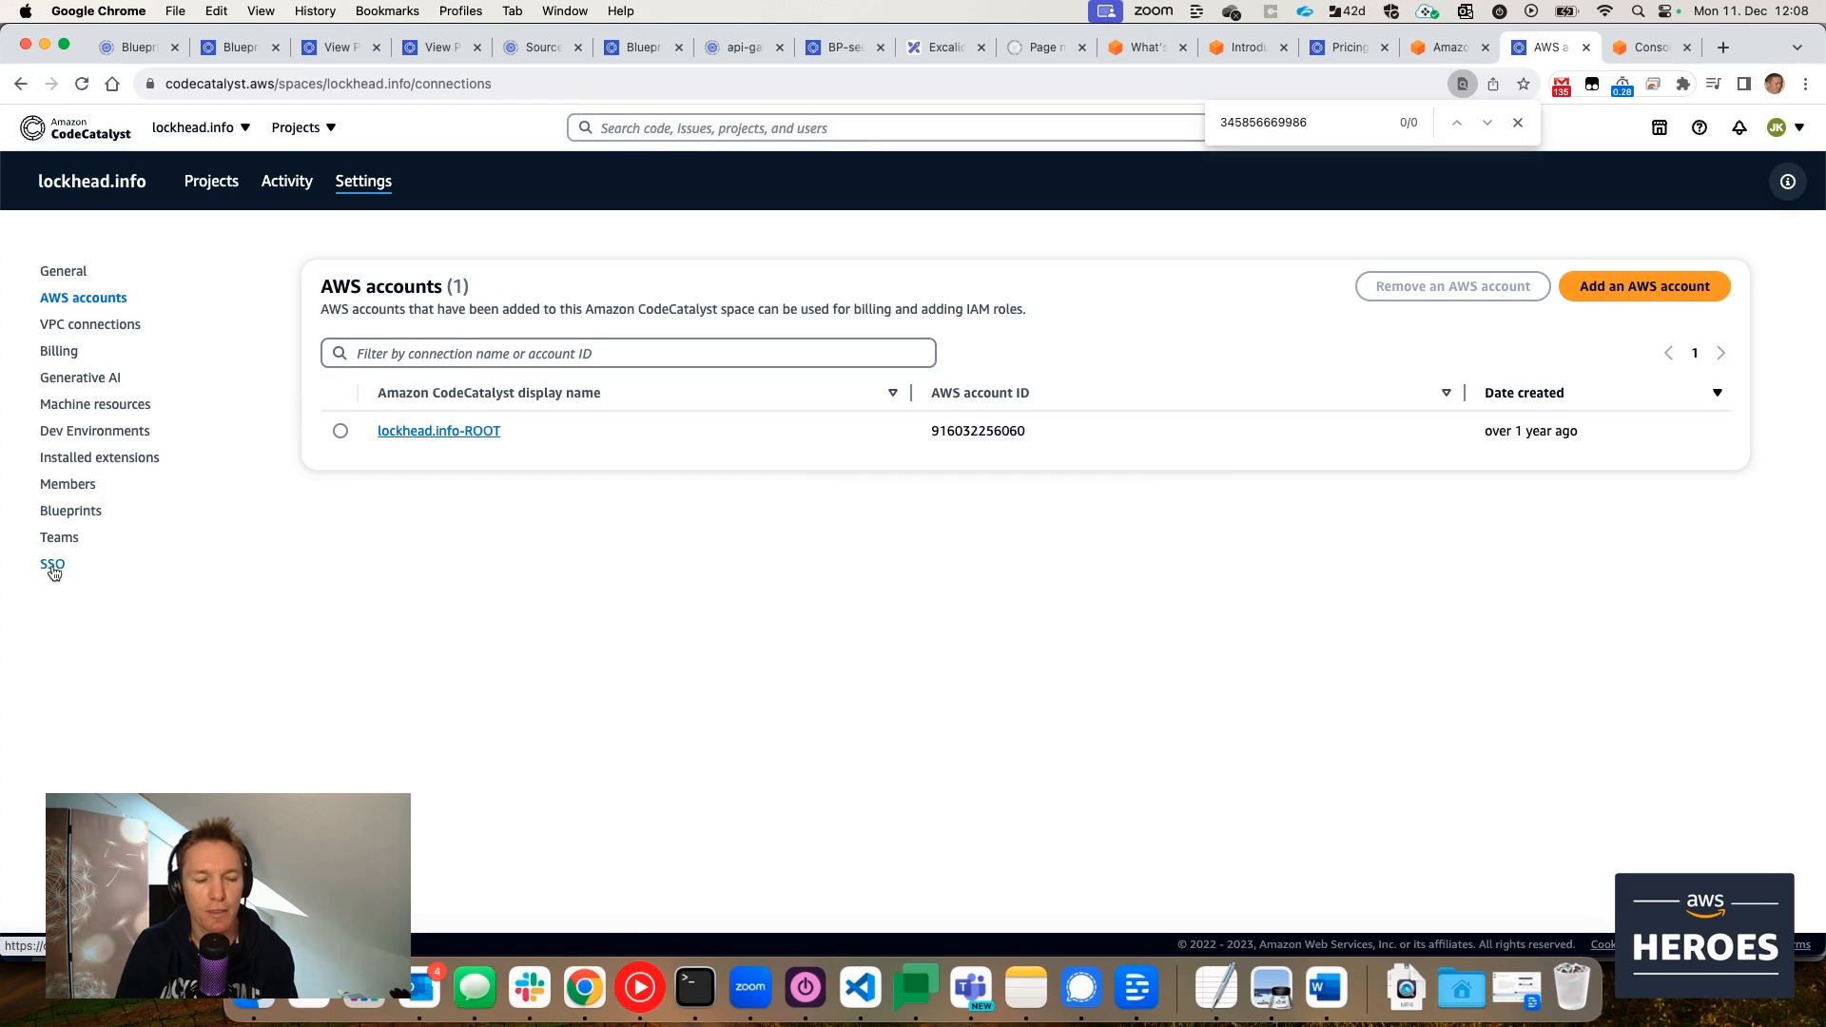
- Open the lockhead.info space's SSO settings page, which shows SSO is not enabled yet
left_click(51, 565)
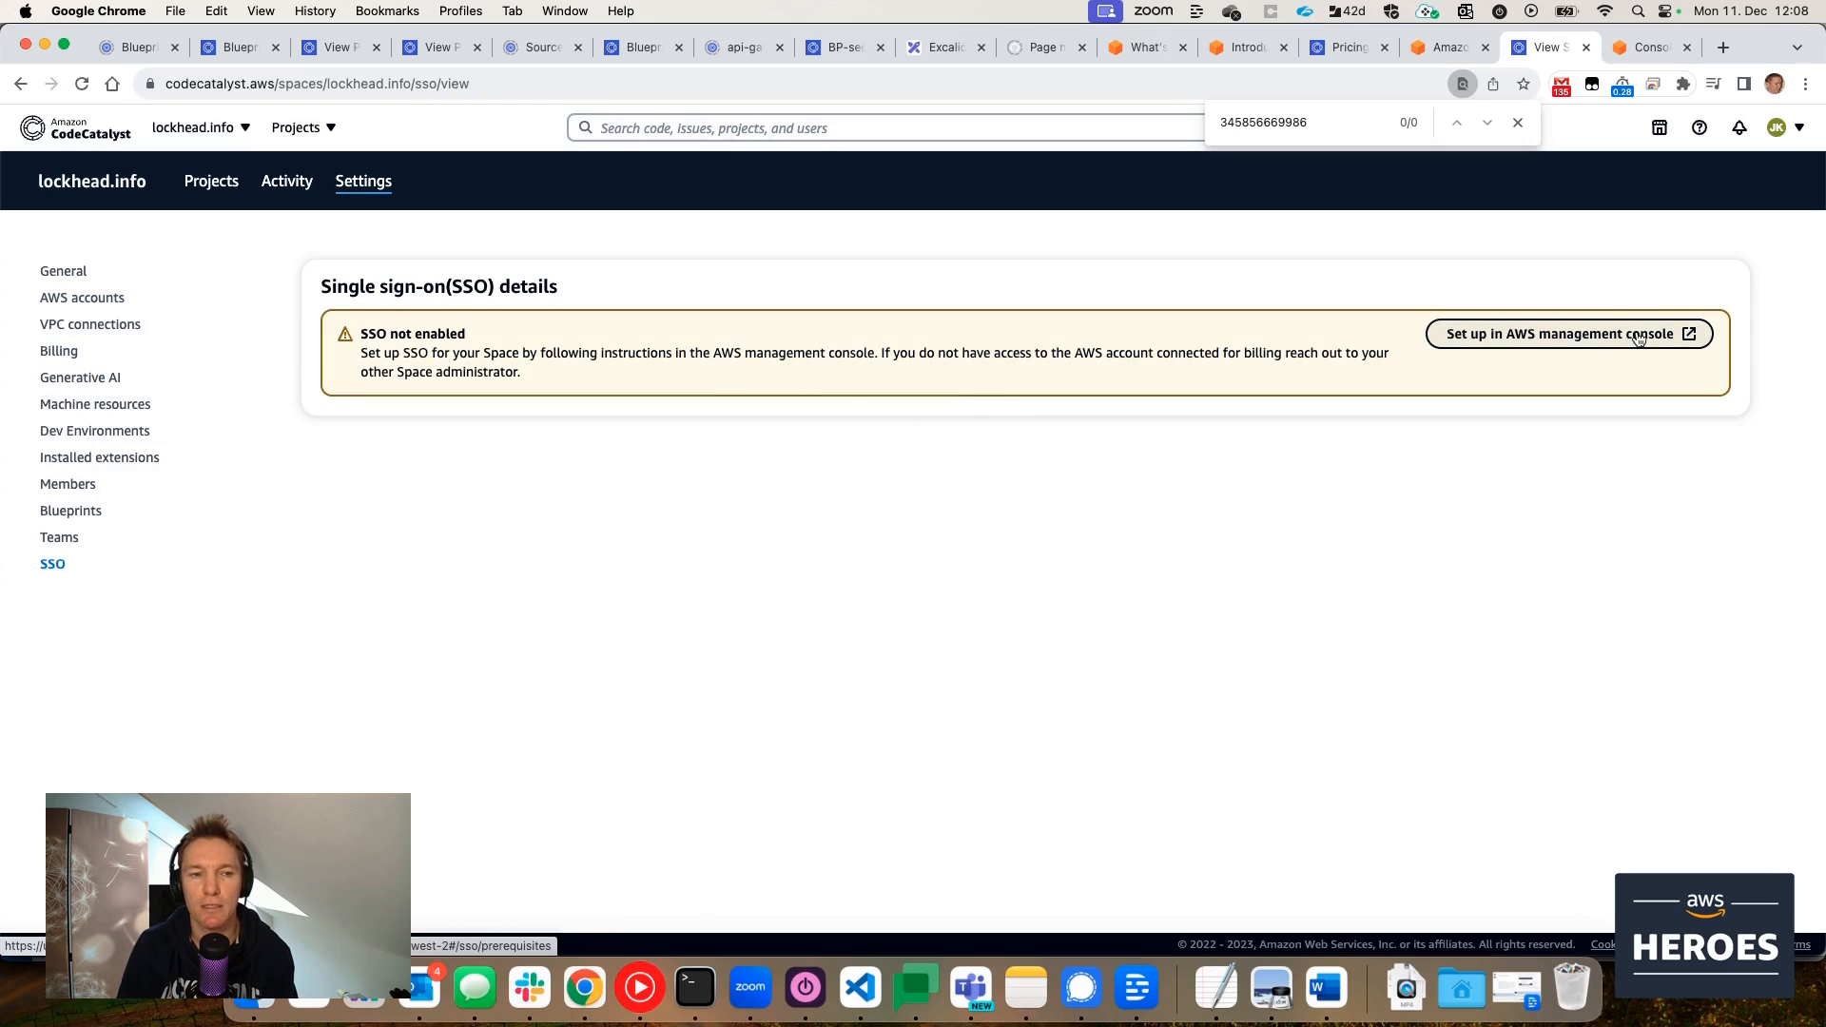
- Start SSO setup in the AWS console and reach CodeCatalyst's IAM Identity Center connection page
left_click(1607, 338)
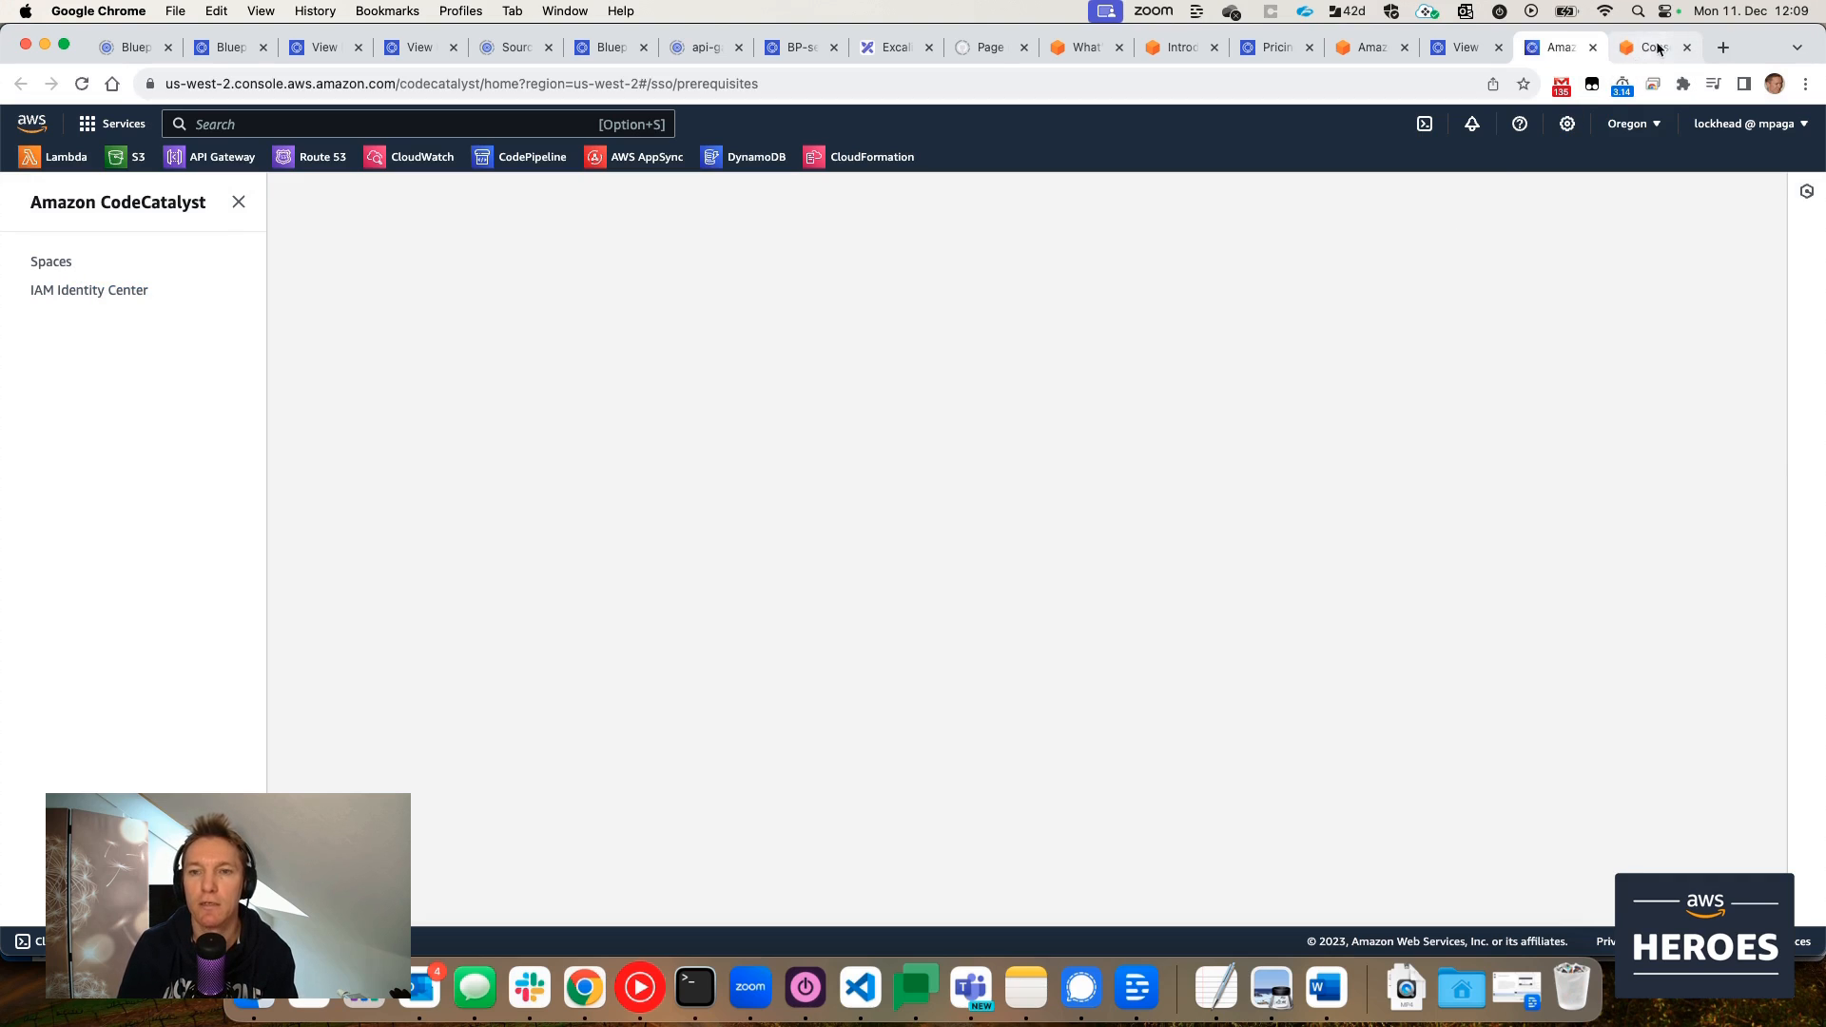
left_click(1628, 125)
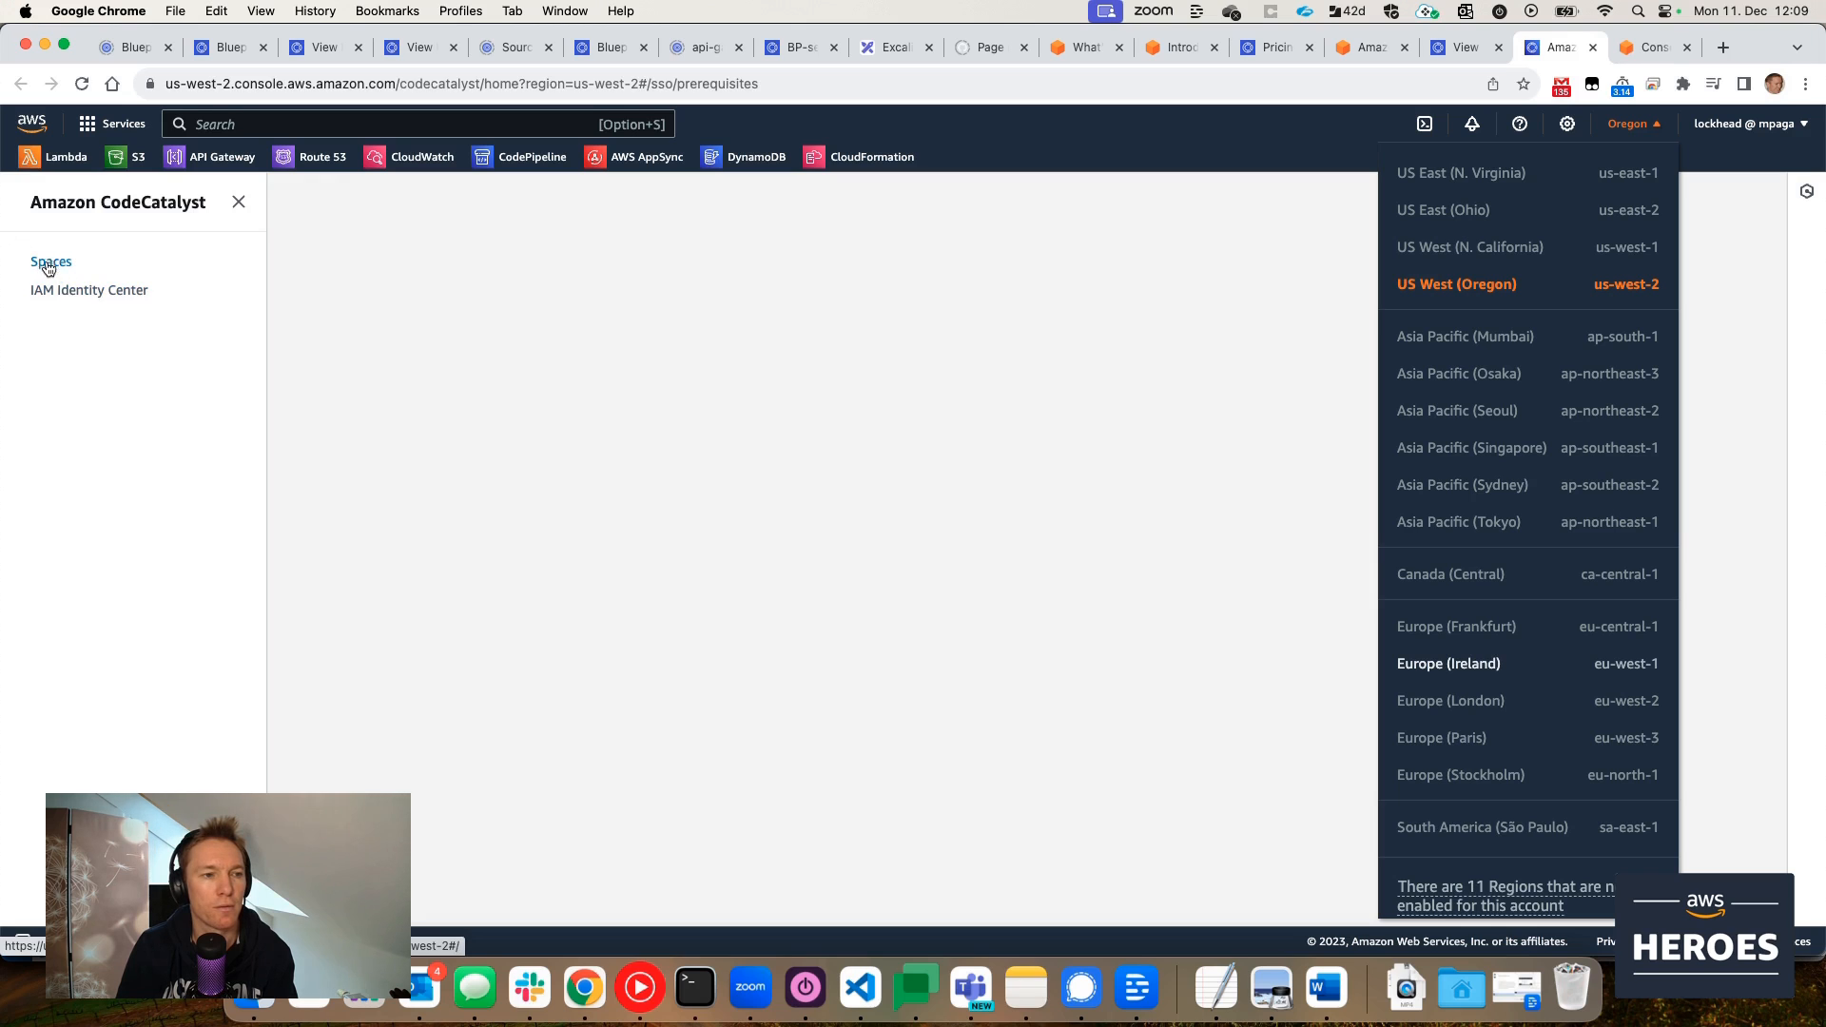
left_click(70, 294)
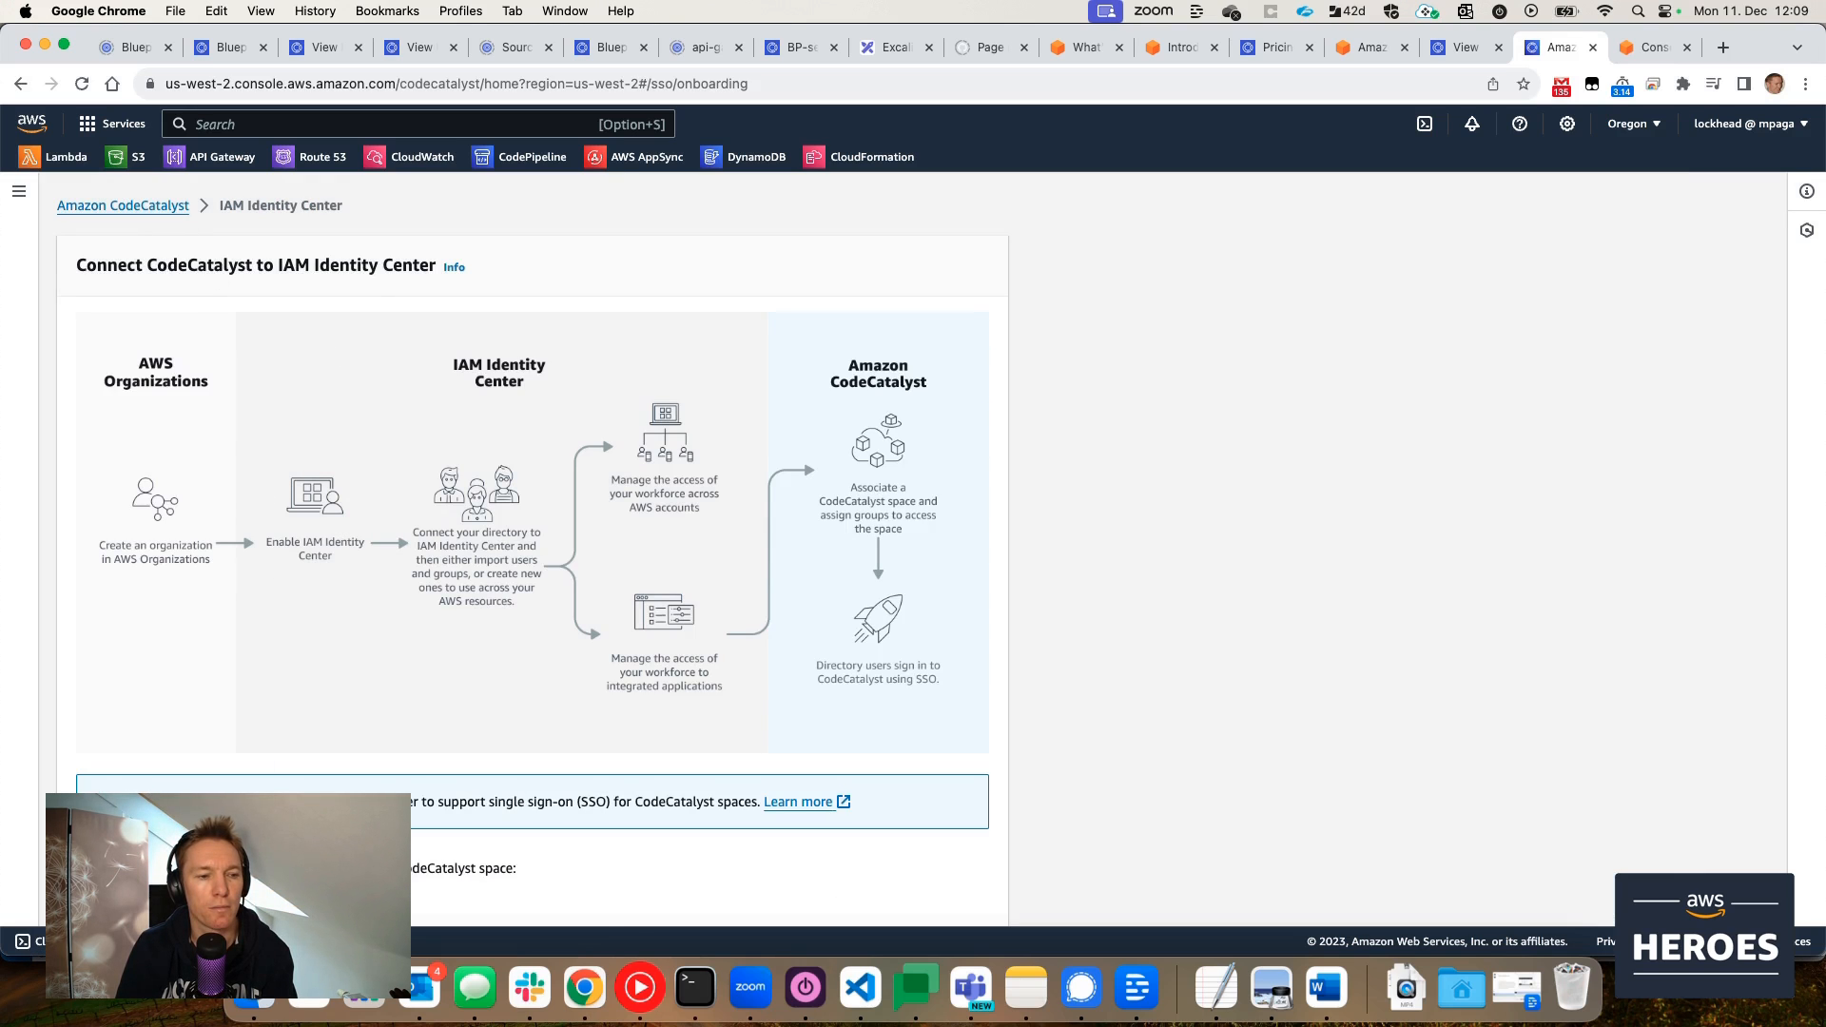
- Set the space's AWS Region to eu-central-1 in the SSO prerequisites
scroll(594, 567, "down", 2)
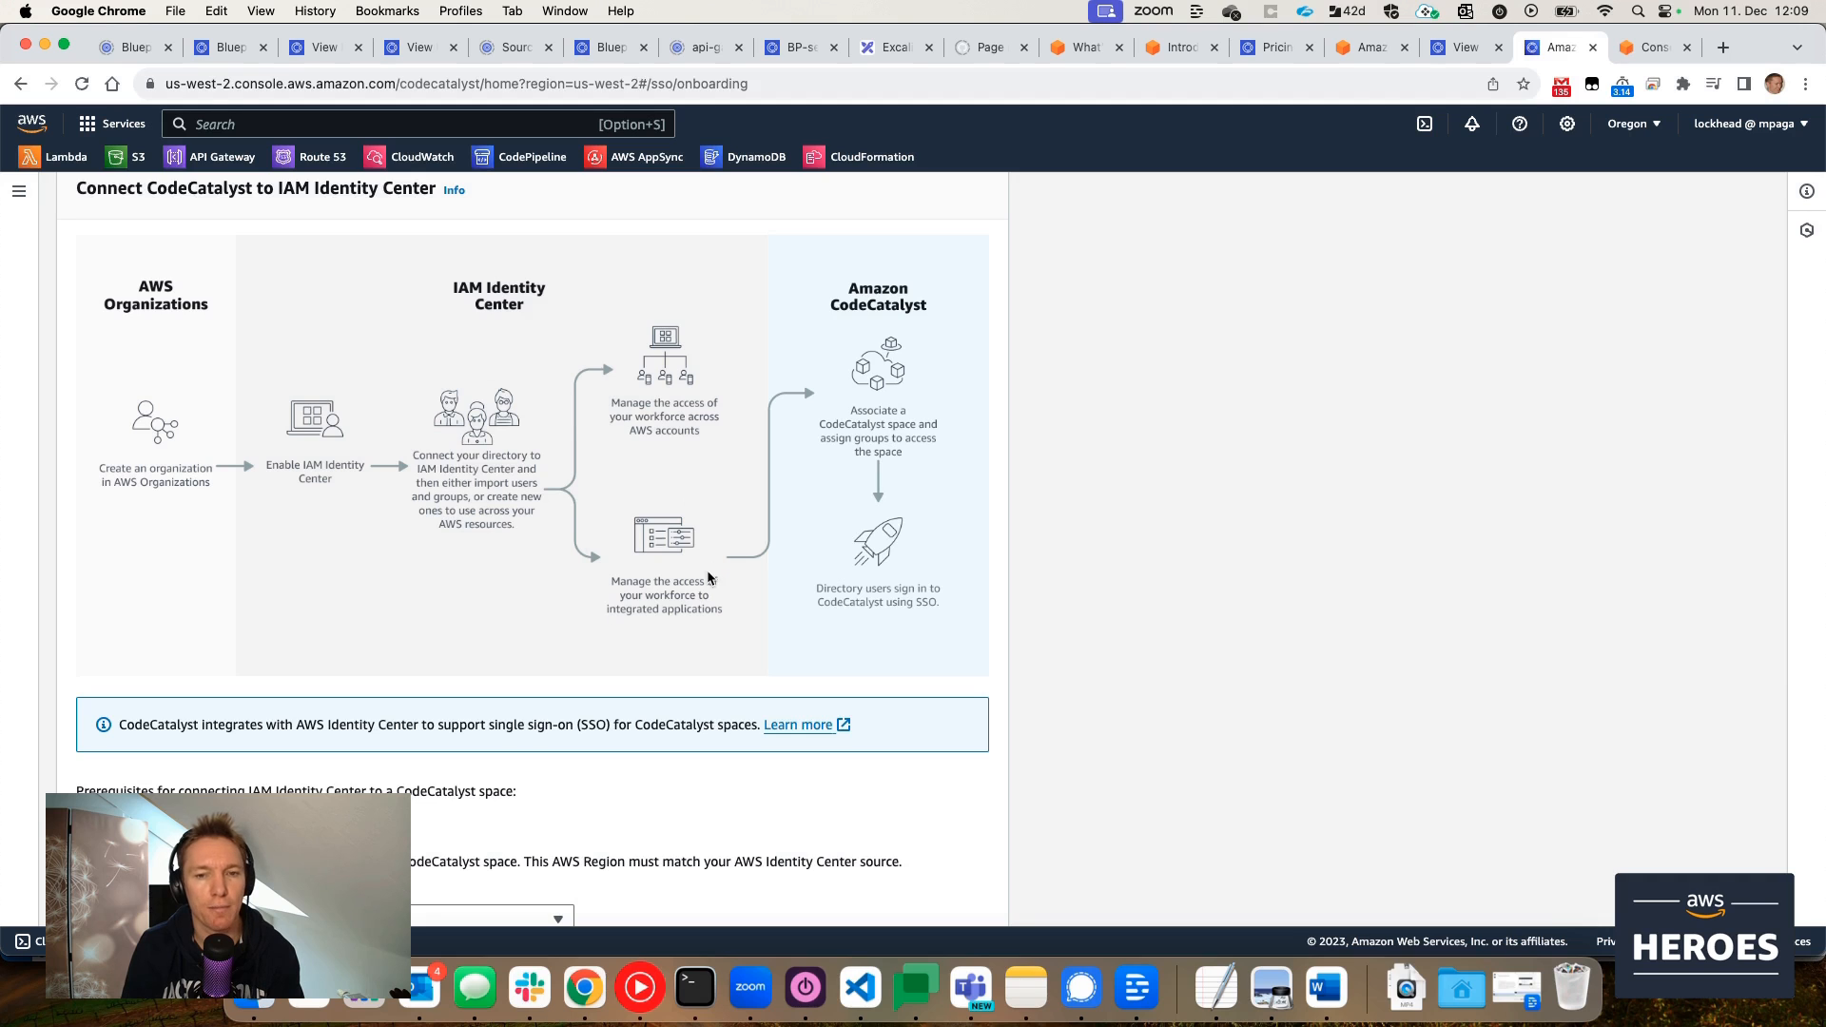
scroll(686, 573, "down", 5)
scroll(464, 583, "down", 2)
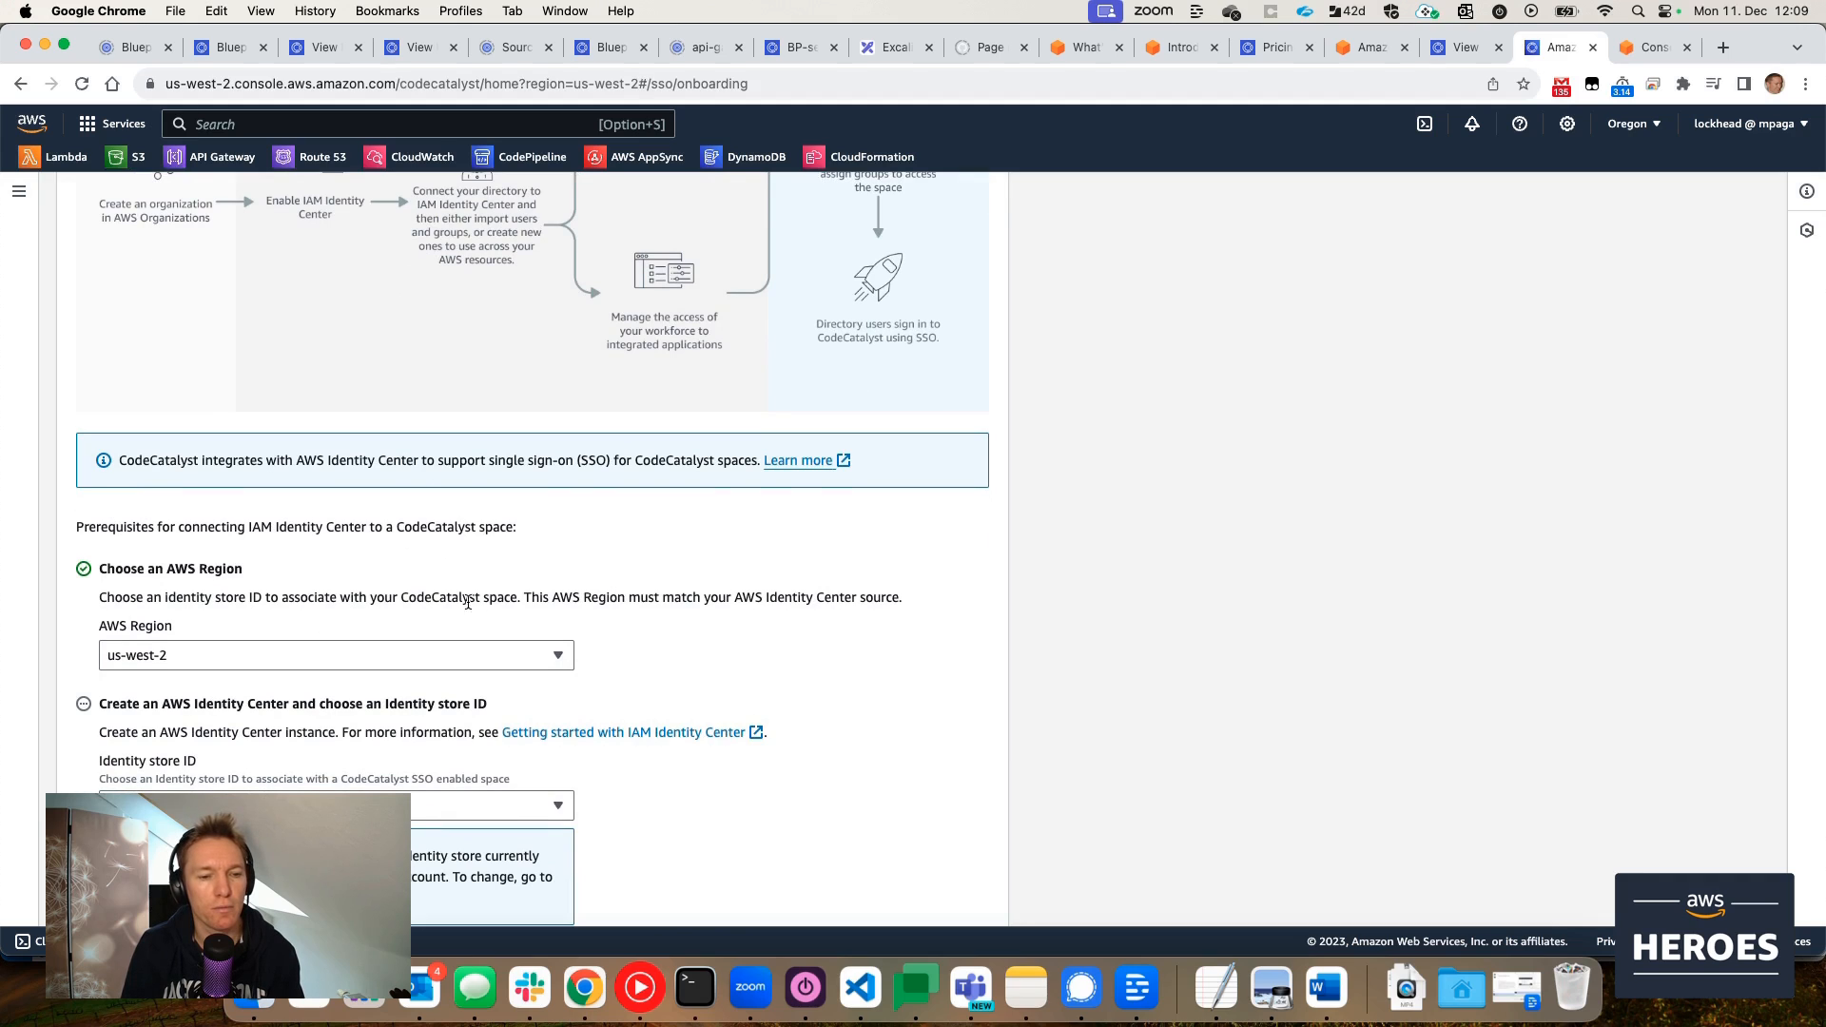
scroll(486, 660, "down", 5)
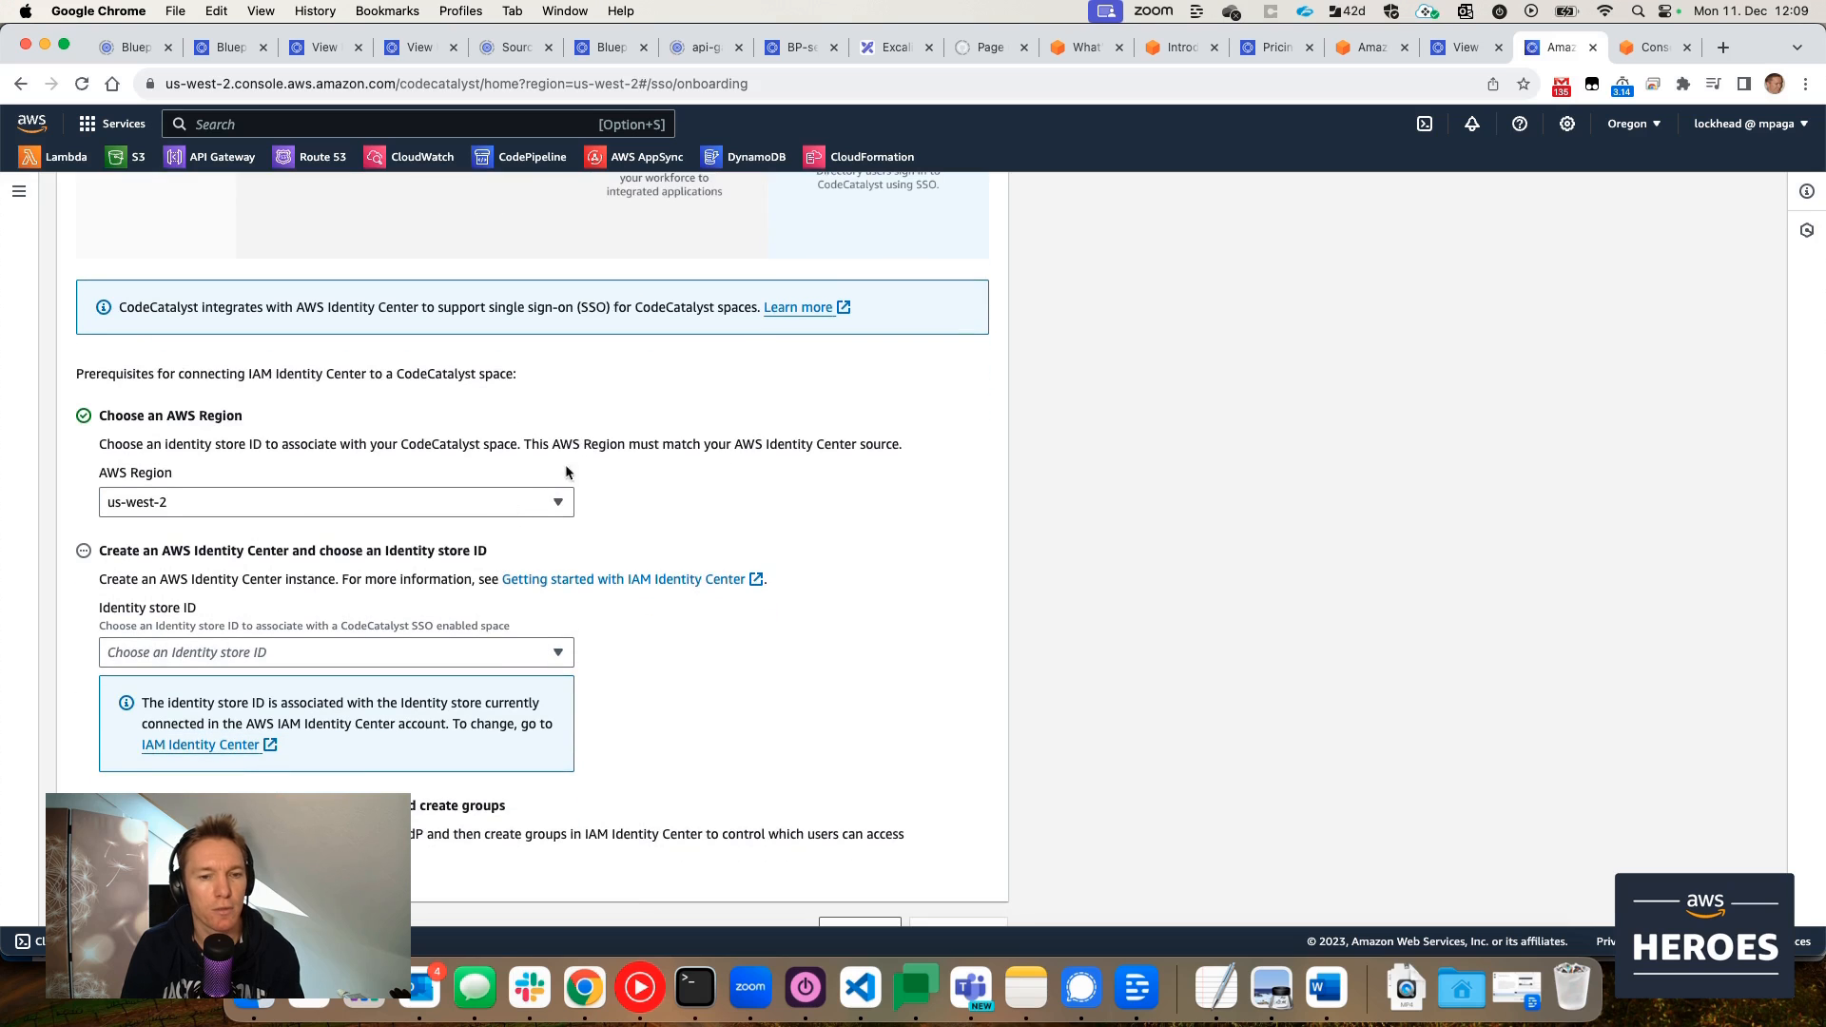
left_click(505, 501)
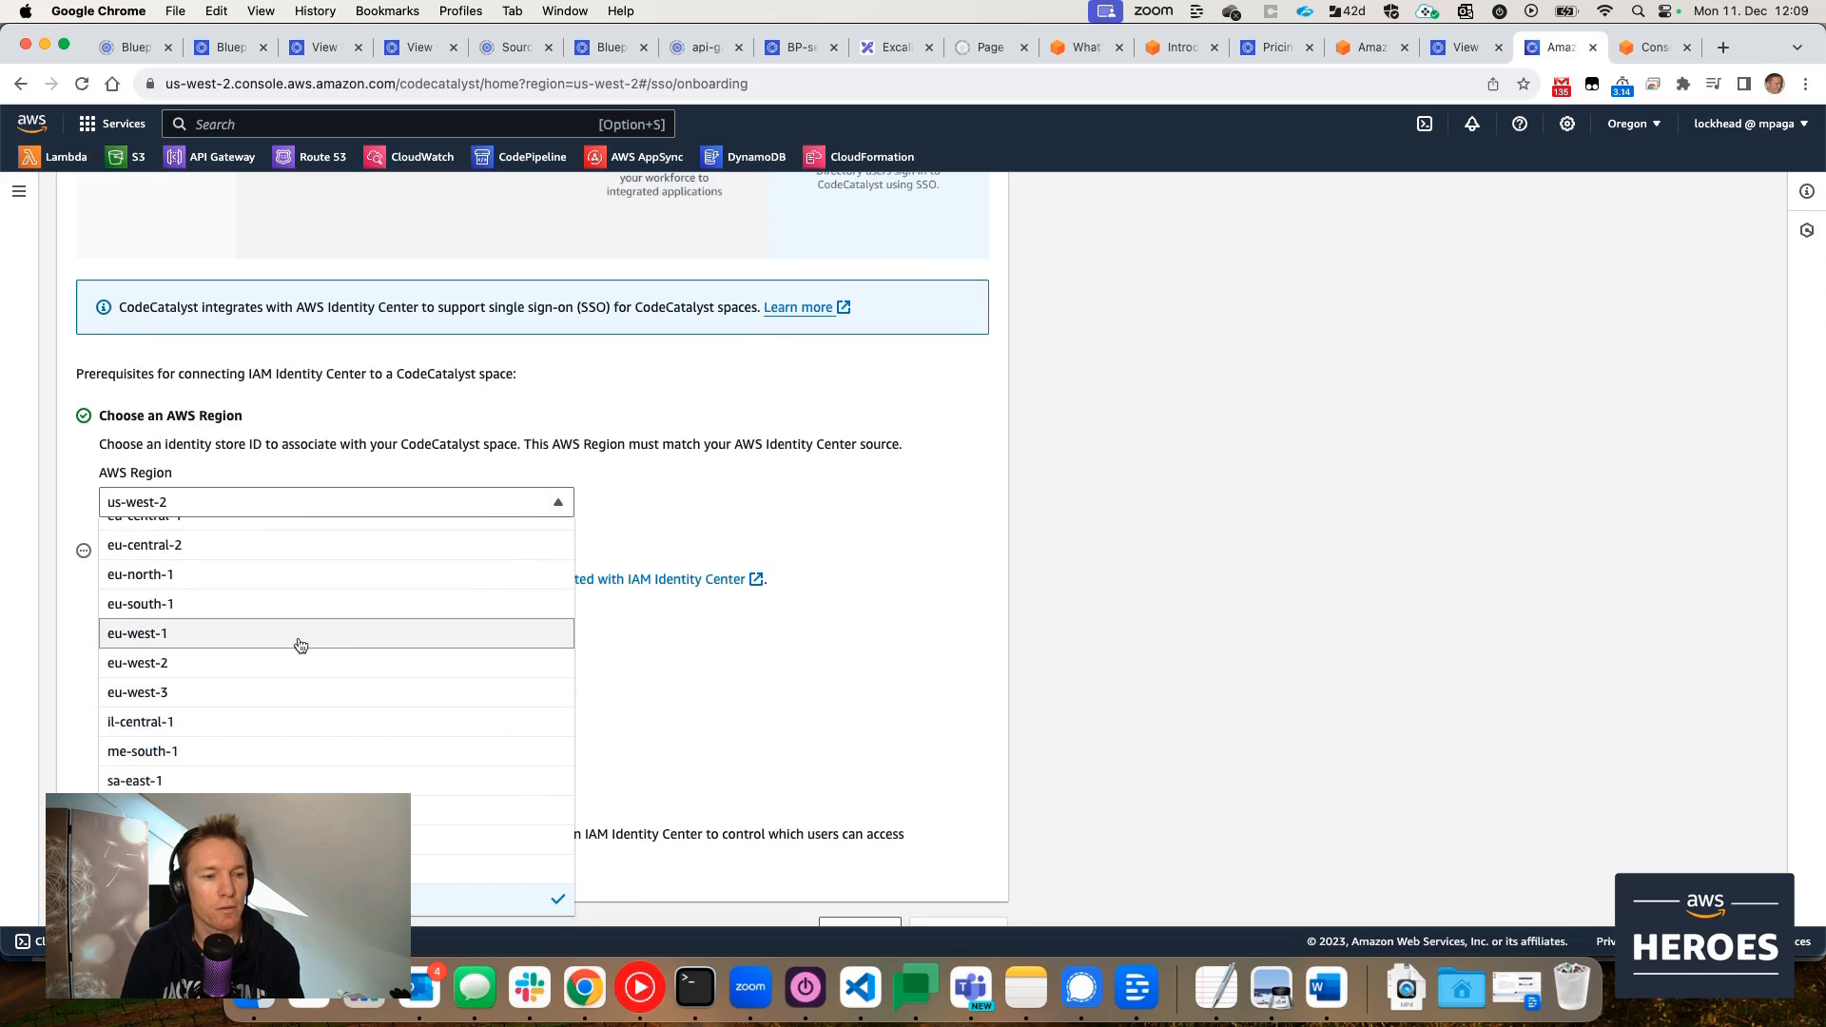
scroll(214, 683, "down", 2)
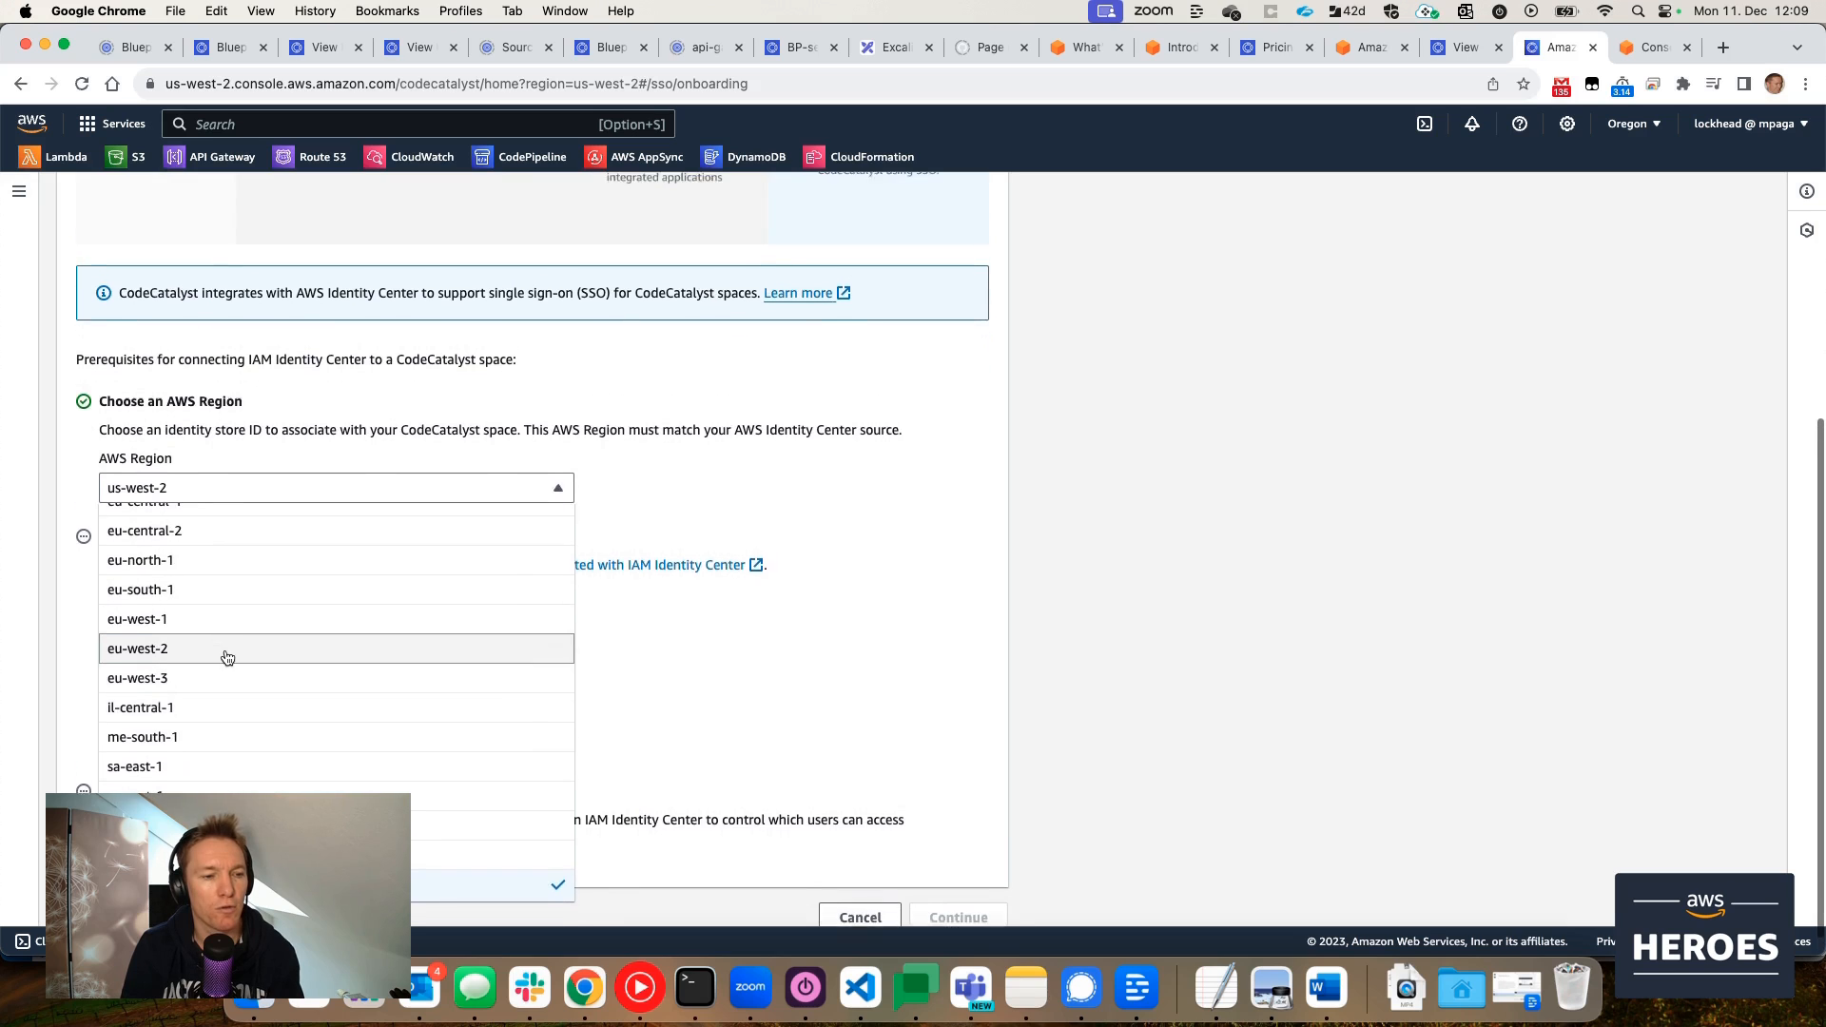
scroll(181, 571, "up", 3)
left_click(191, 580)
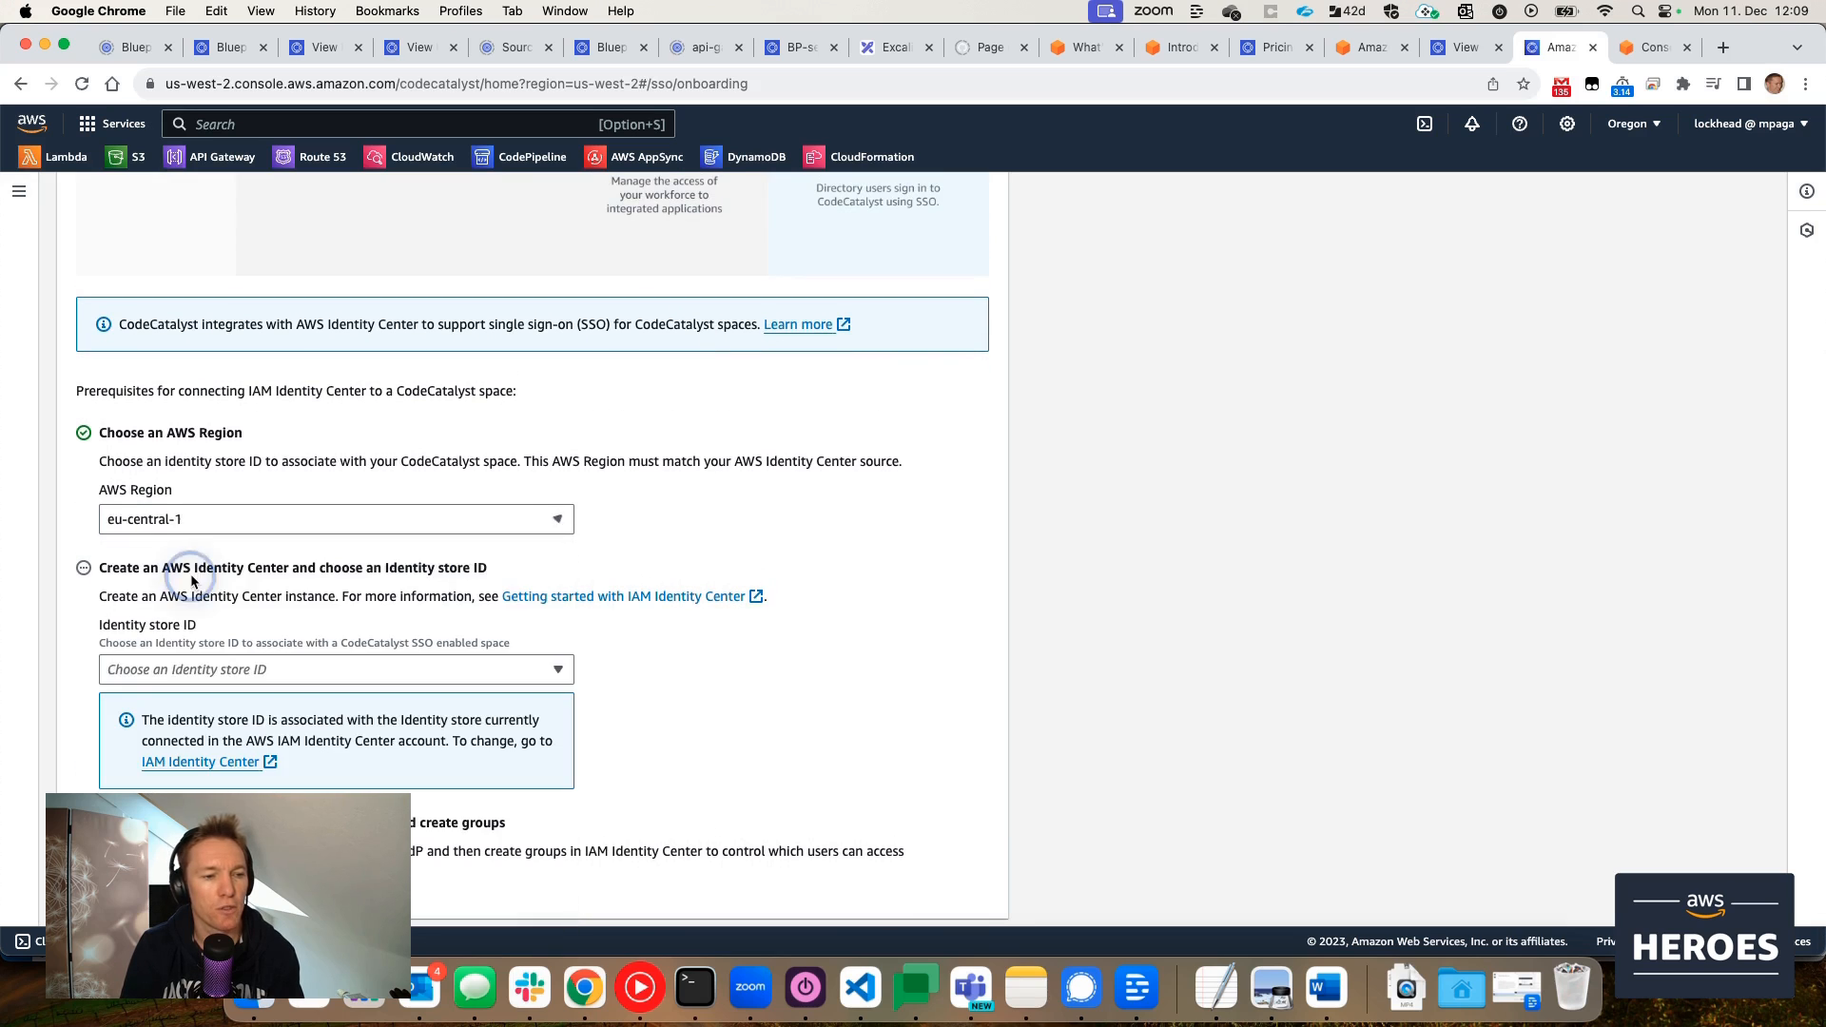
- Choose identity store d-9967053fef and open IAM Identity Center in a new tab
left_click(324, 679)
left_click(333, 683)
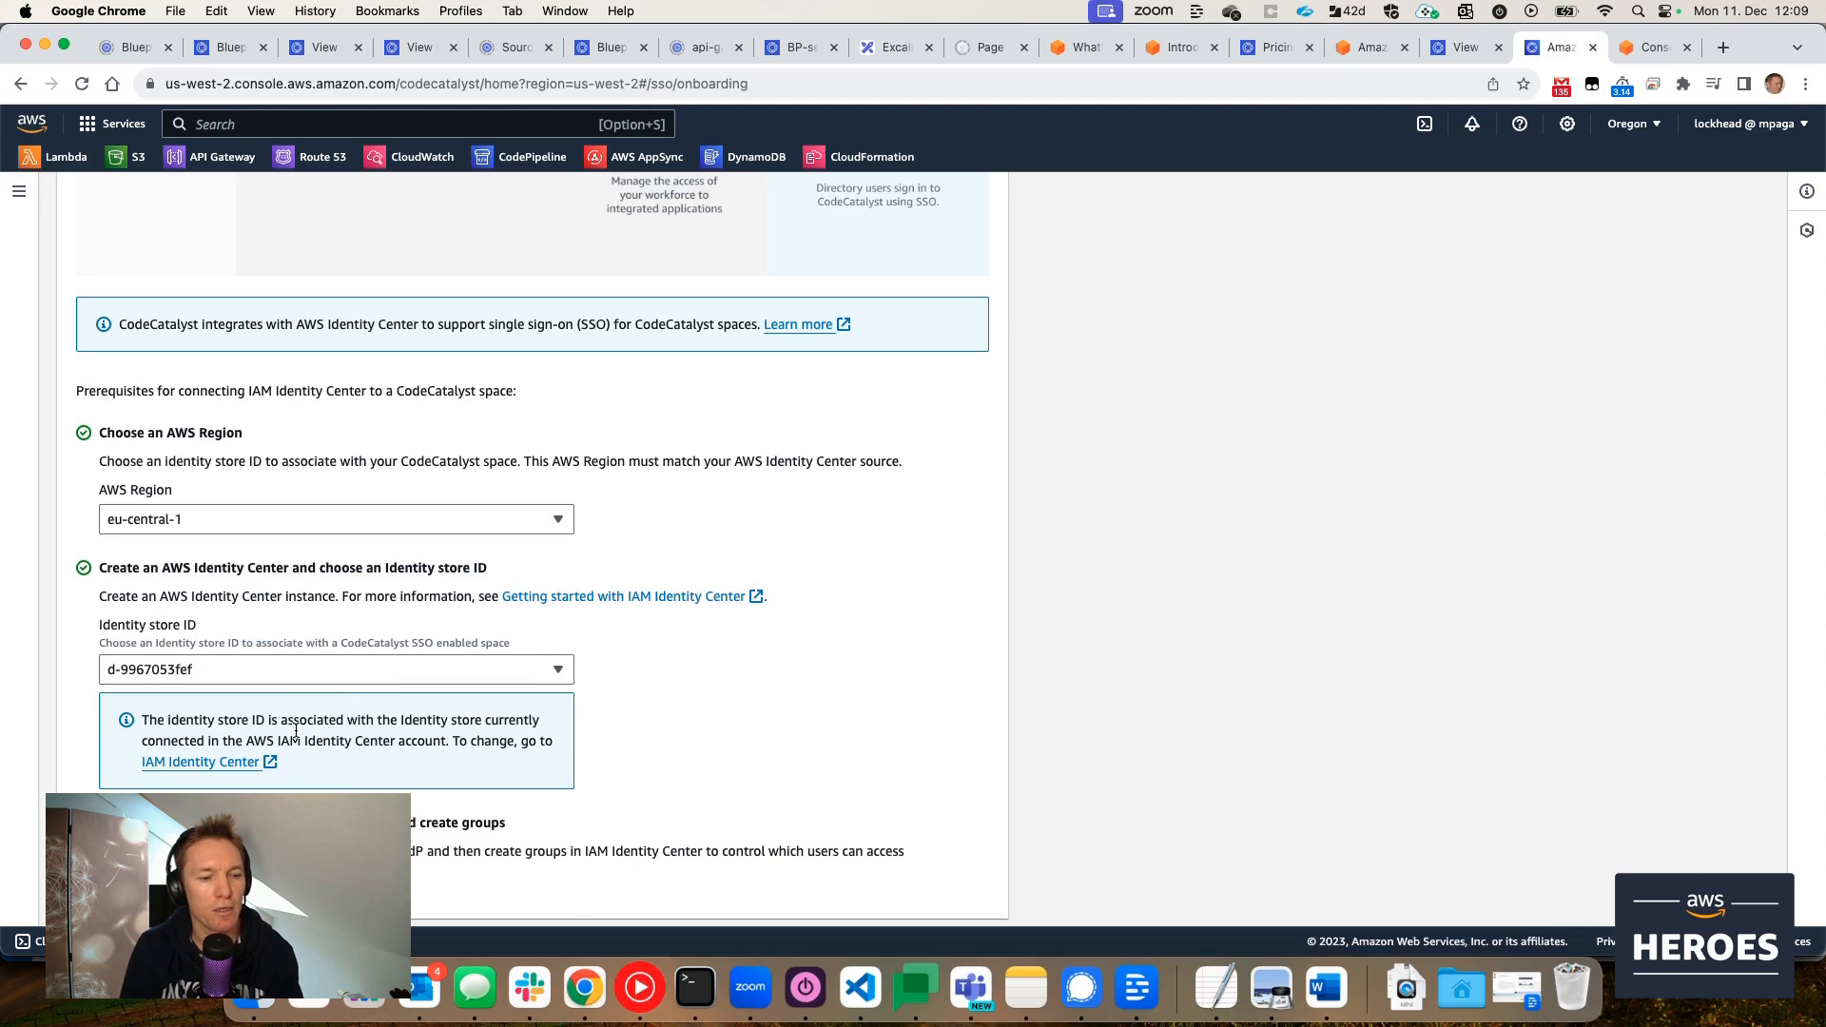
left_click(244, 762)
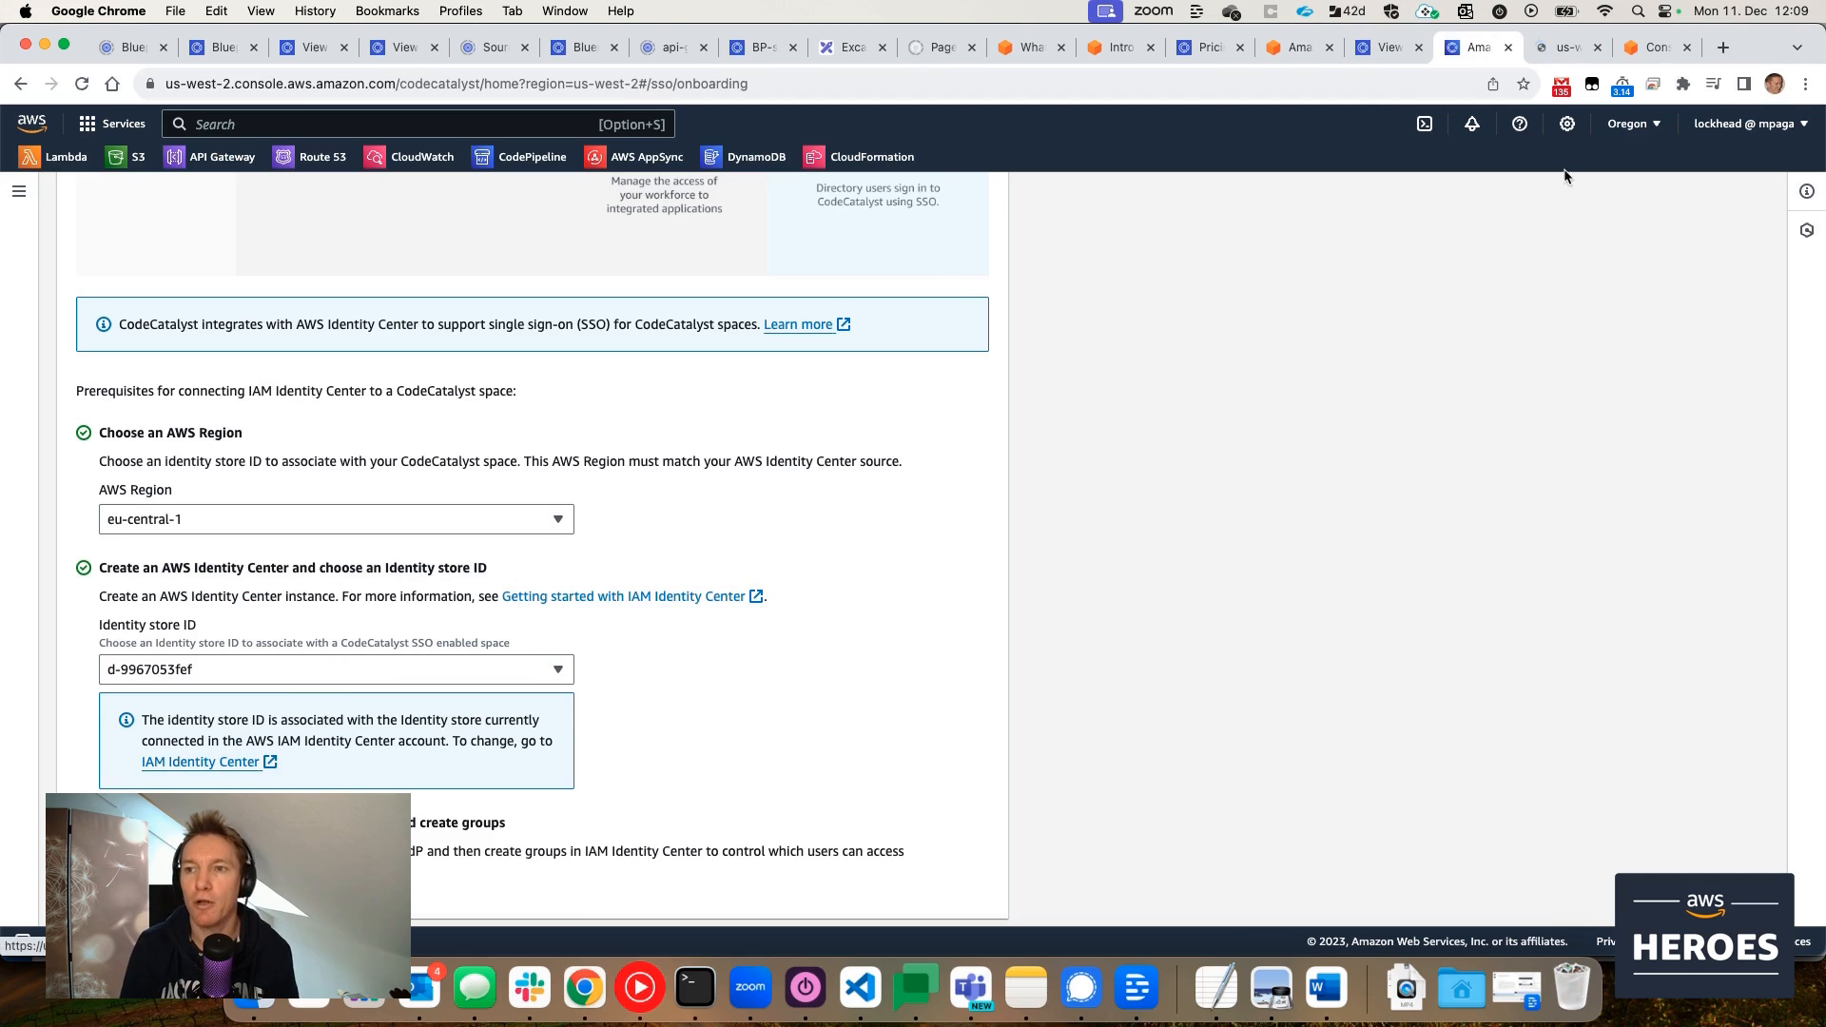
- Show IAM Identity Center in the Europe (Frankfurt) region without the Amazon Q panel
left_click(1559, 50)
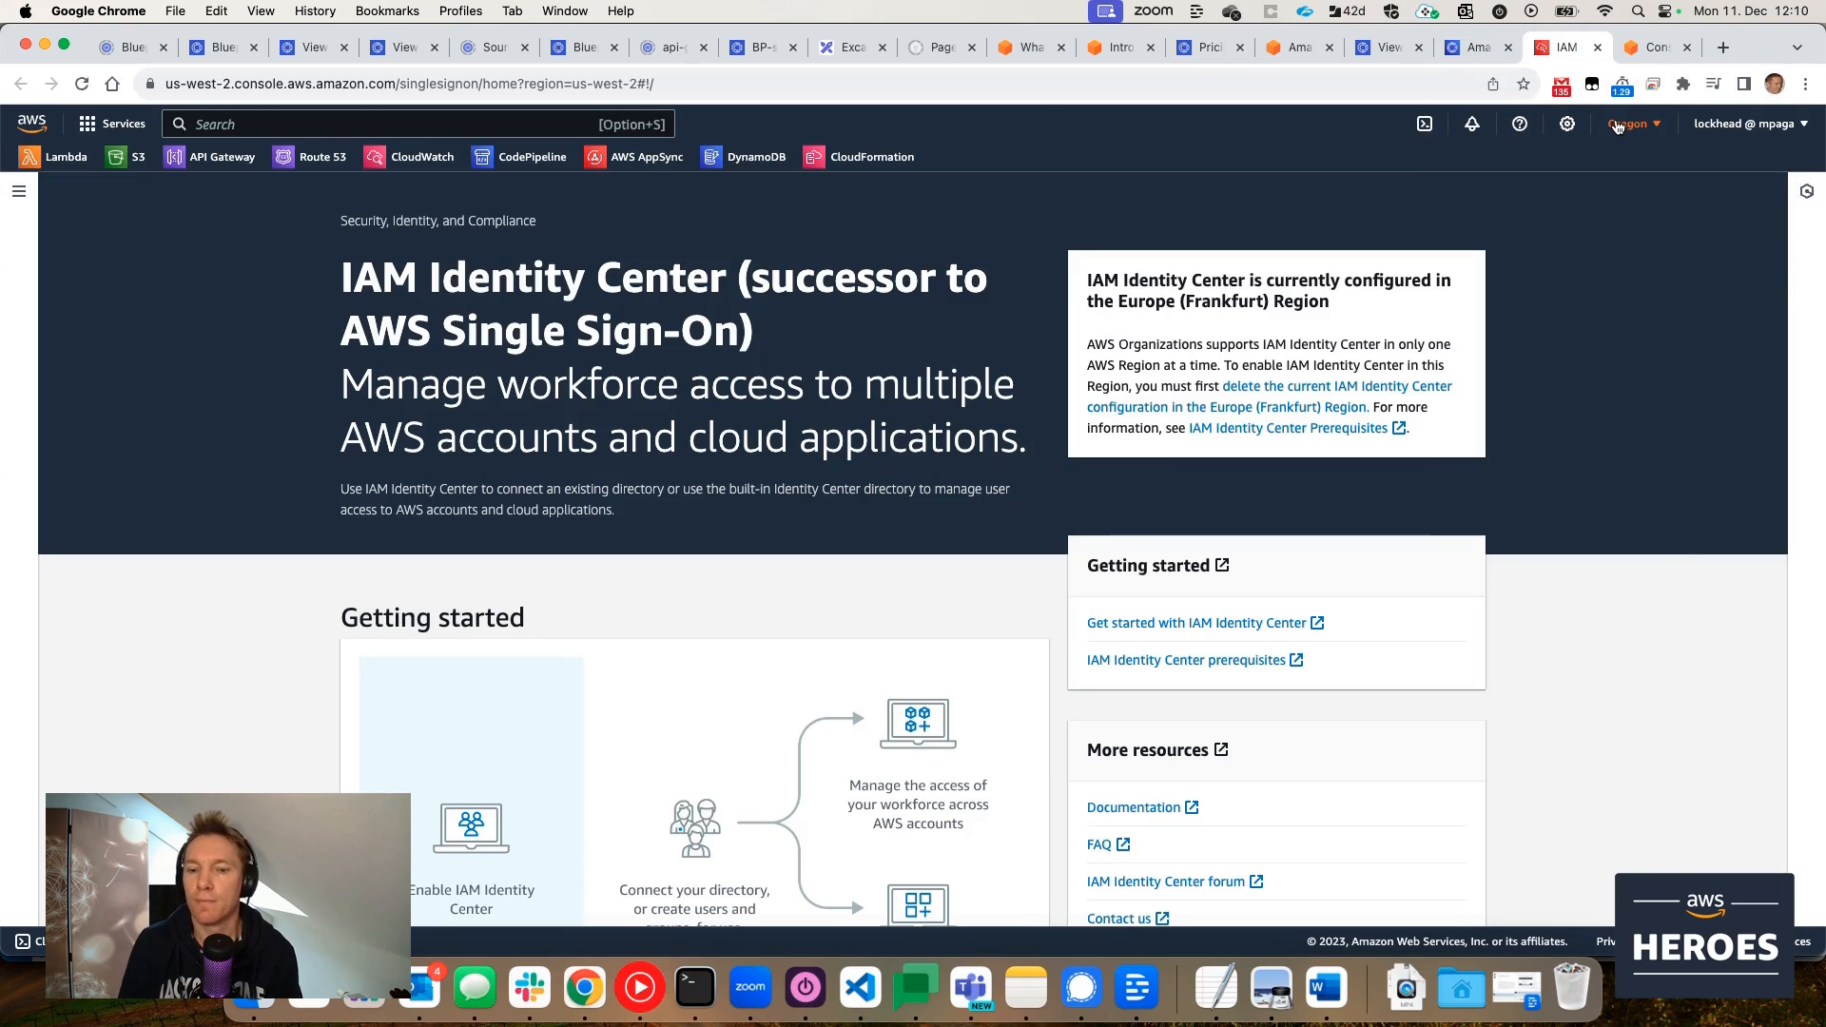
left_click(1616, 125)
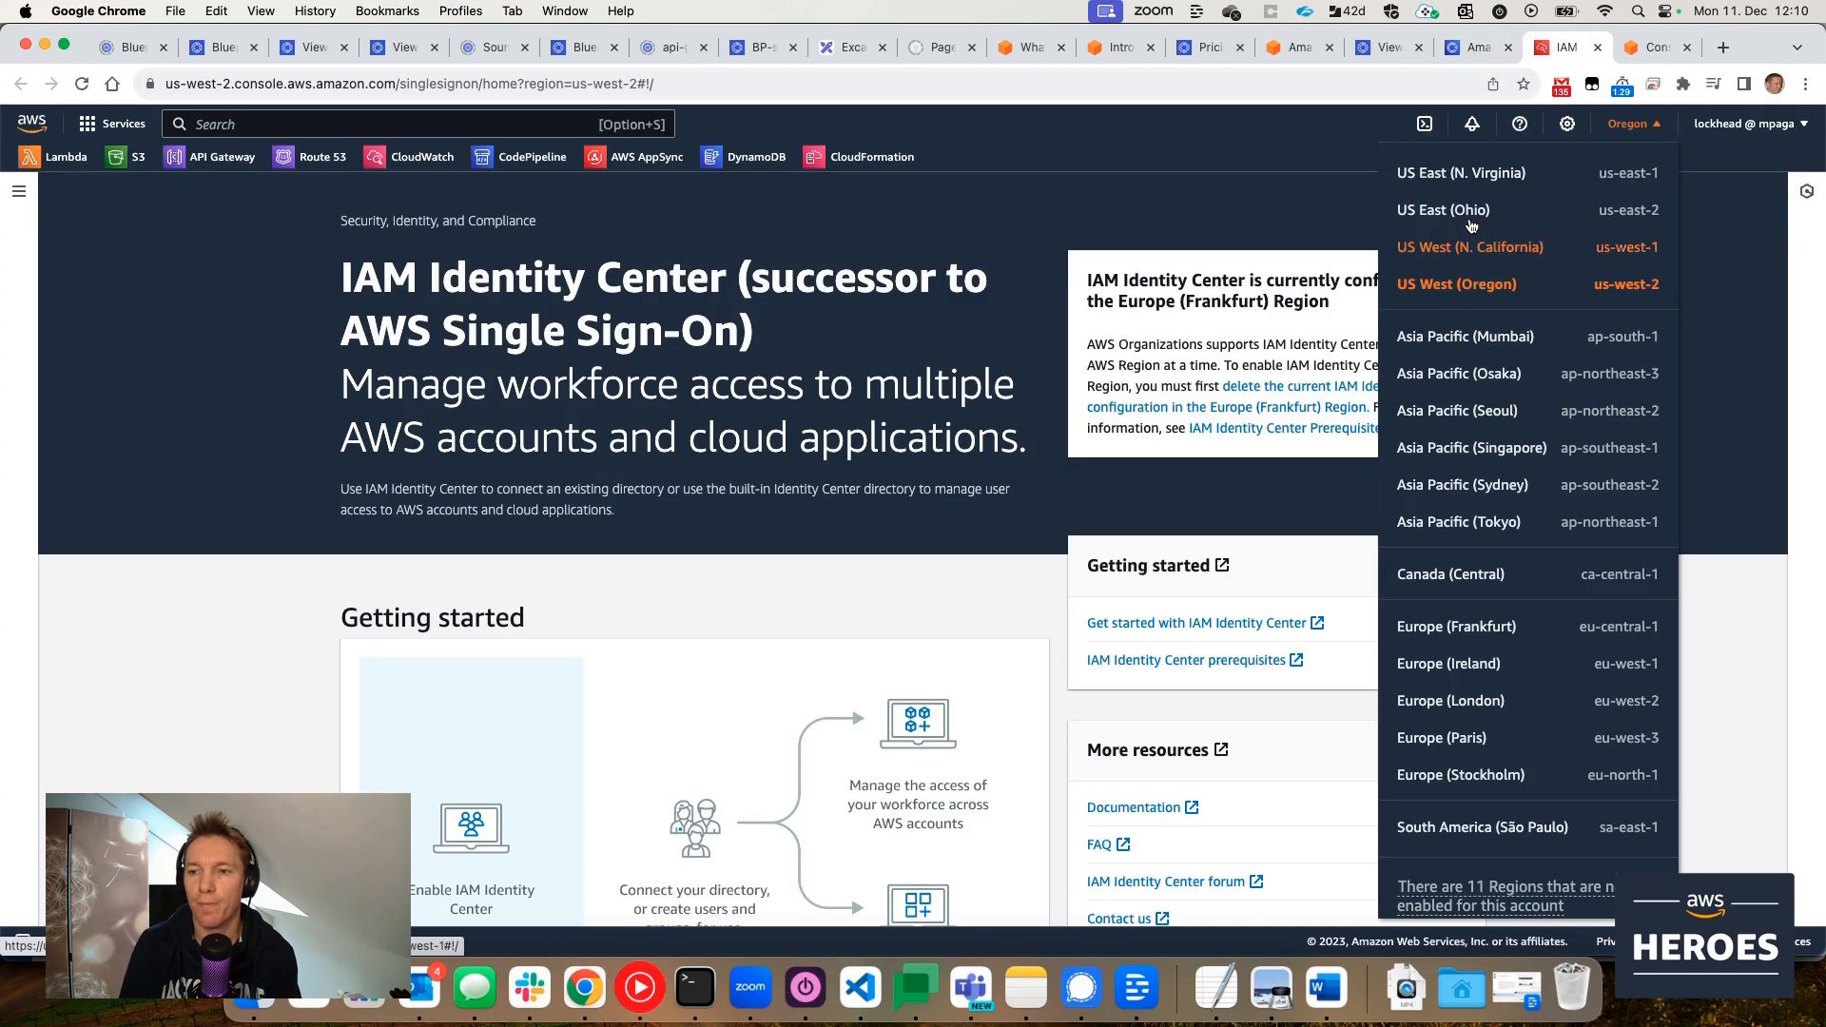
left_click(1455, 625)
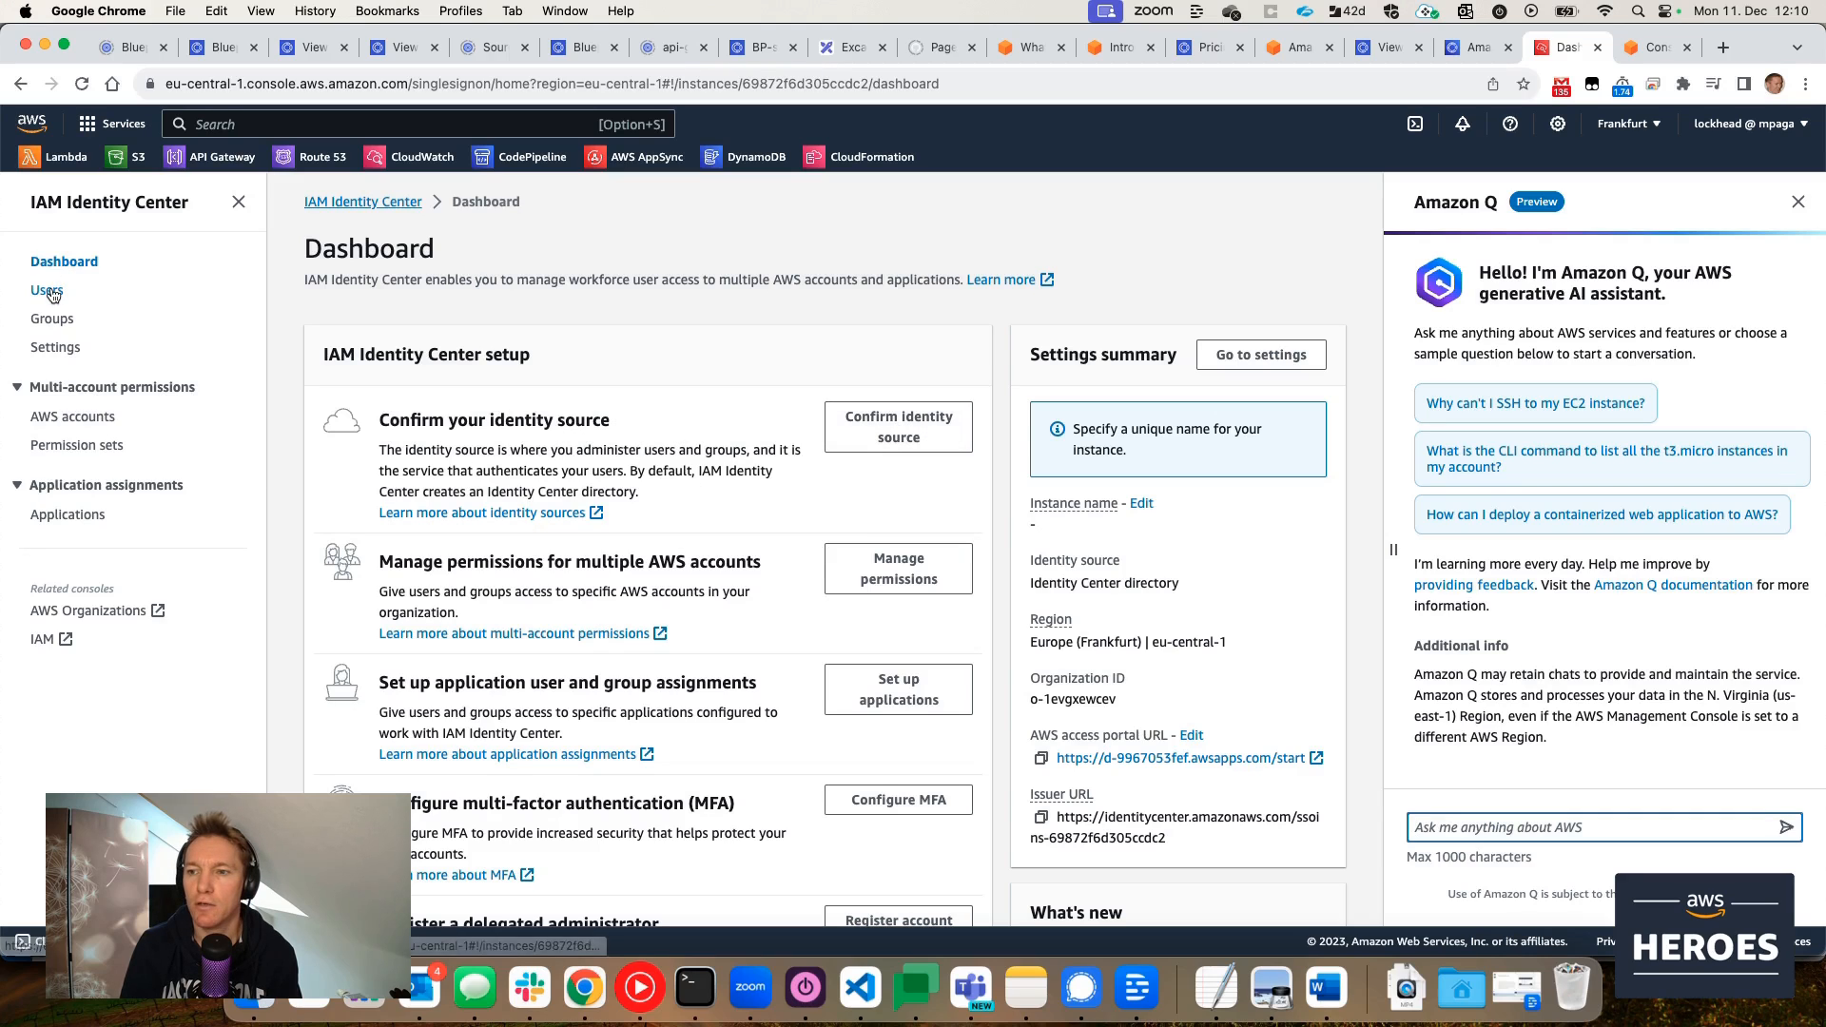
left_click(1798, 202)
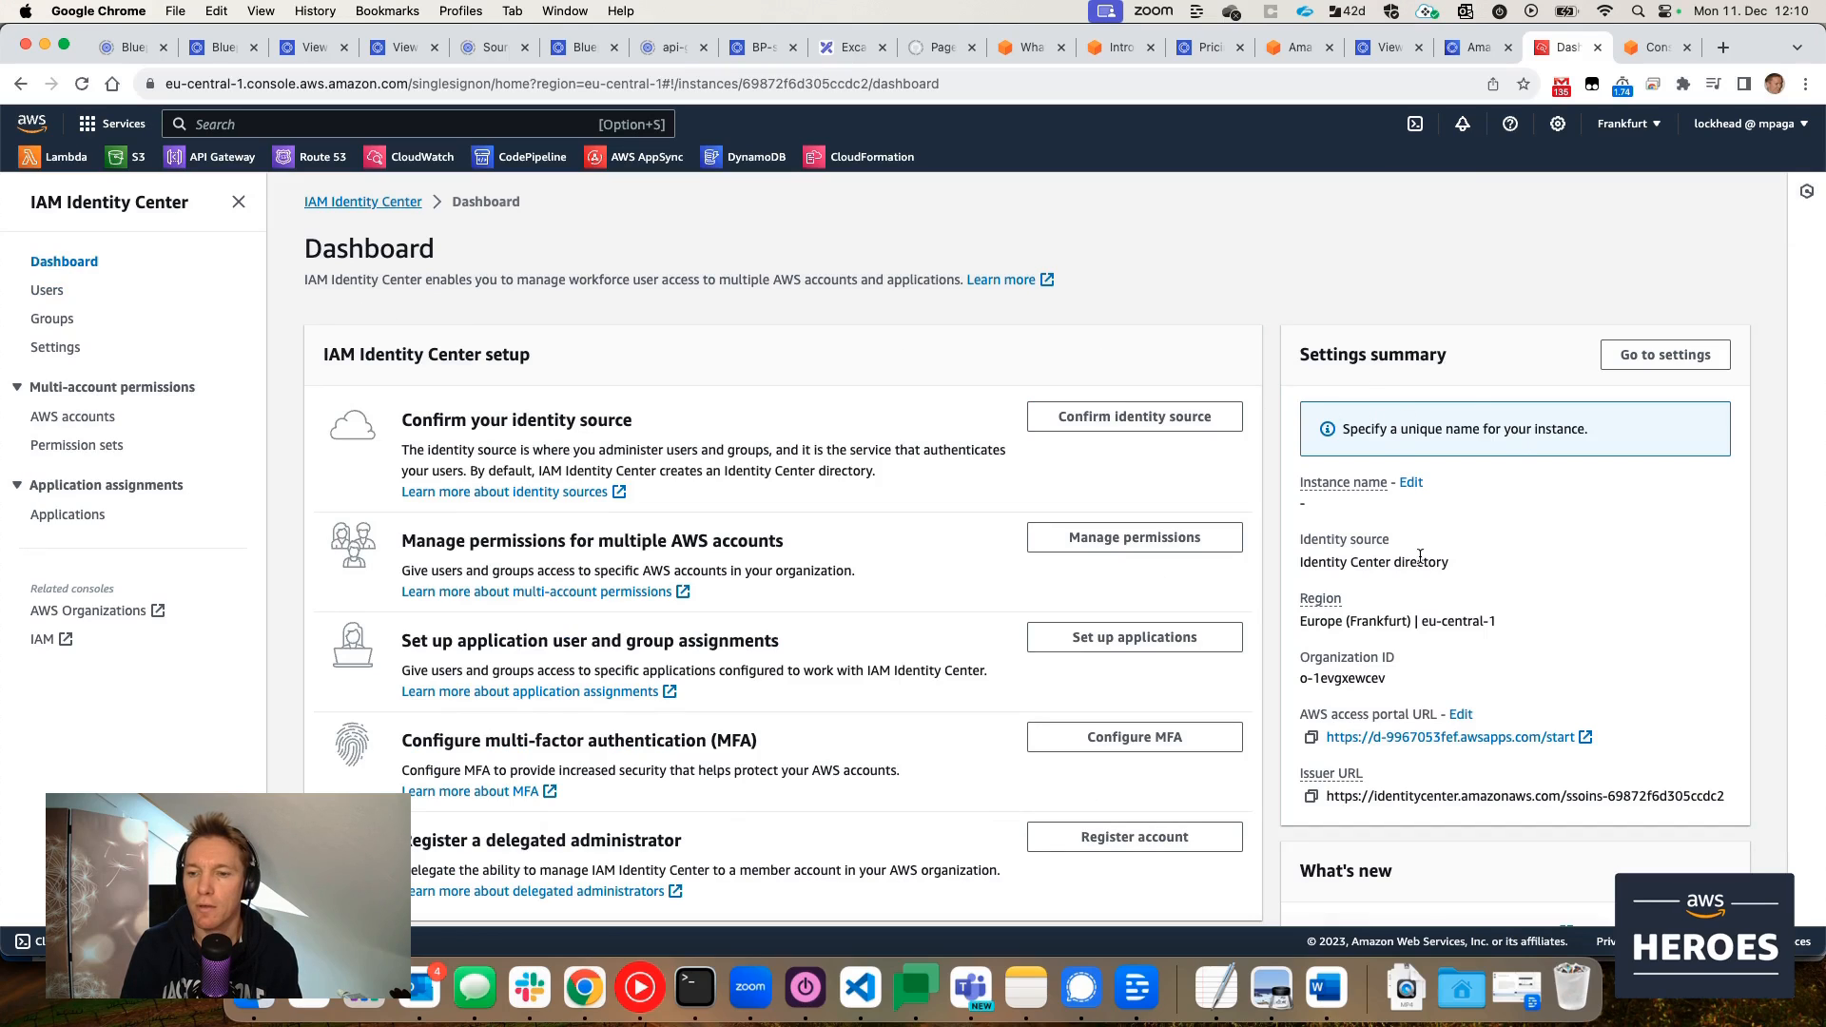
triple_click(1332, 561)
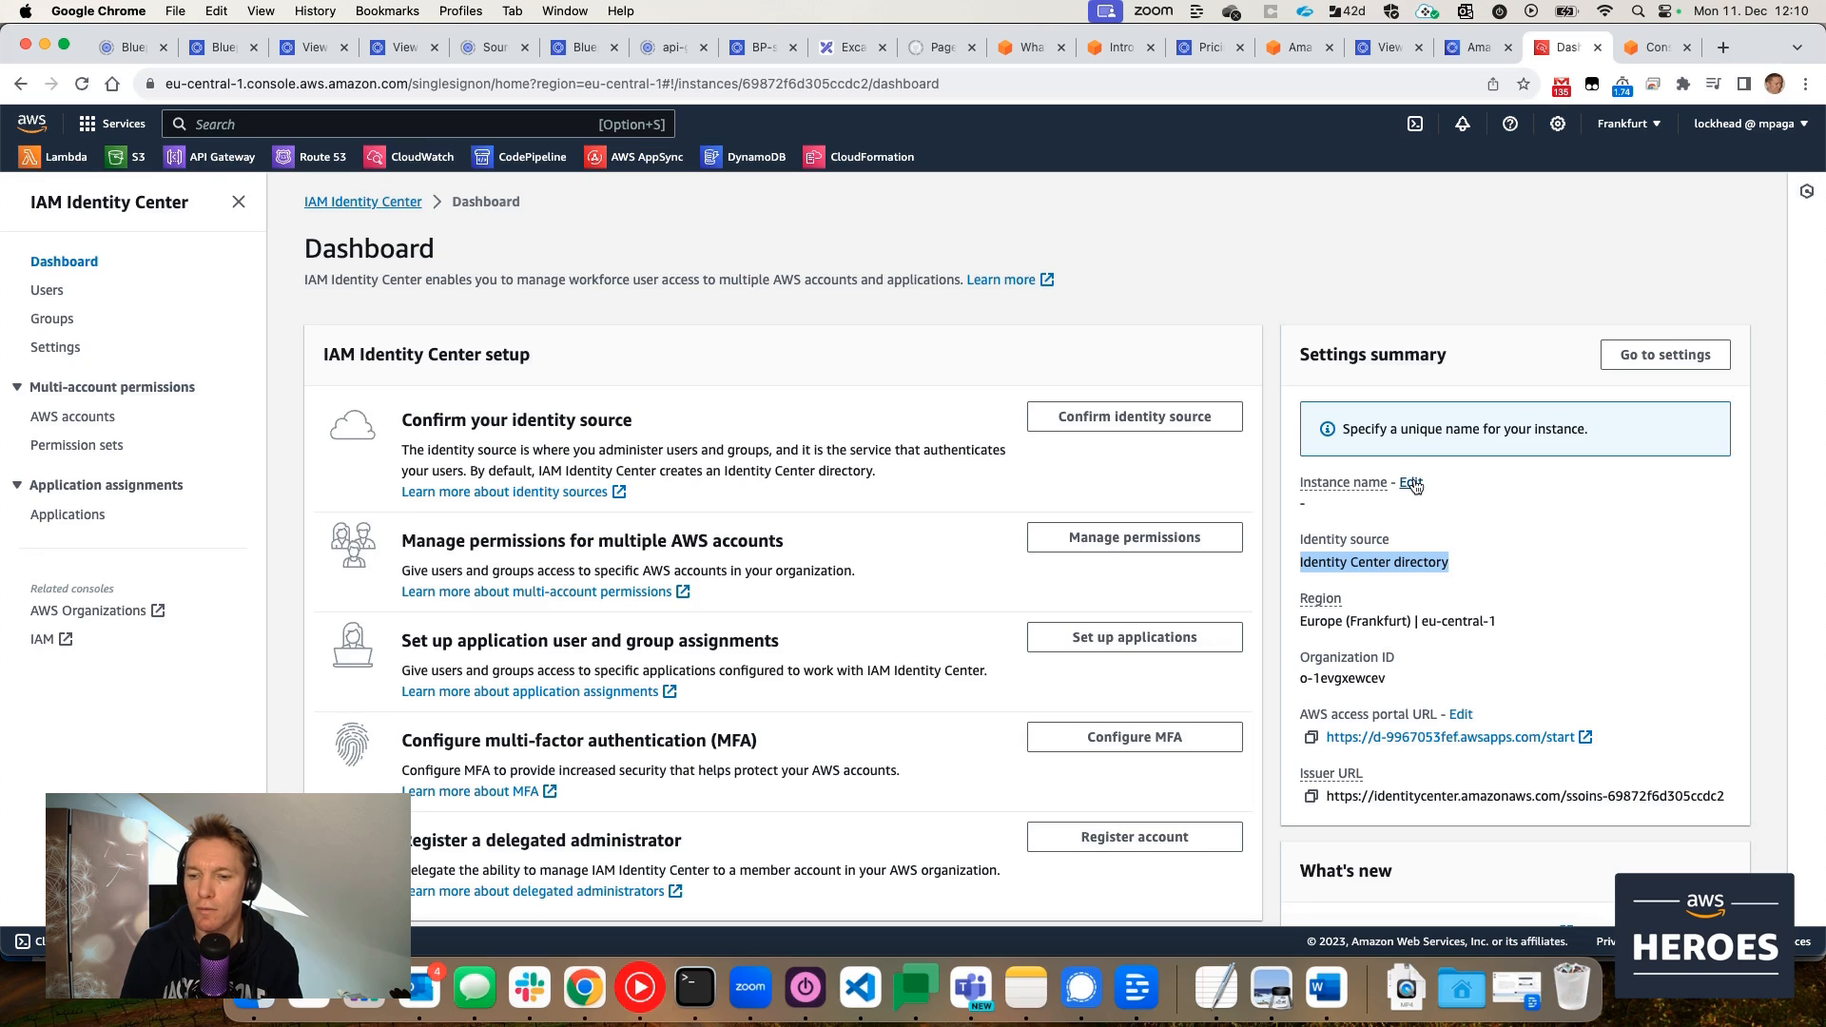
- Rename the Identity Center instance to lockhead
left_click(1411, 483)
left_click(761, 568)
type("lockhead")
left_click(1118, 627)
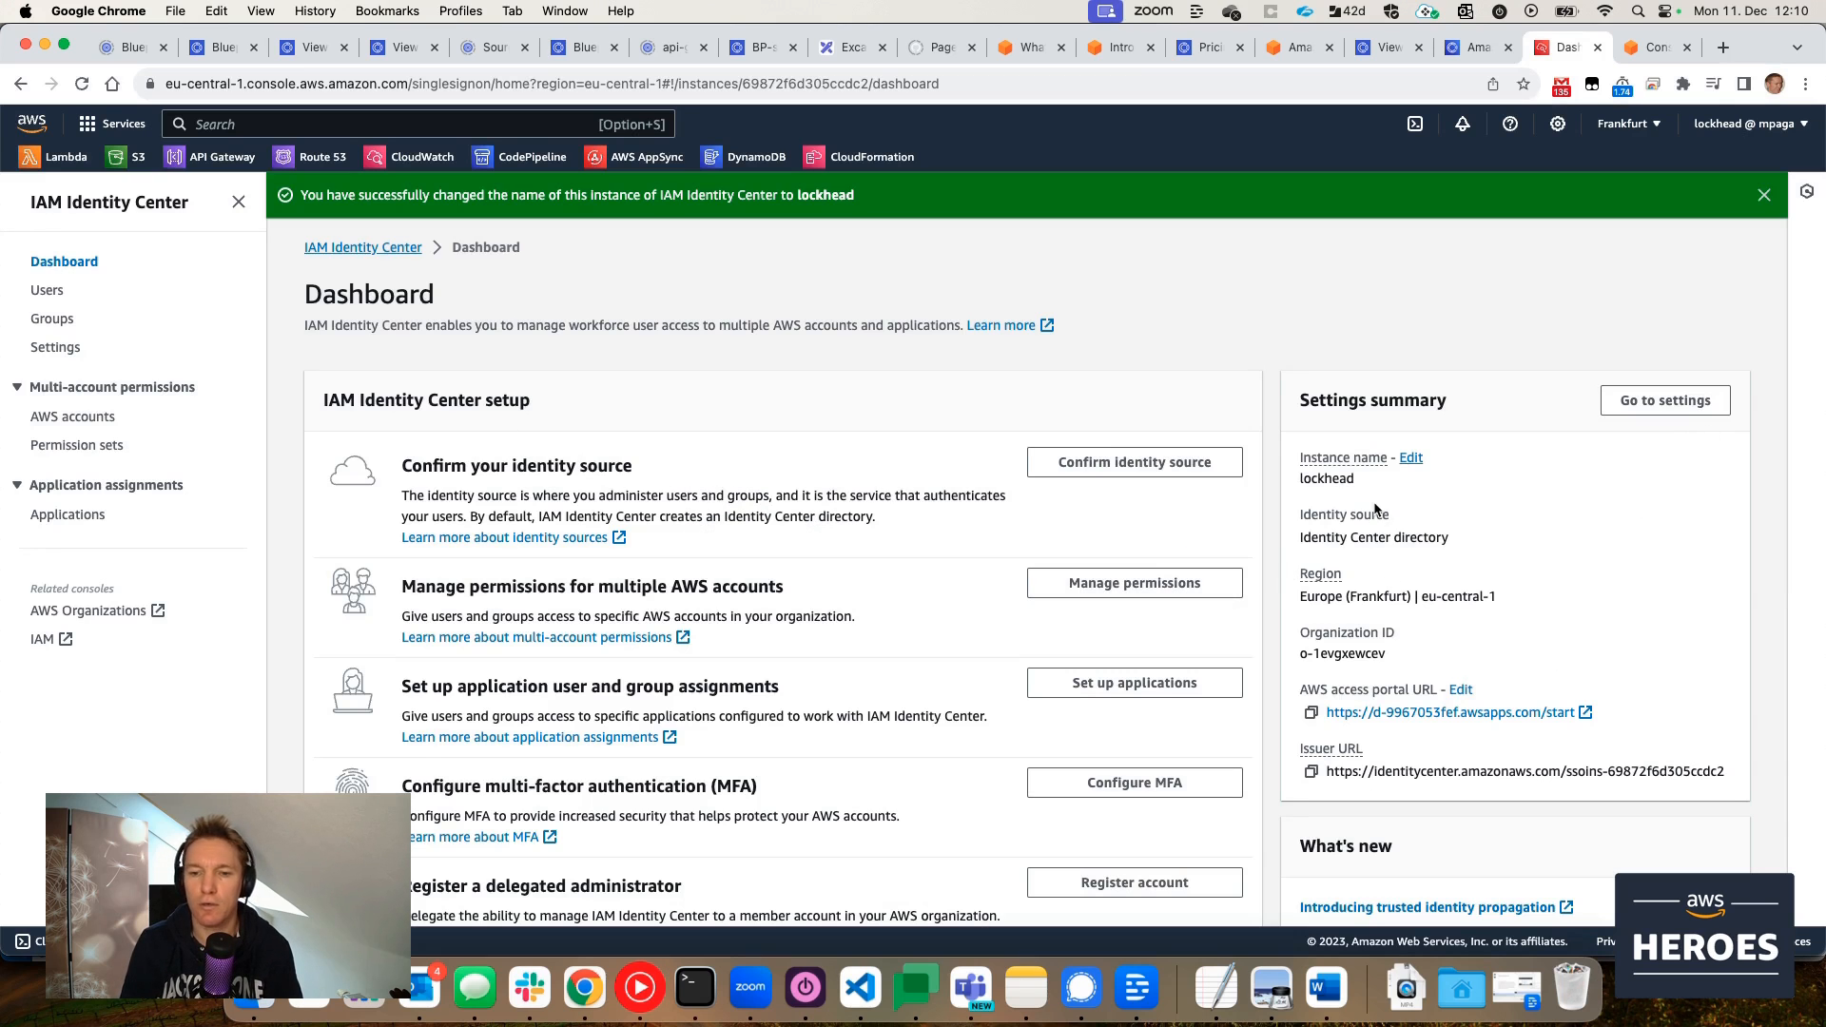
triple_click(1341, 655)
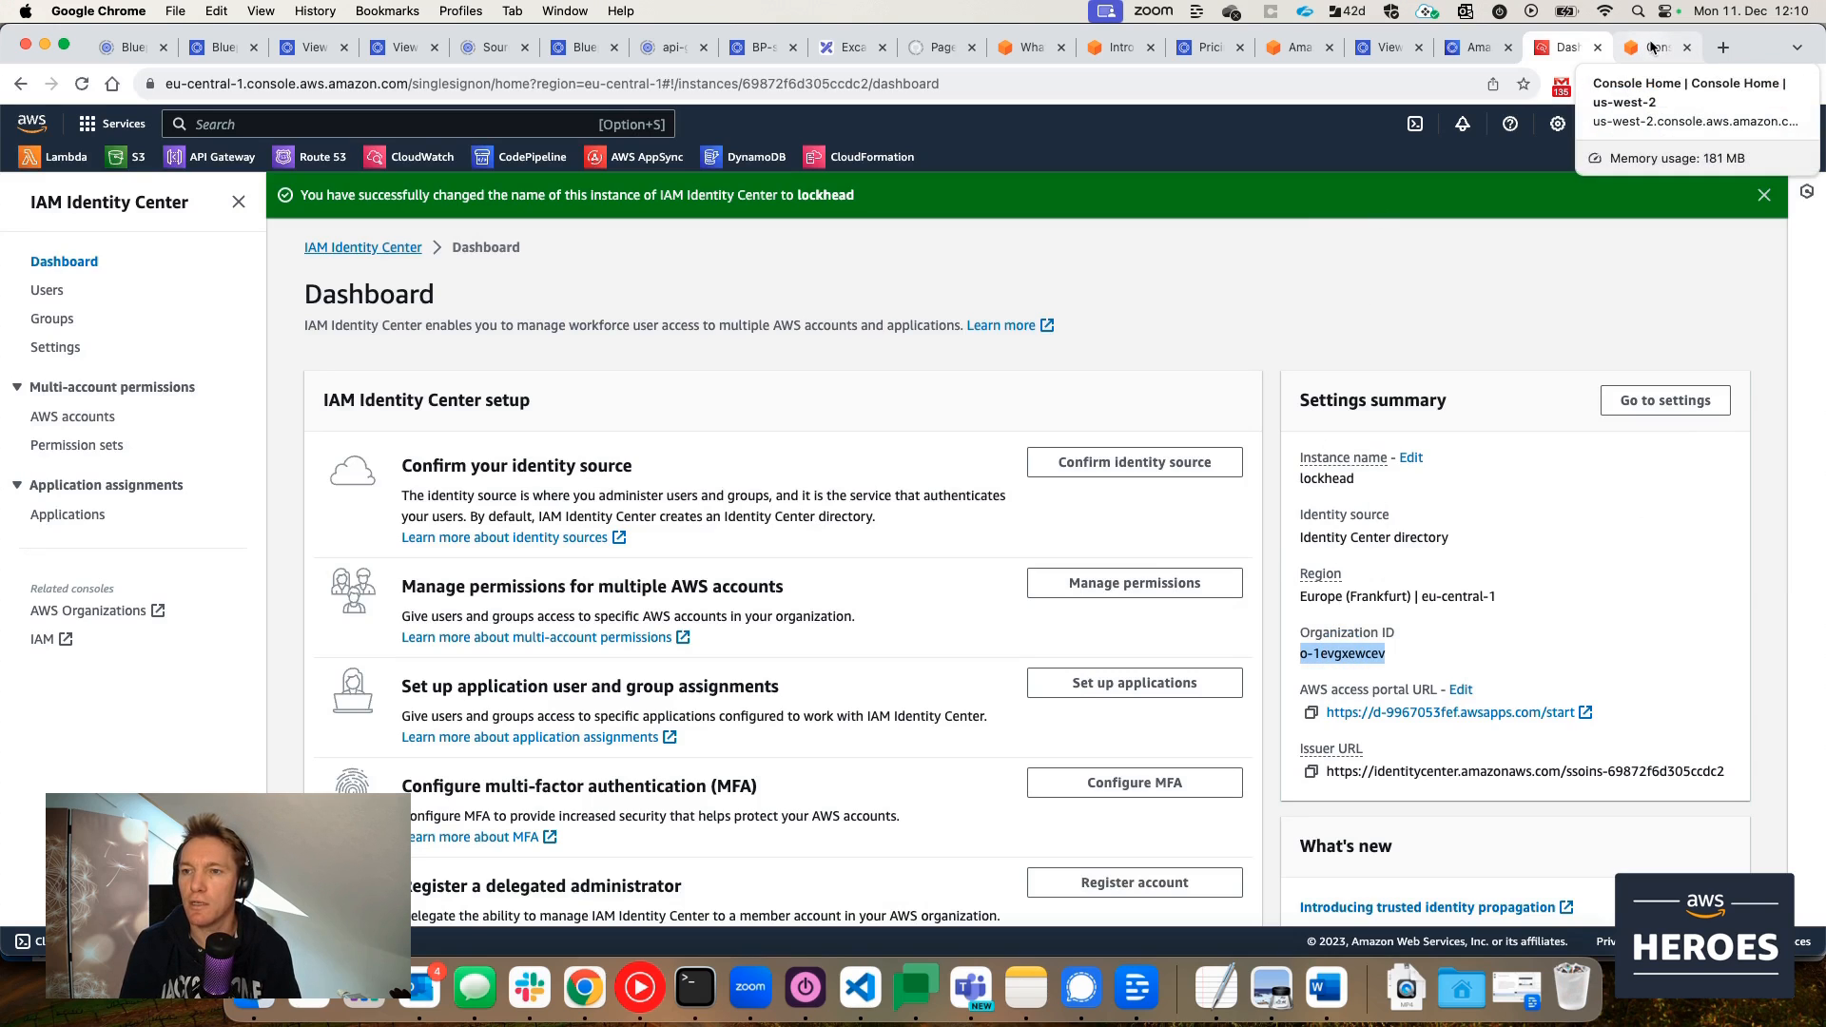
- Review the identity provider and create-groups prerequisites on the CodeCatalyst onboarding page
left_click(1474, 47)
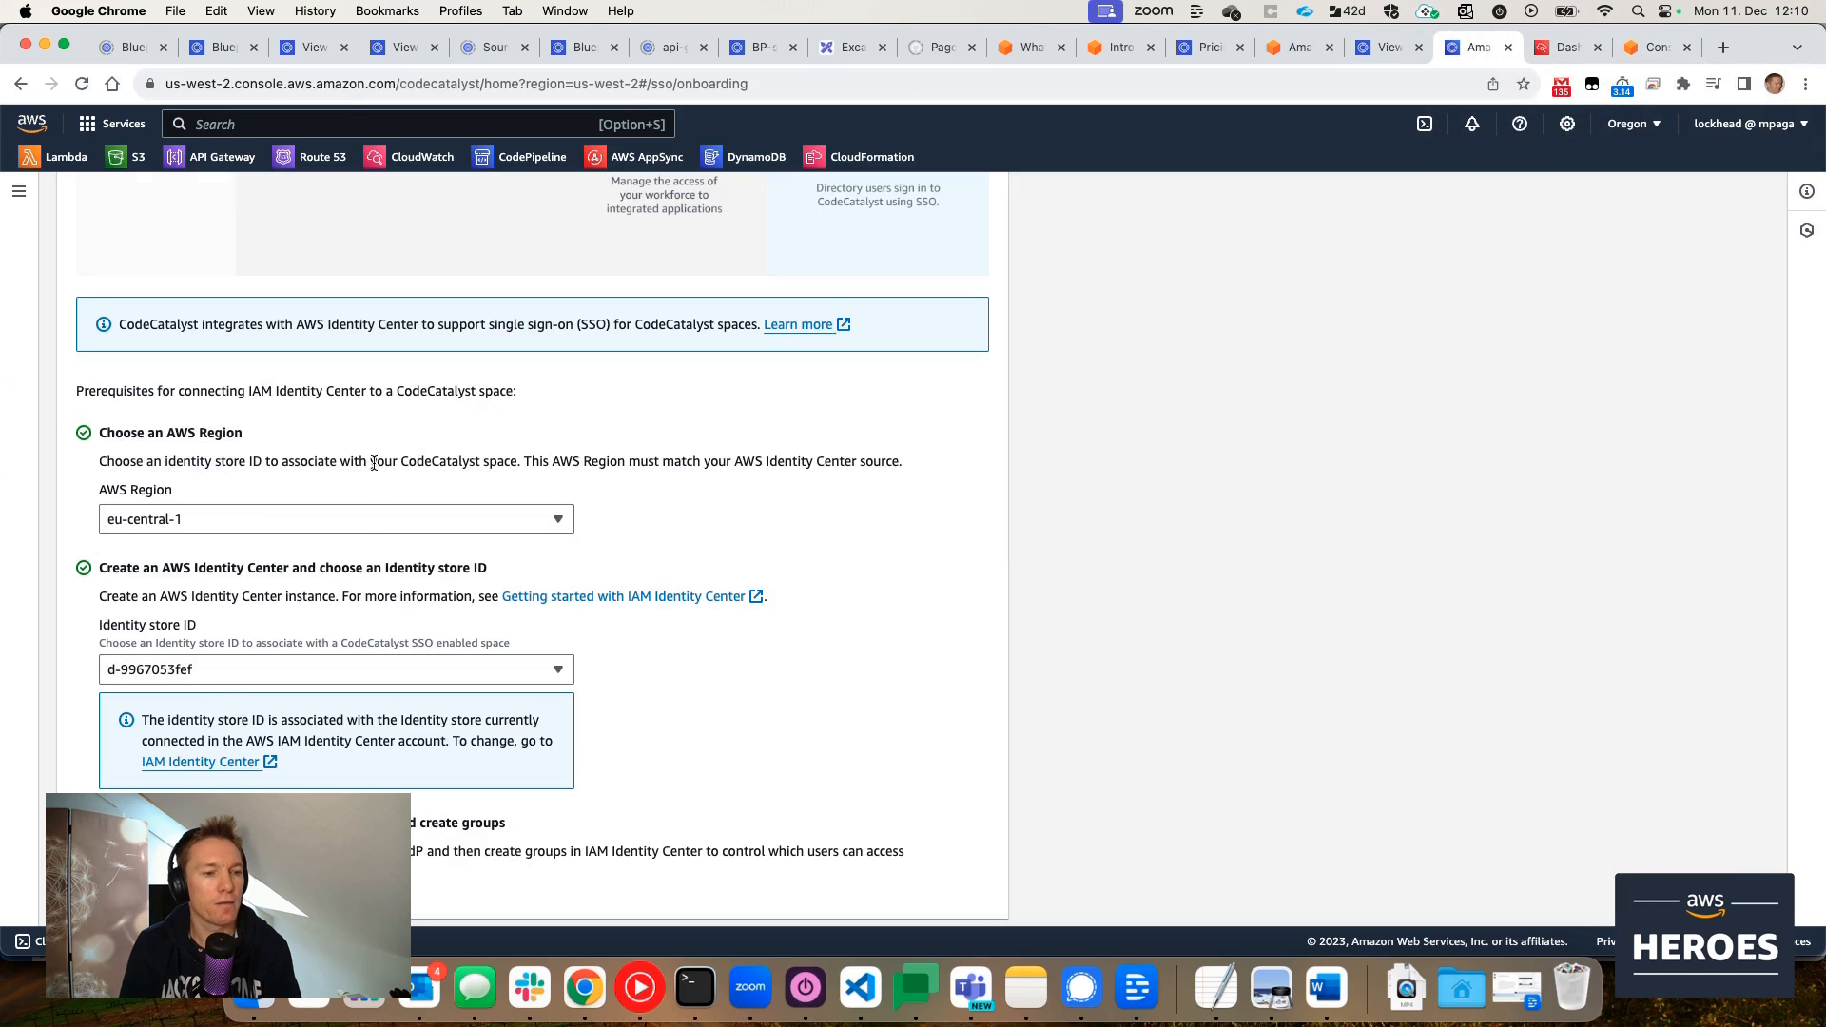
scroll(219, 688, "down", 1)
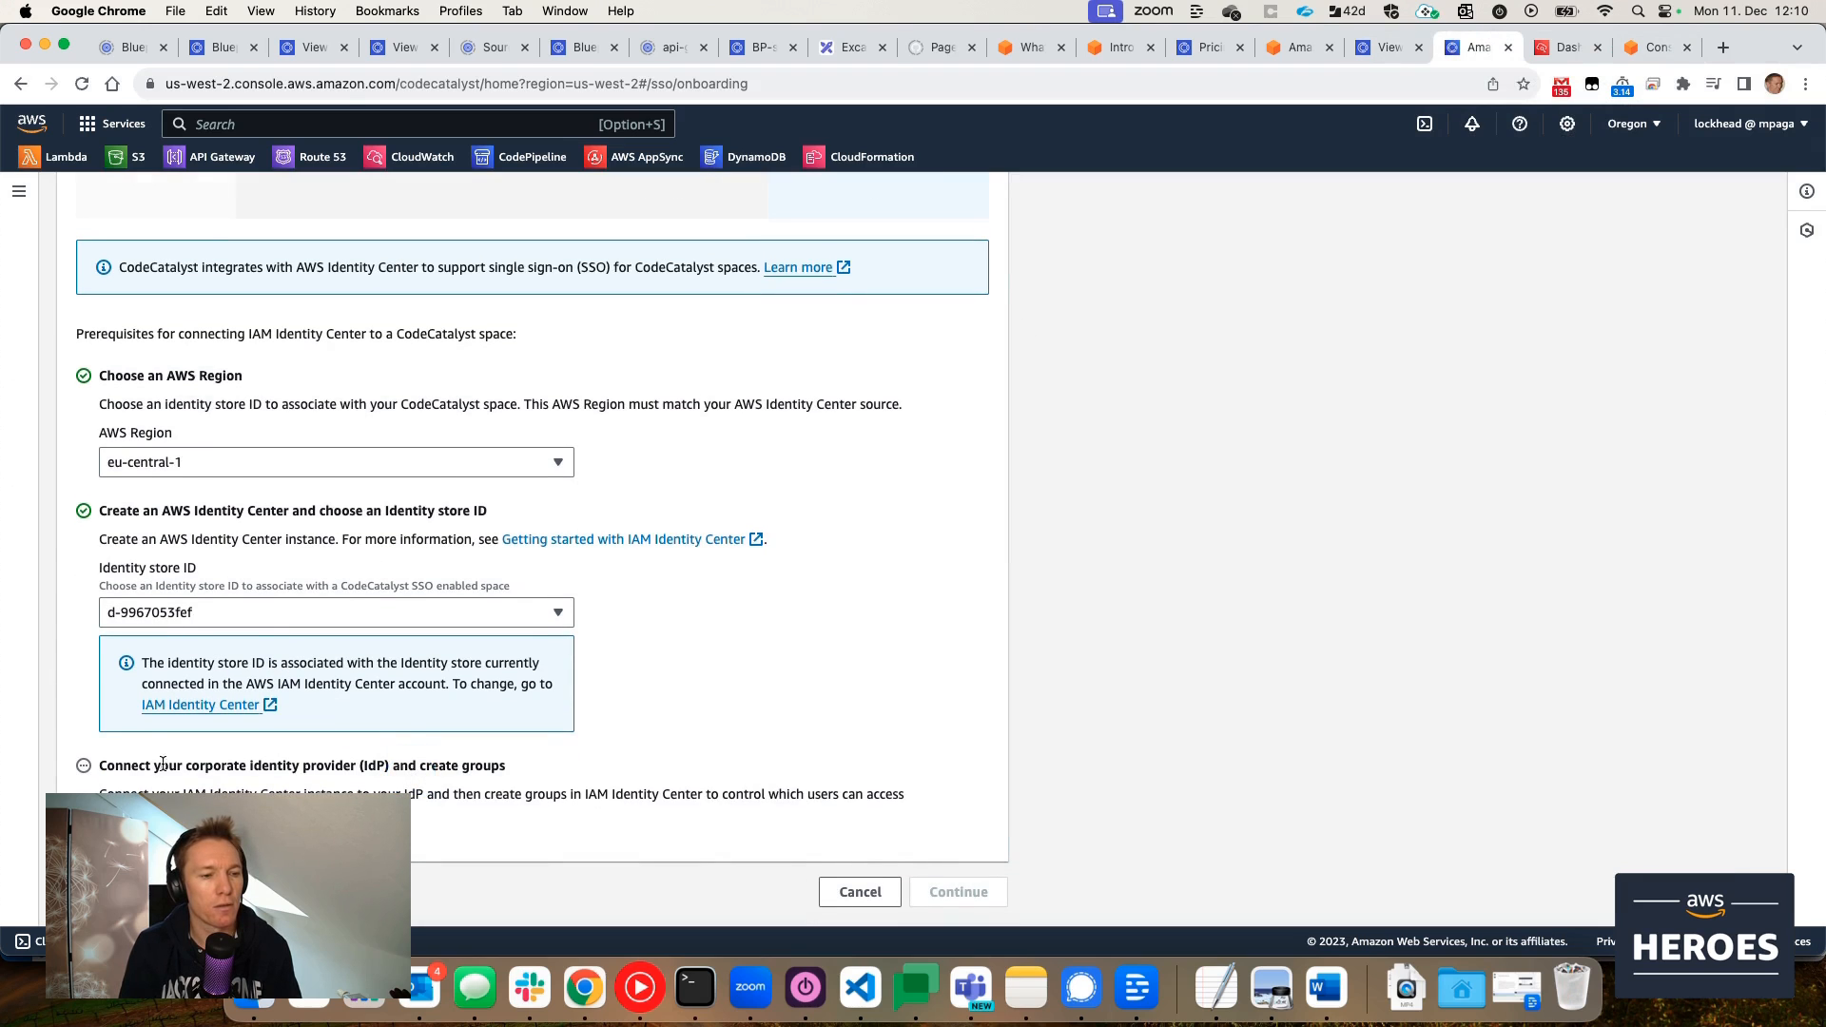
triple_click(274, 787)
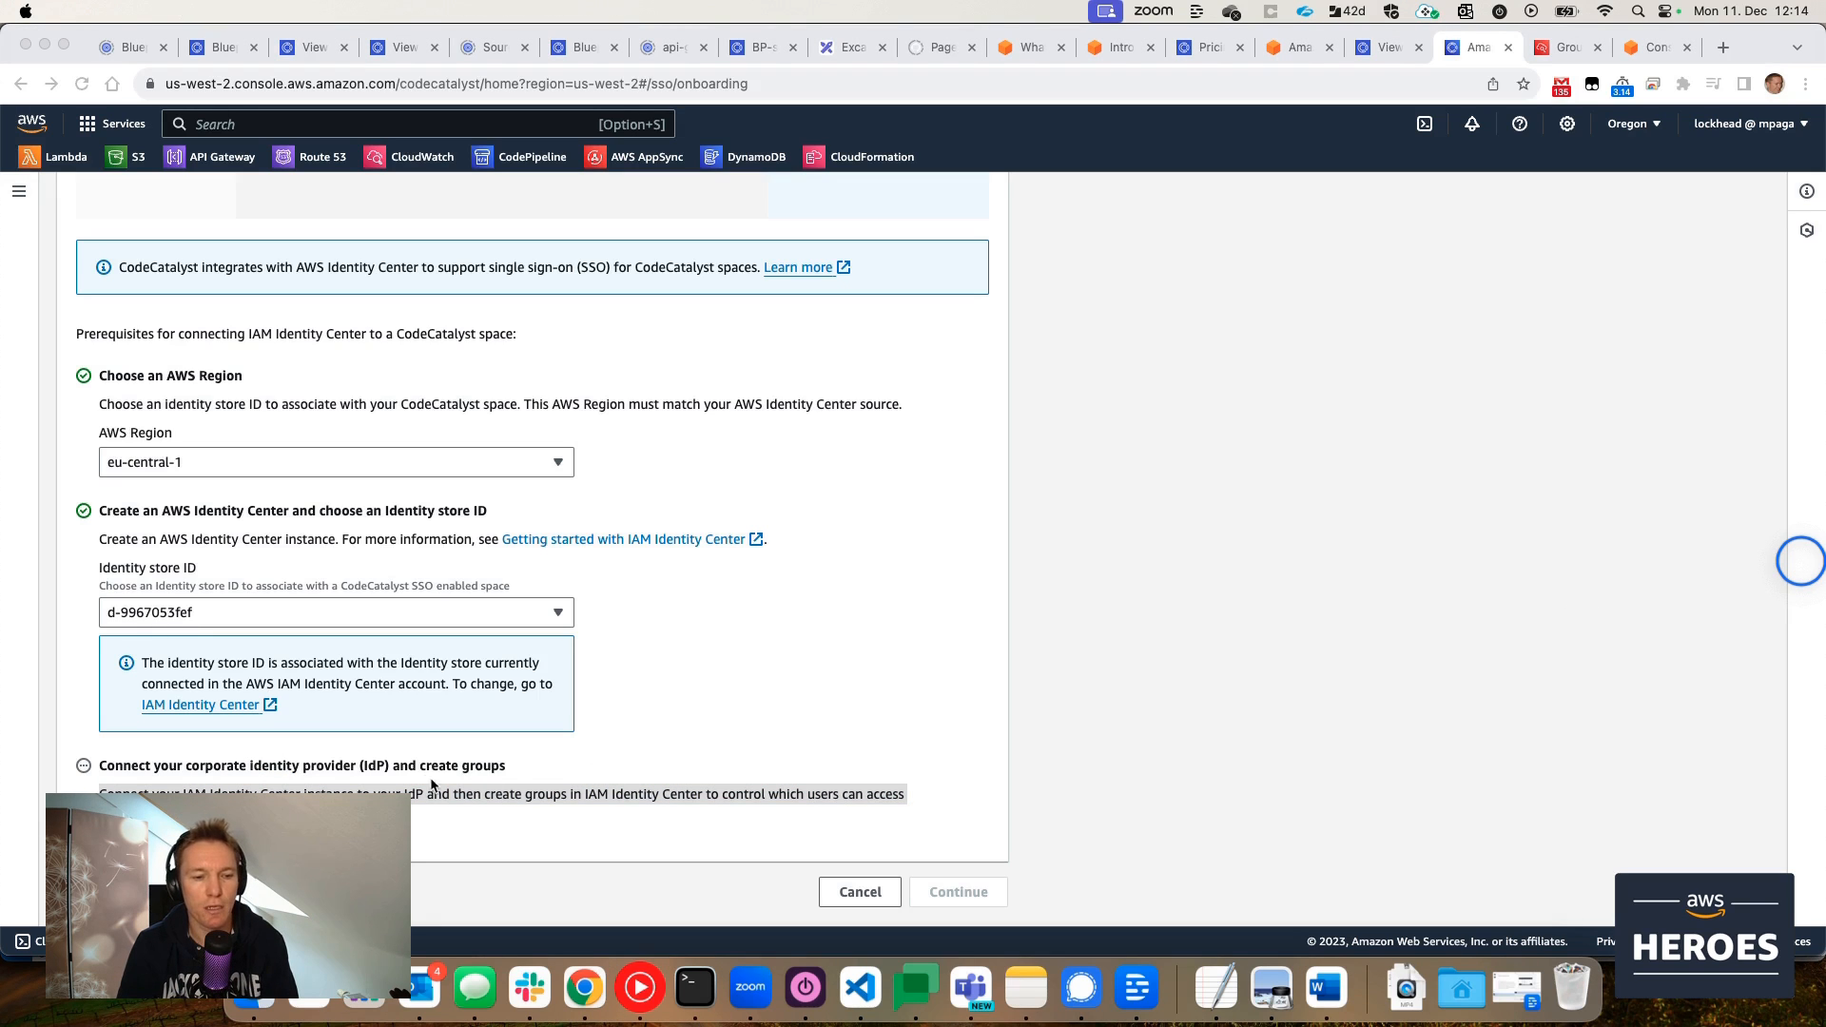
triple_click(245, 765)
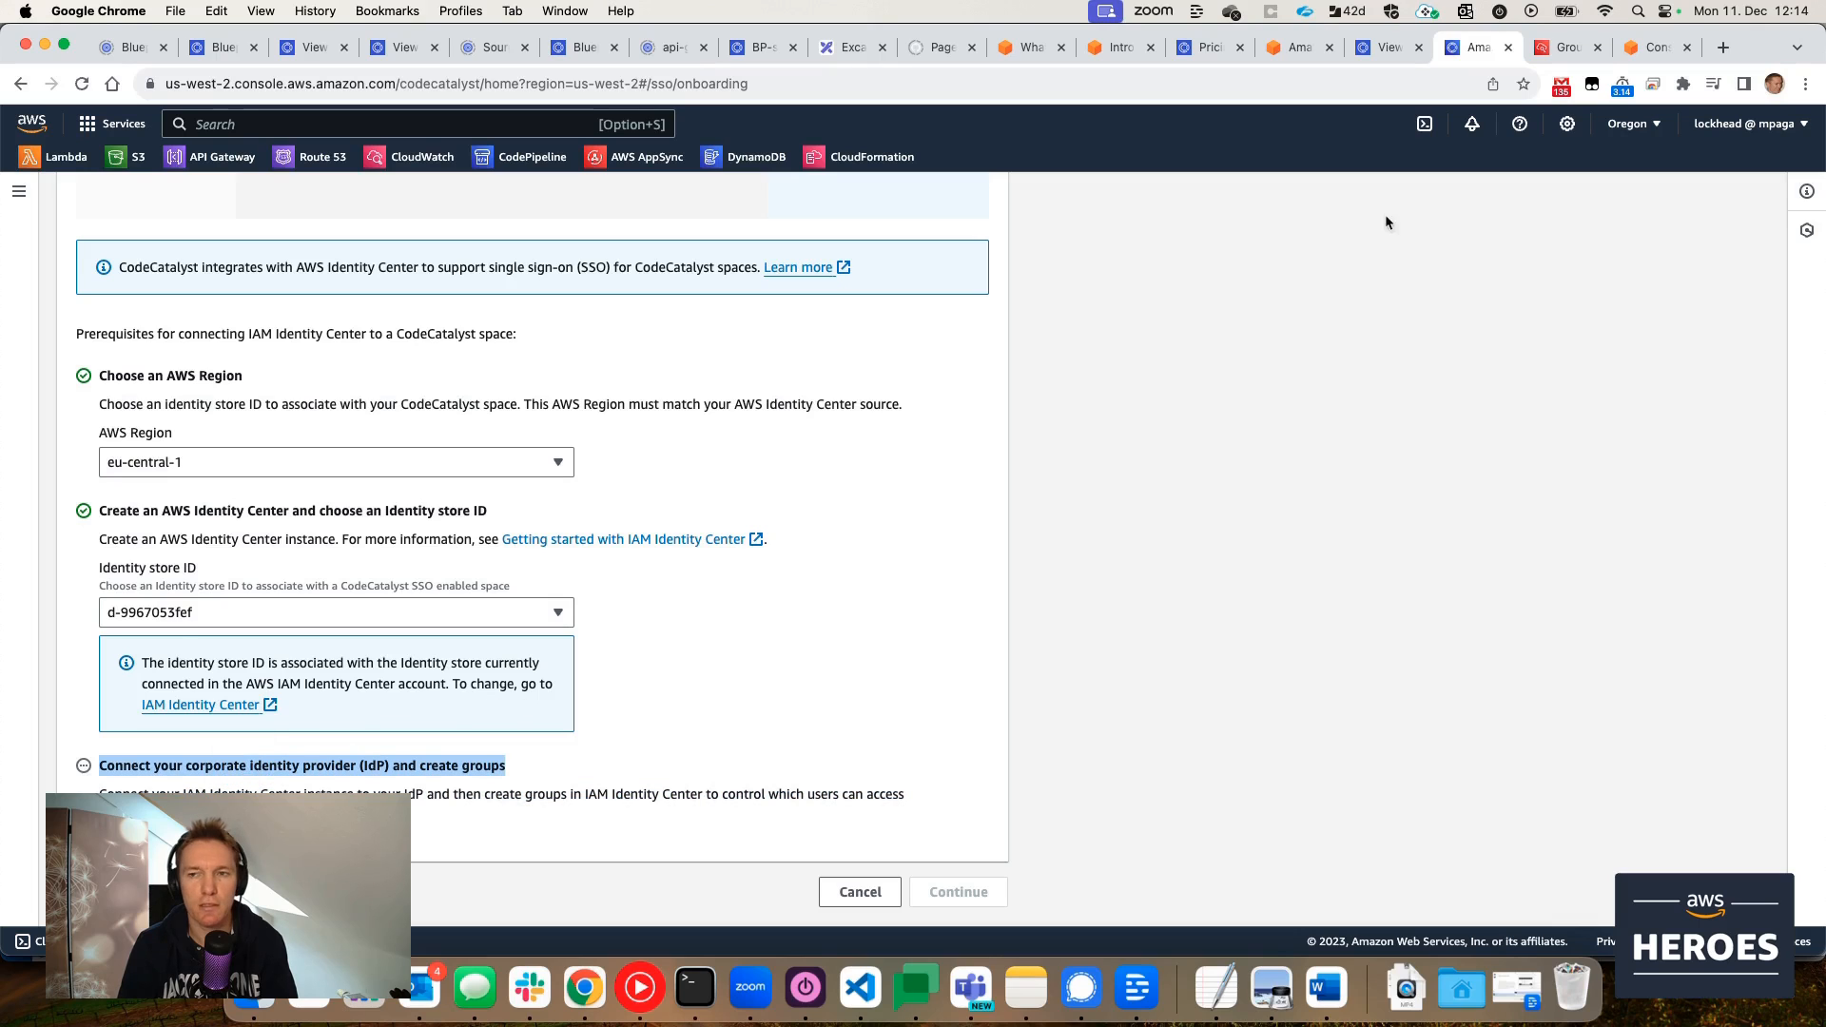
- Create the IAM Identity Center group CodeCatalyst-Administrators with no members
left_click(1560, 48)
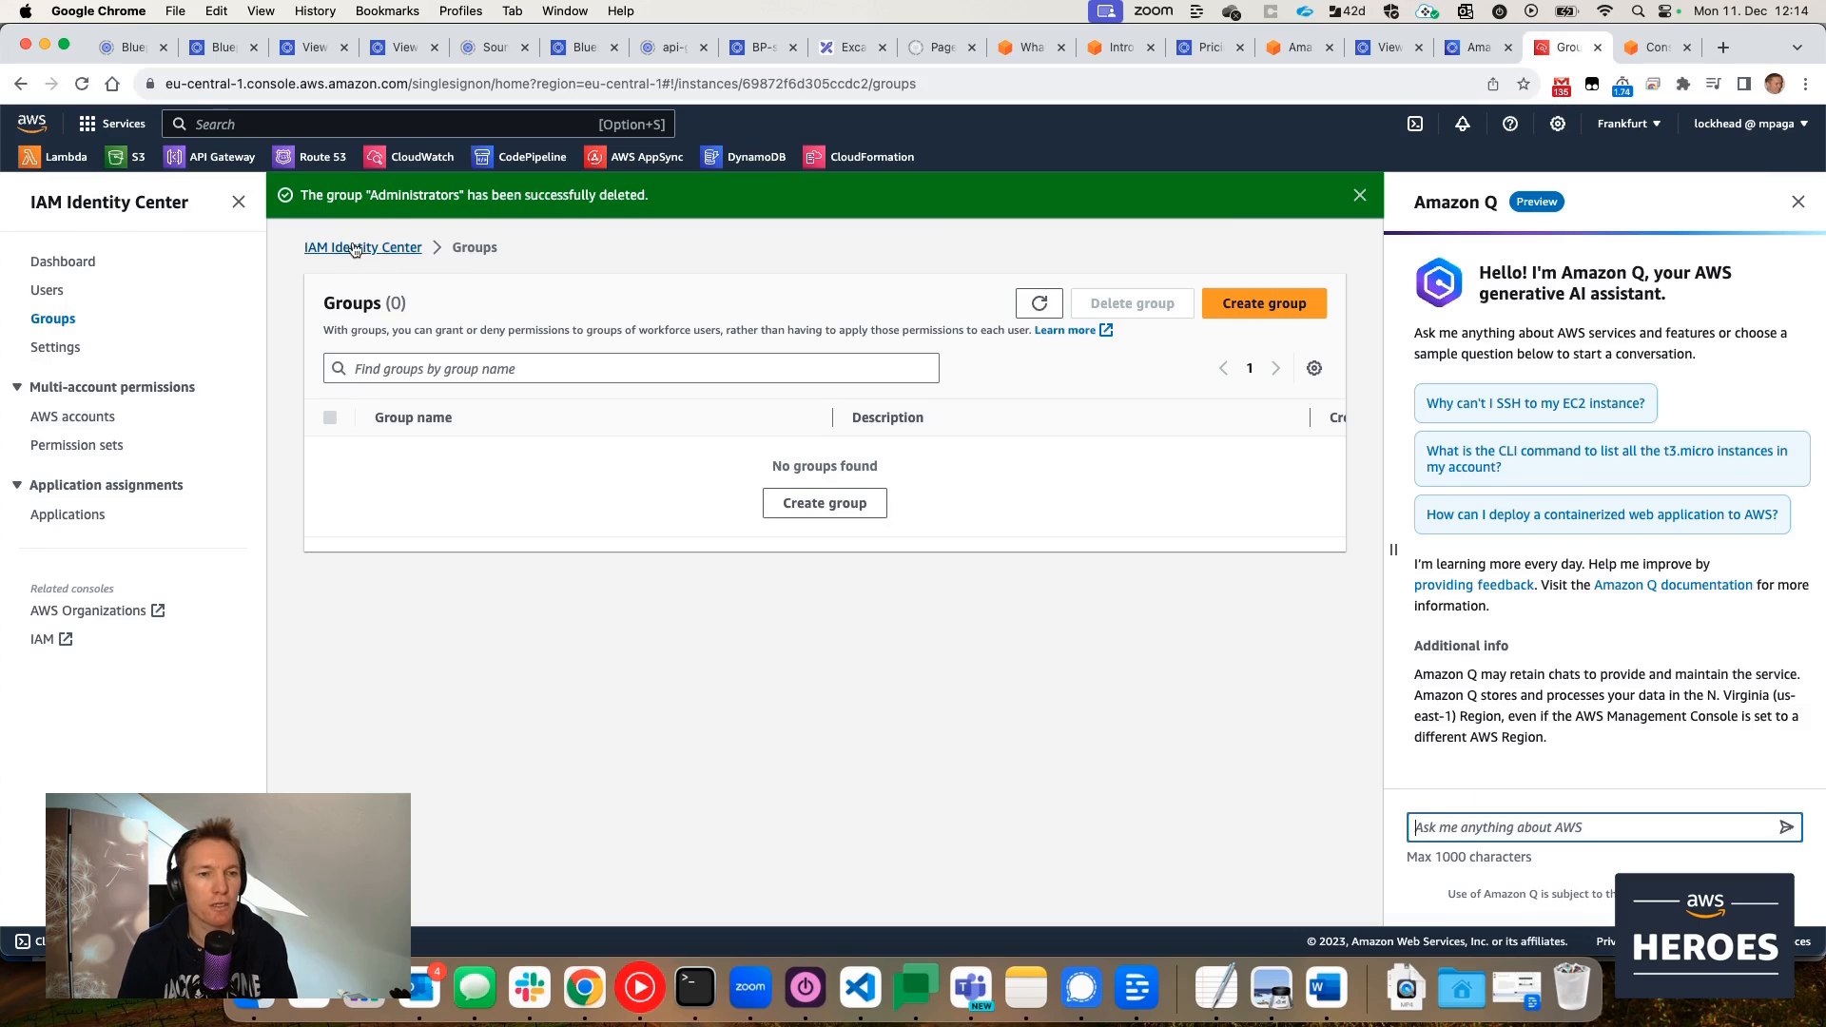
left_click(1237, 304)
left_click(460, 404)
type("a")
key("BackSpace")
type("Code")
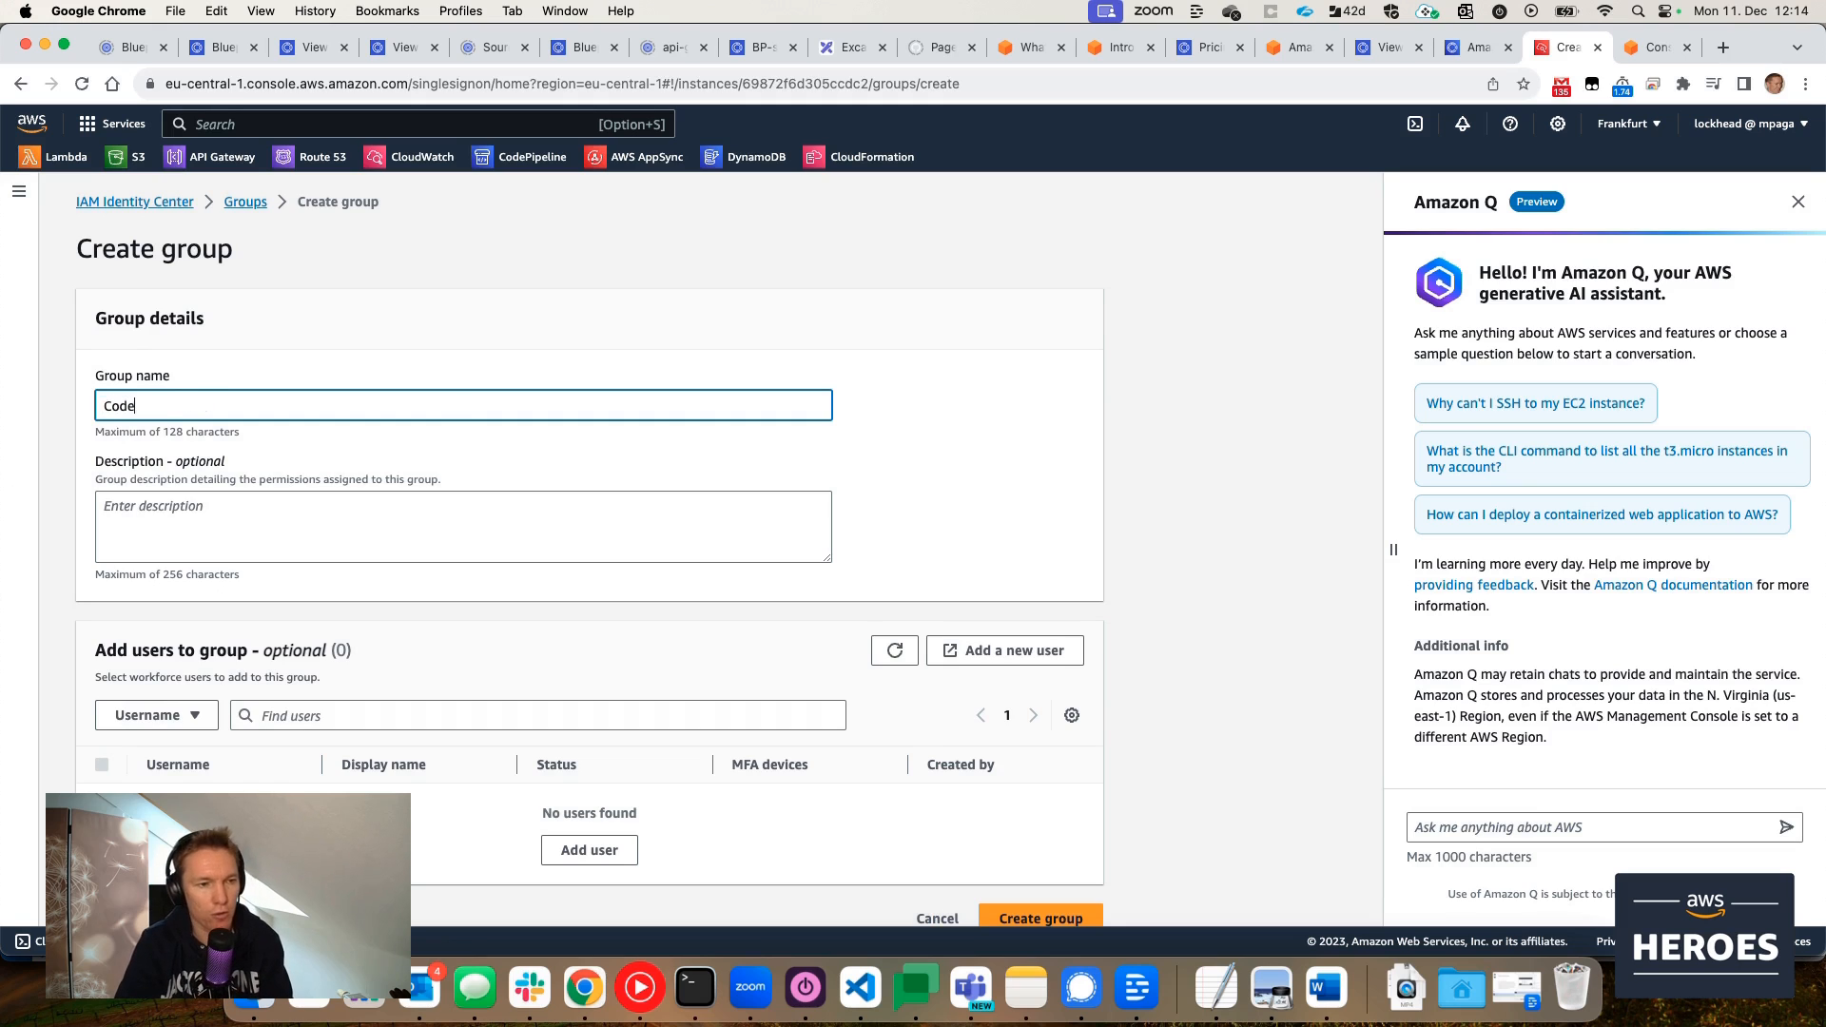
type("Catalyst-Admins")
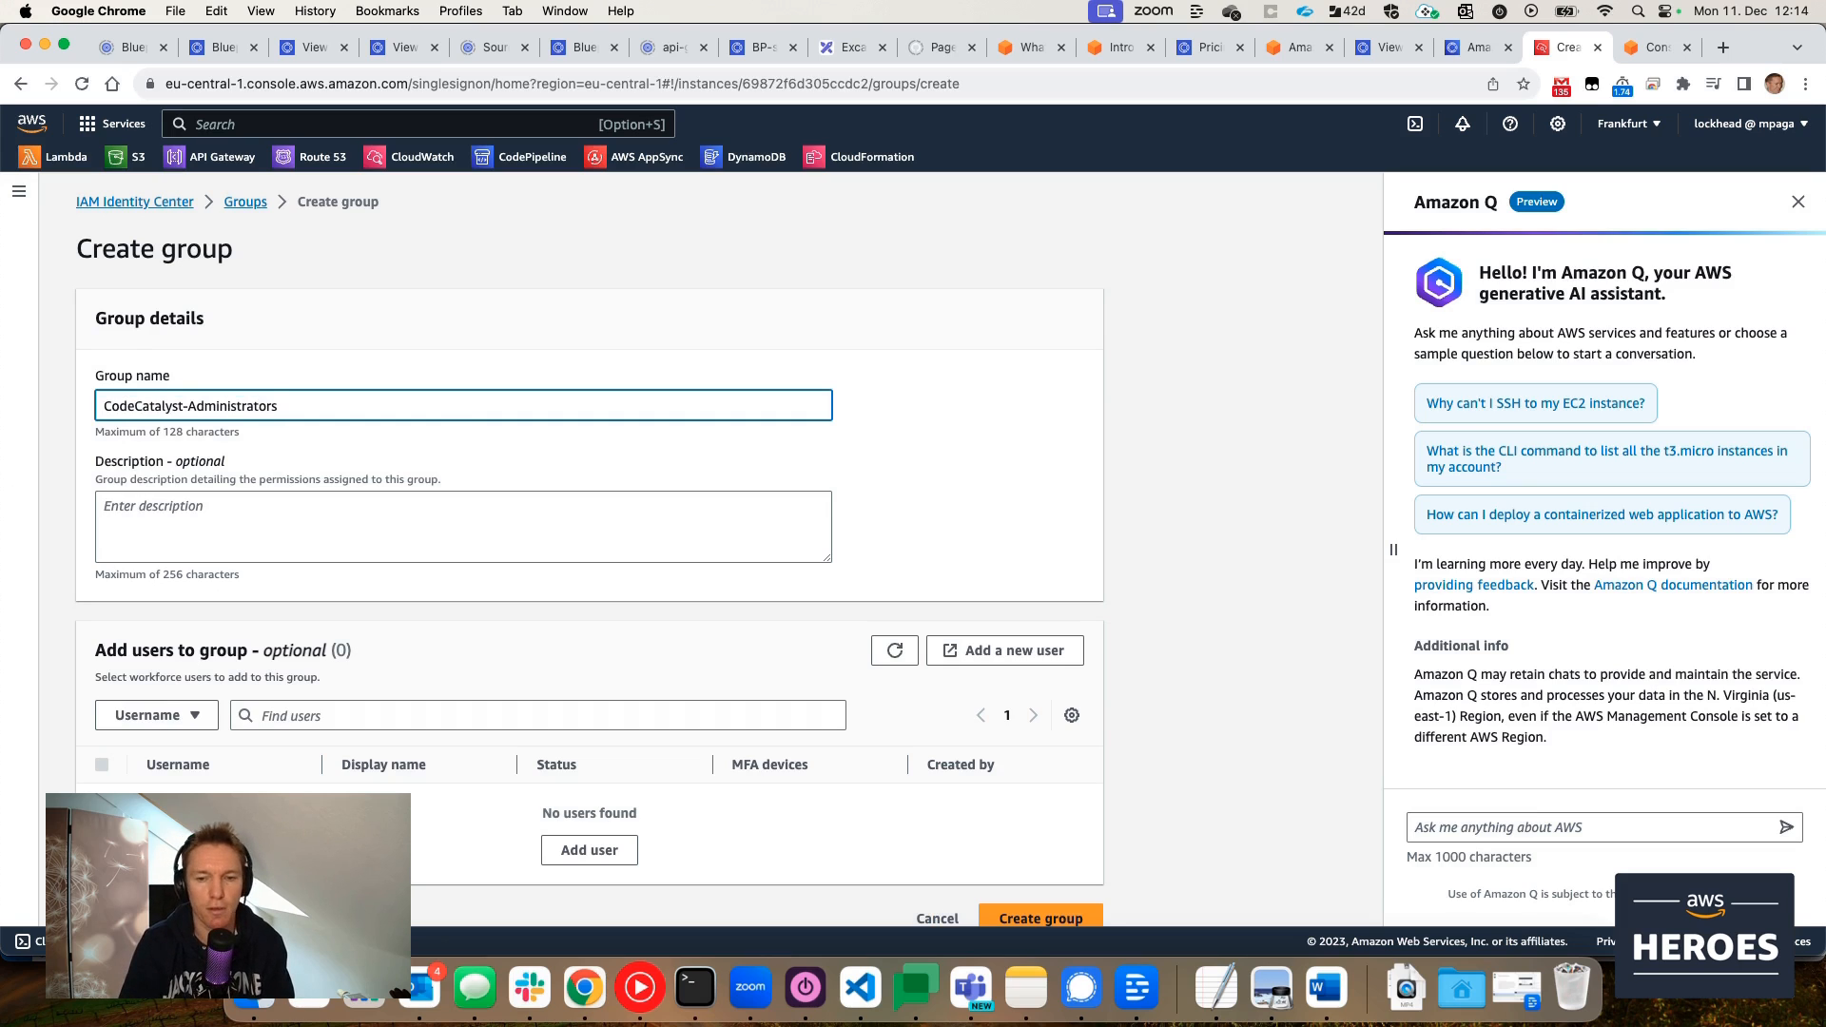
left_click(1046, 920)
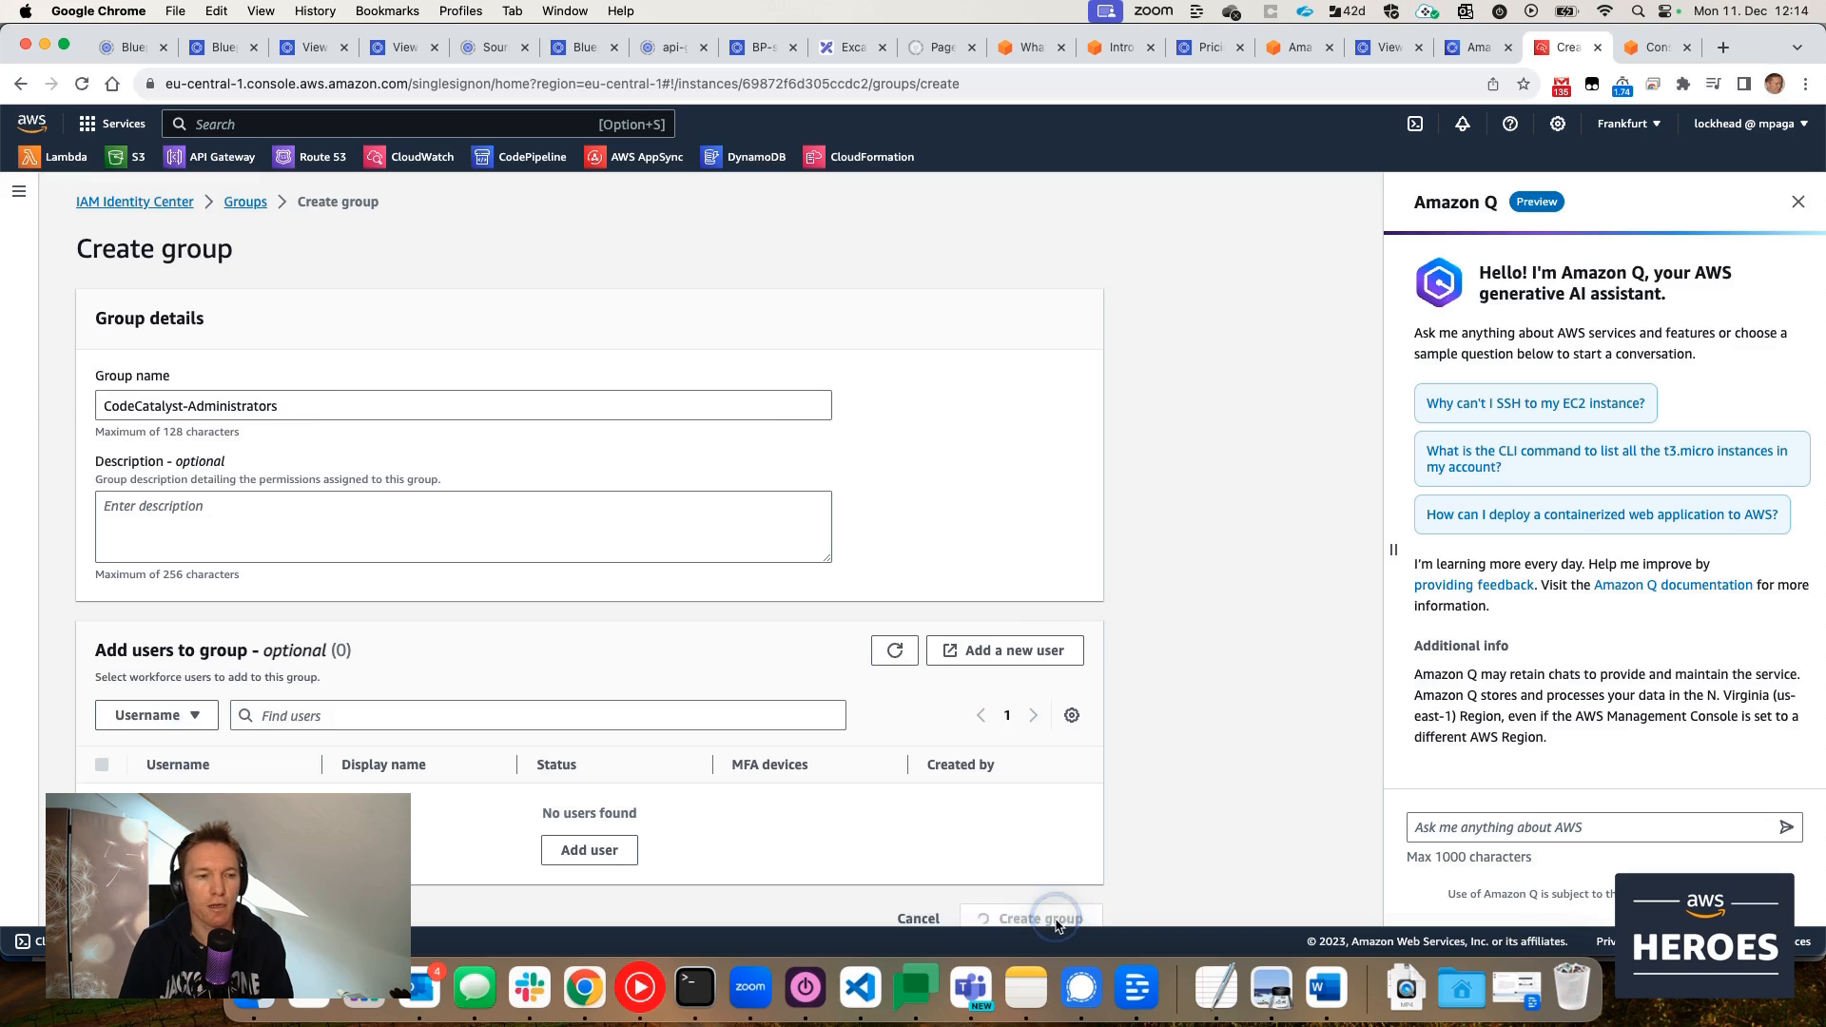
left_click(1807, 209)
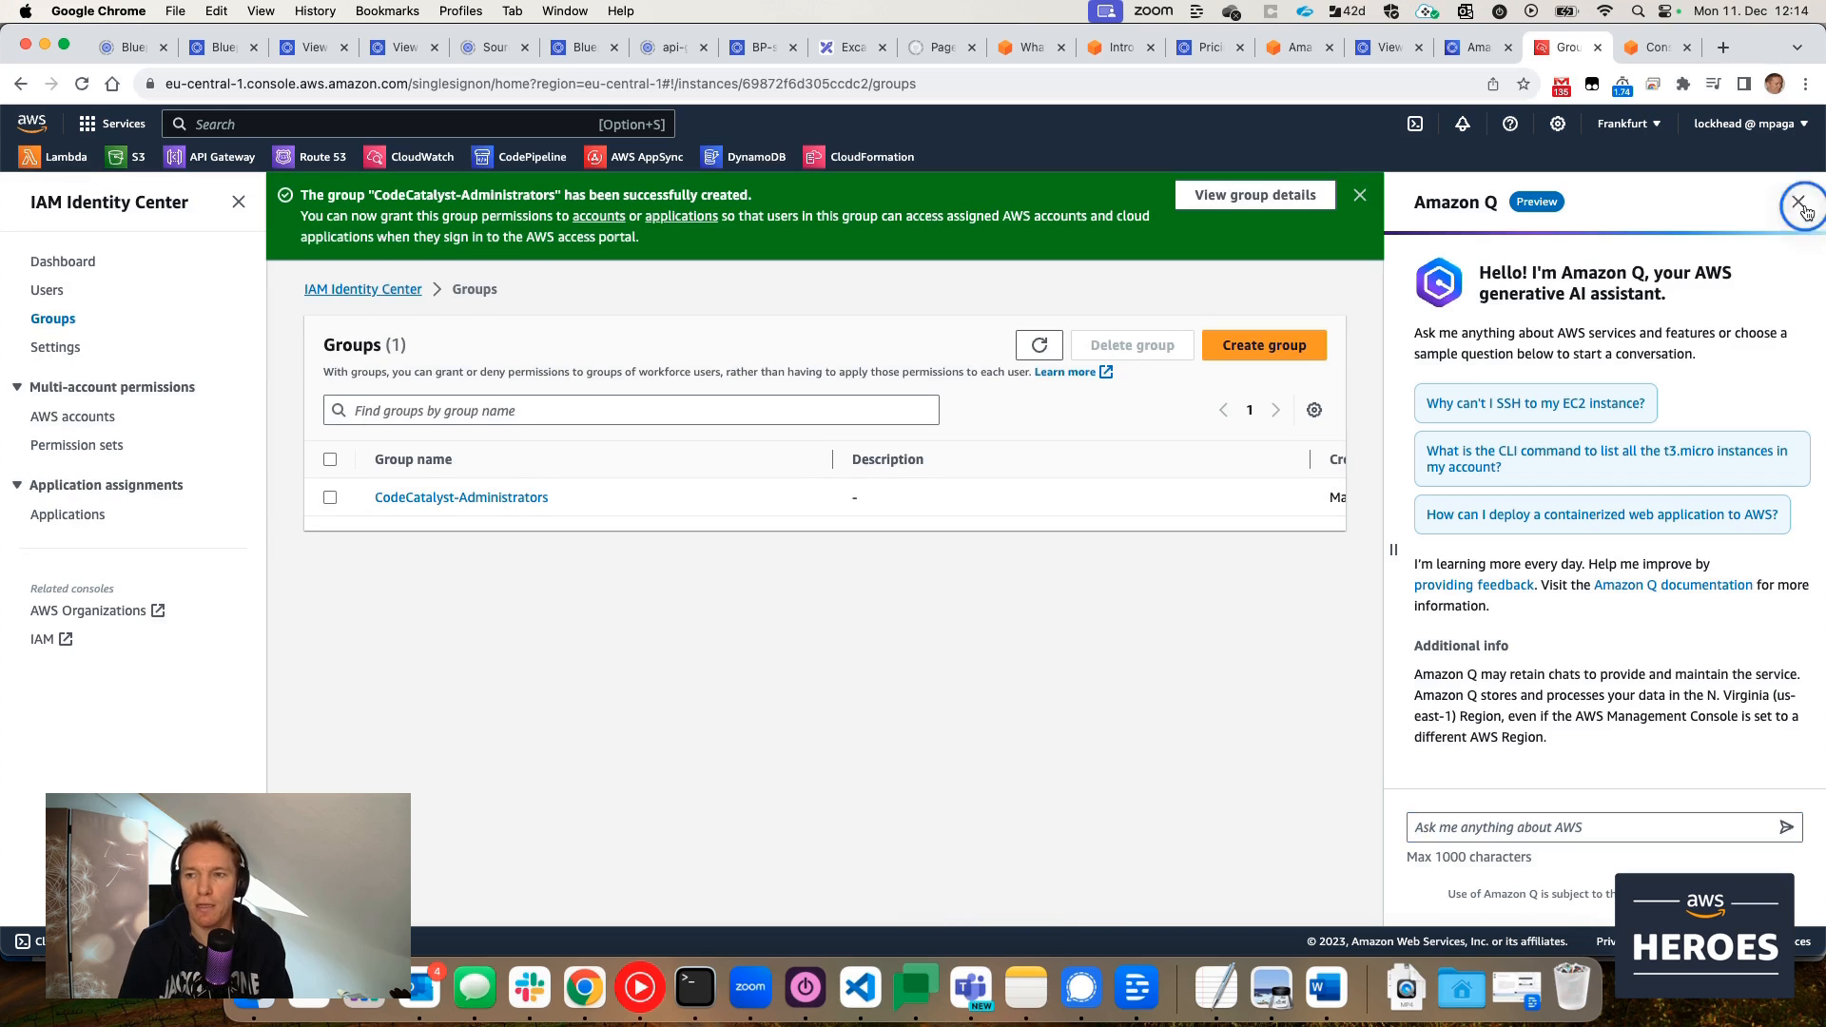
left_click(1471, 49)
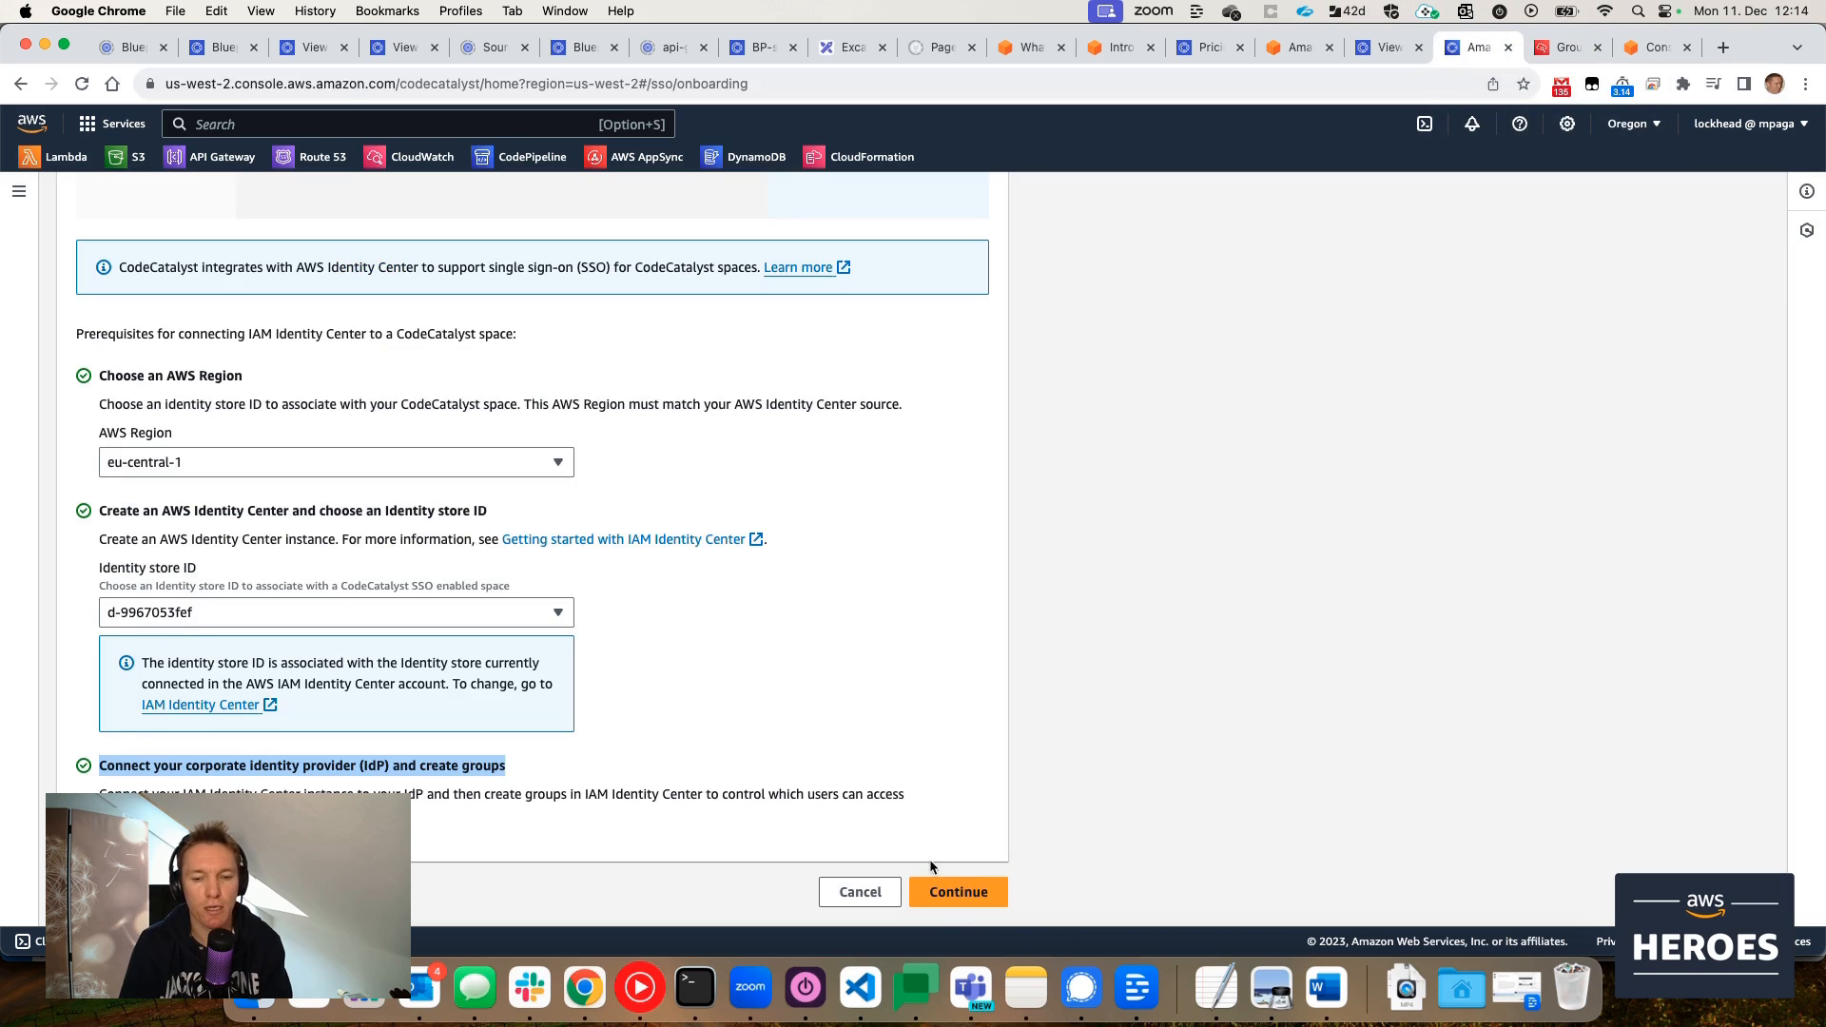
- Give the Identity Center application the display name CodeCatalyst-lockhead.info and proceed
left_click(960, 894)
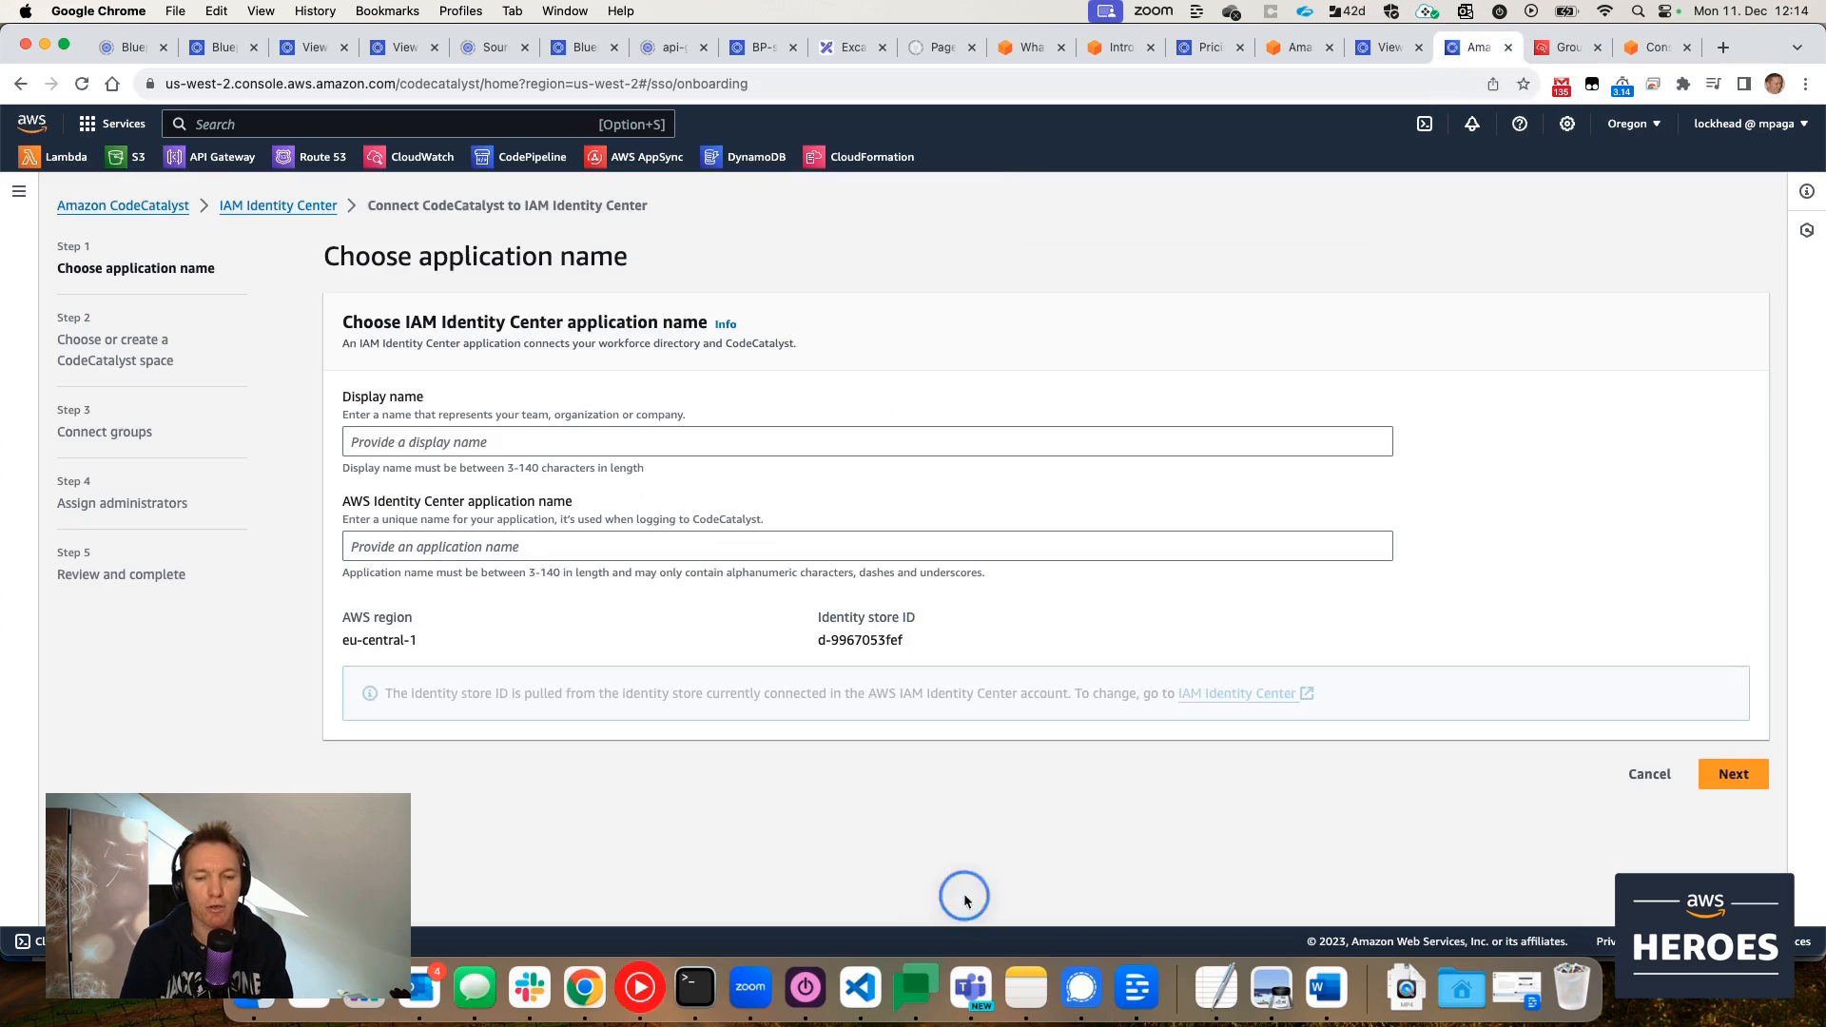
left_click(507, 439)
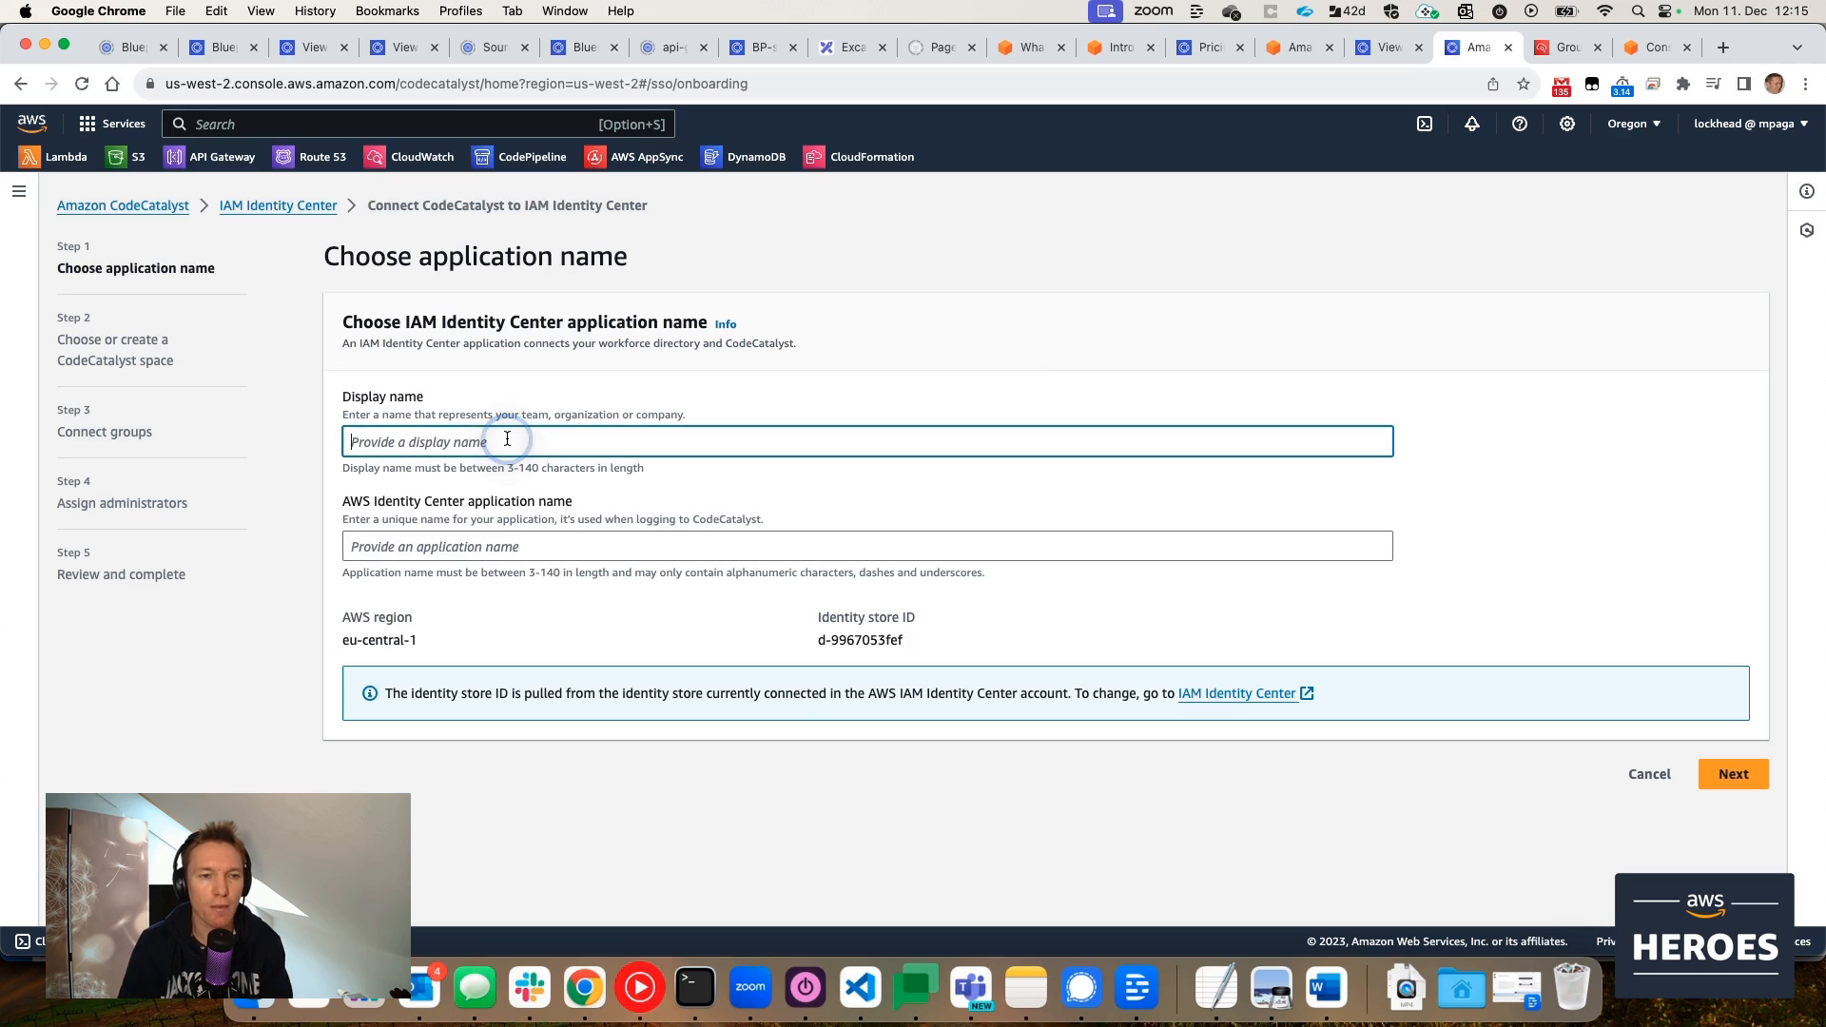
type("CodeCatalyst-")
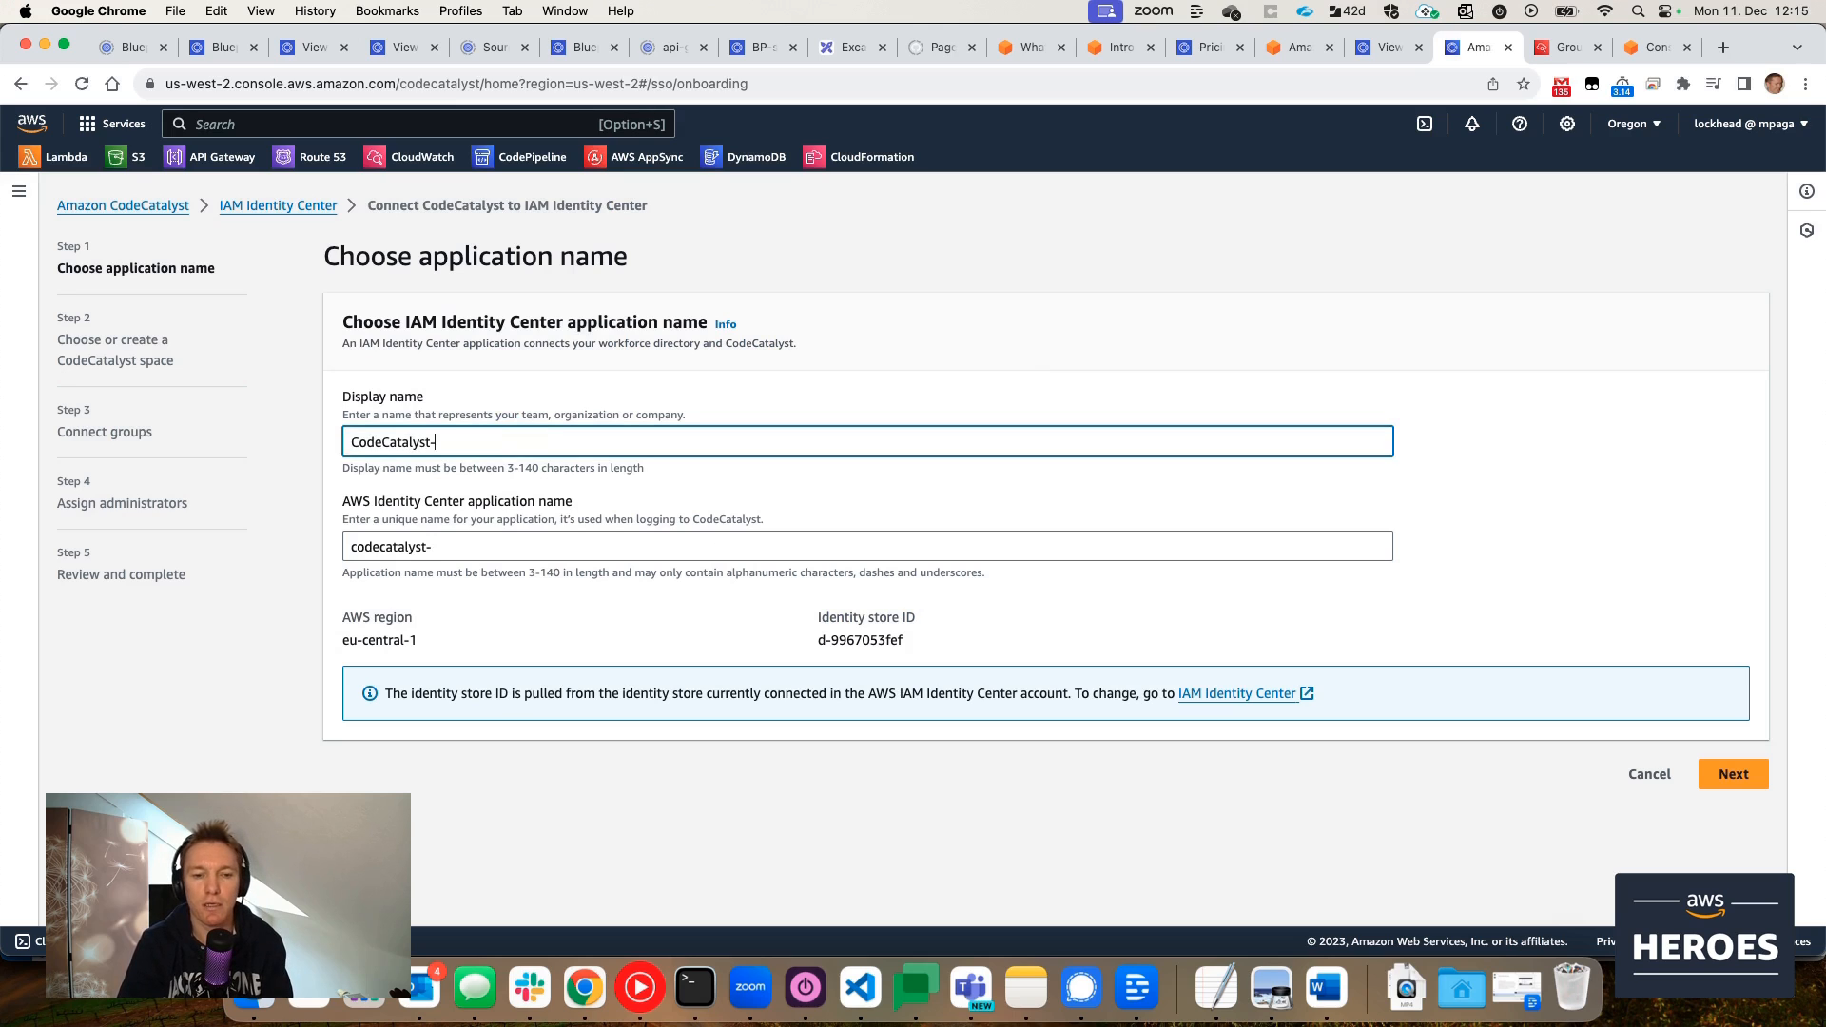
left_click(1388, 46)
left_click(1459, 48)
type("lyst-lockhead.info")
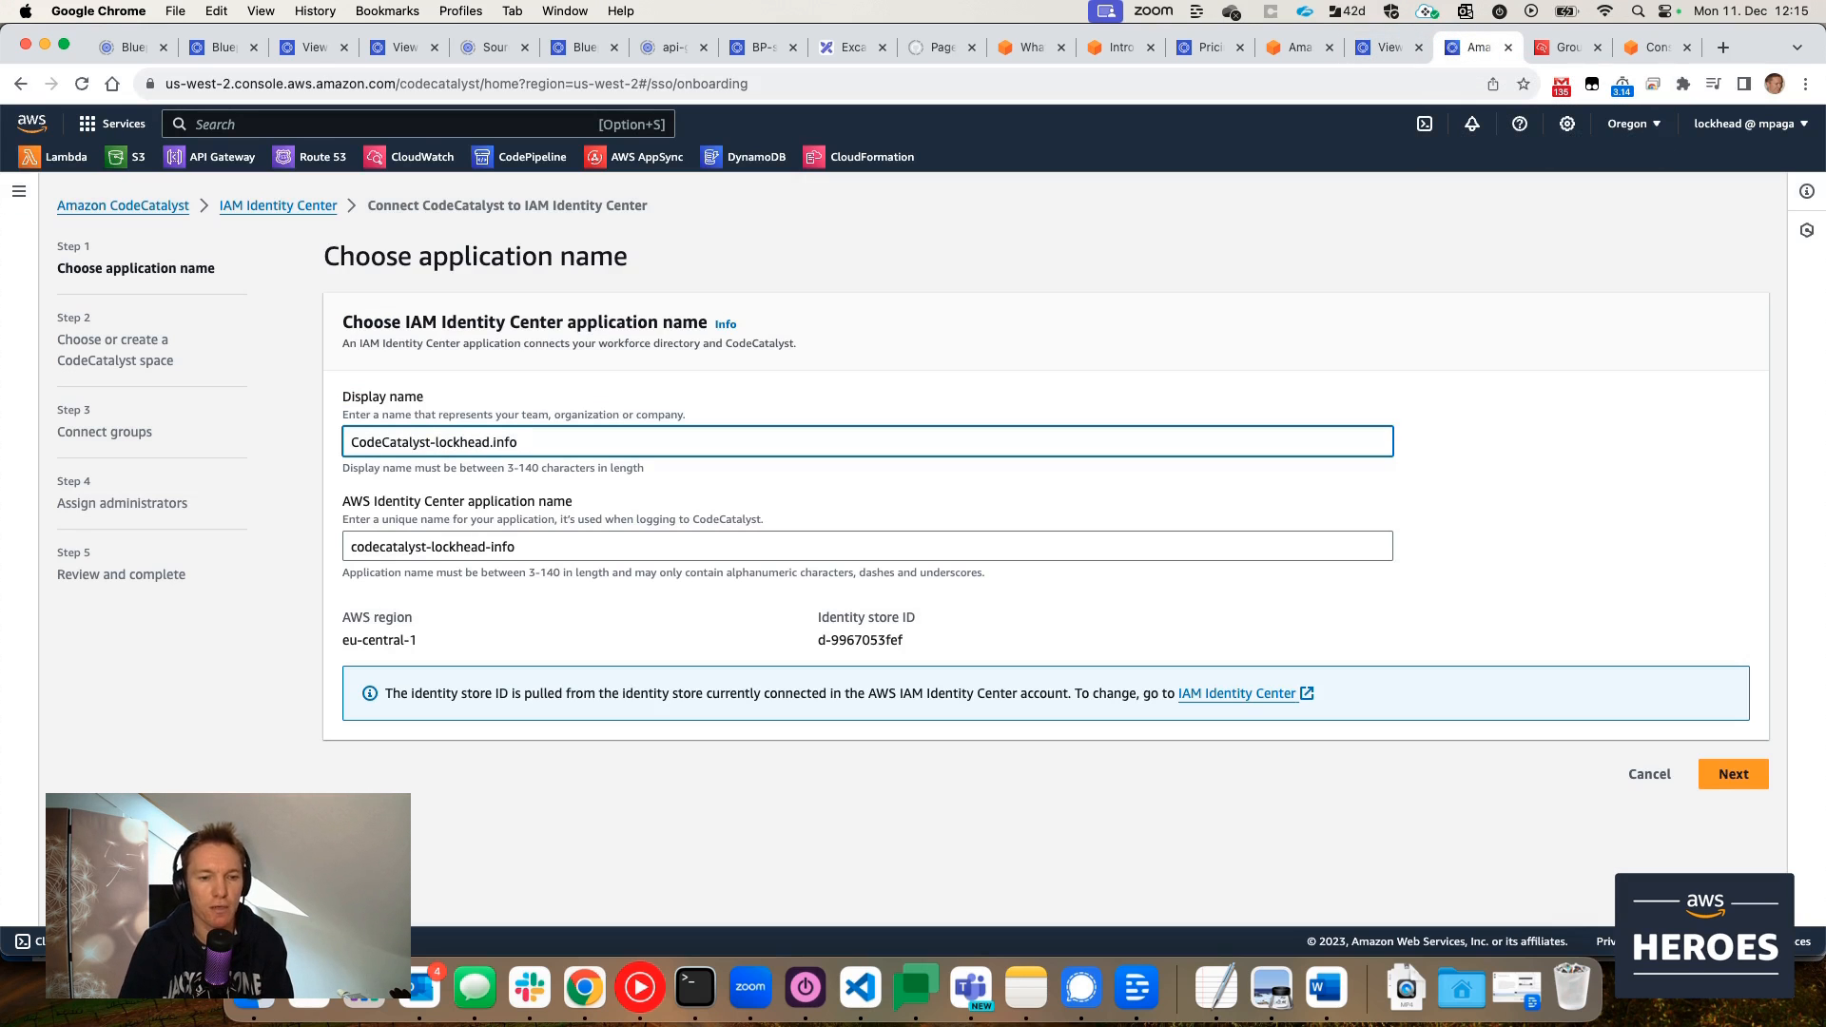
left_click(532, 547)
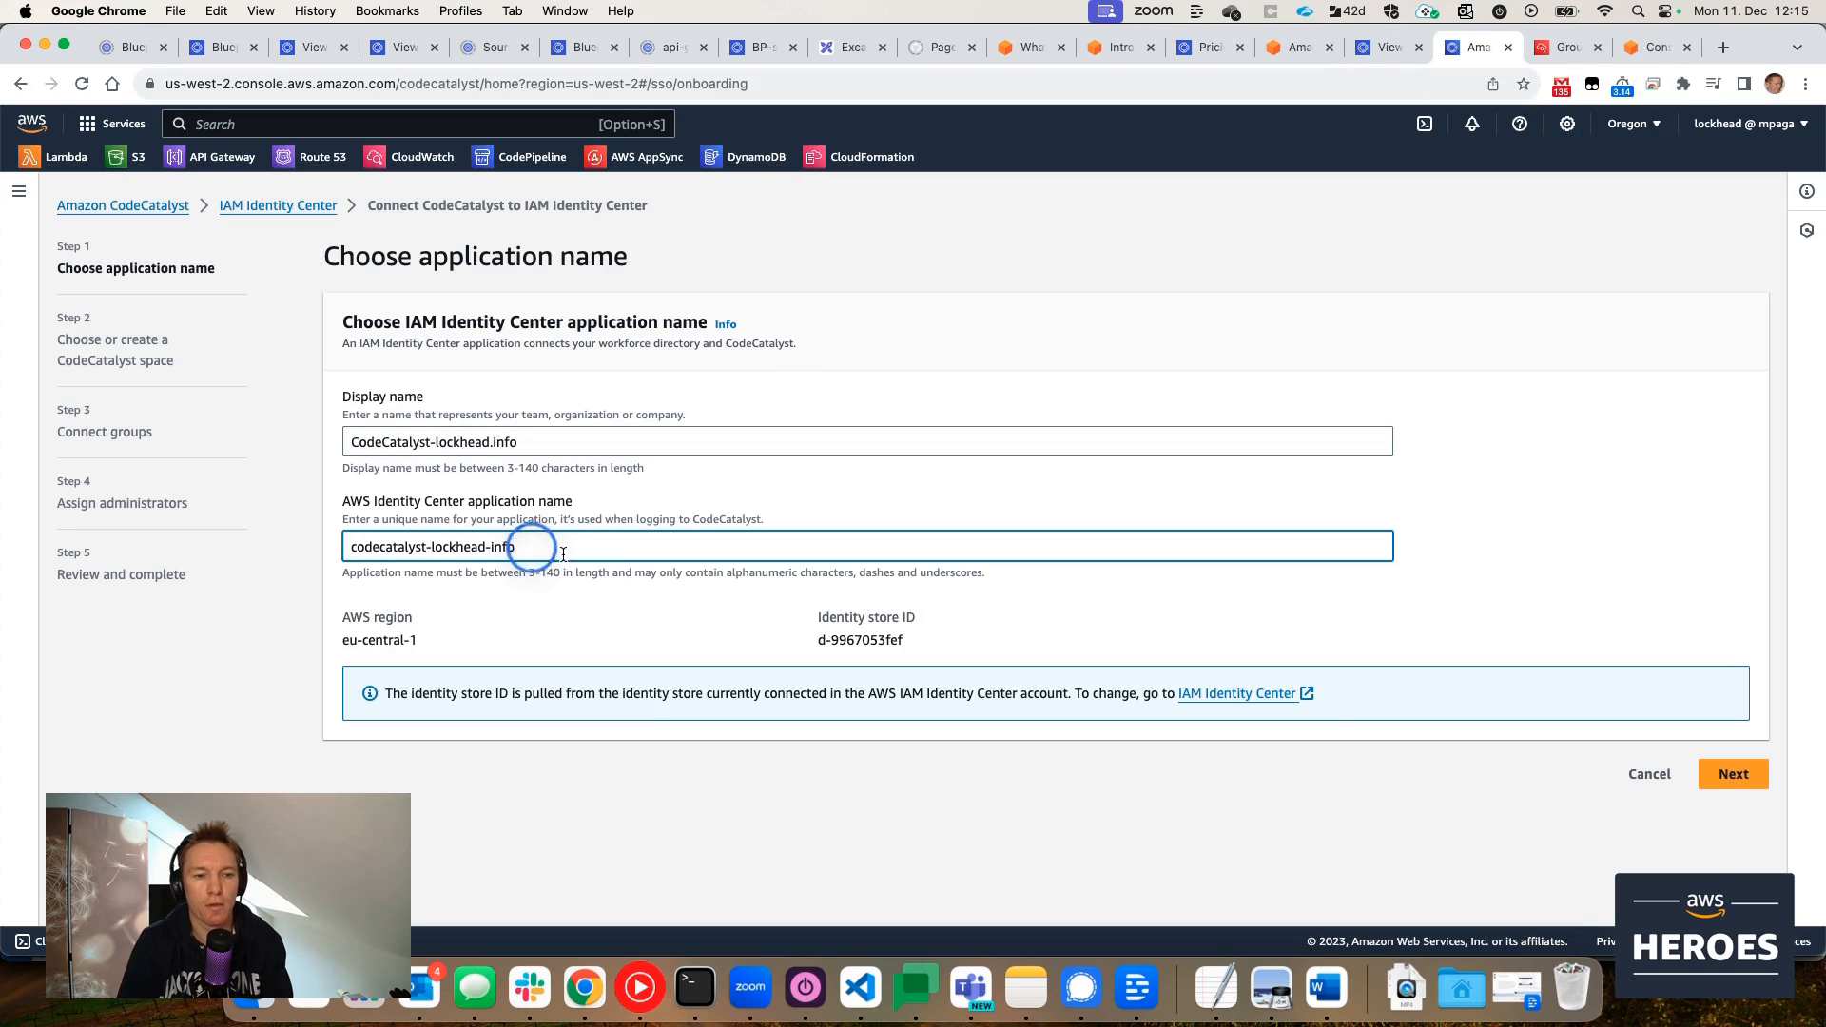
left_click(1754, 779)
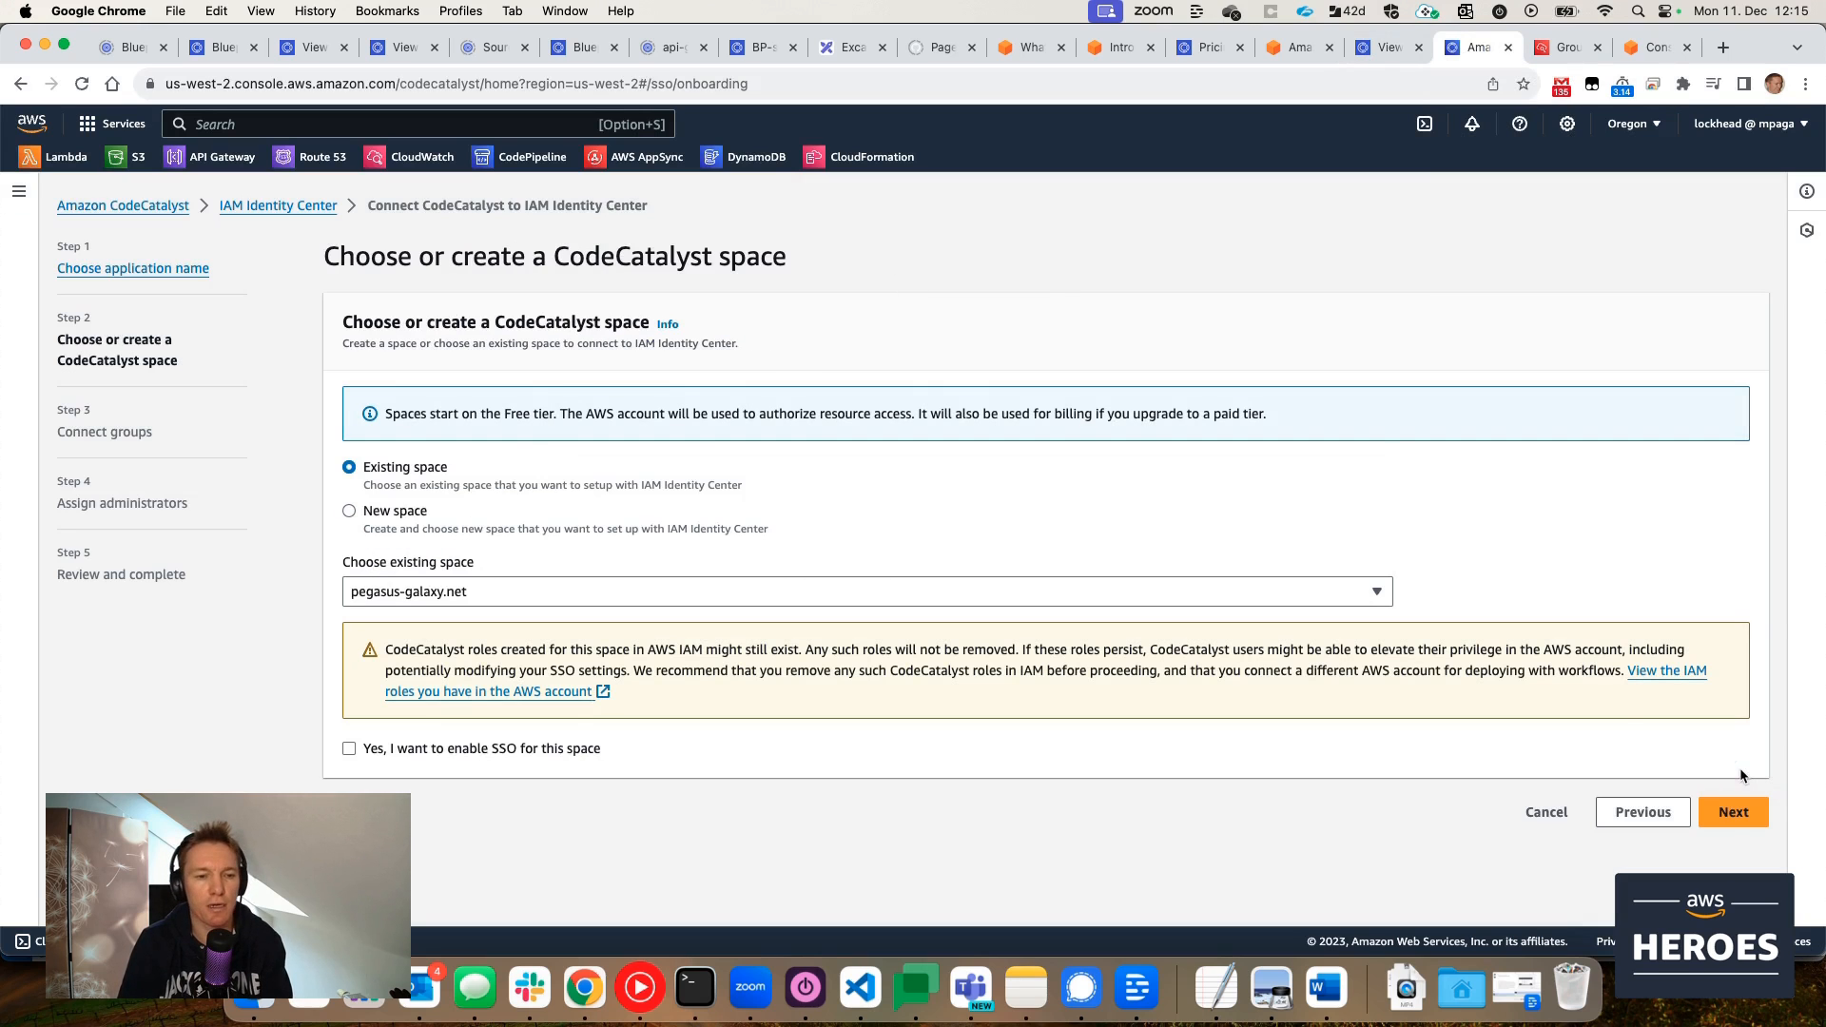
- Choose the existing lockhead.info space and confirm enabling SSO for it
left_click(455, 594)
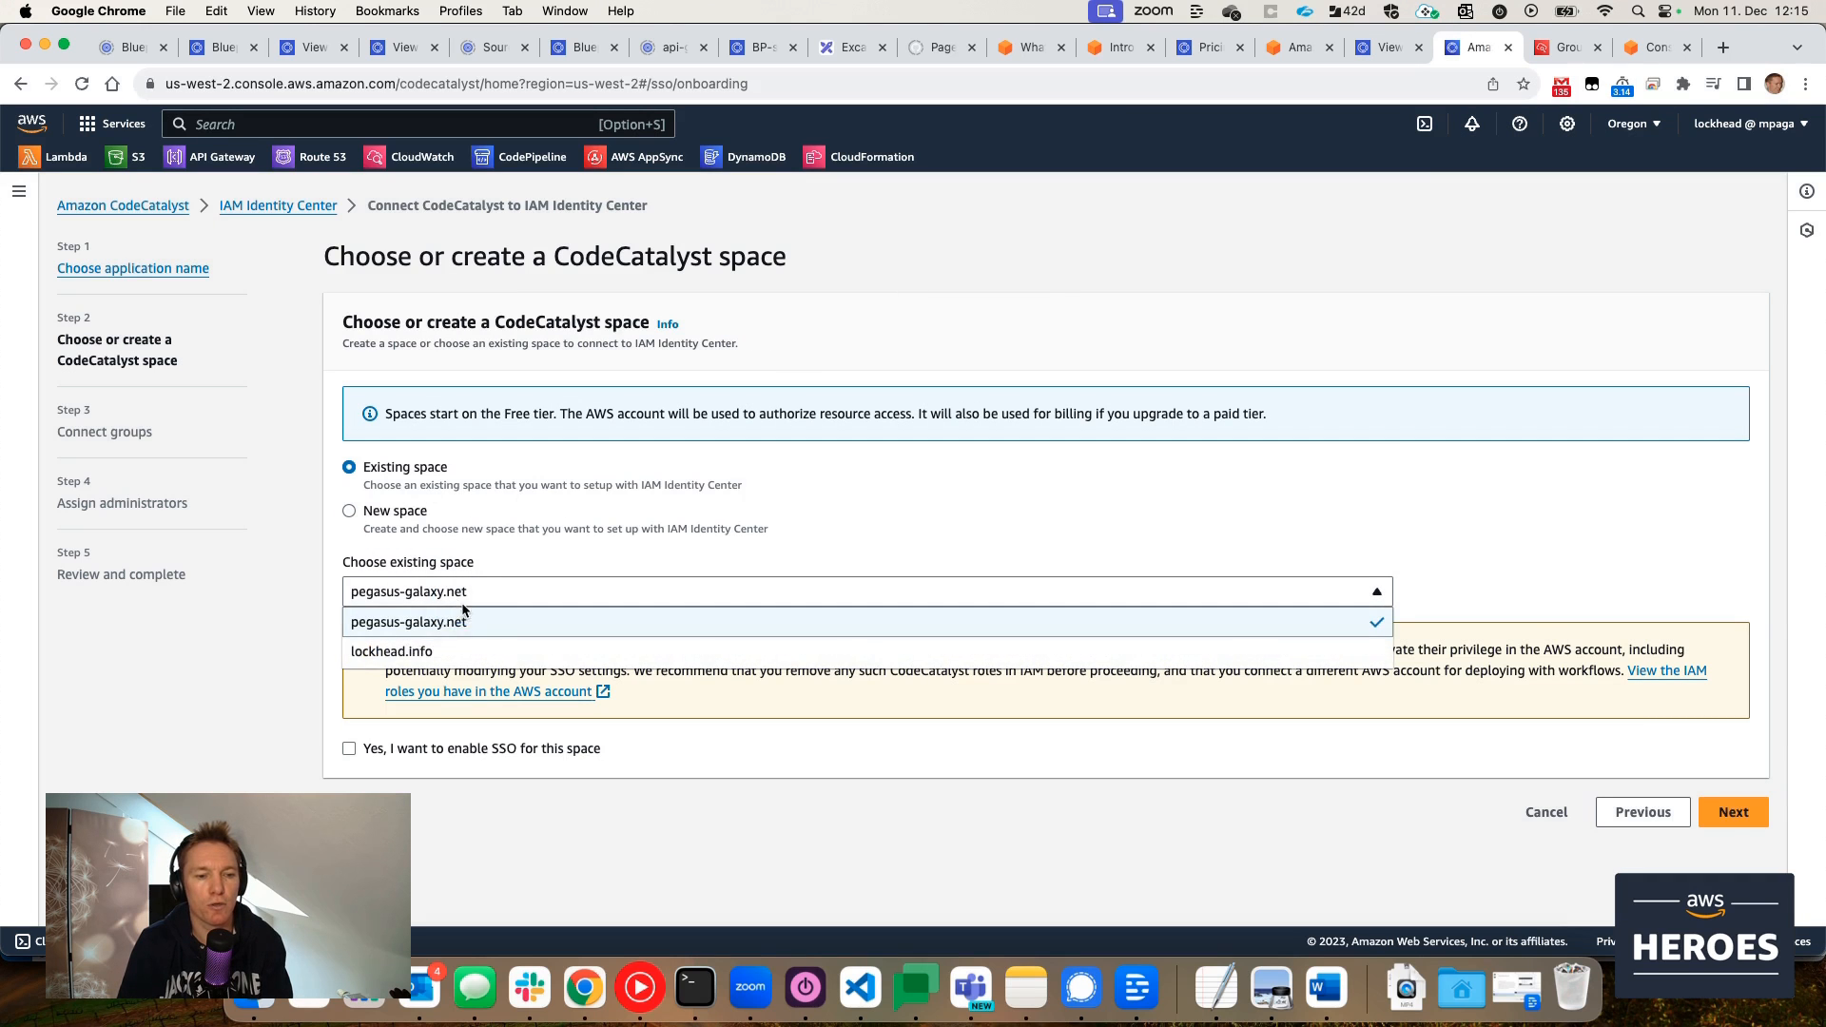
left_click(436, 652)
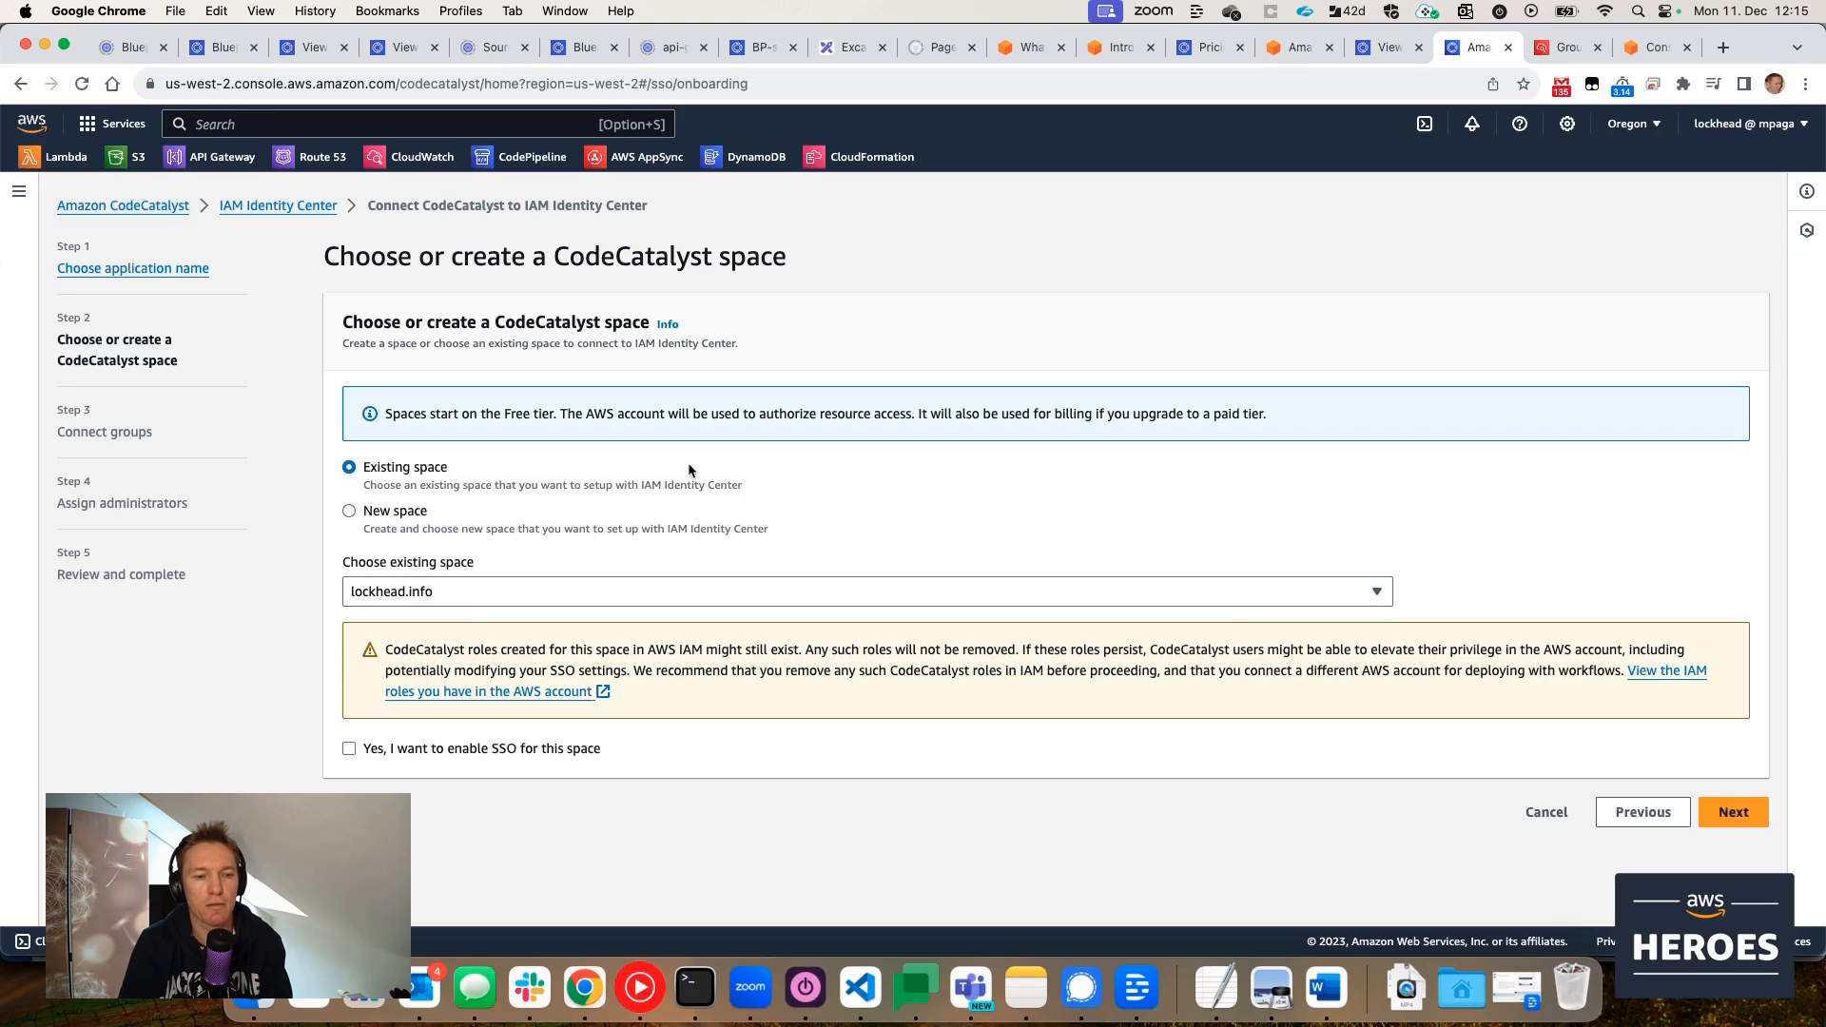
left_click(468, 754)
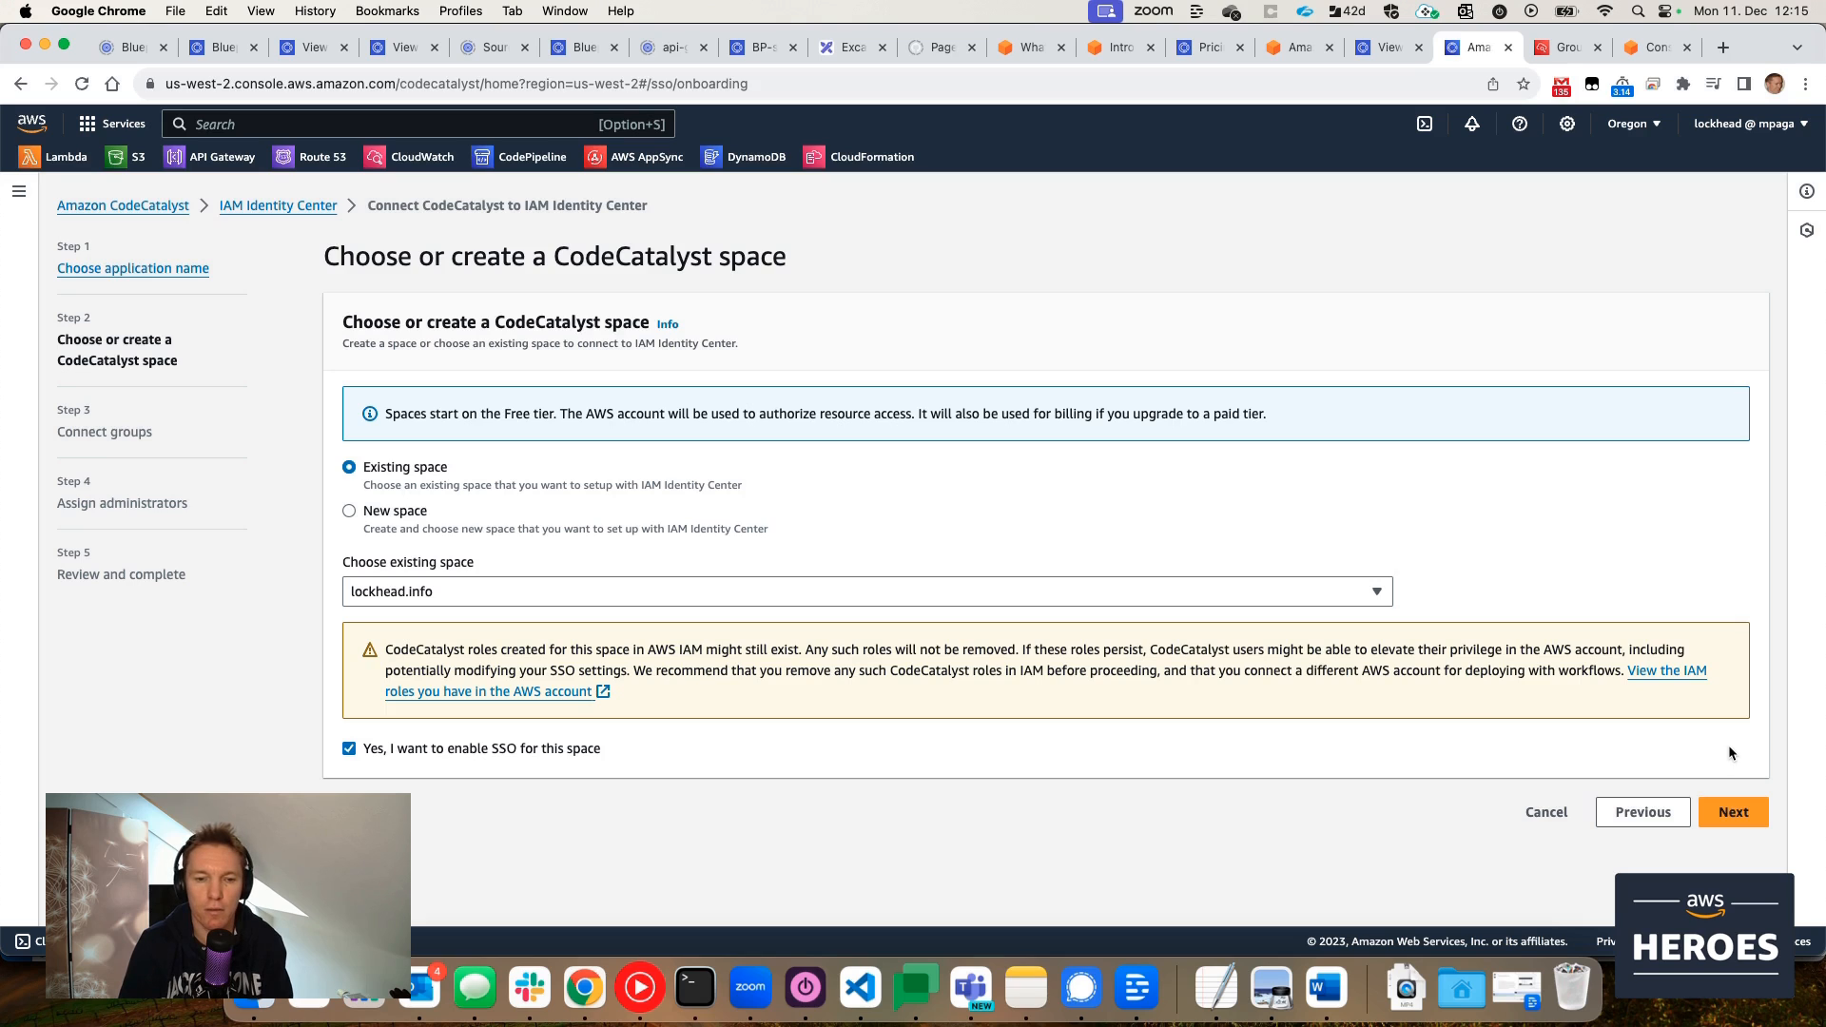
left_click(1731, 816)
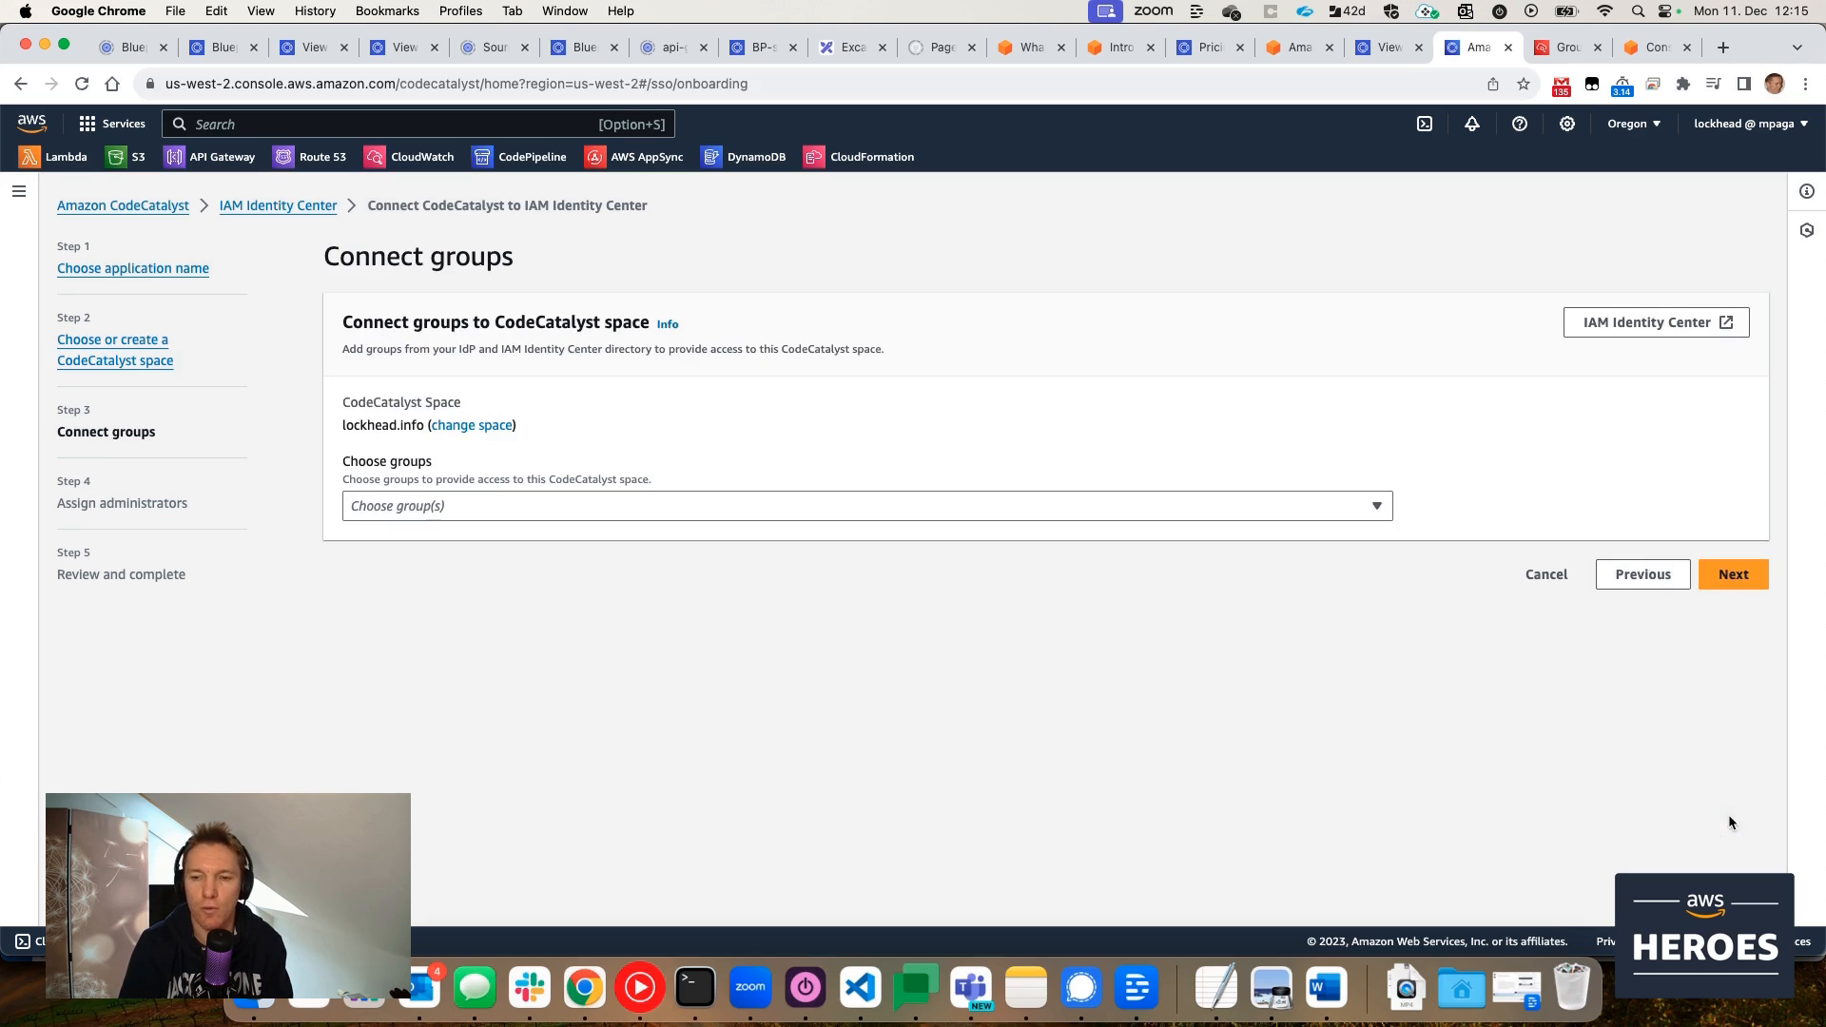
- Connect the CodeCatalyst-Administrators group to the lockhead.info space
left_click(613, 504)
left_click(465, 571)
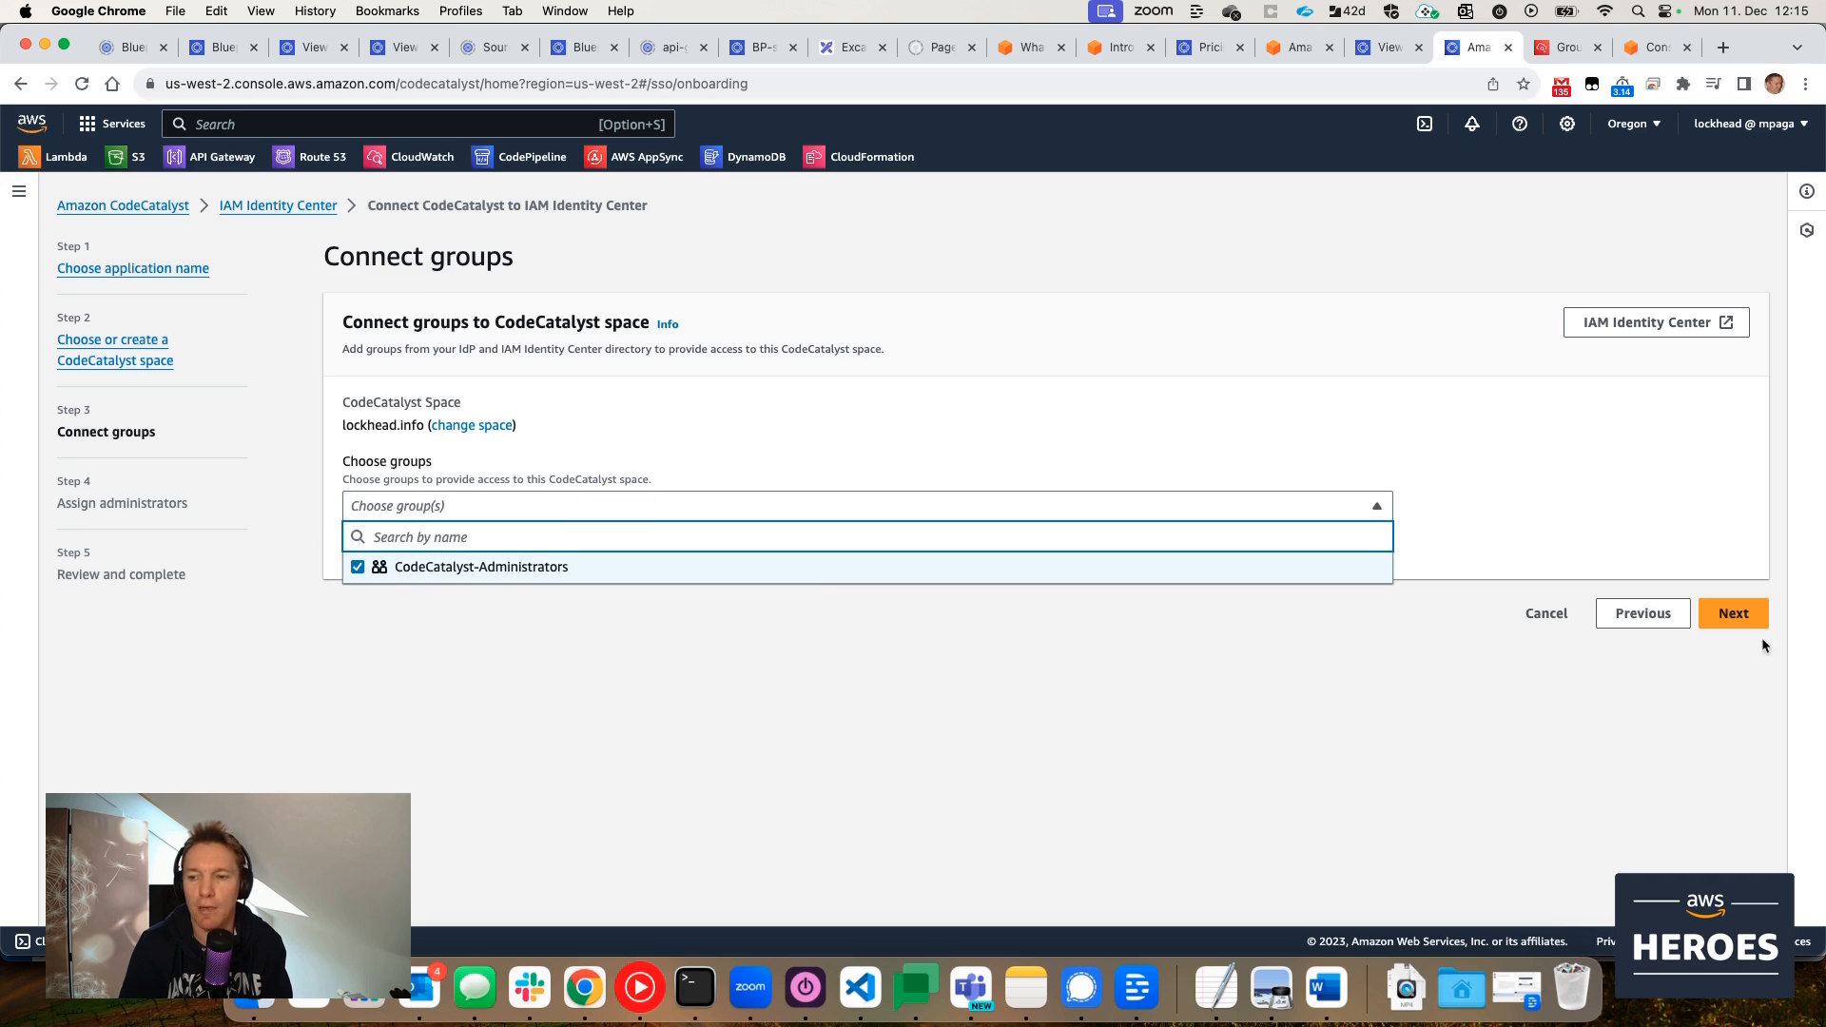
left_click(1752, 623)
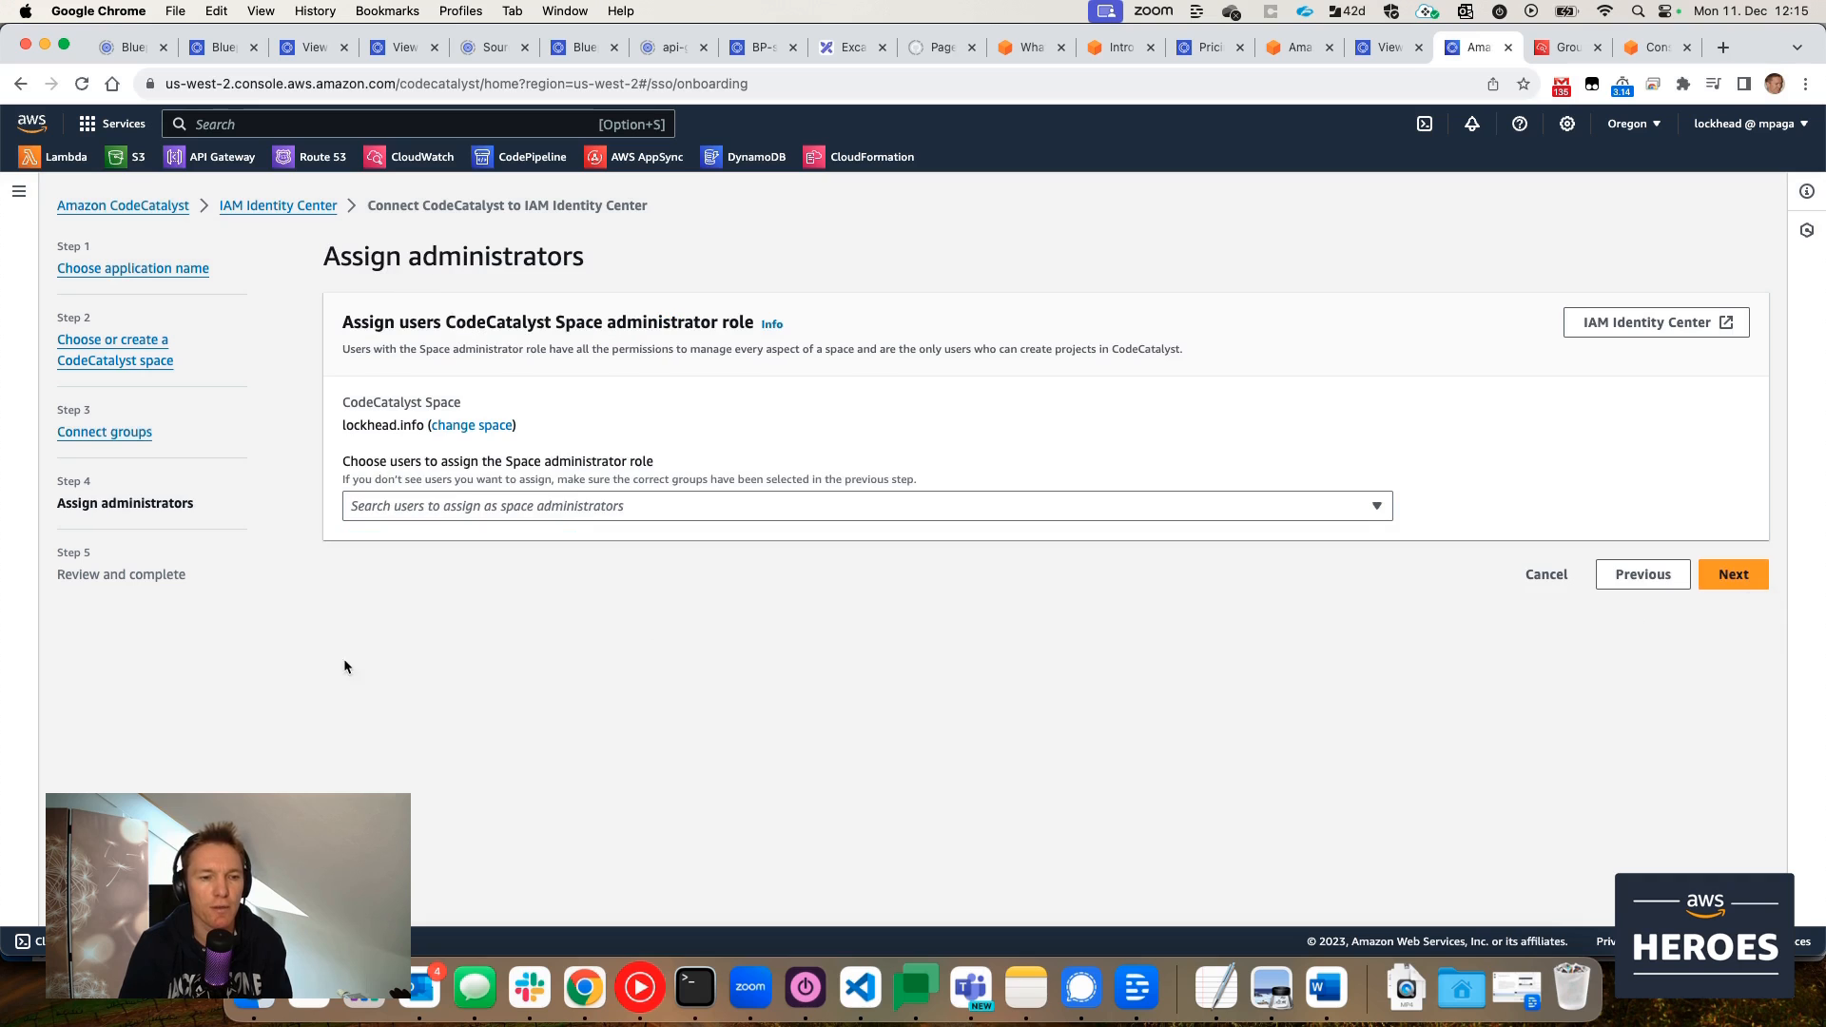
- Find no users to assign as administrators, then open the empty Identity Center user list
left_click(516, 506)
left_click(1168, 663)
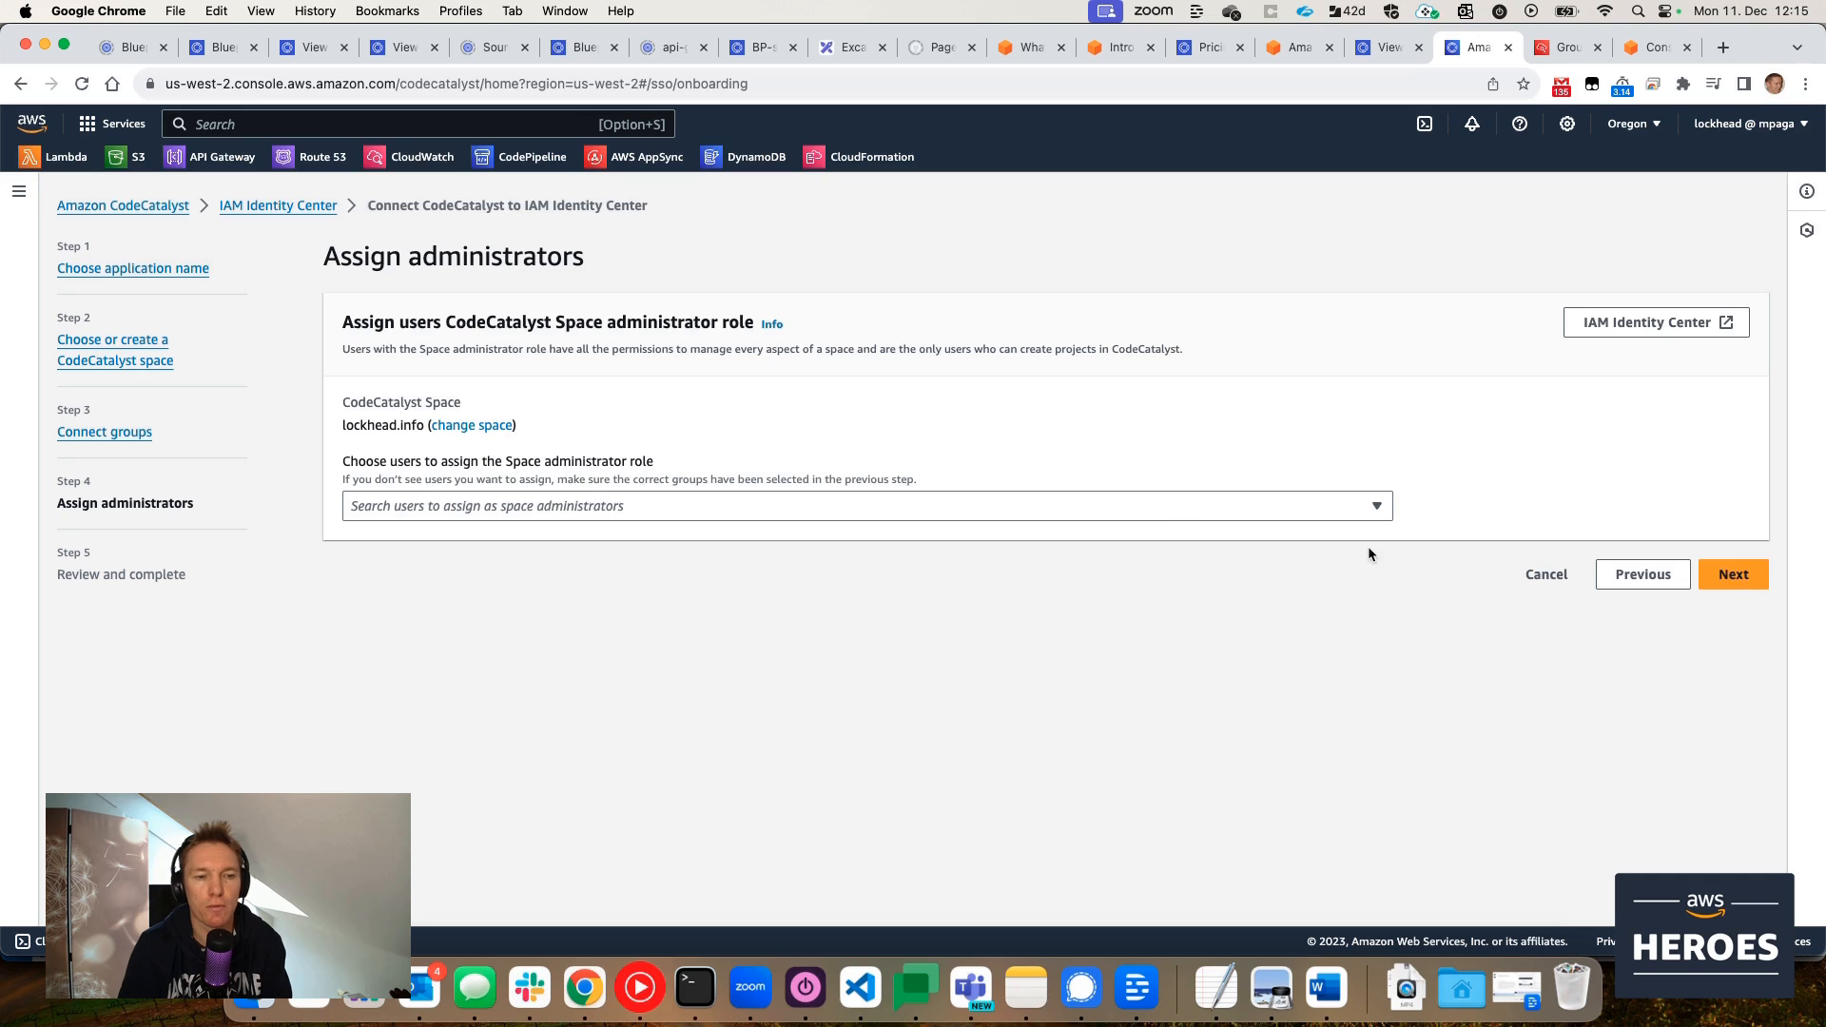
left_click(1723, 576)
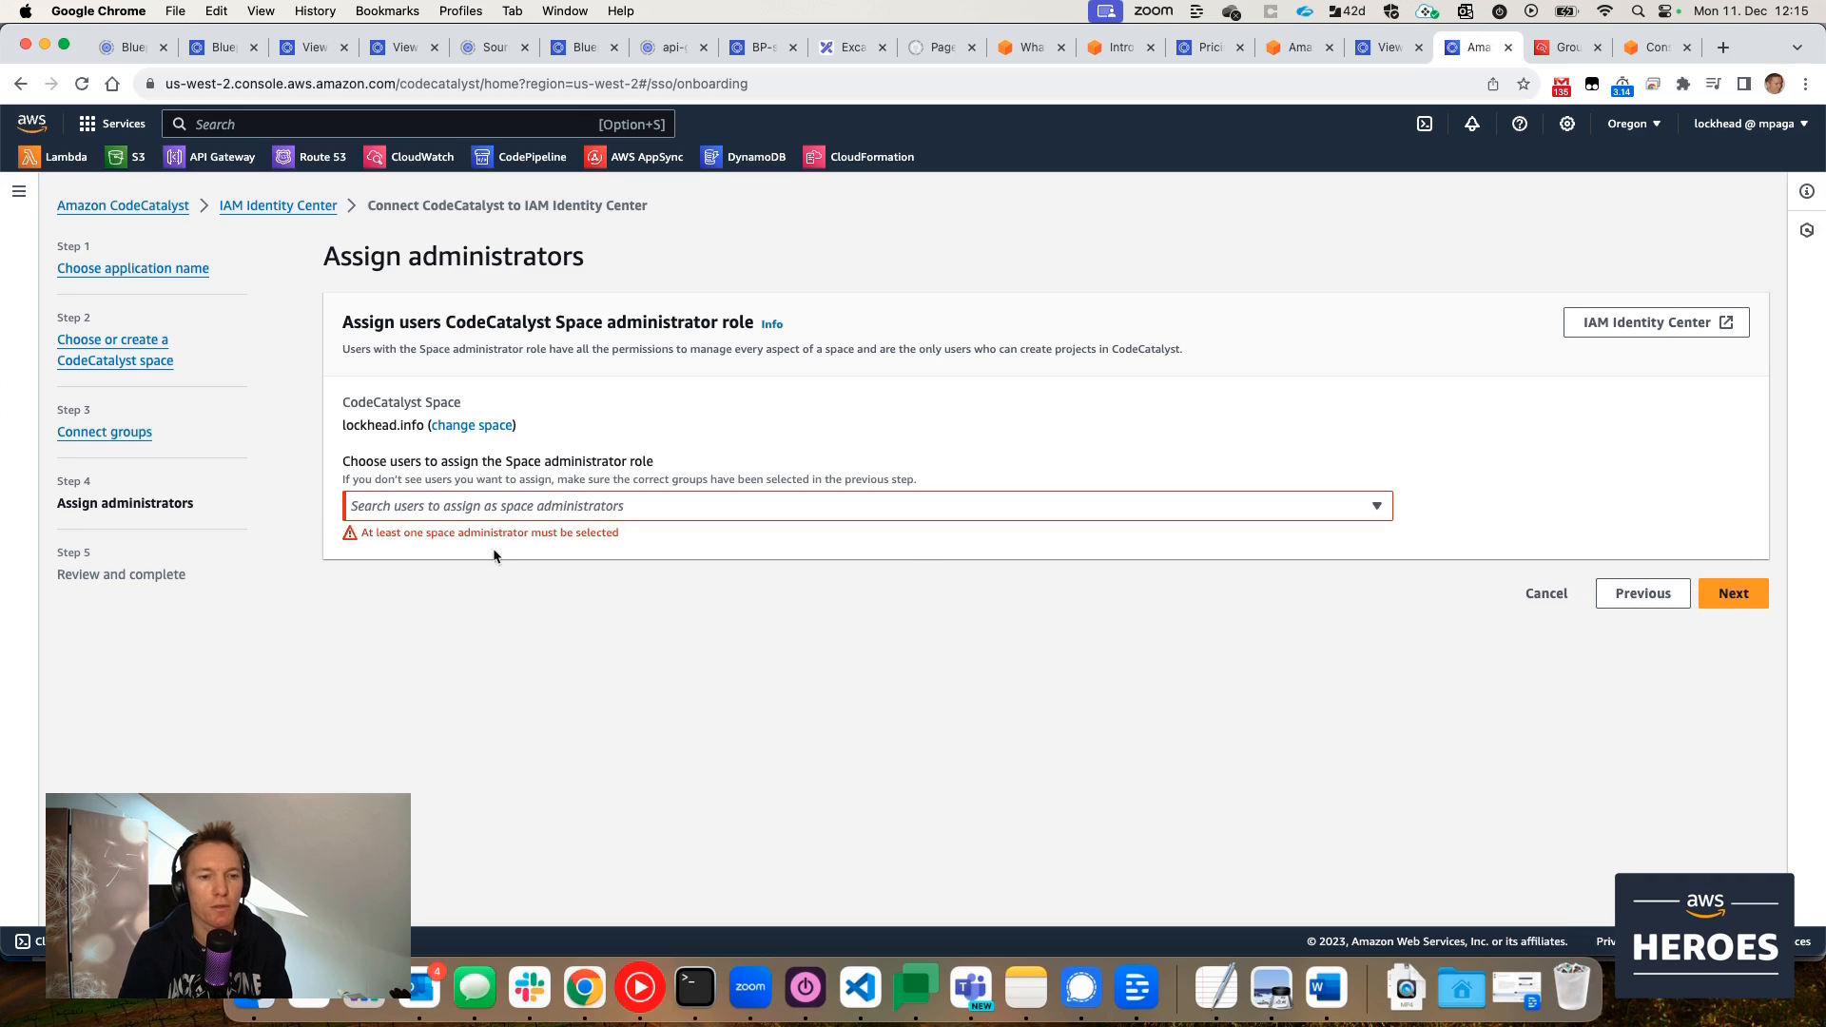
left_click(1560, 50)
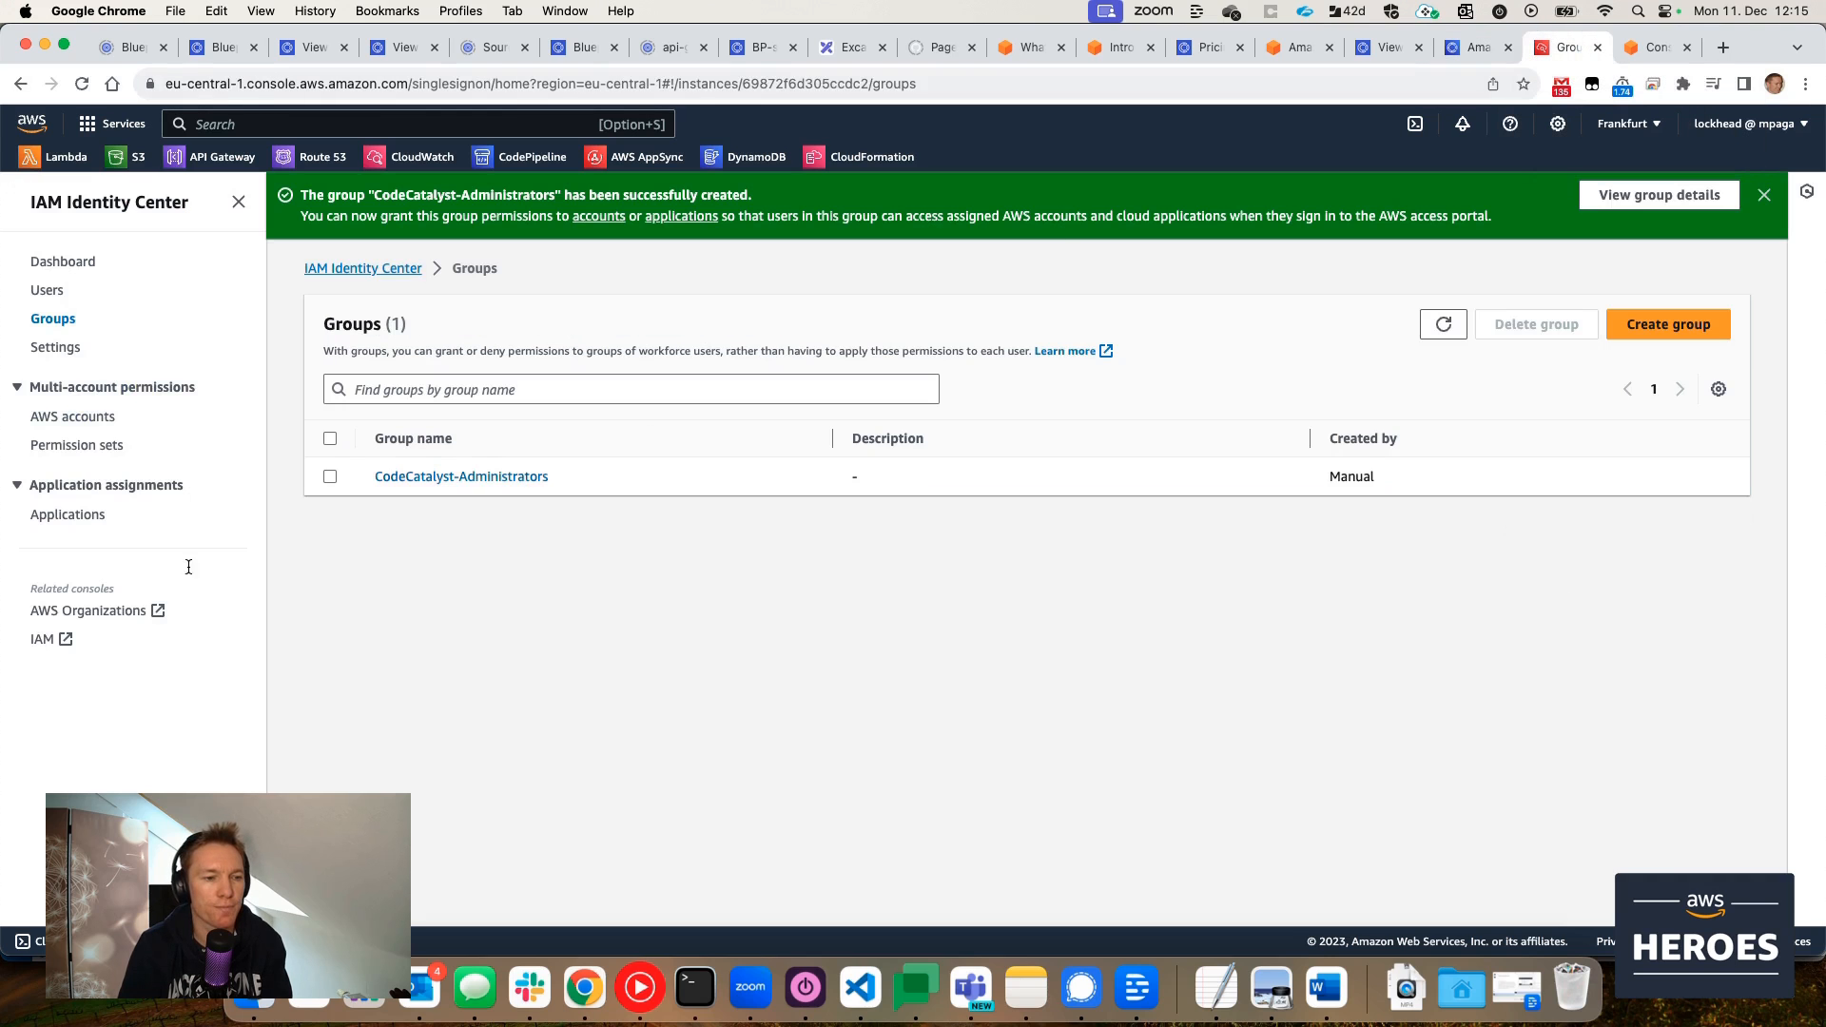
left_click(48, 291)
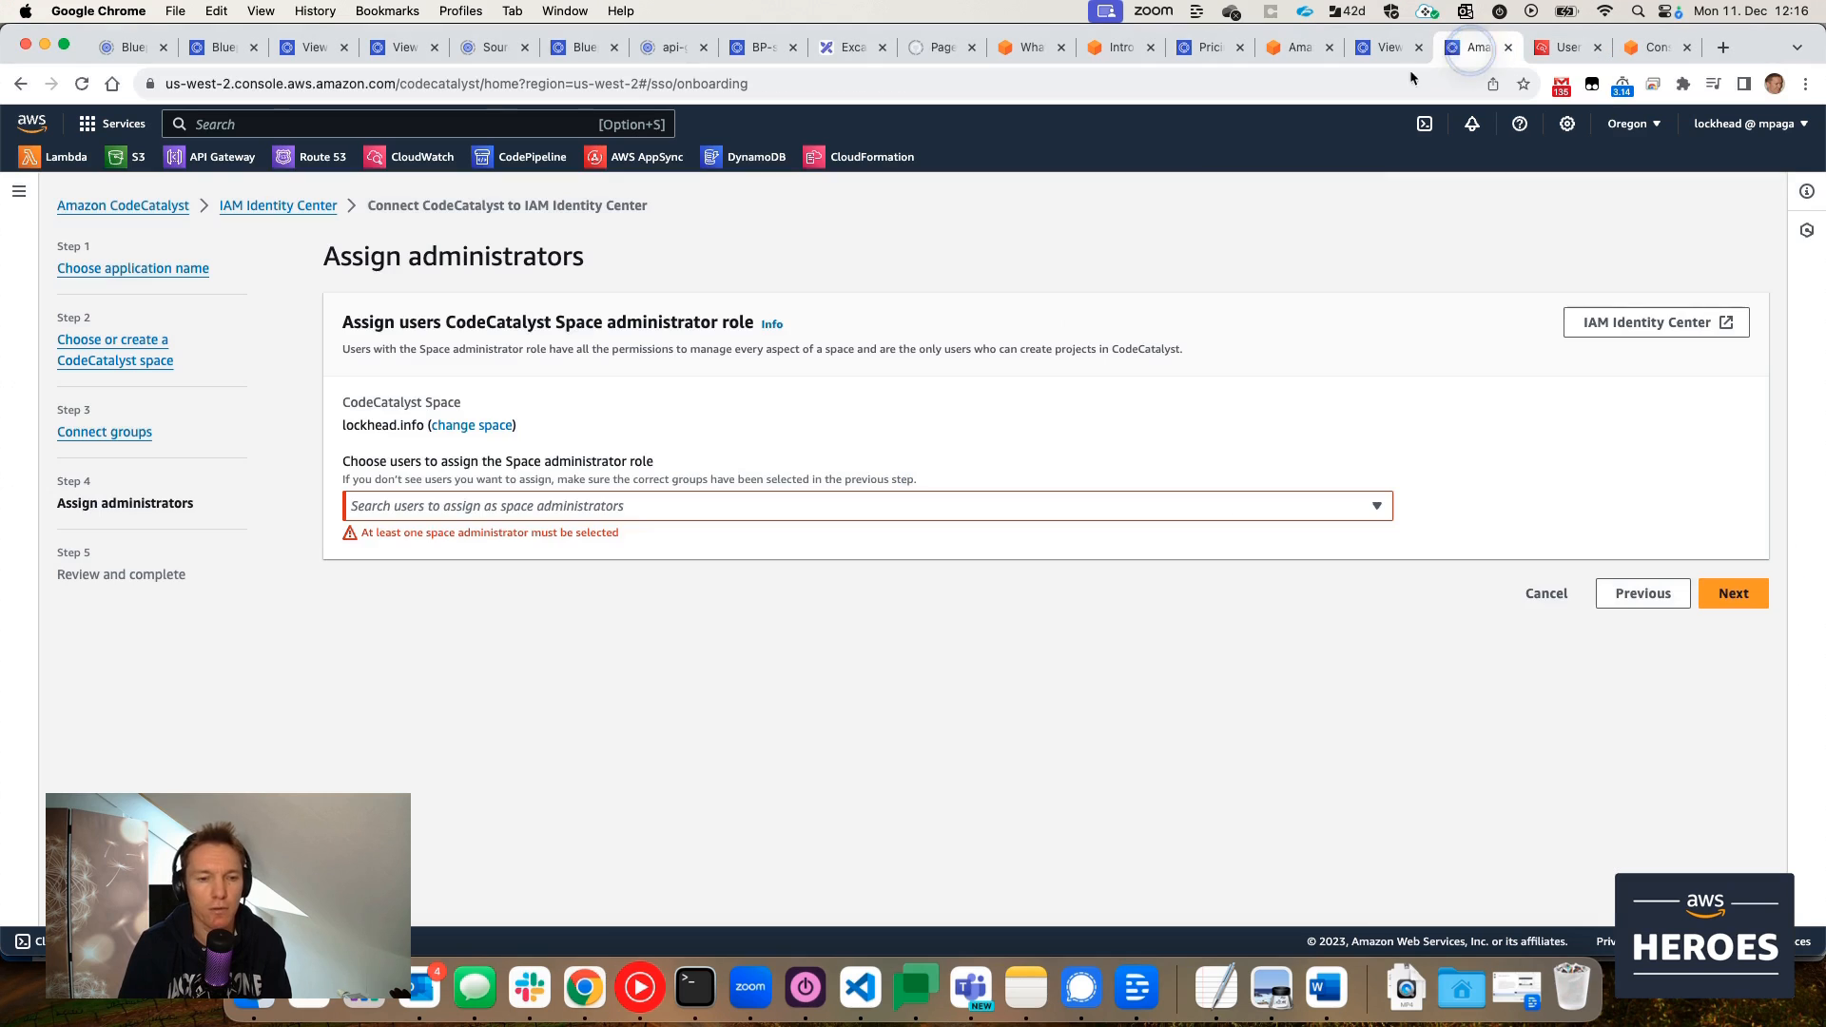
- Search the Assign administrators list for a user to make space administrator
left_click(1470, 47)
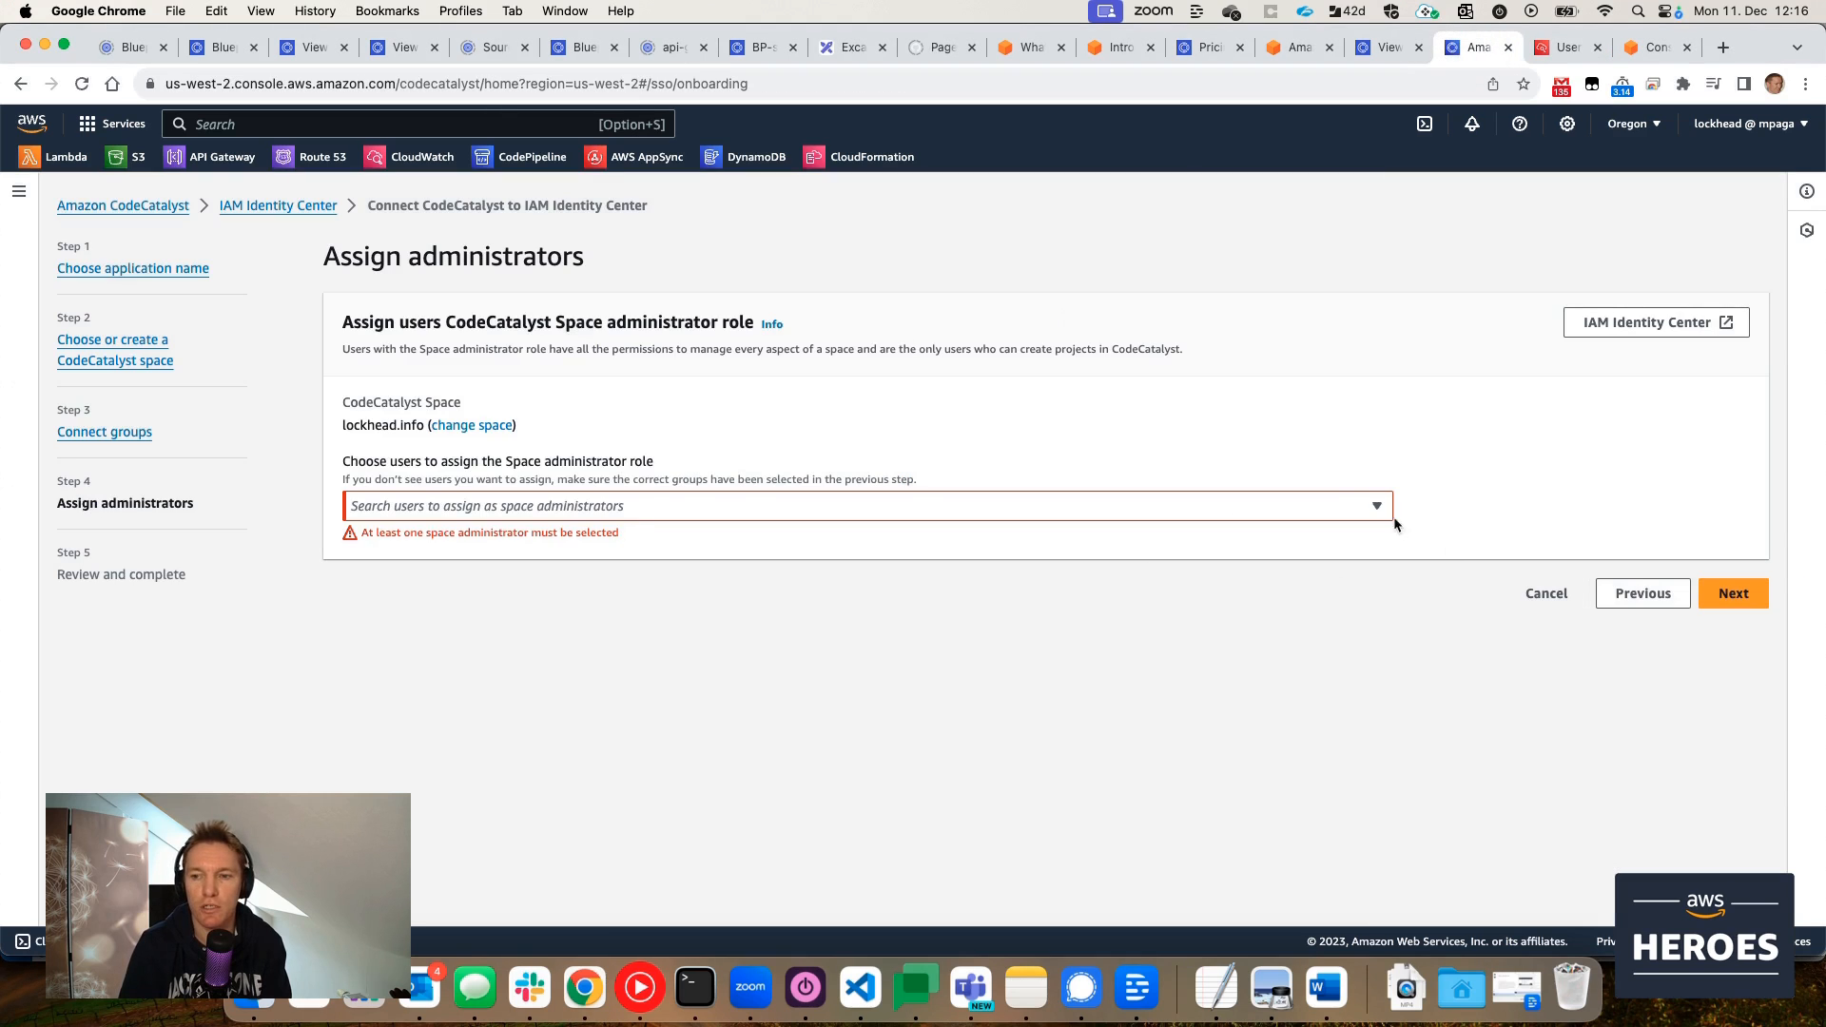
left_click(1329, 505)
left_click(609, 564)
left_click(604, 531)
left_click(550, 539)
left_click(540, 504)
- Revisit the Connect groups step and re-check the administrator list
left_click(1642, 593)
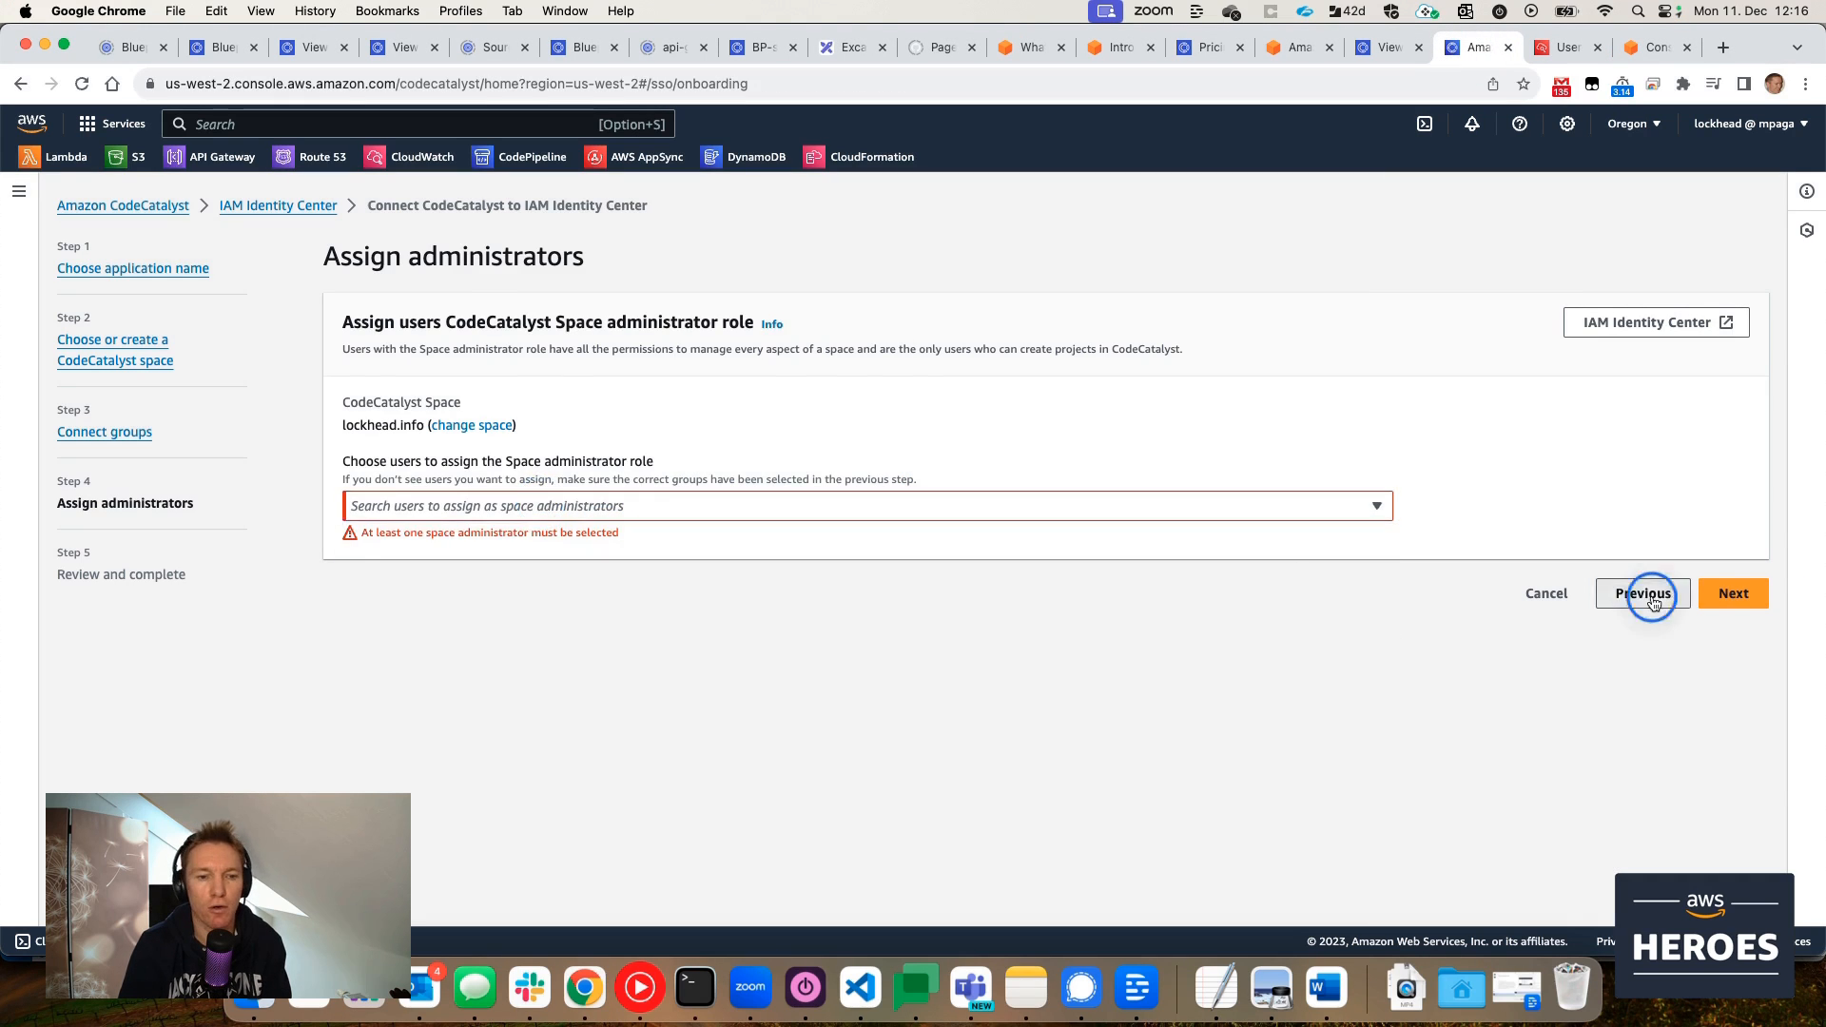
left_click(1728, 613)
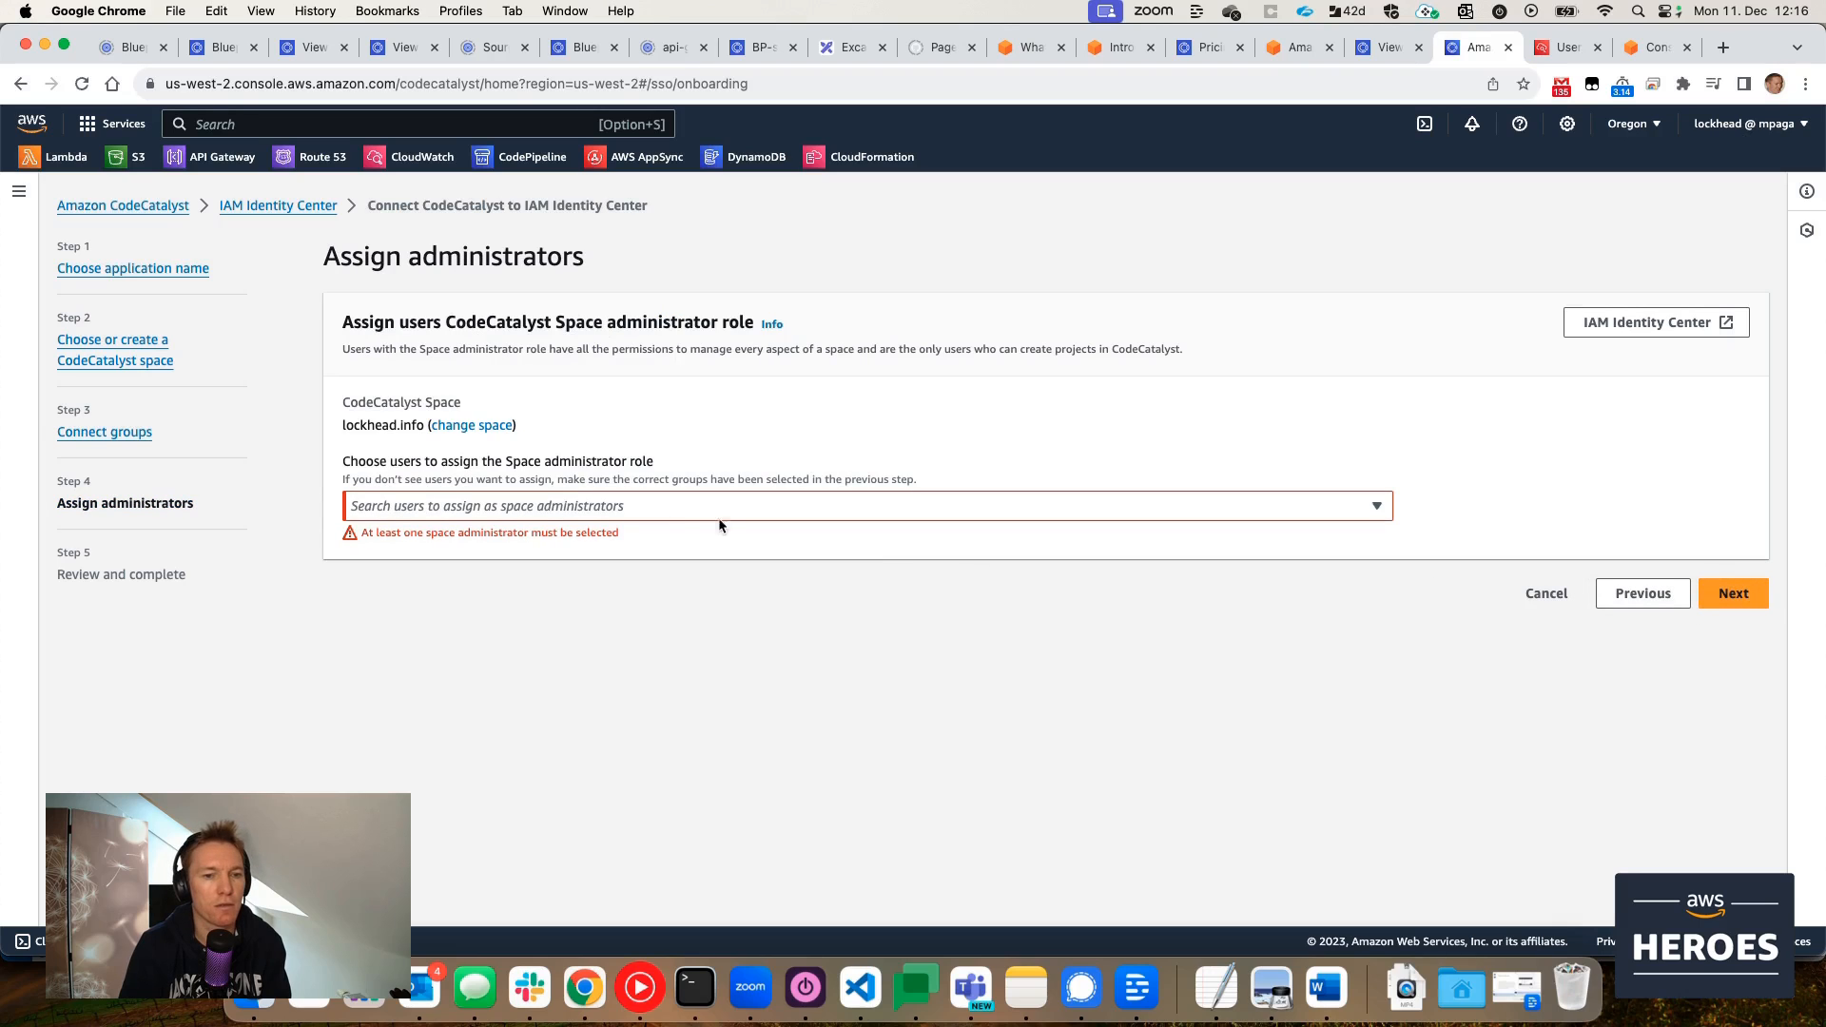
left_click(551, 505)
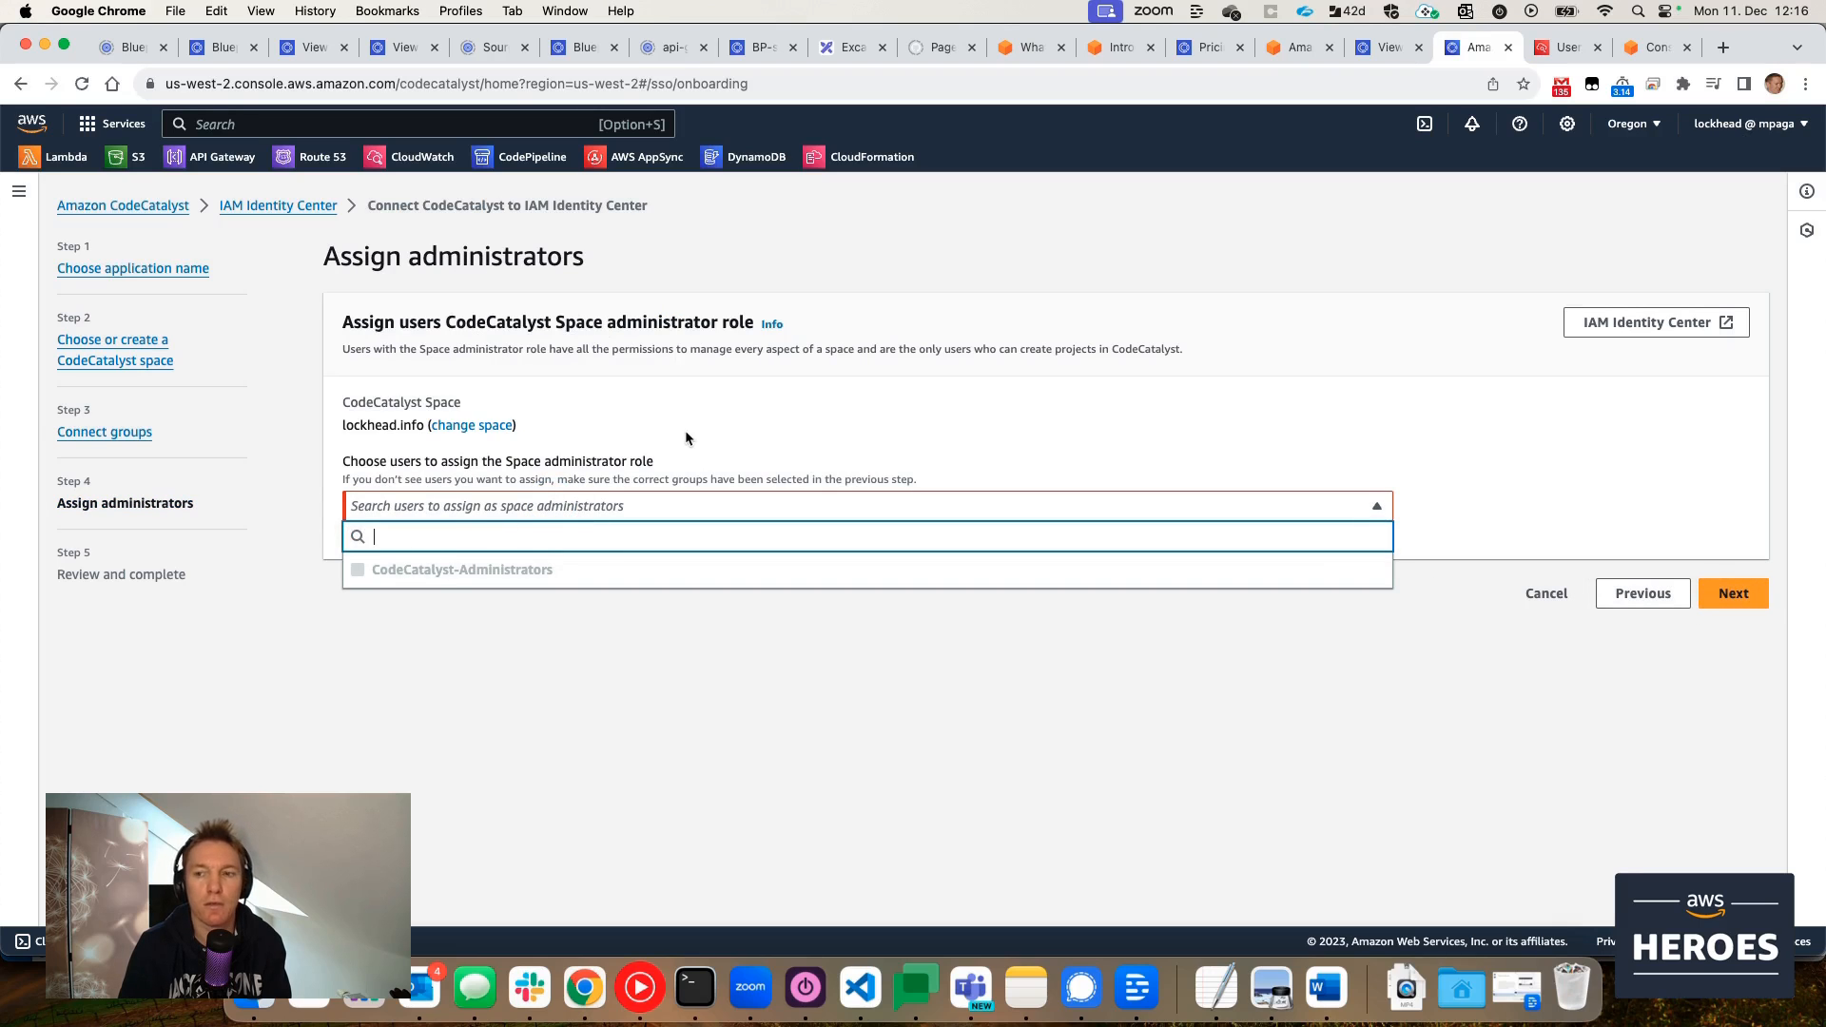
left_click(799, 438)
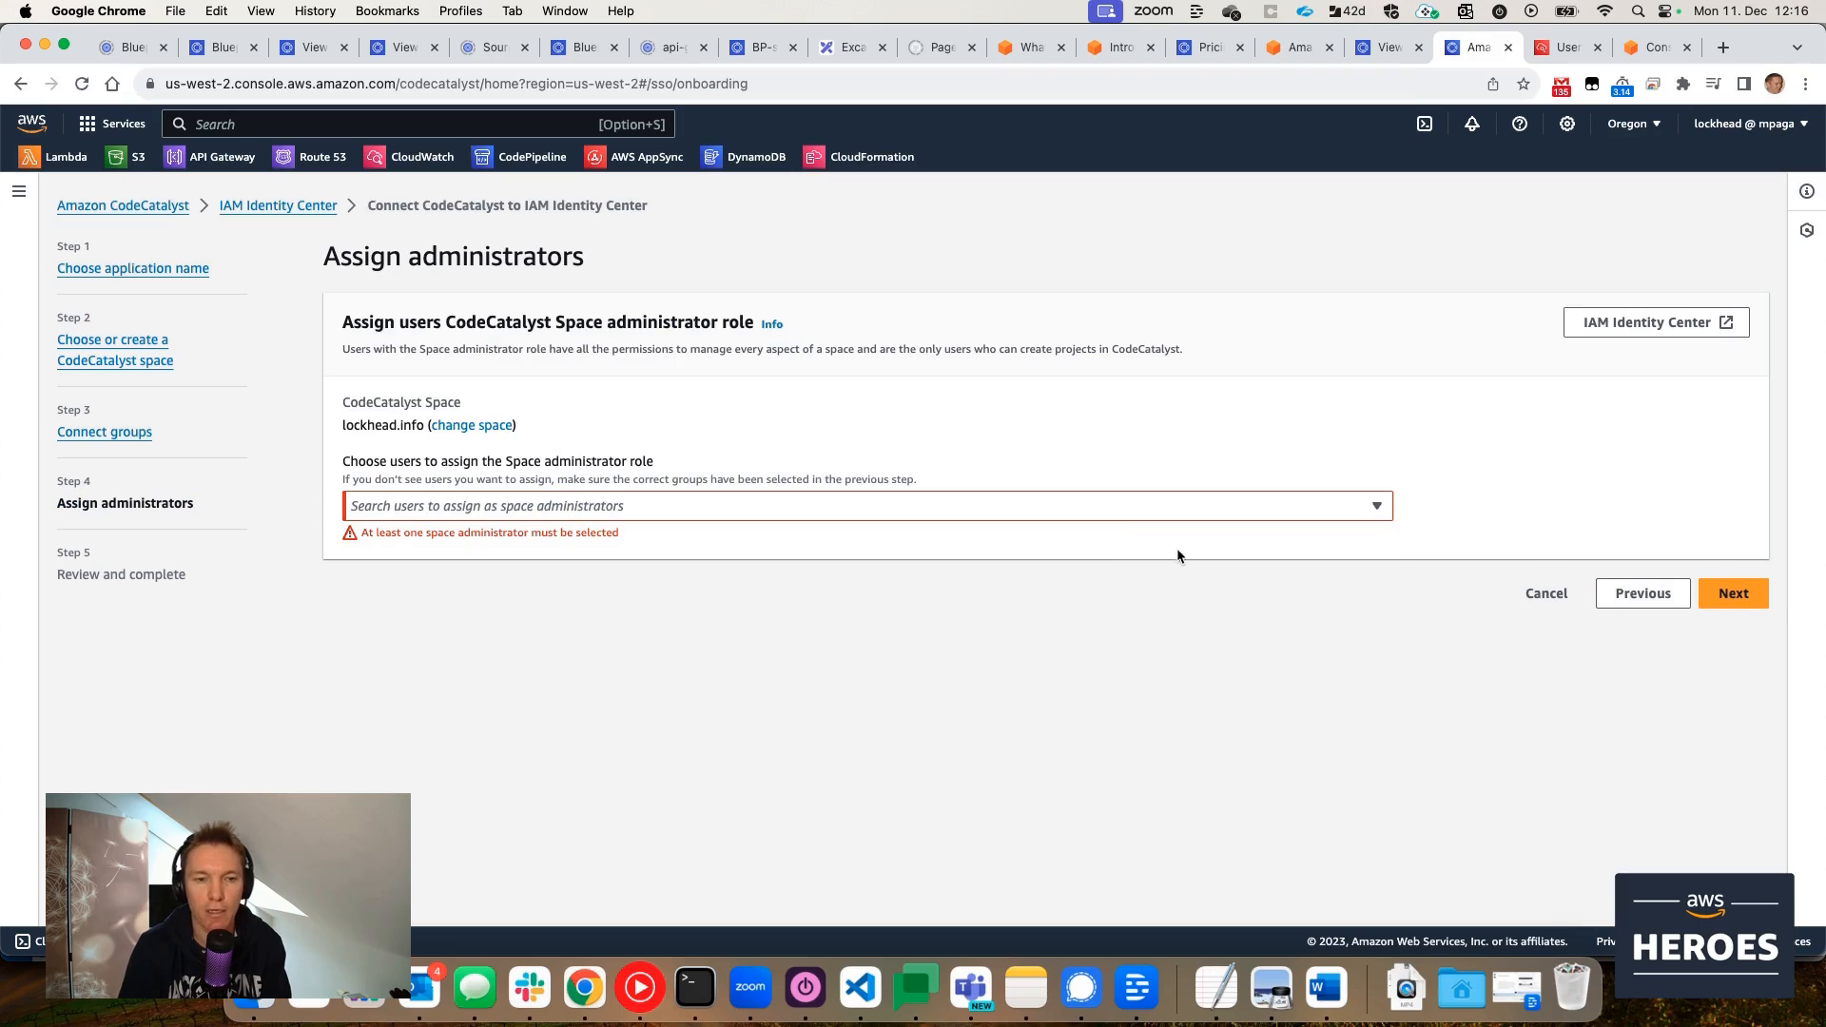
left_click(1642, 594)
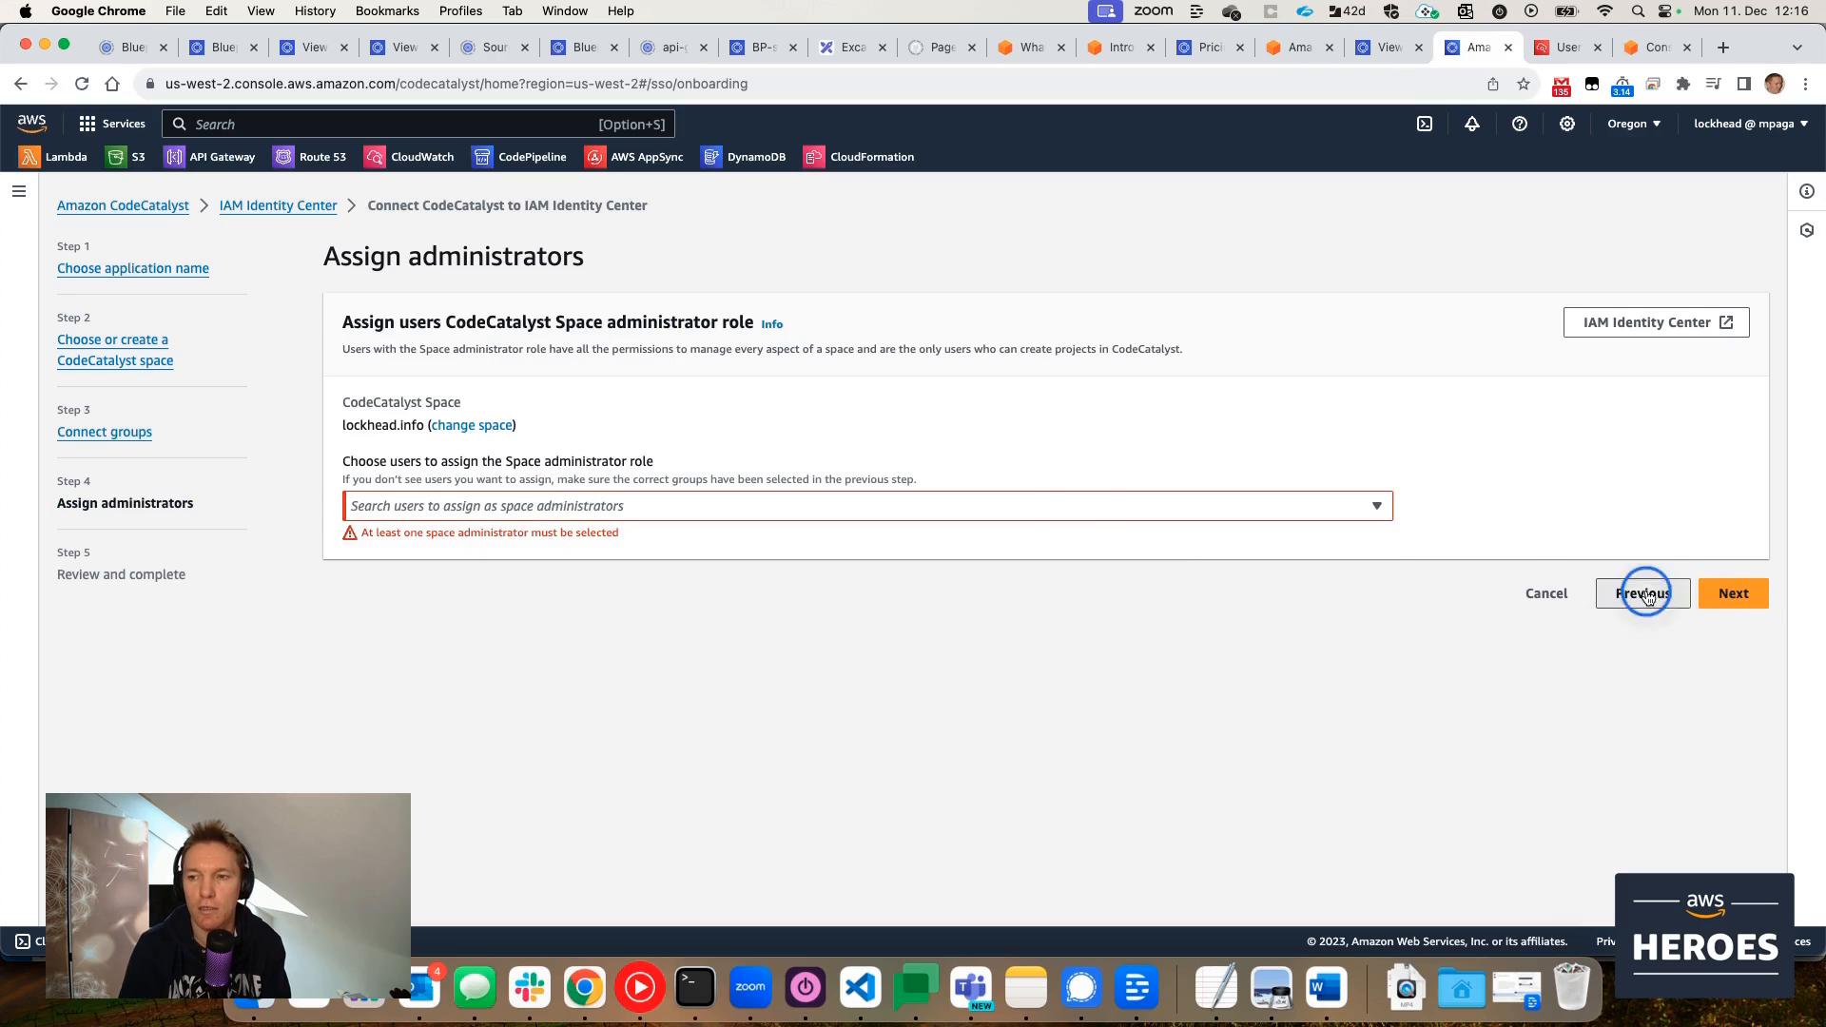
left_click(1733, 614)
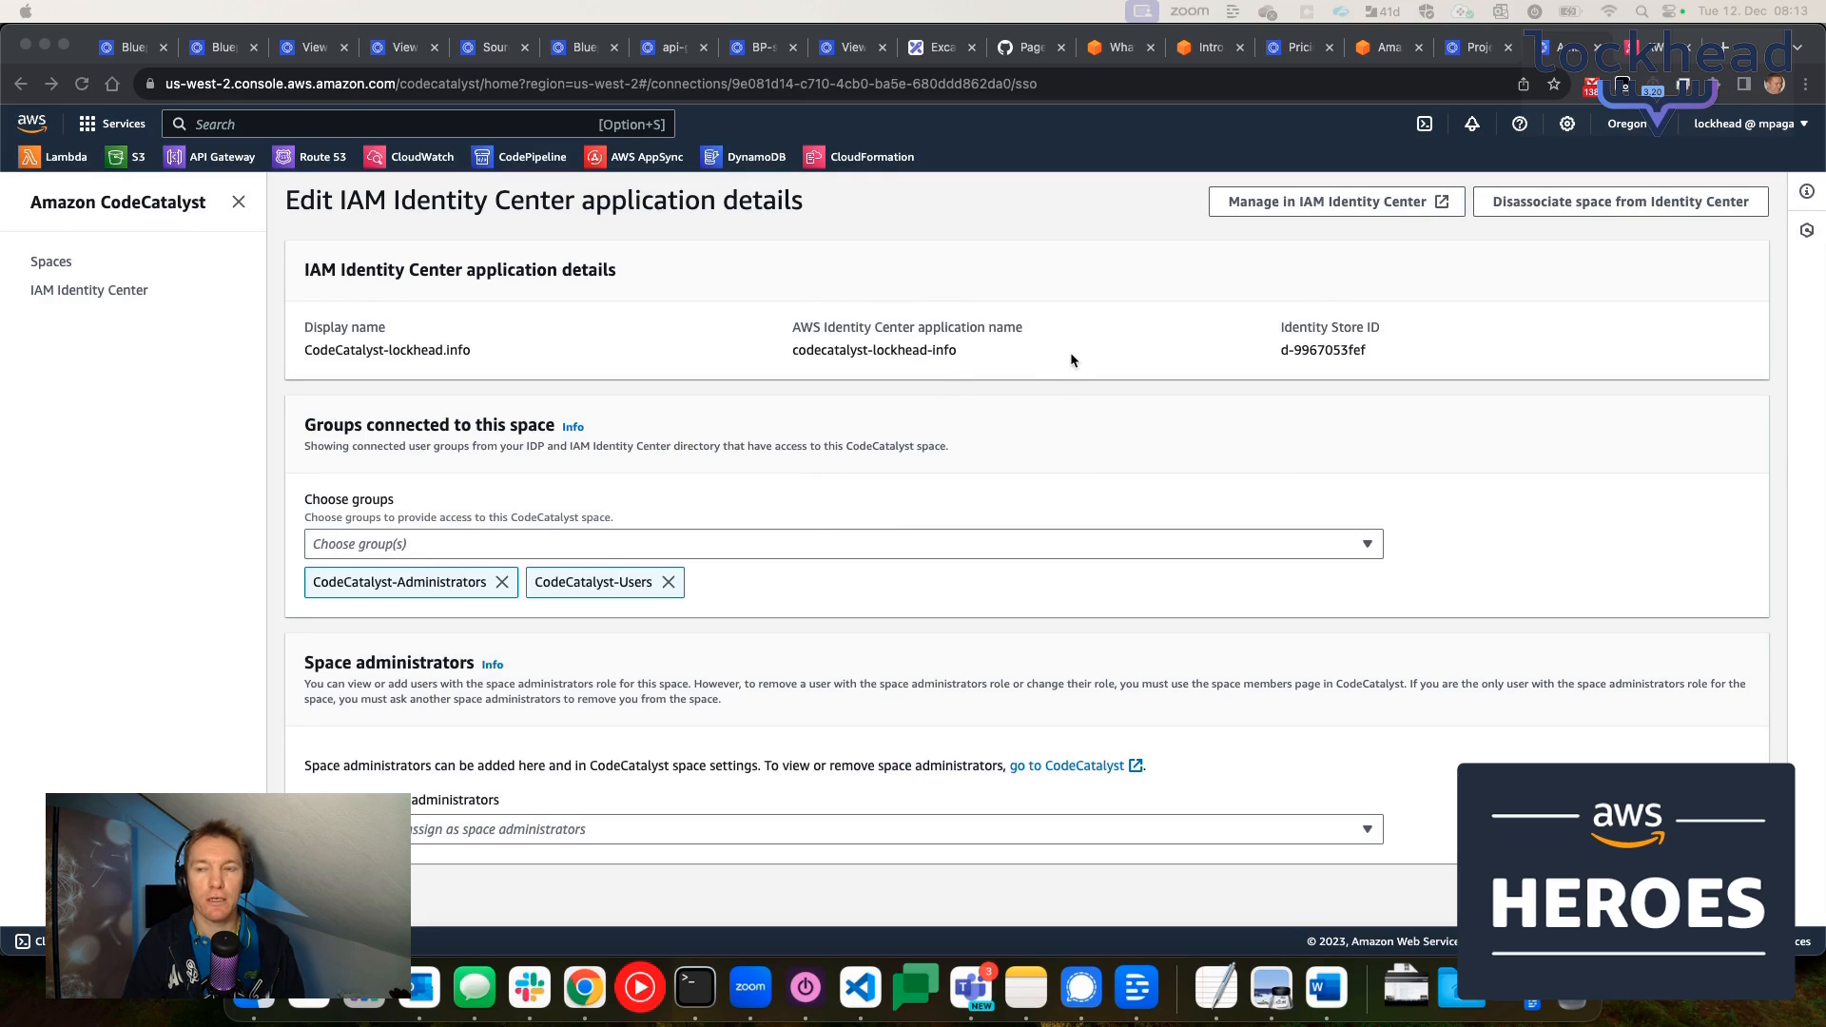
- Confirm CodeCatalyst-Administrators and CodeCatalyst-Users are connected, then go to Manage in IAM Identity Center
scroll(1251, 512, "up", 1)
scroll(1251, 511, "down", 1)
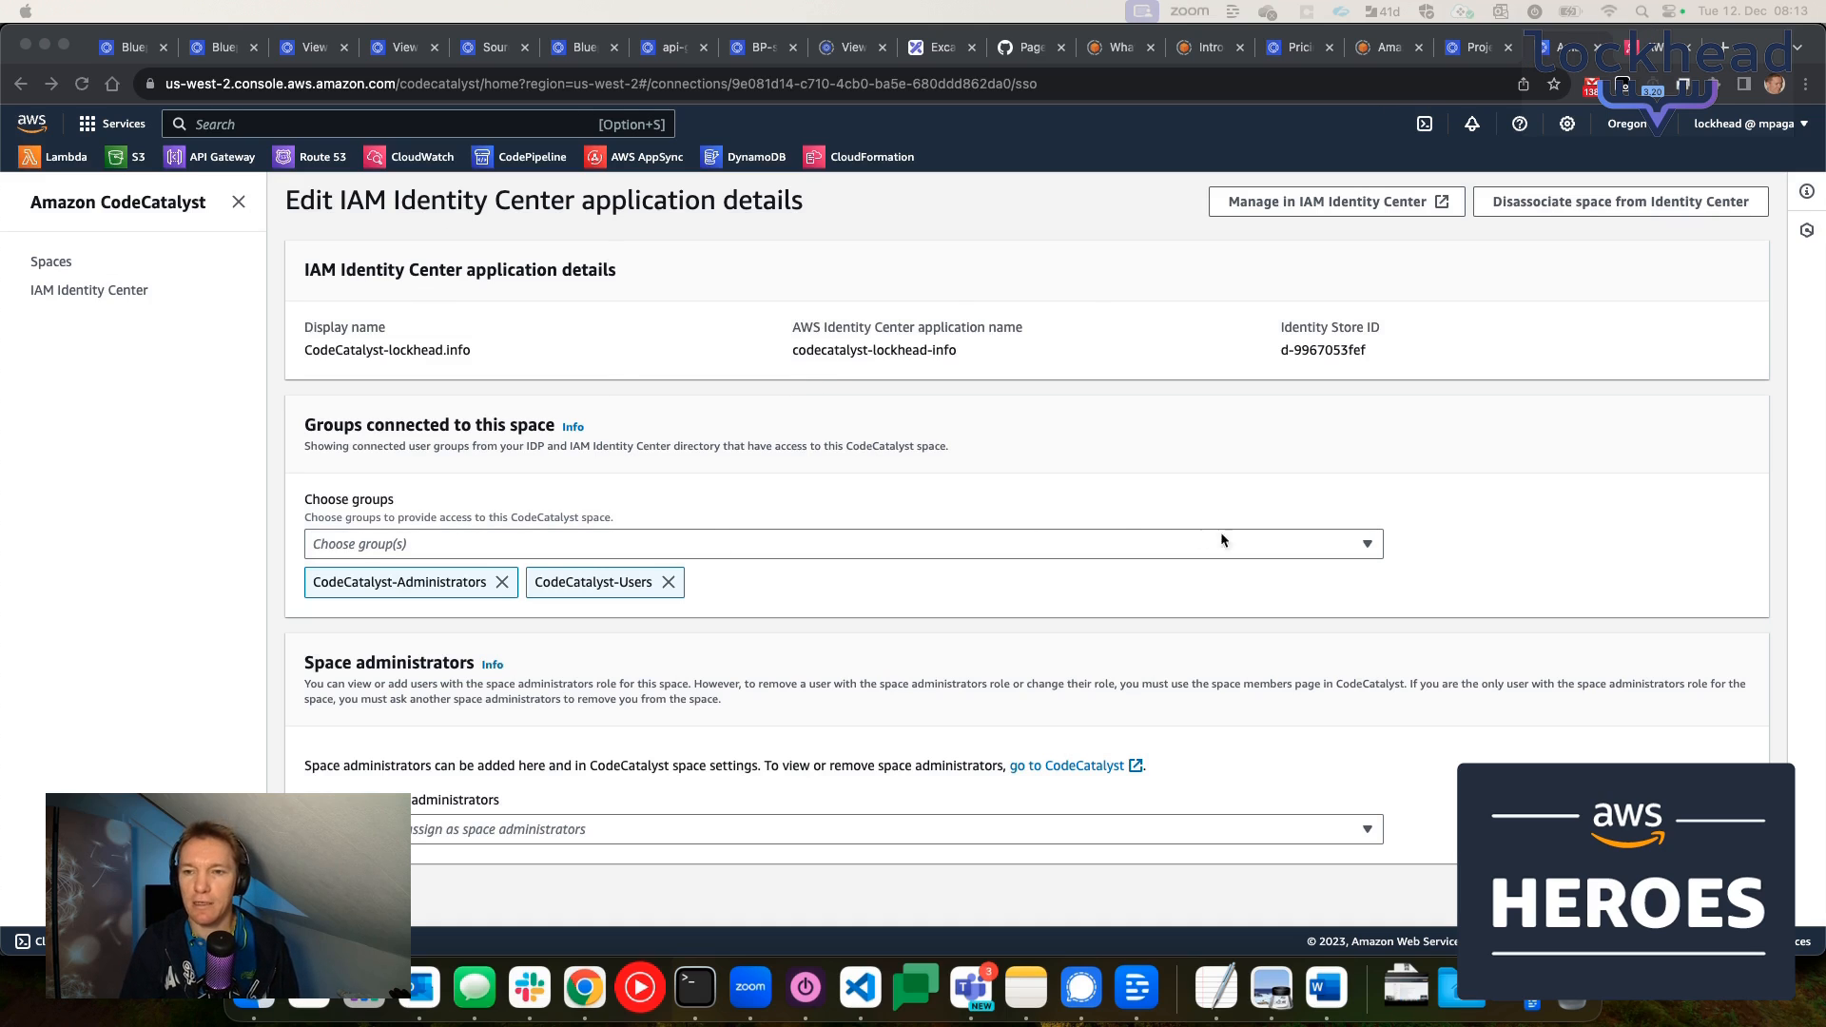
left_click(1365, 204)
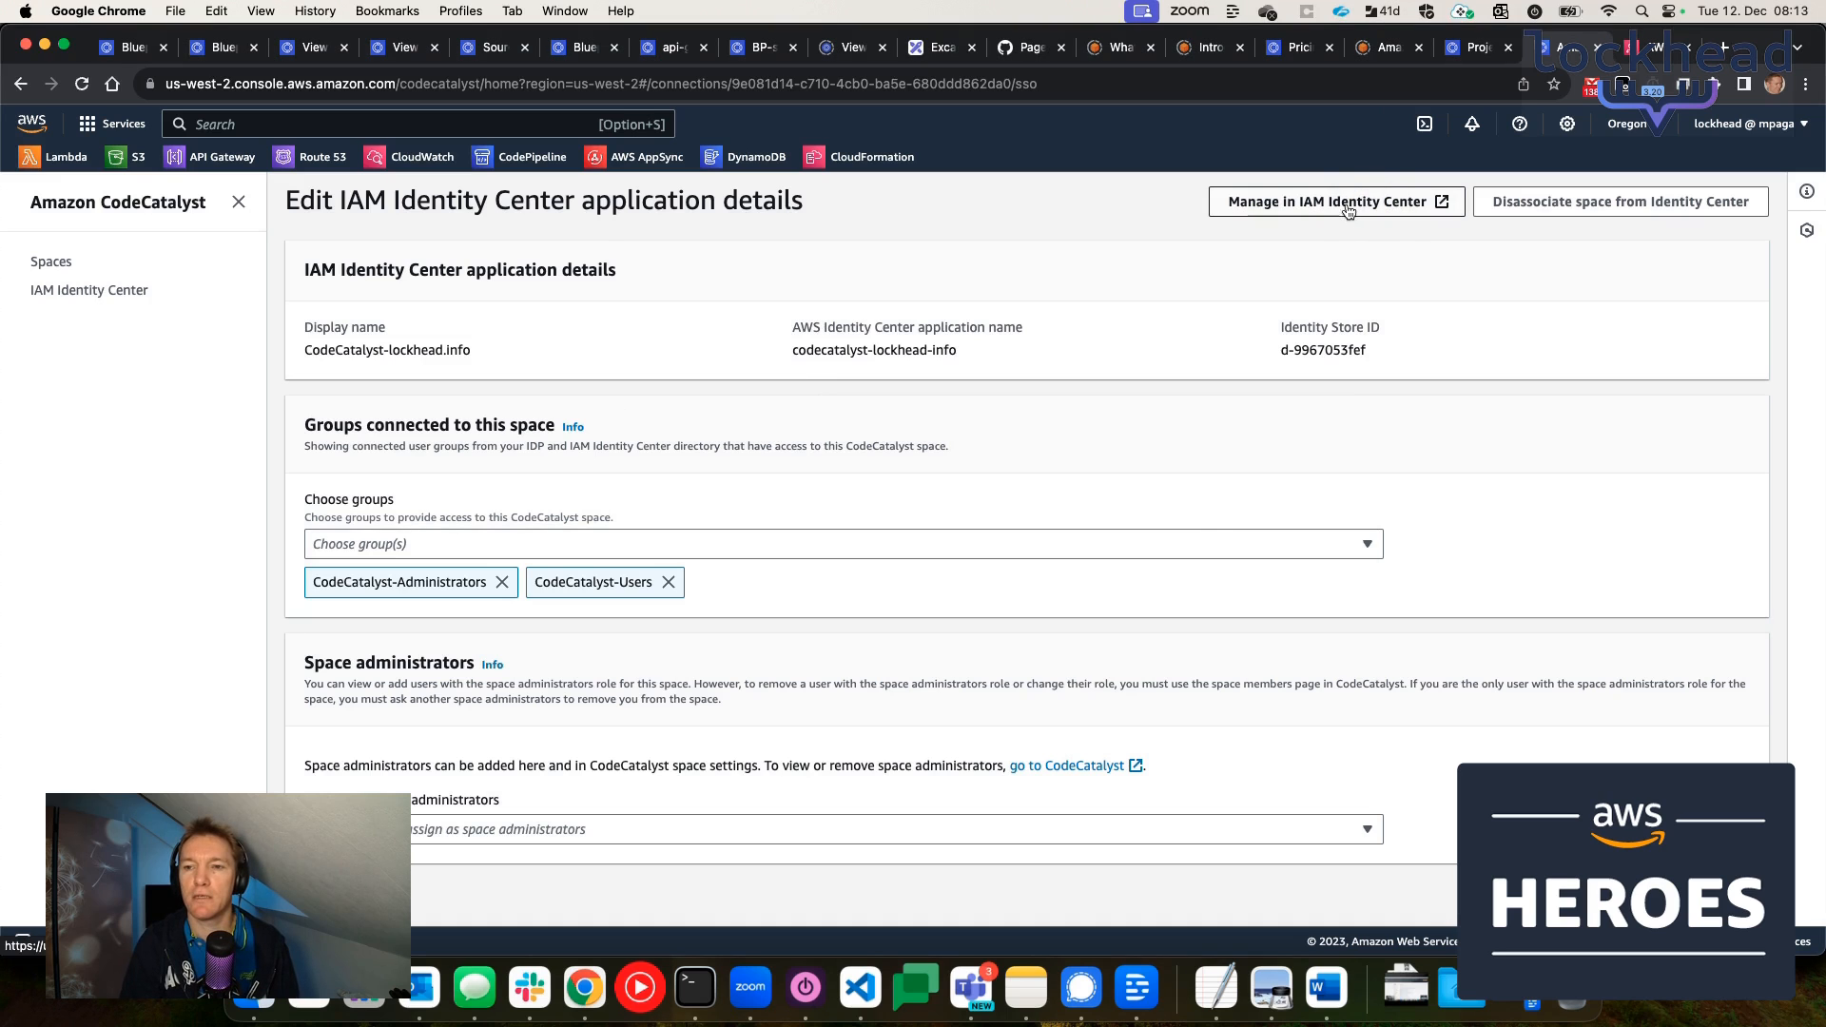
- Open IAM Identity Center in a new tab and switch the region to Europe (Frankfurt)
left_click(1344, 205)
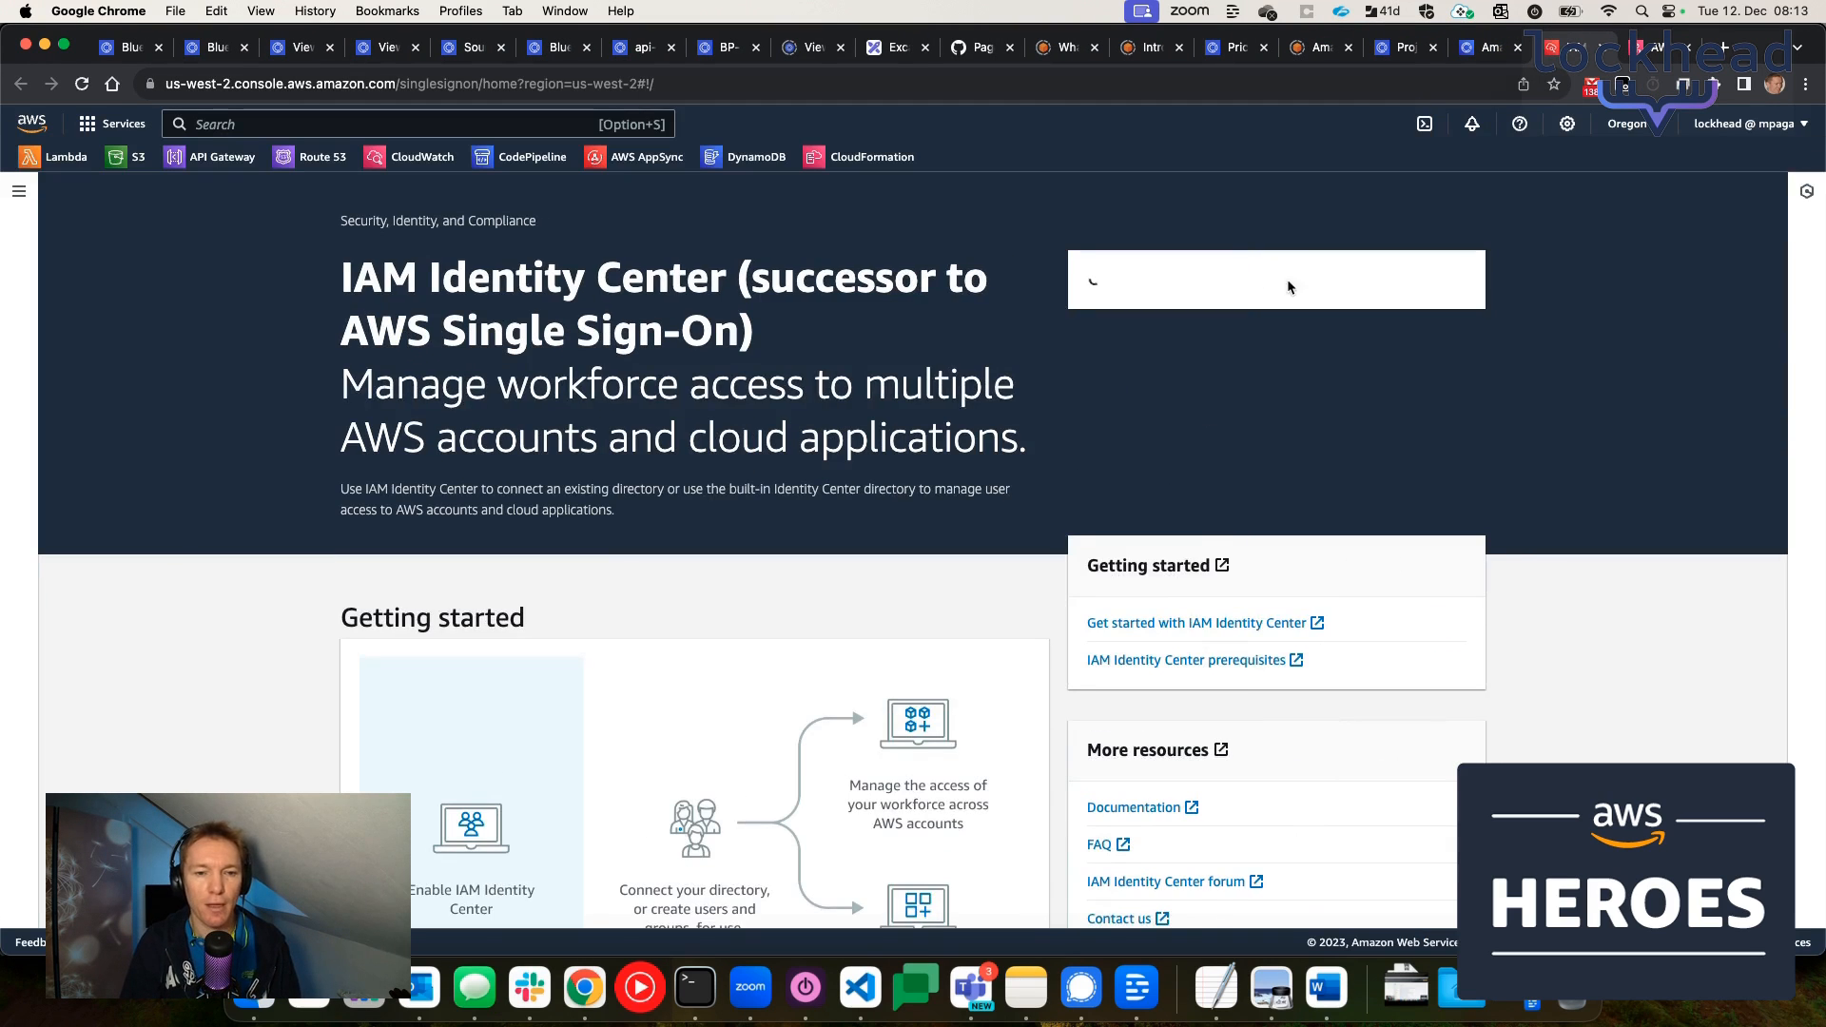
scroll(599, 576, "down", 3)
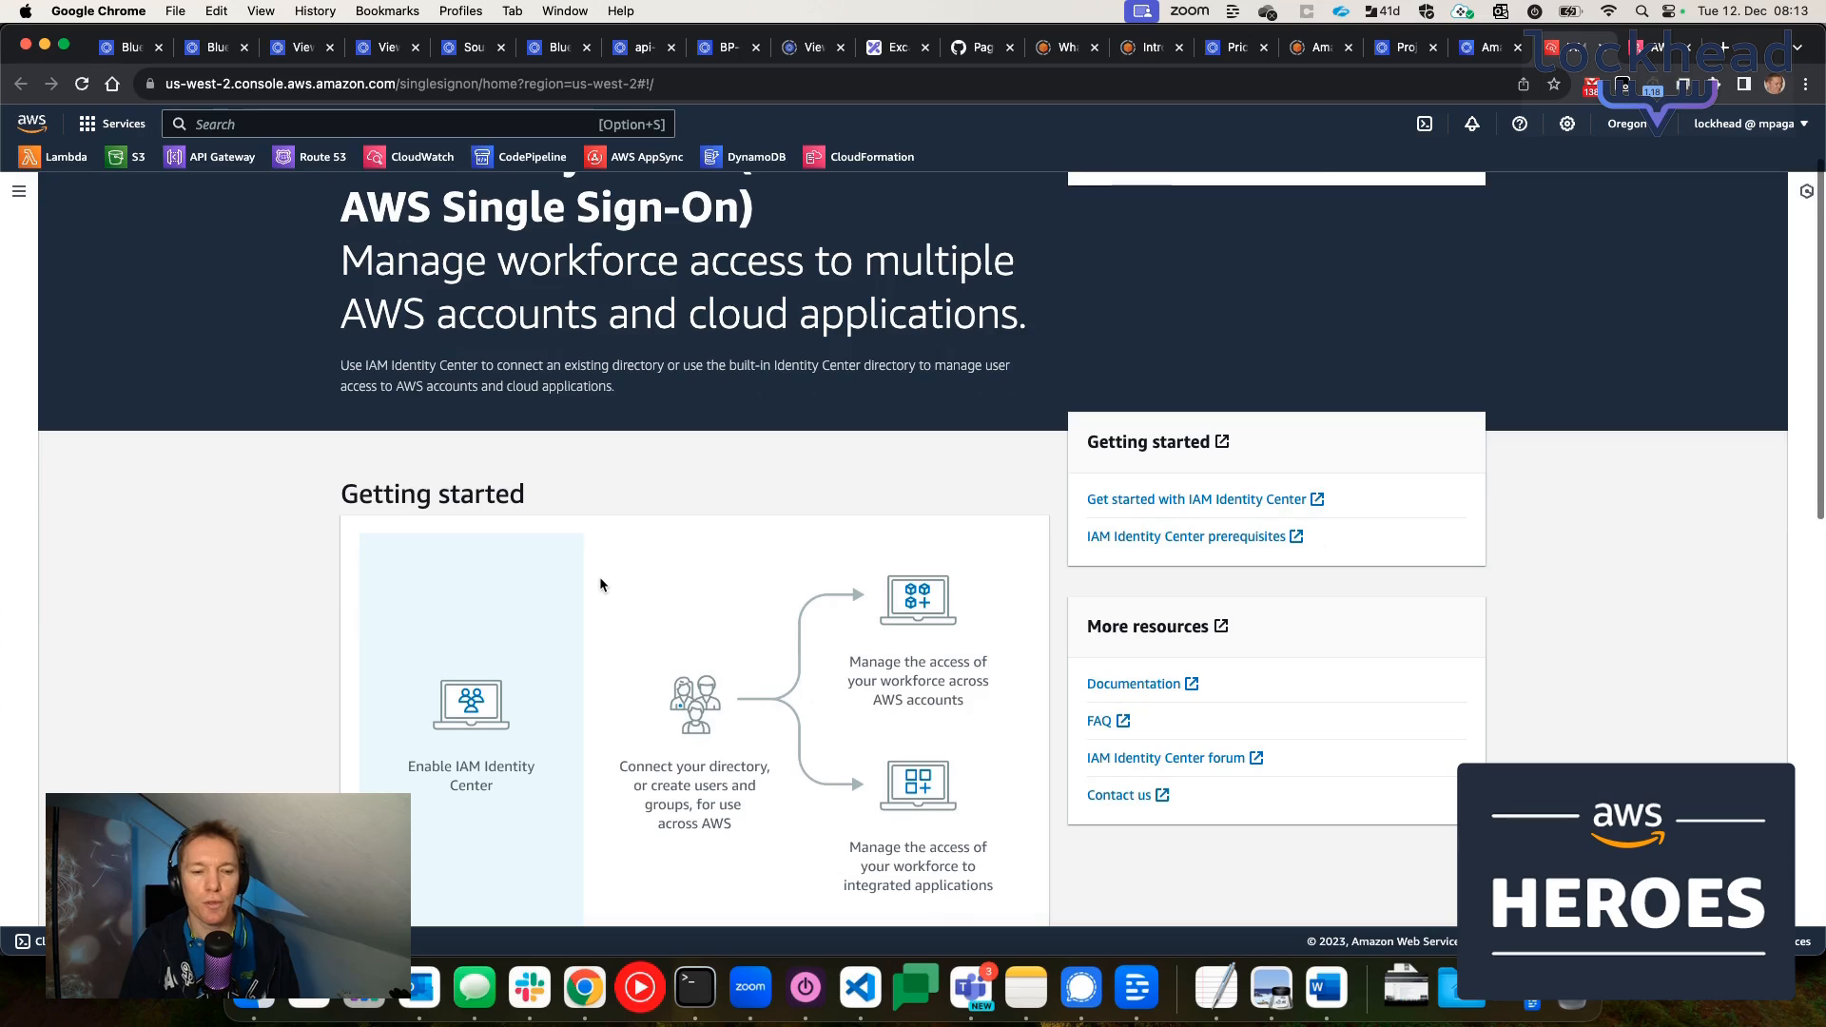
left_click(18, 191)
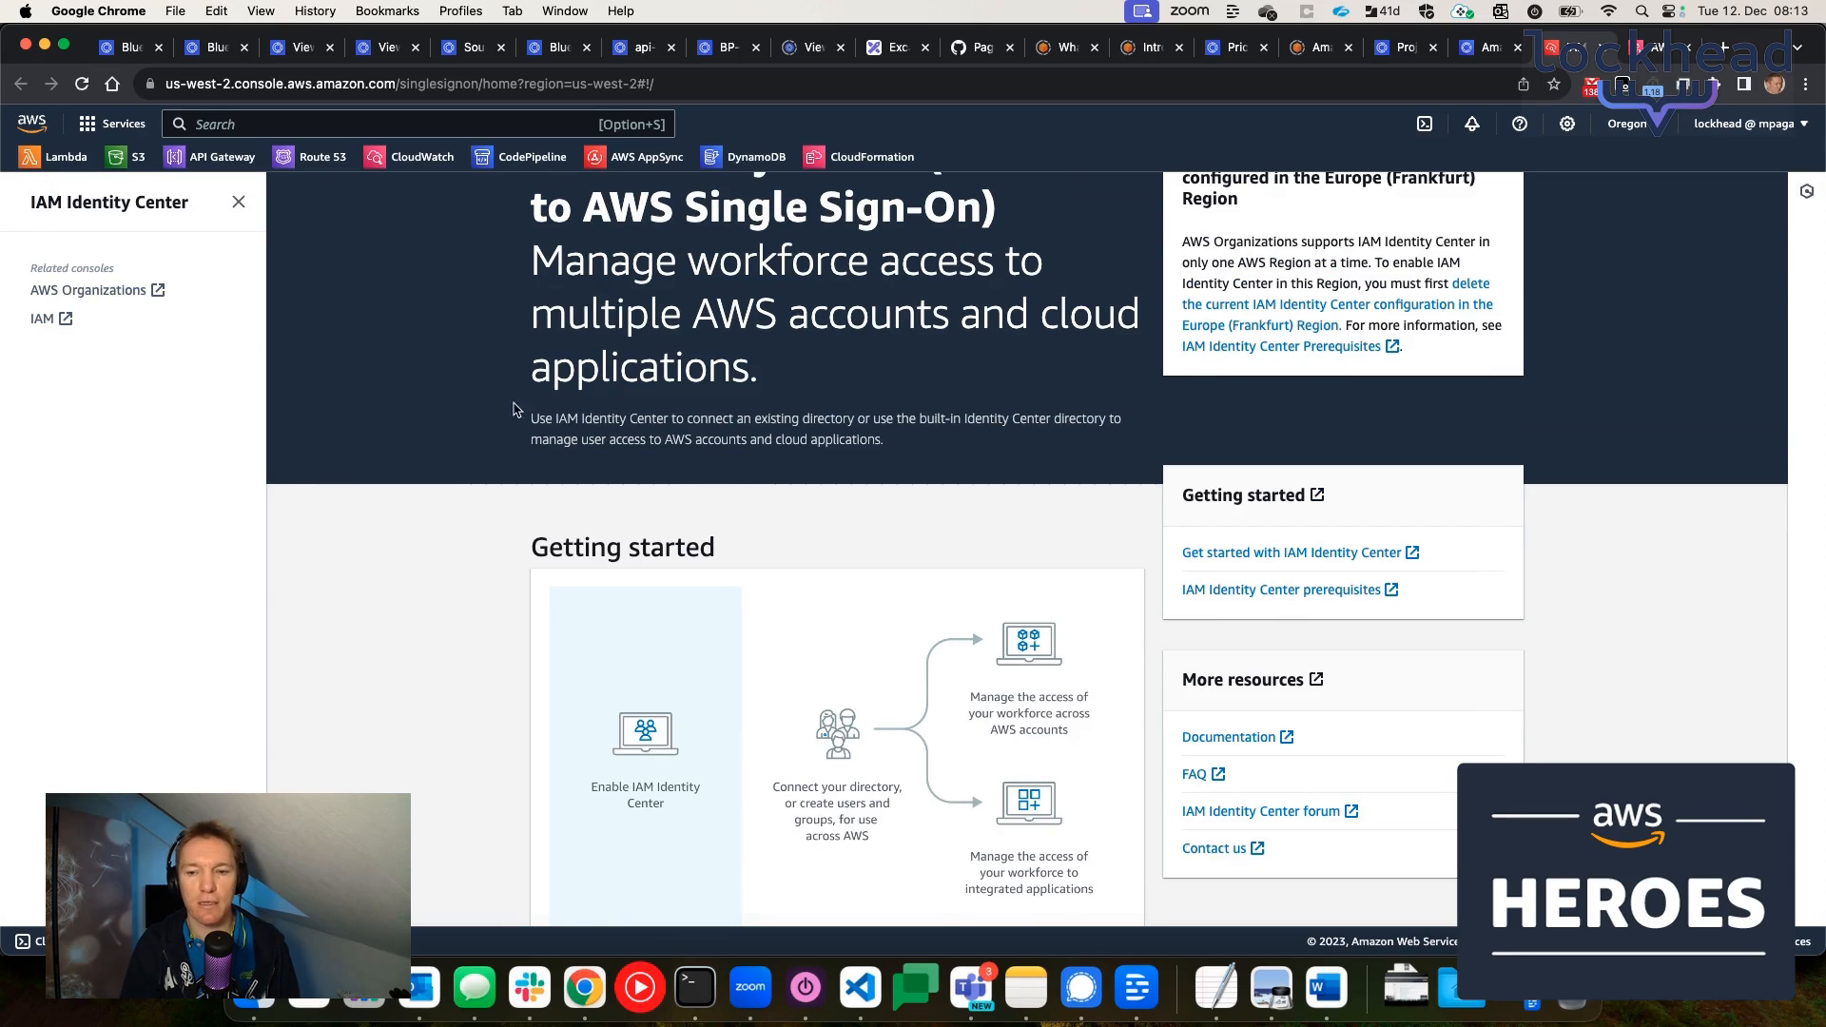
scroll(890, 554, "up", 3)
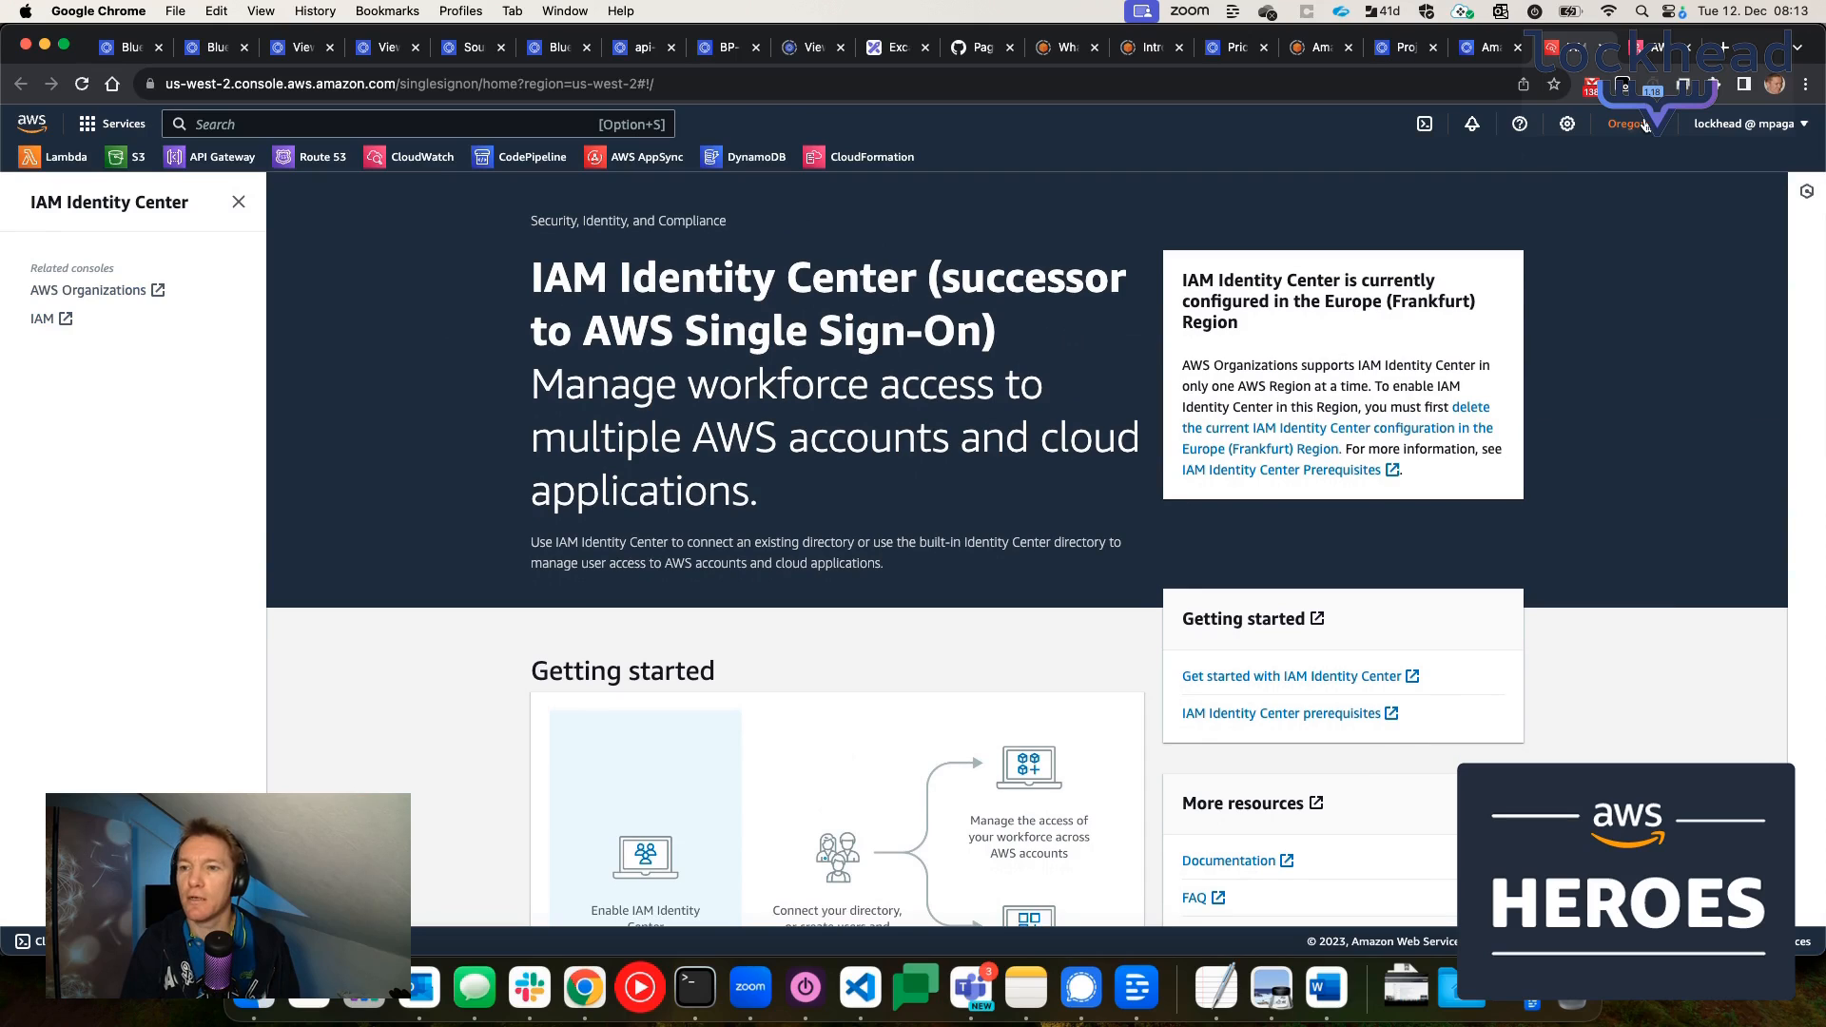
left_click(1628, 124)
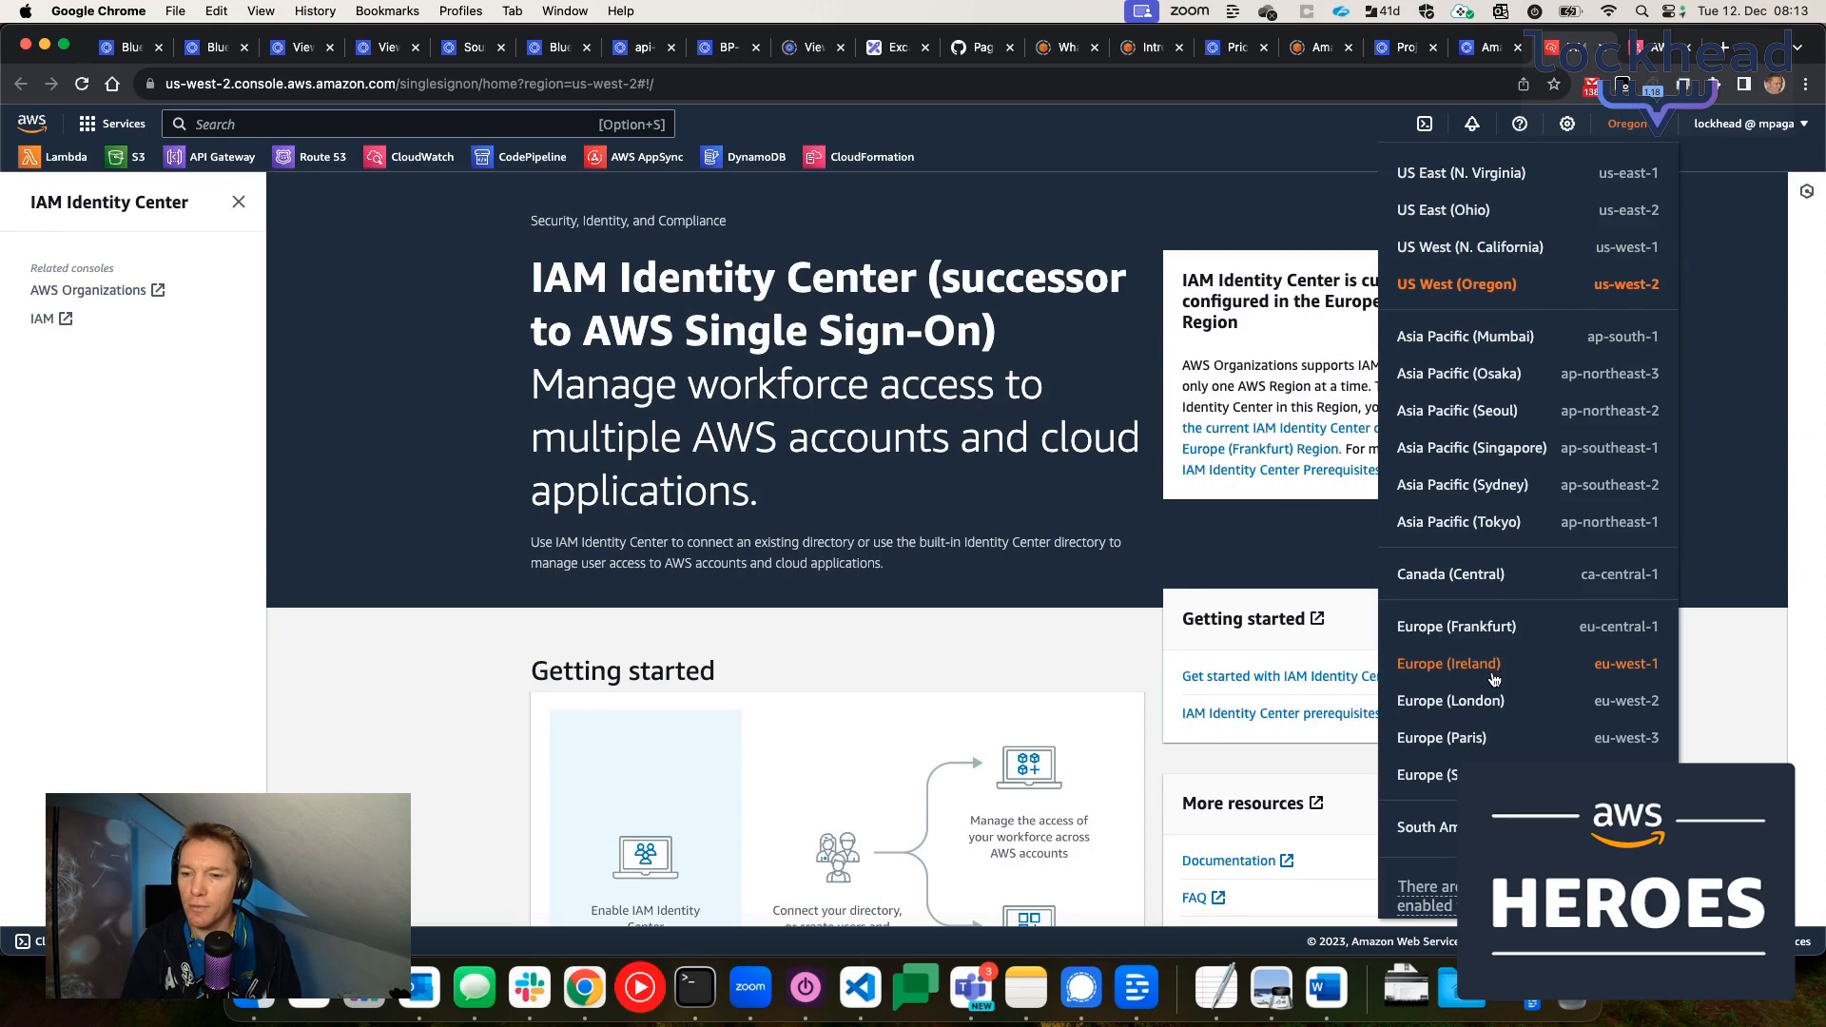
left_click(1498, 629)
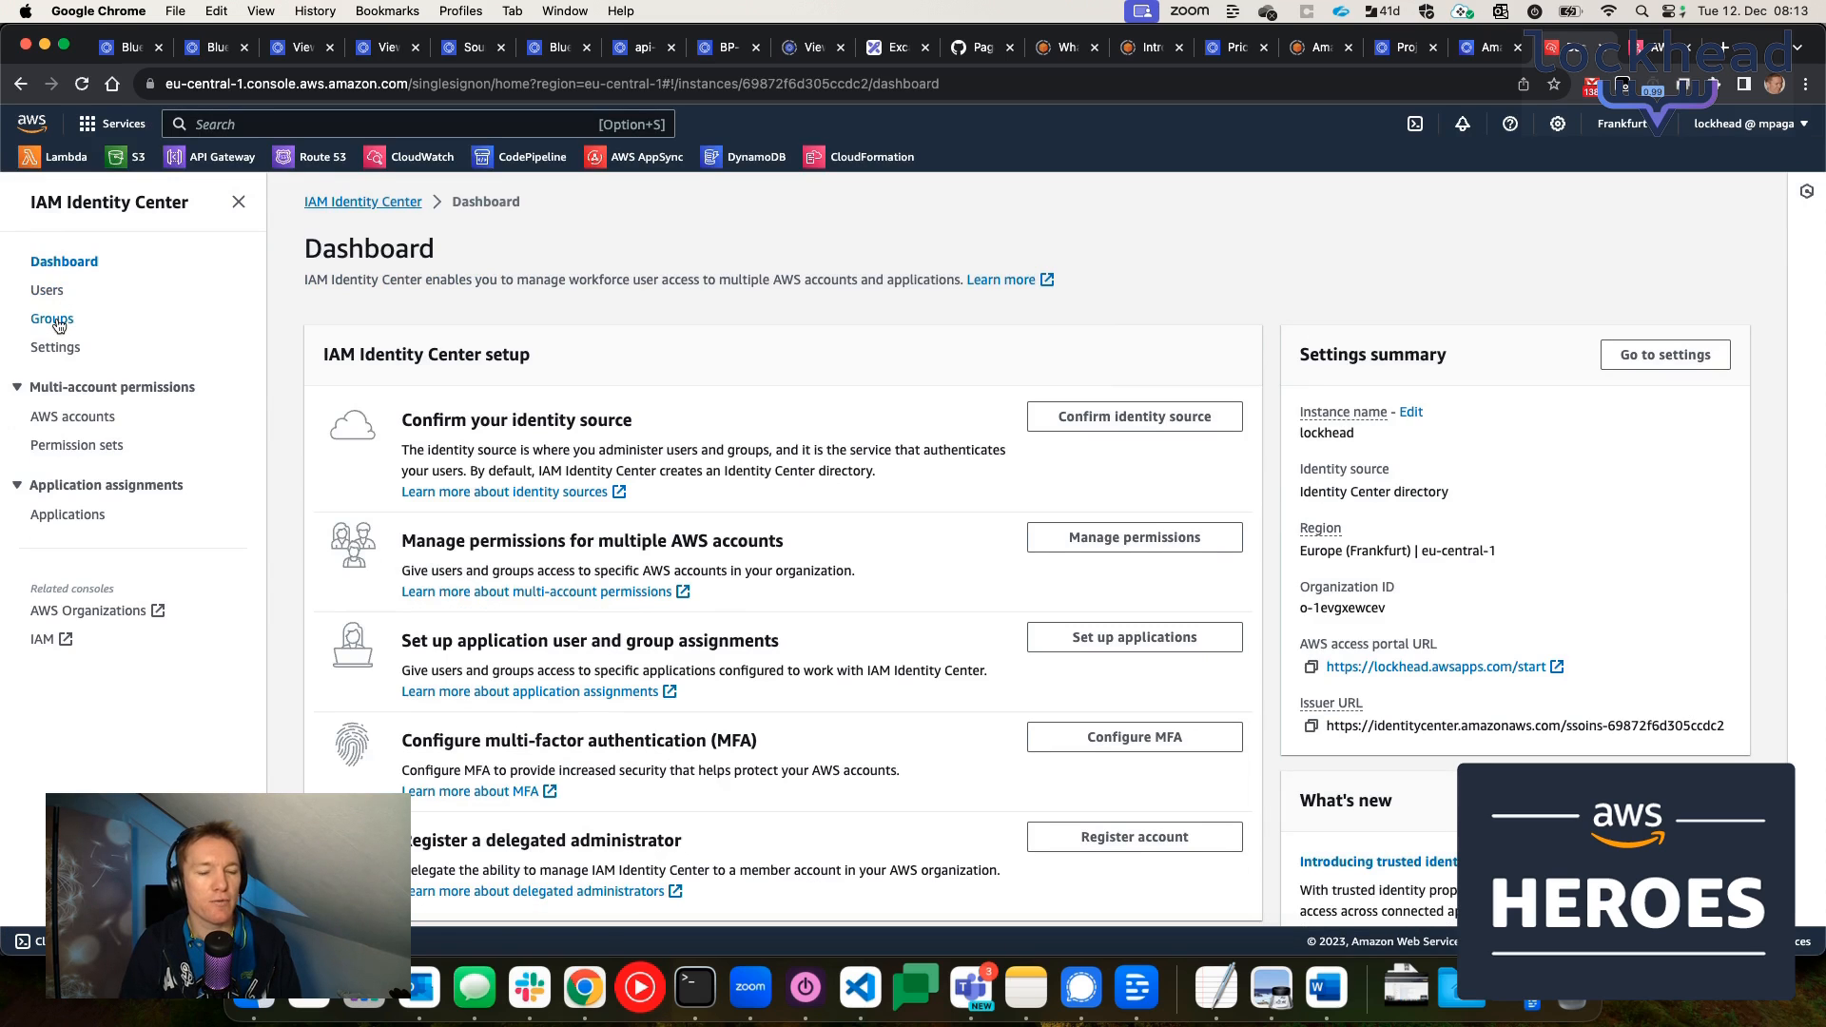
- Check the CodeCatalyst groups in the Groups list, then return to the CodeCatalyst application details
left_click(53, 321)
left_click_drag(518, 453, 391, 467)
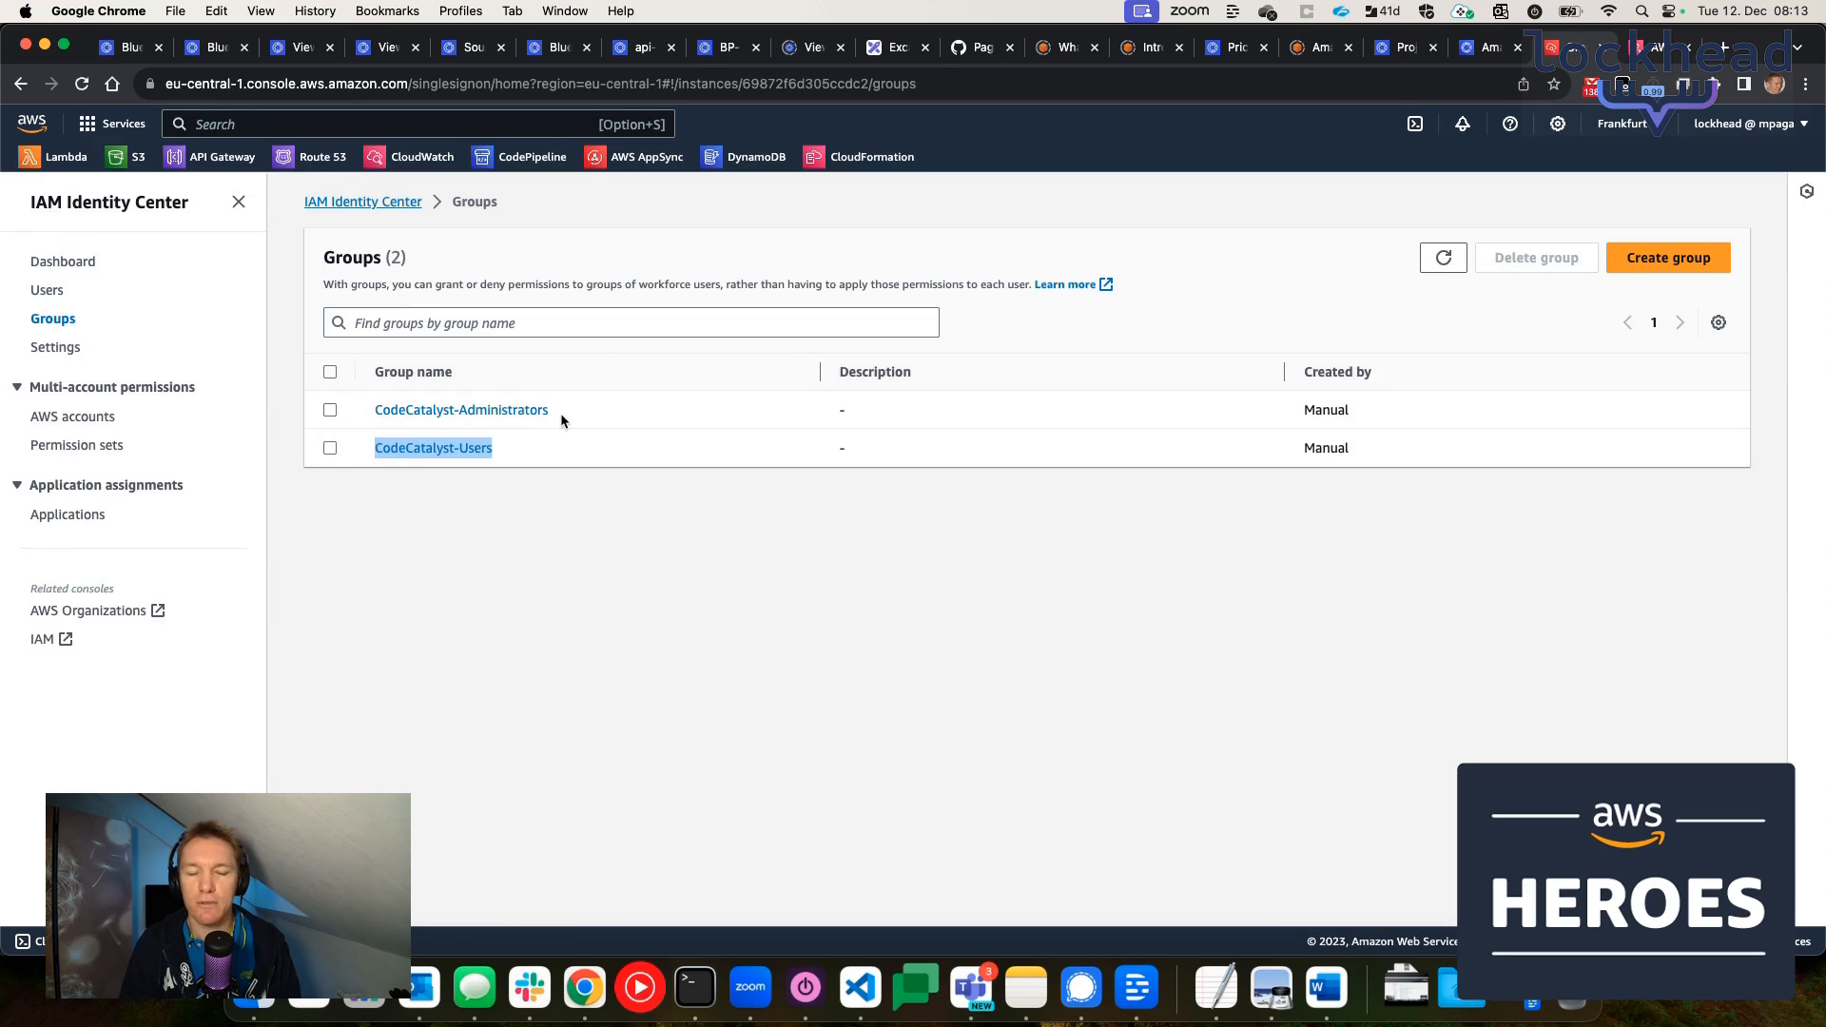
left_click(1489, 51)
scroll(530, 298, "down", 1)
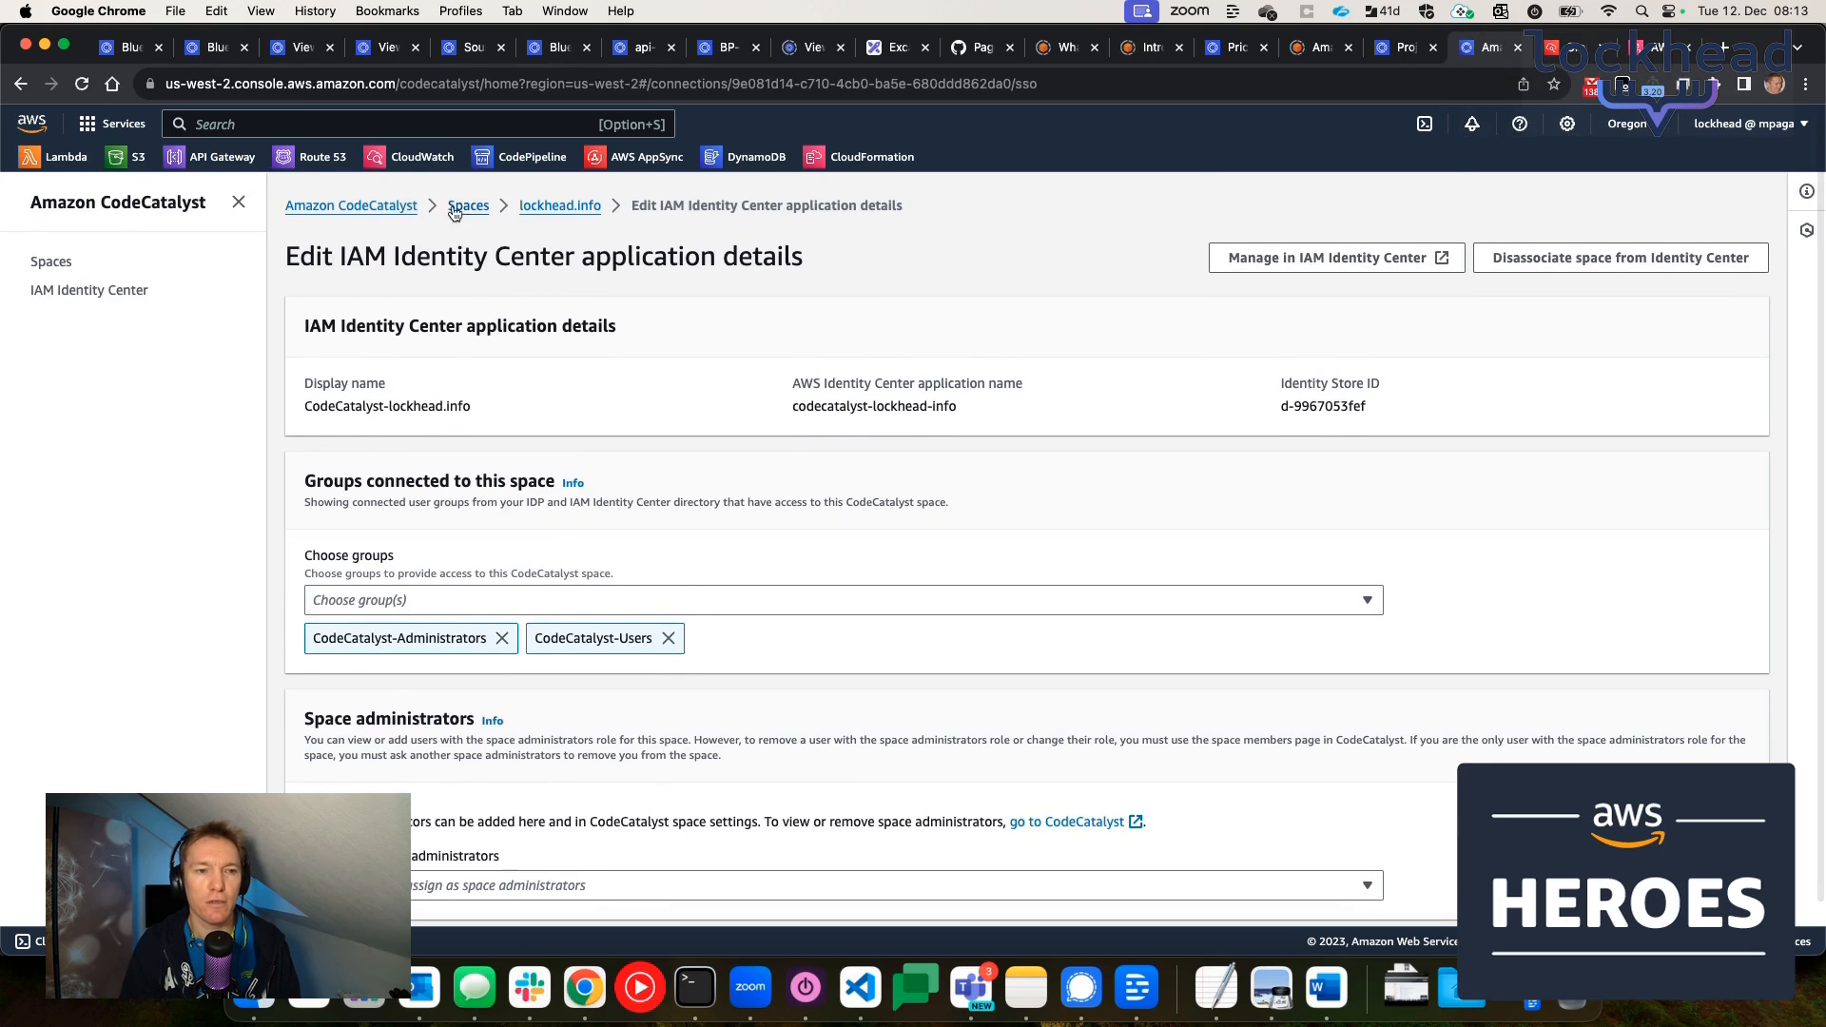
left_click(388, 209)
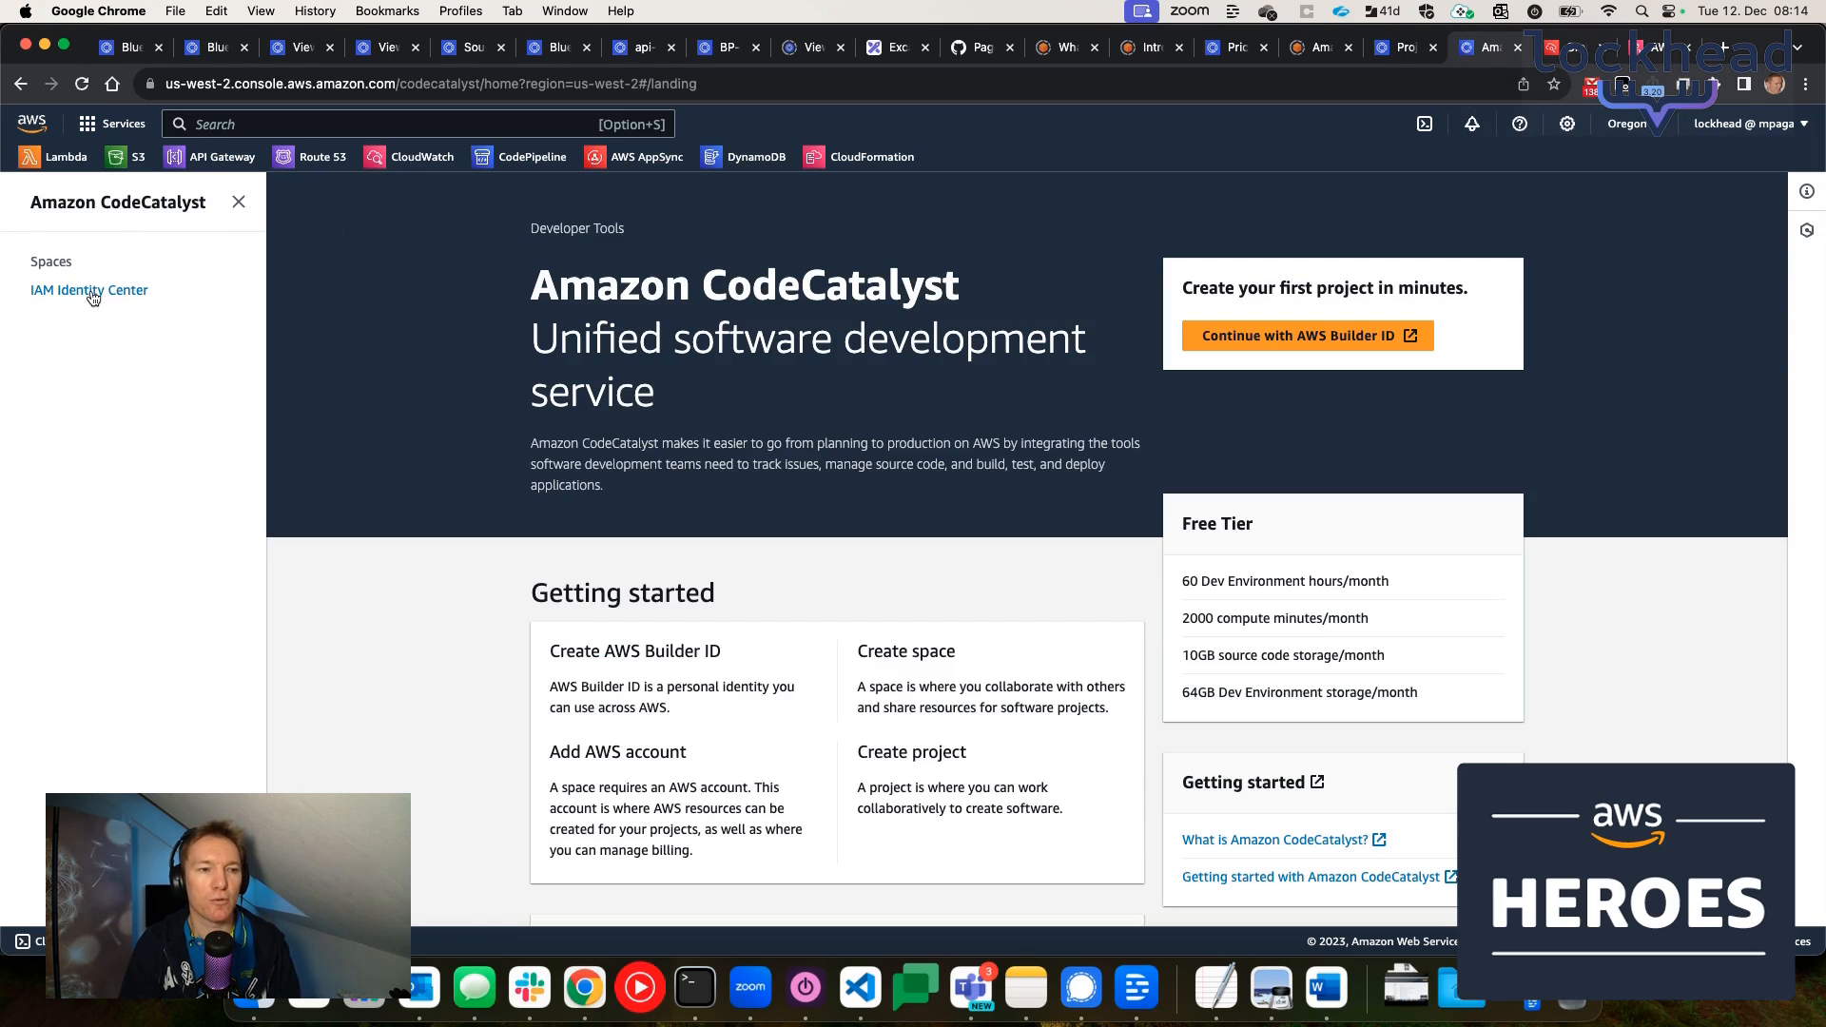
left_click(92, 295)
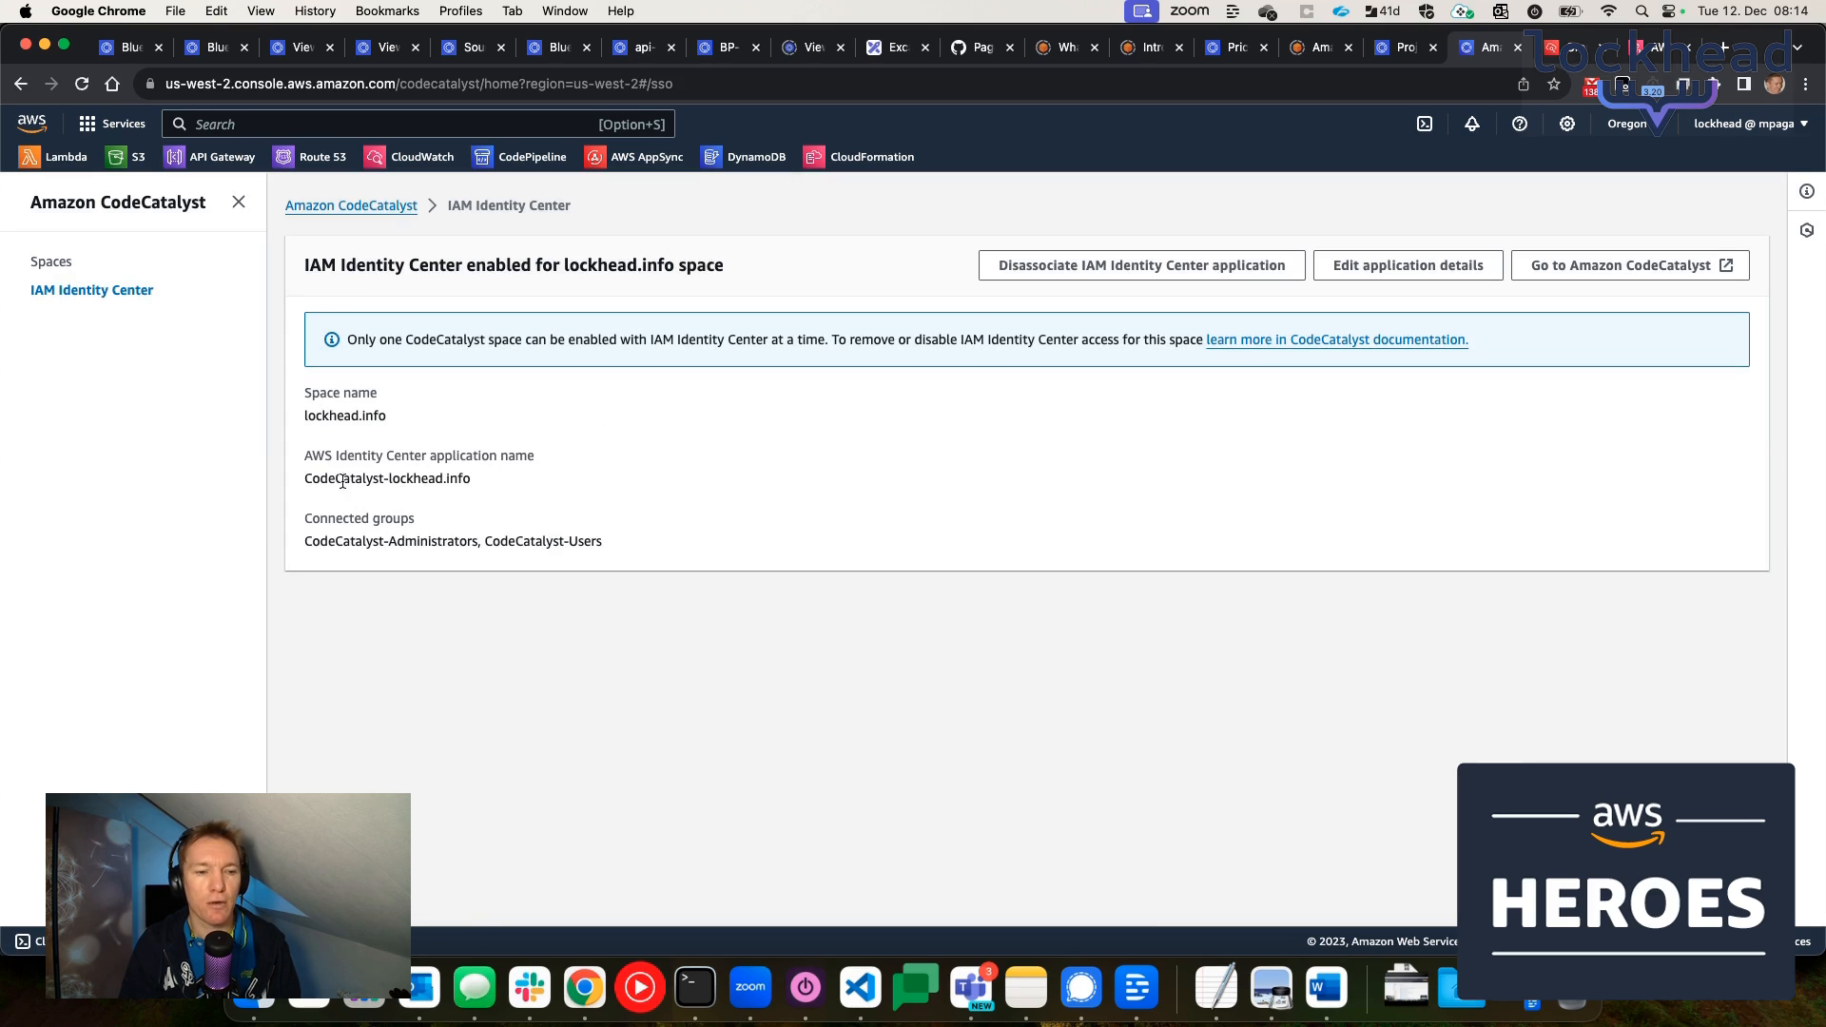
left_click_drag(305, 459, 505, 481)
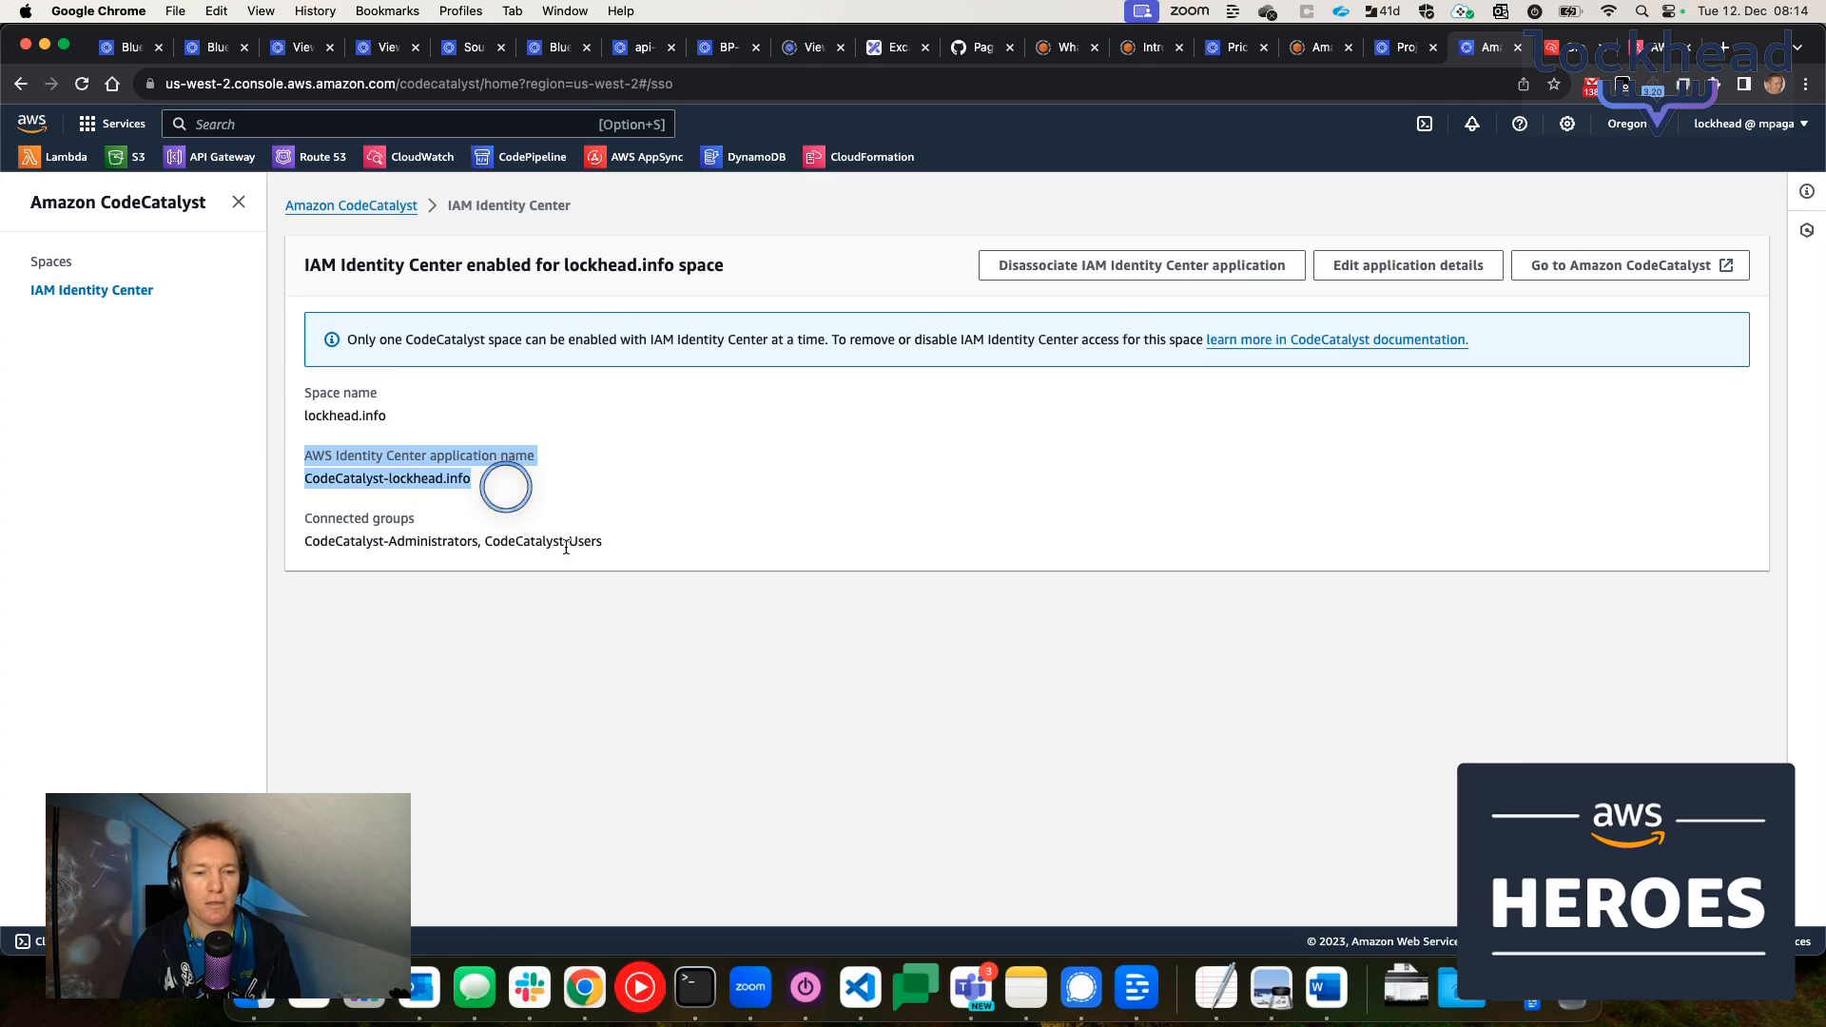
left_click_drag(618, 550, 294, 522)
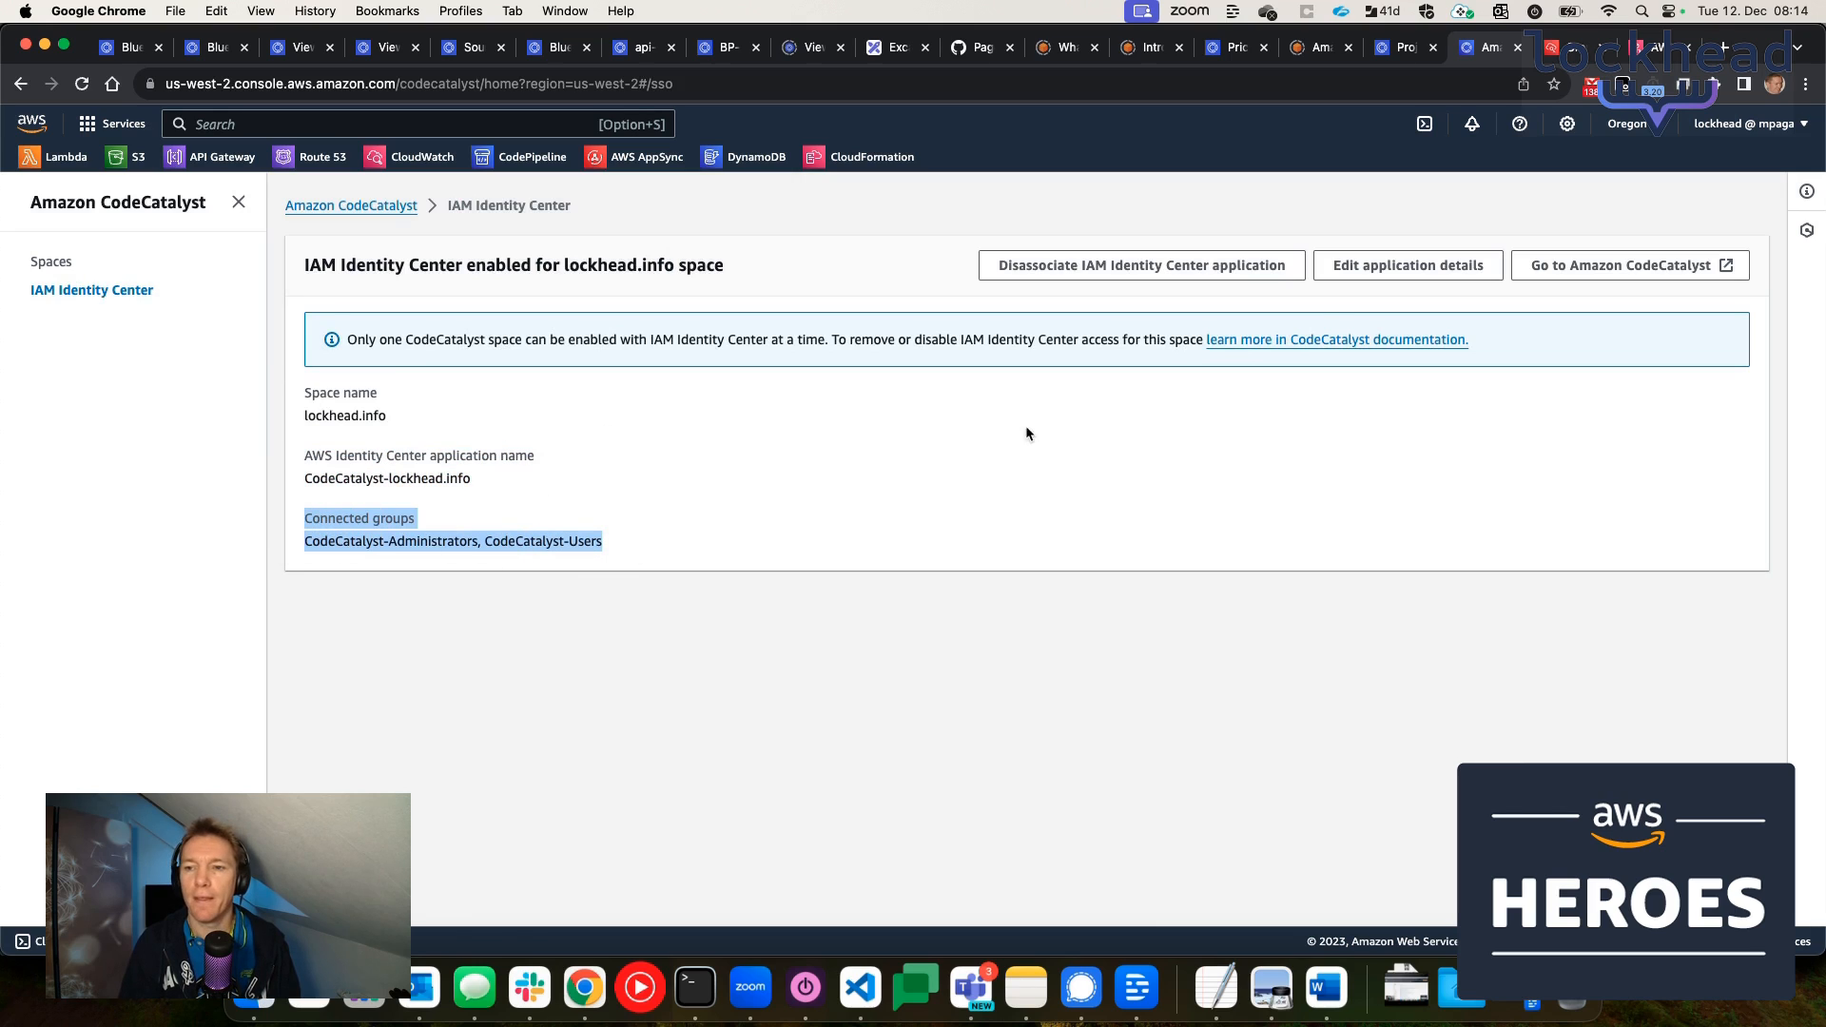
left_click(1391, 269)
scroll(1014, 575, "down", 1)
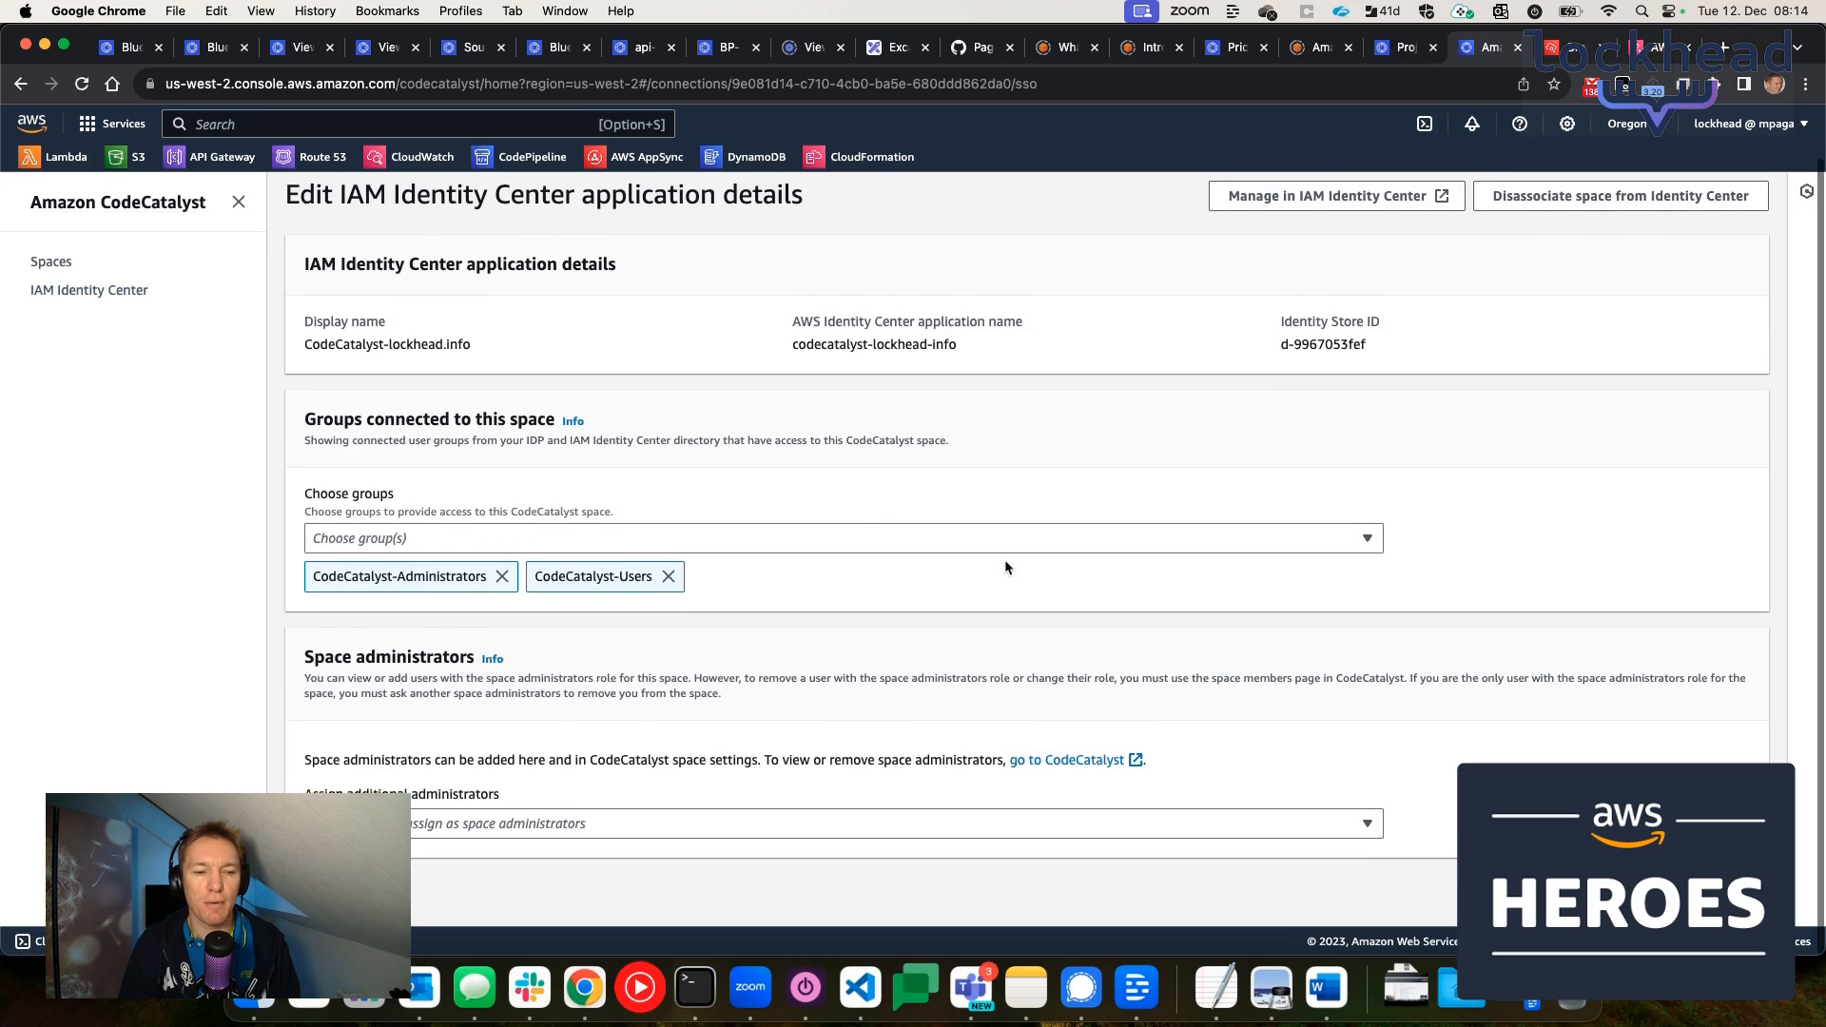
left_click(1367, 830)
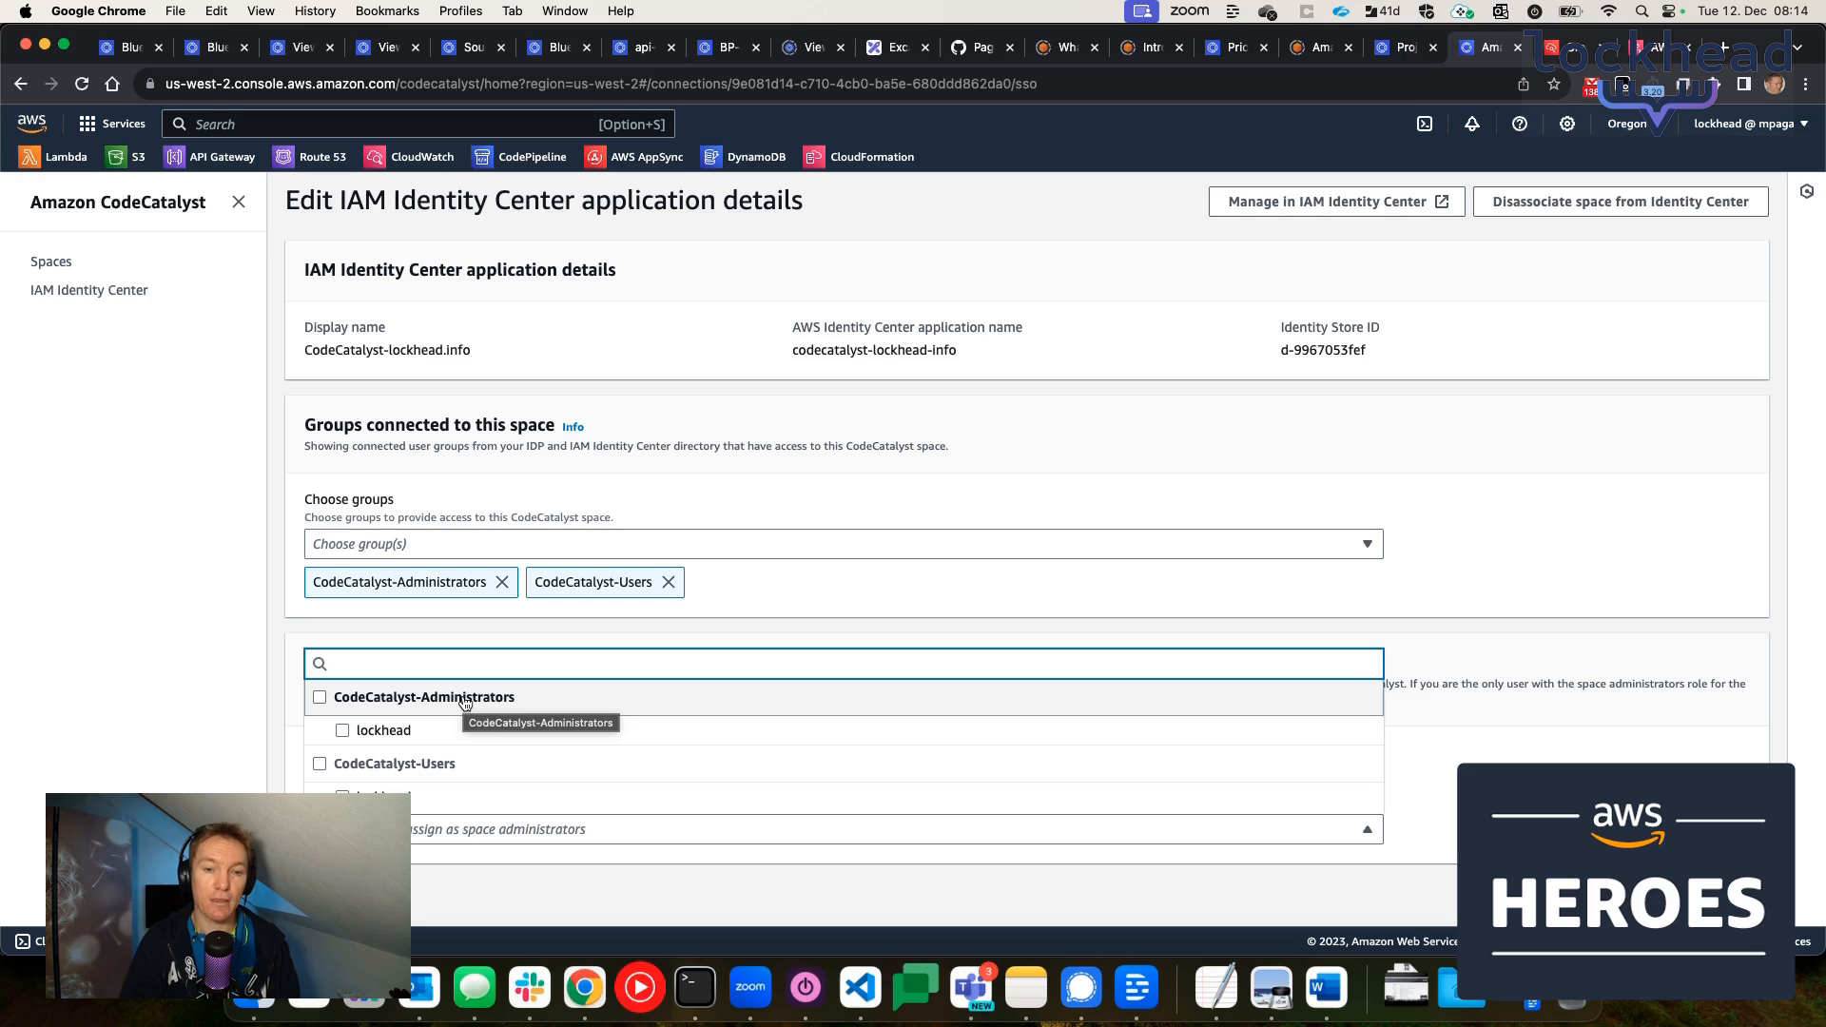
left_click(846, 446)
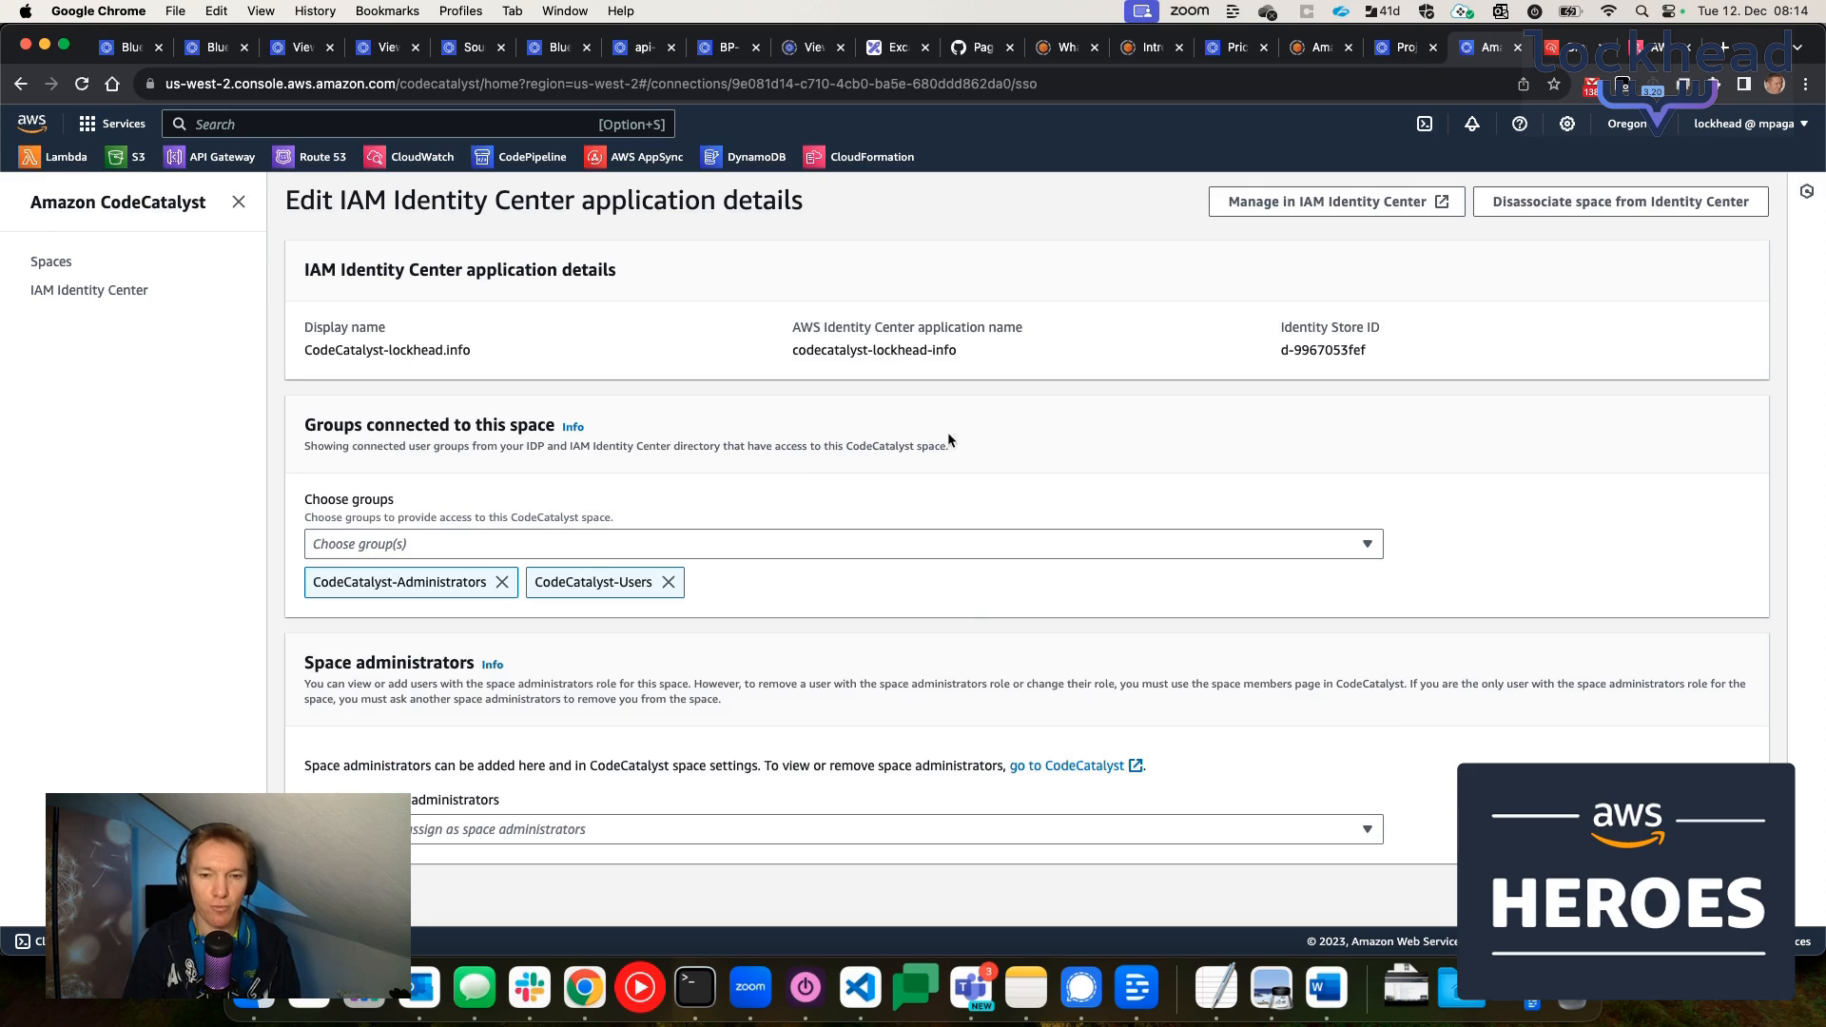
right_click(873, 287)
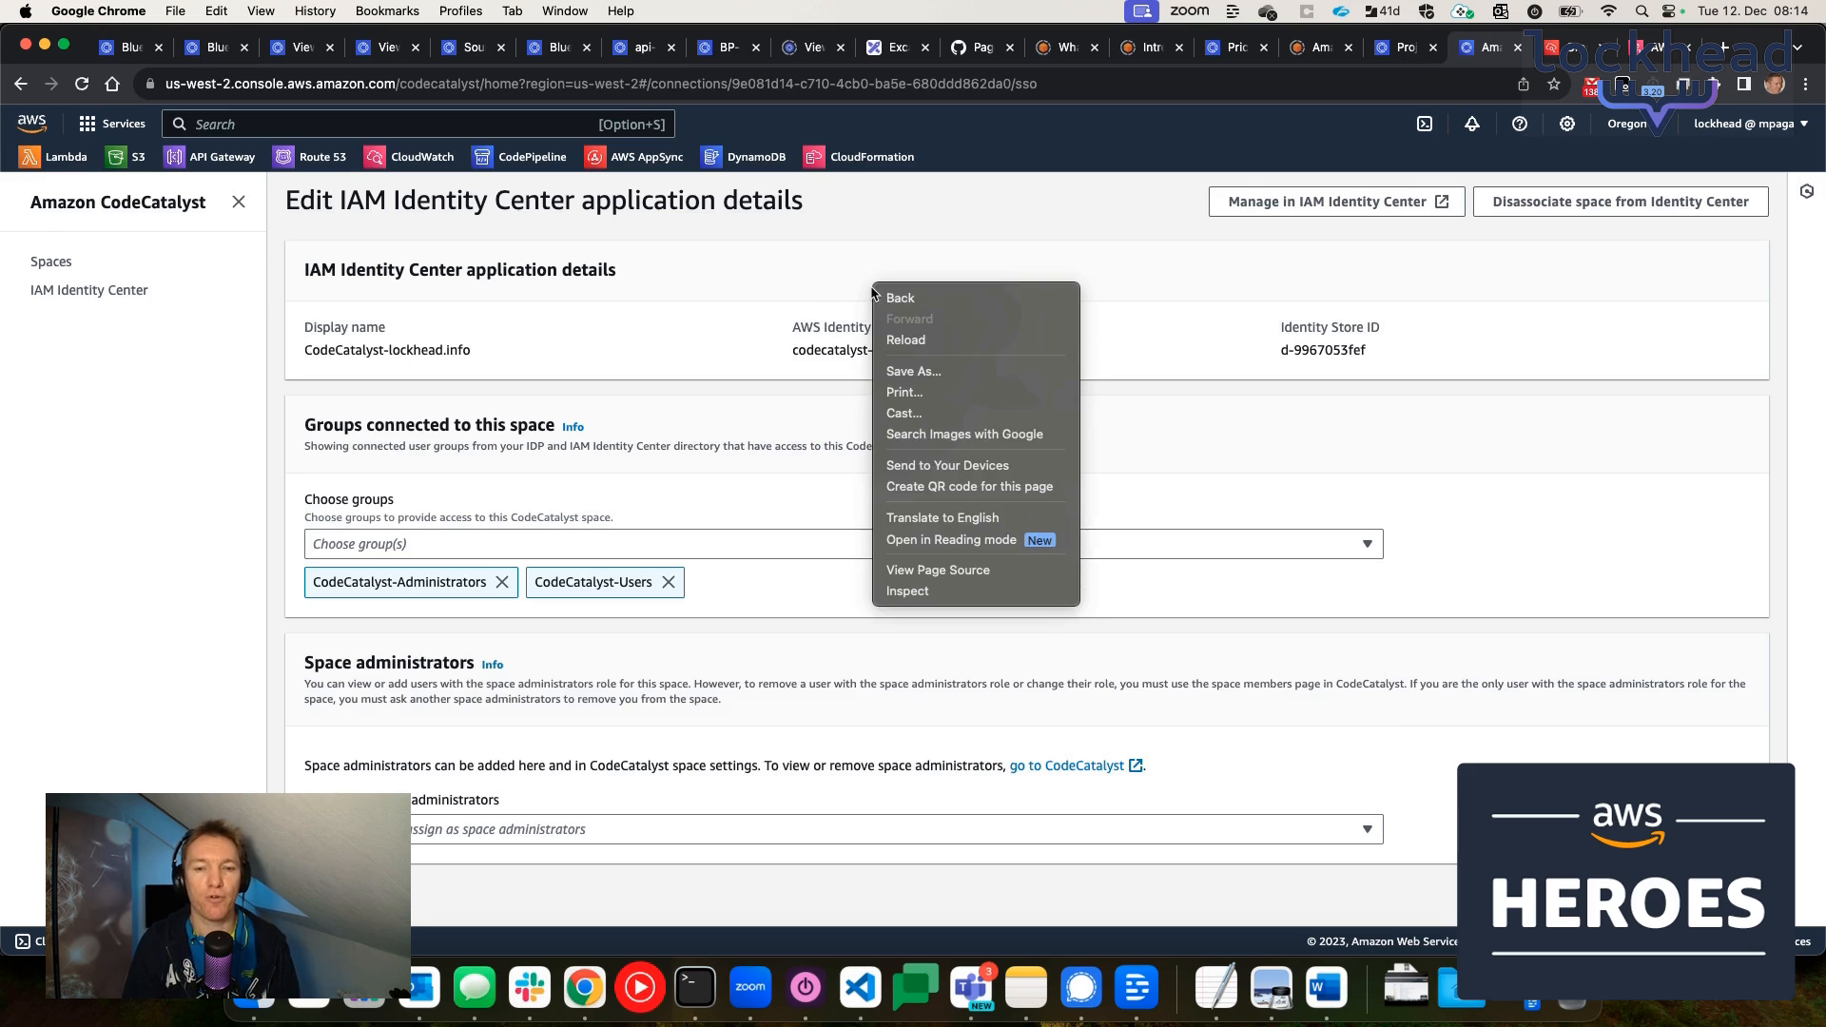
- Open a Chrome incognito window and load the lockhead.awsapps.com/start access portal
left_click(172, 11)
left_click(172, 12)
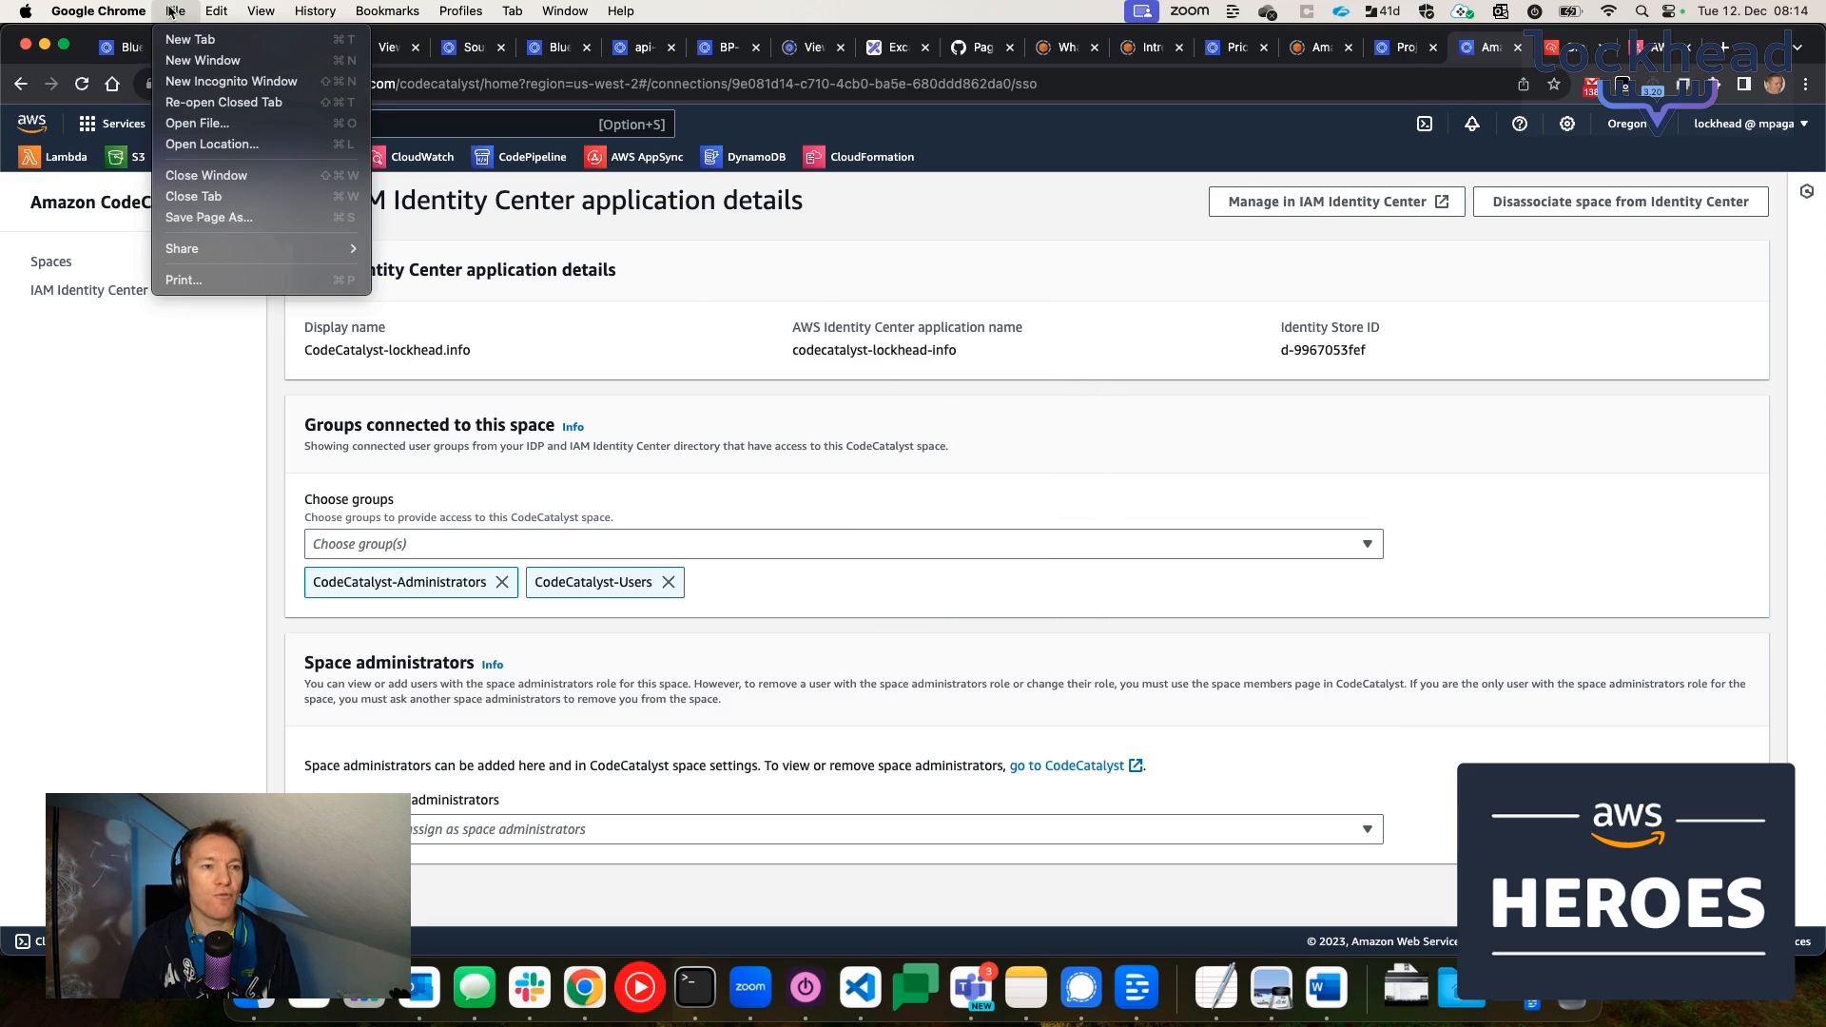
left_click(198, 83)
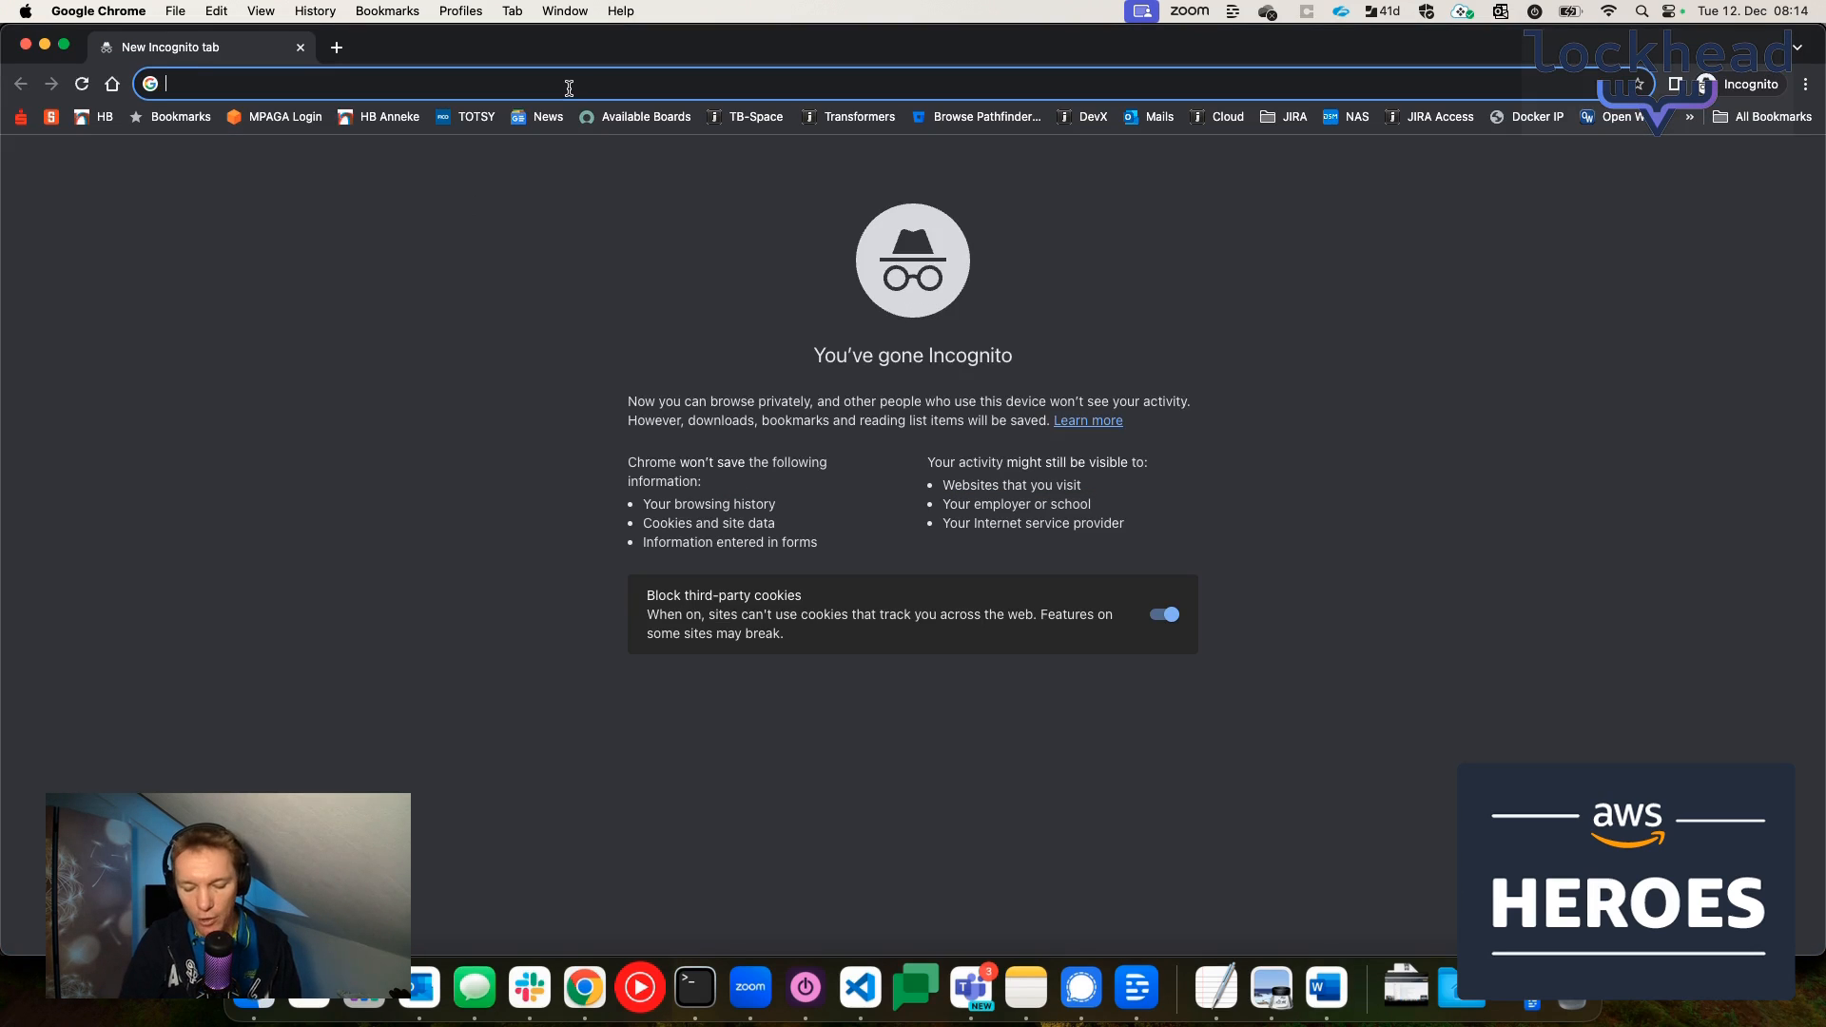
type("lockhead")
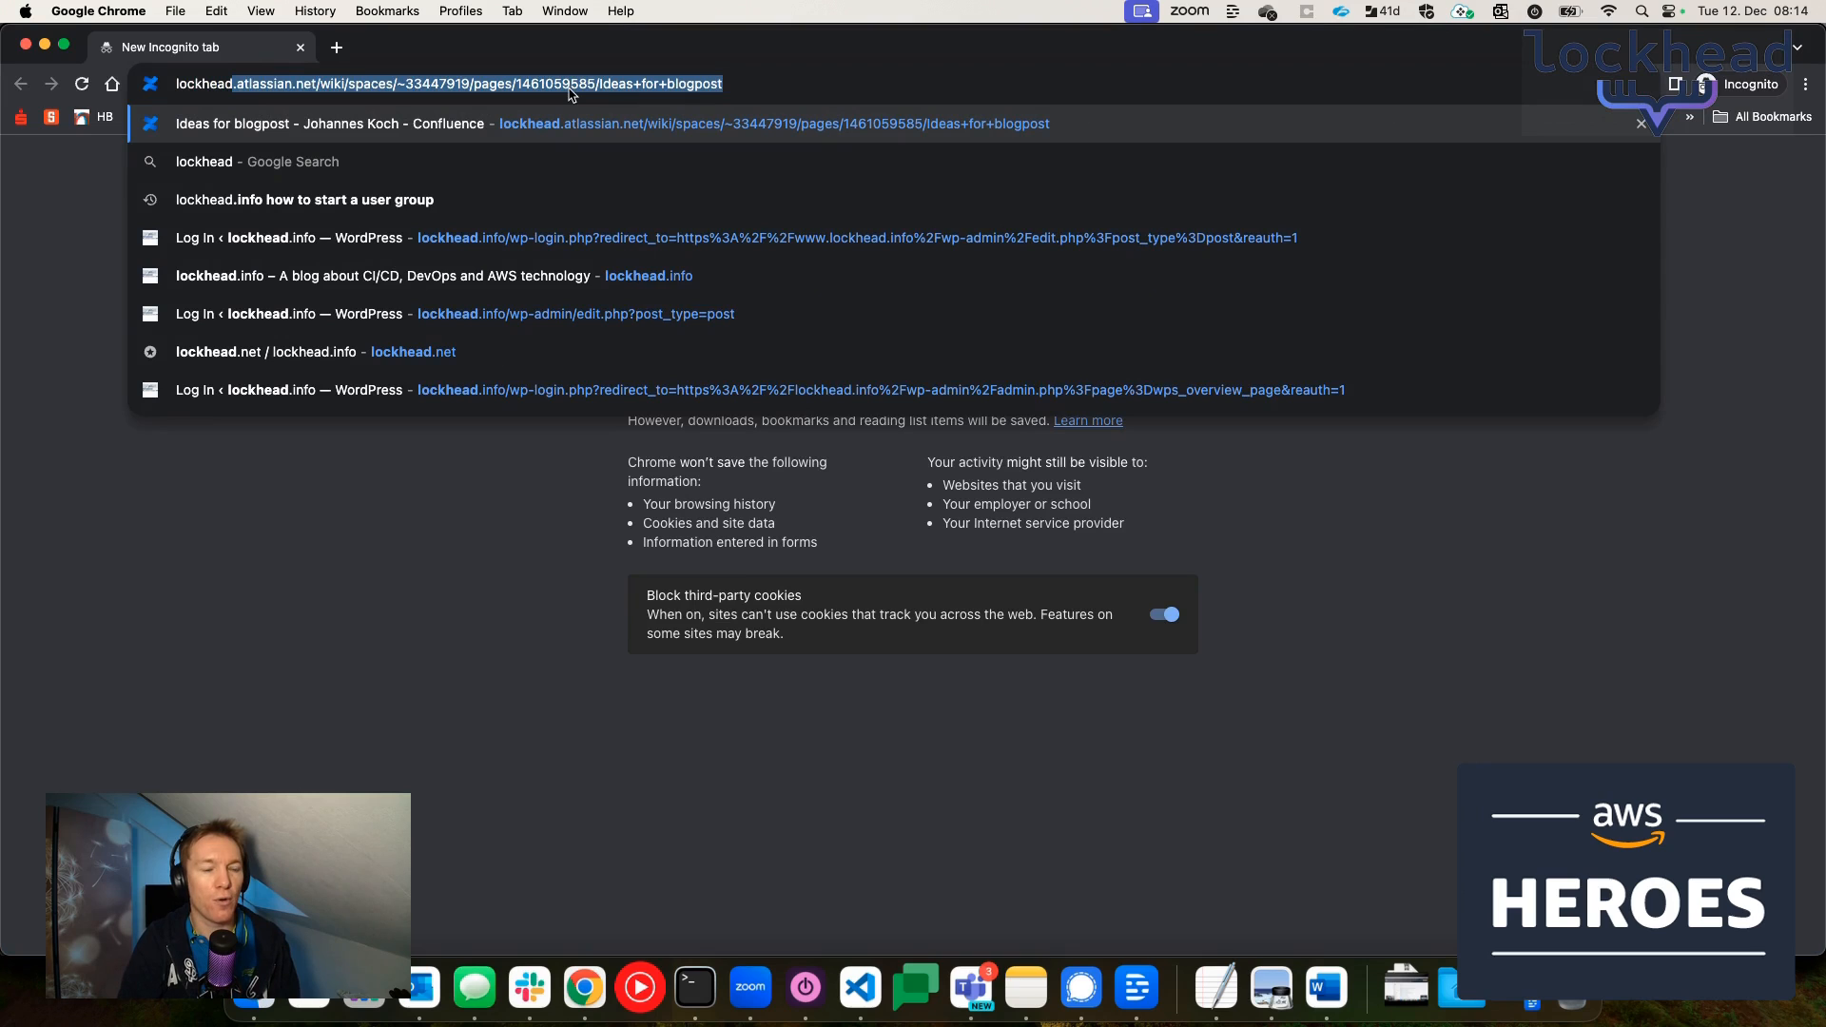
type(".aws")
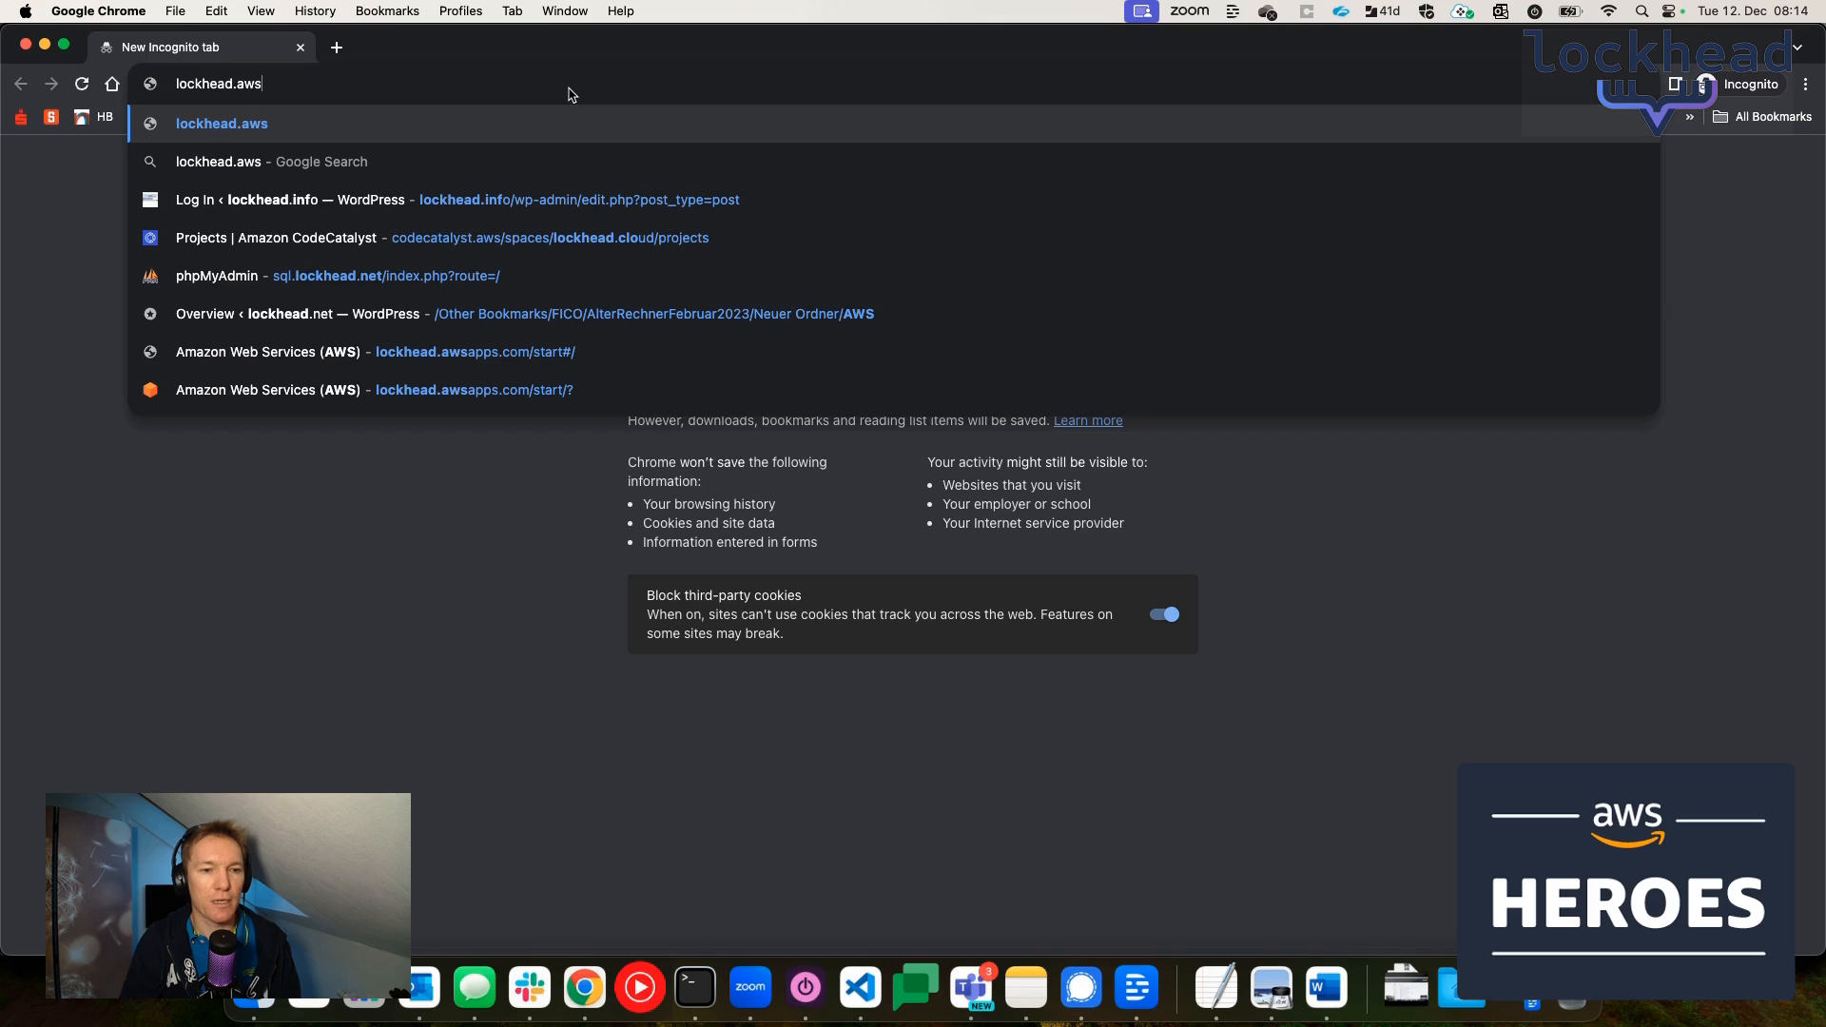
left_click(531, 397)
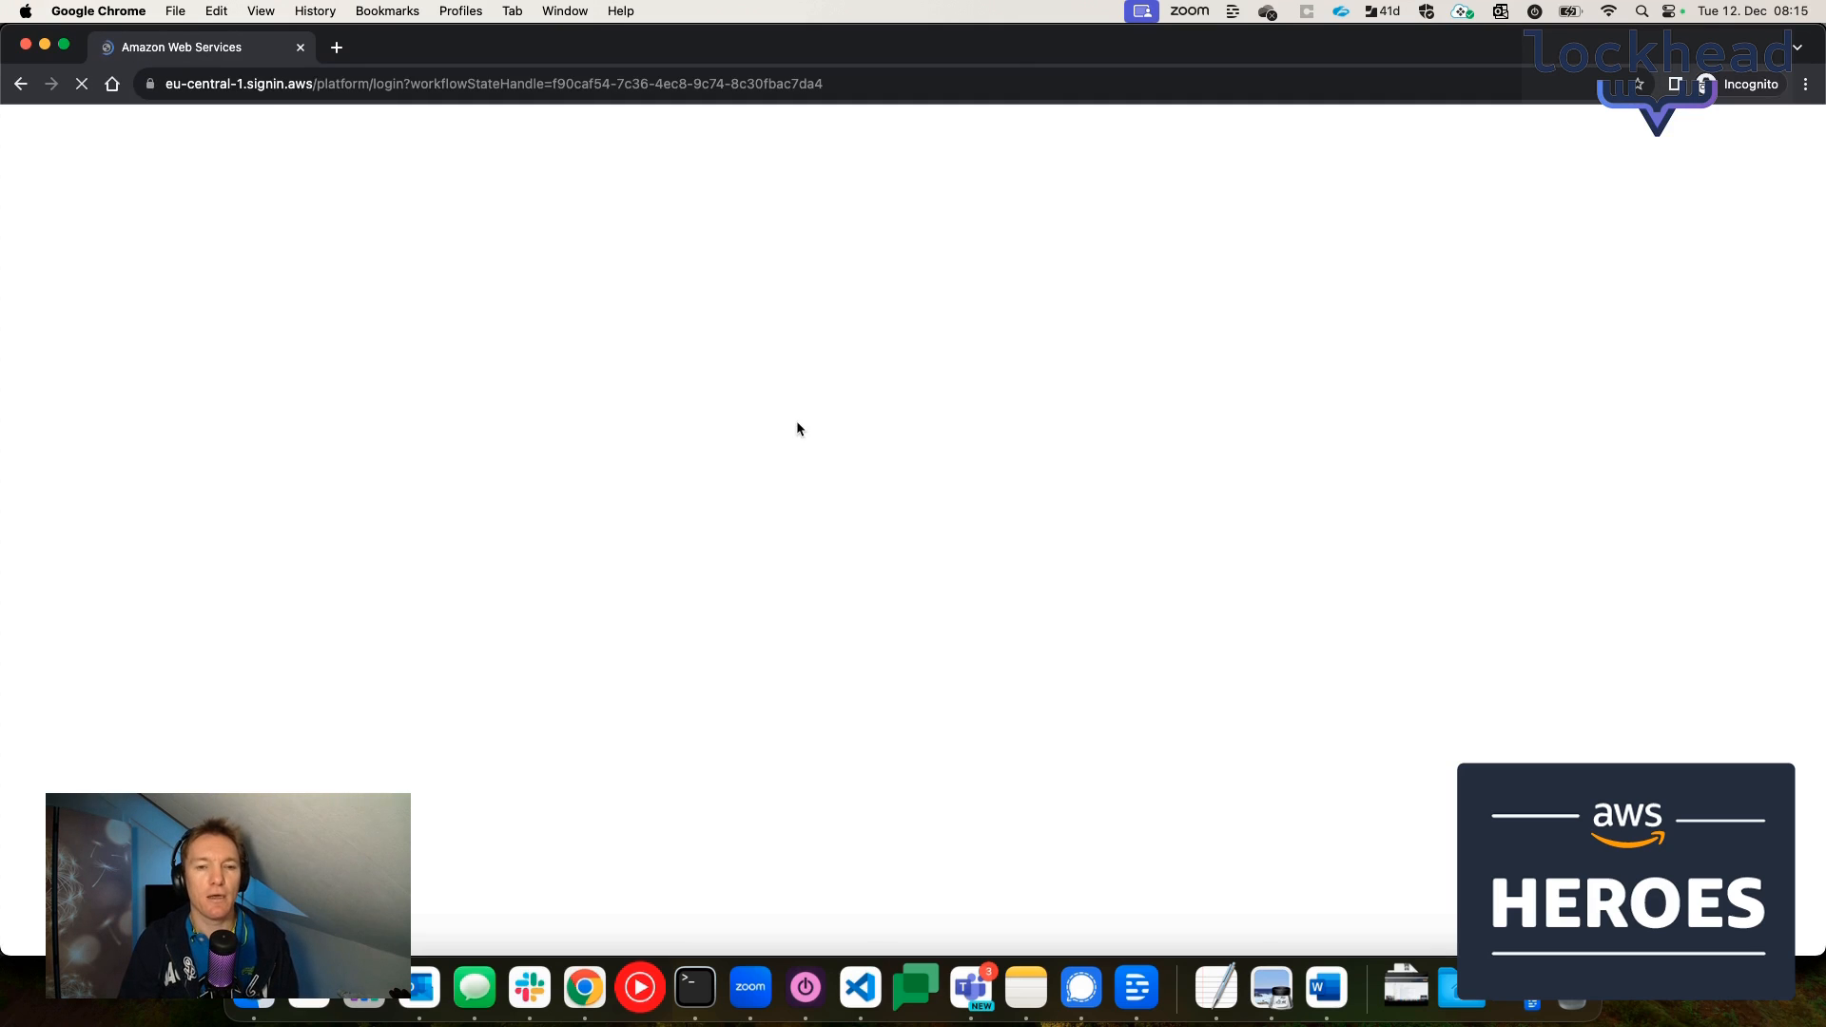
- Enter the username and the saved password to sign in to the access portal
type("lockhead")
key("Return")
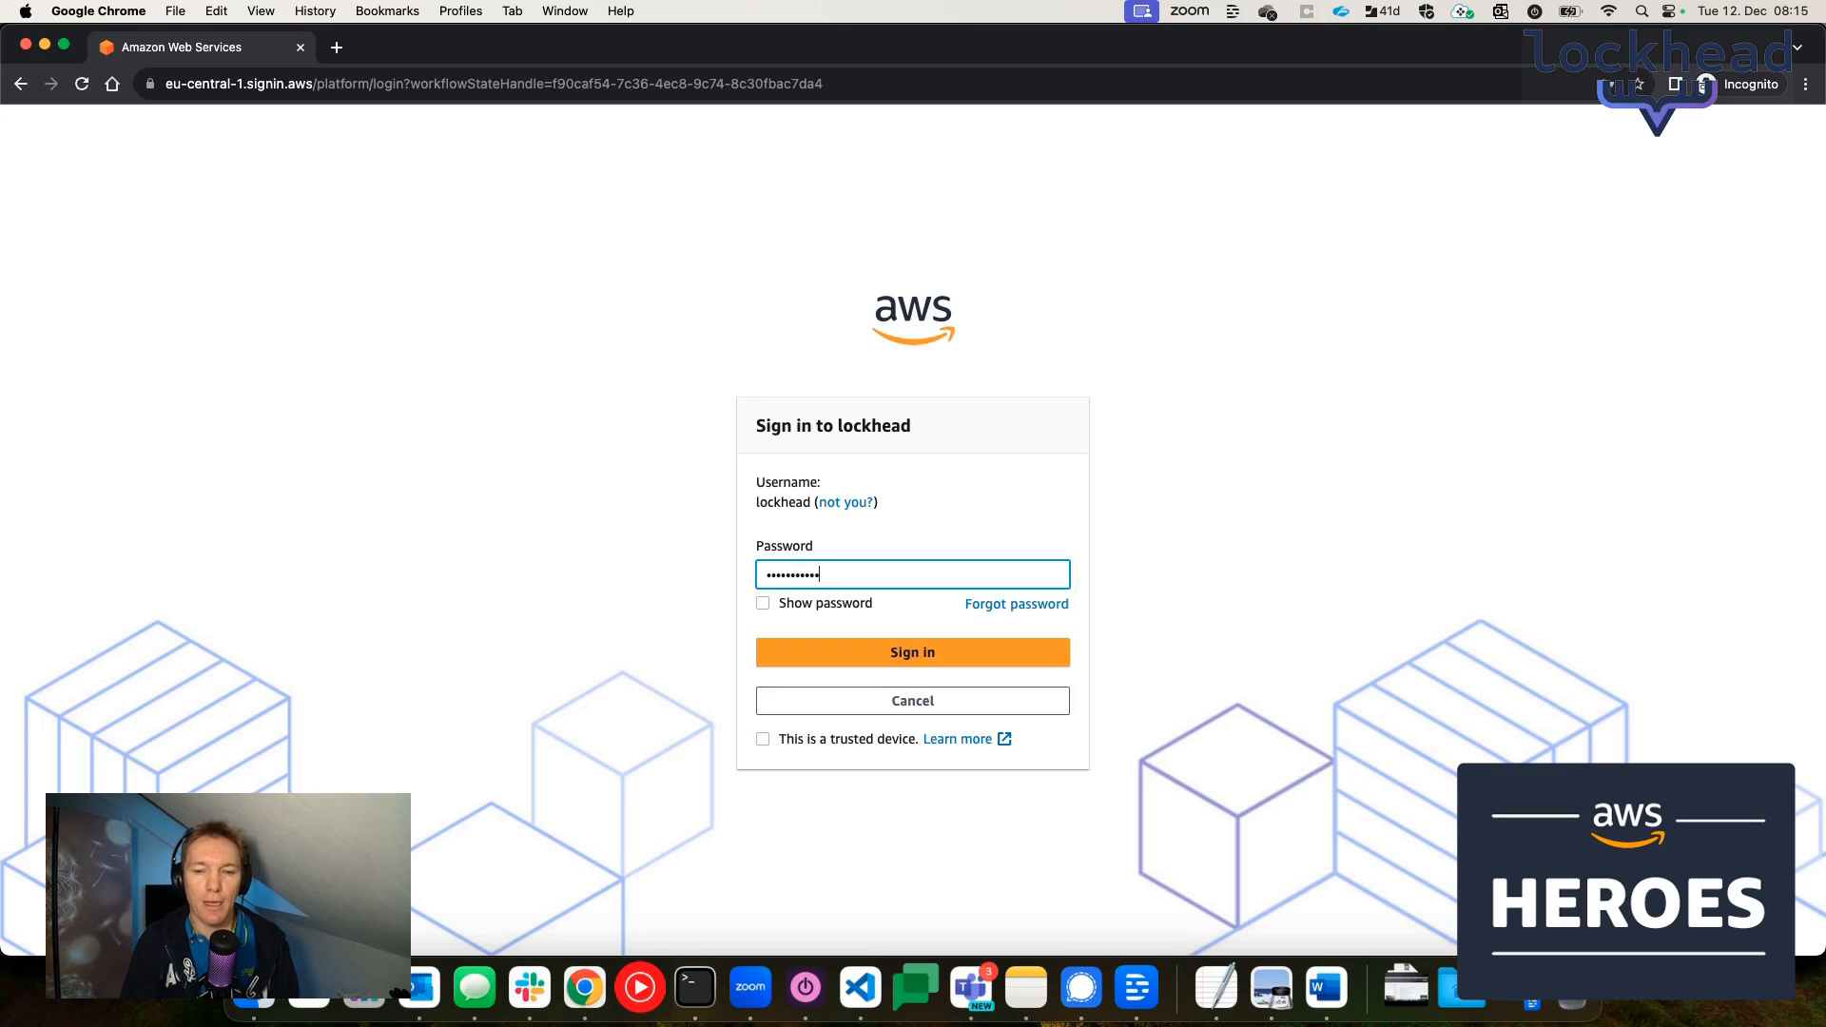
left_click(957, 658)
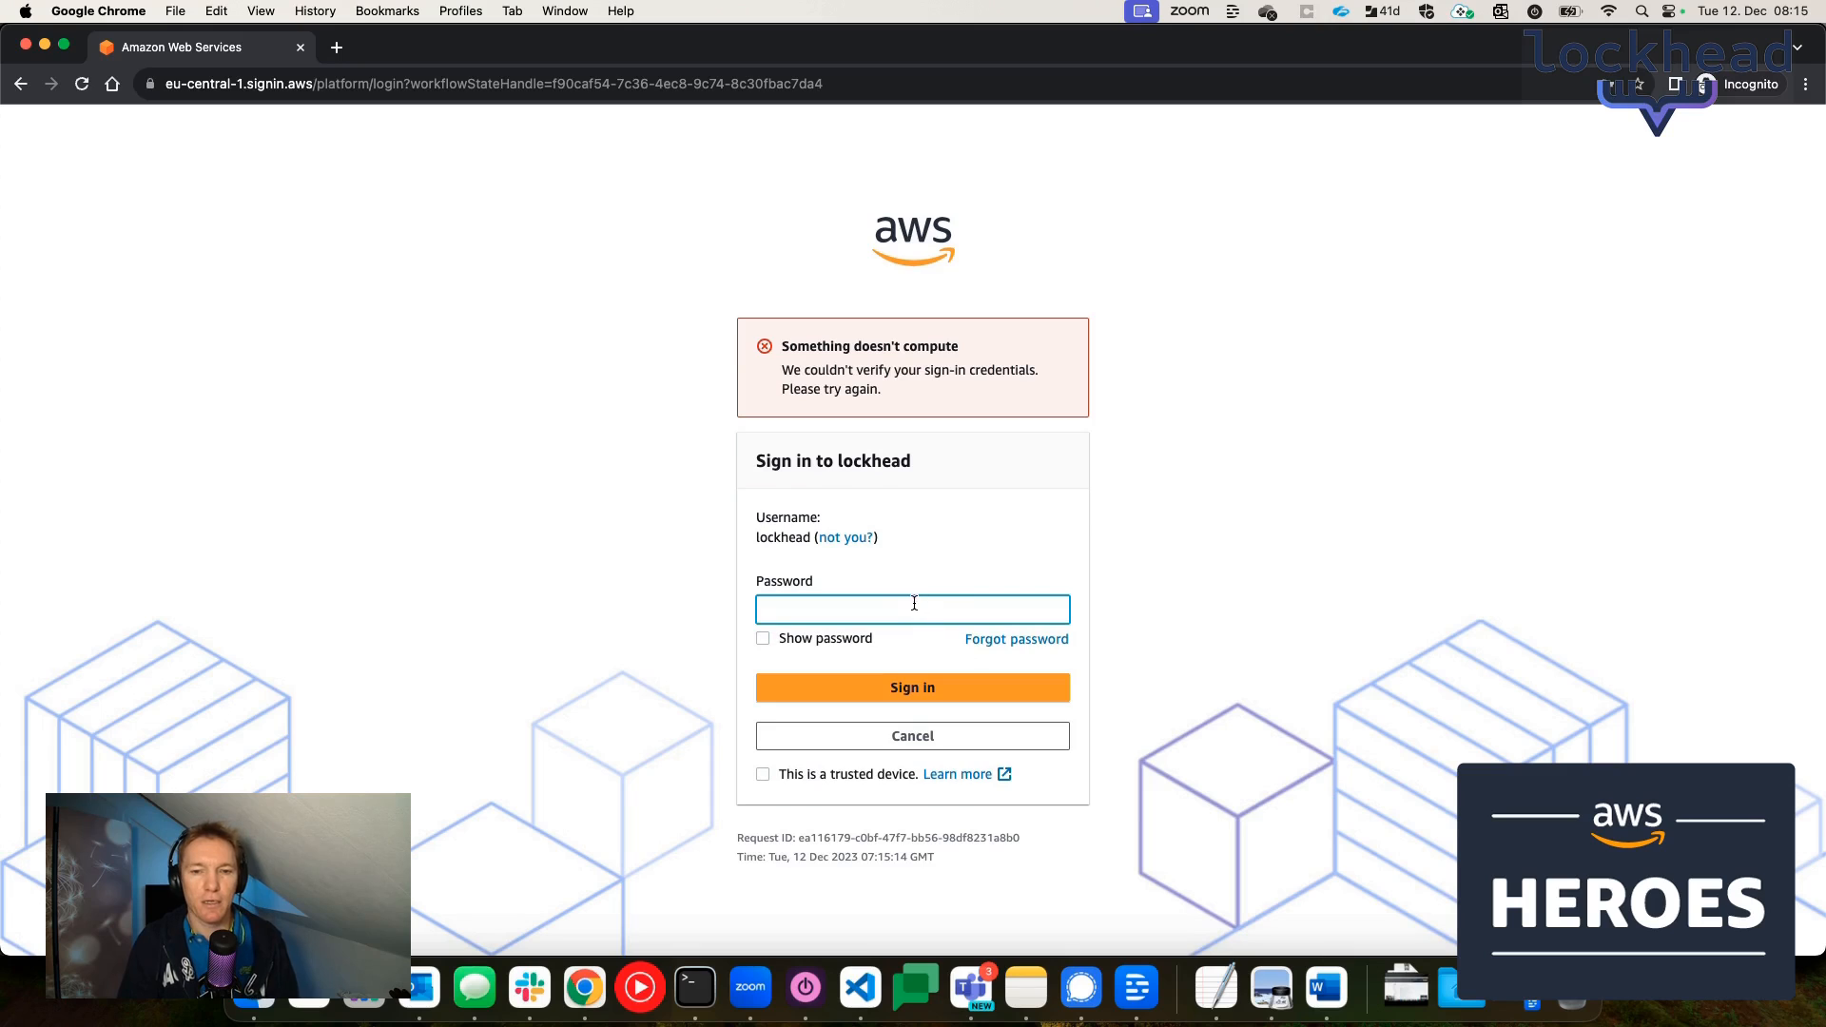
left_click(904, 606)
left_click(932, 664)
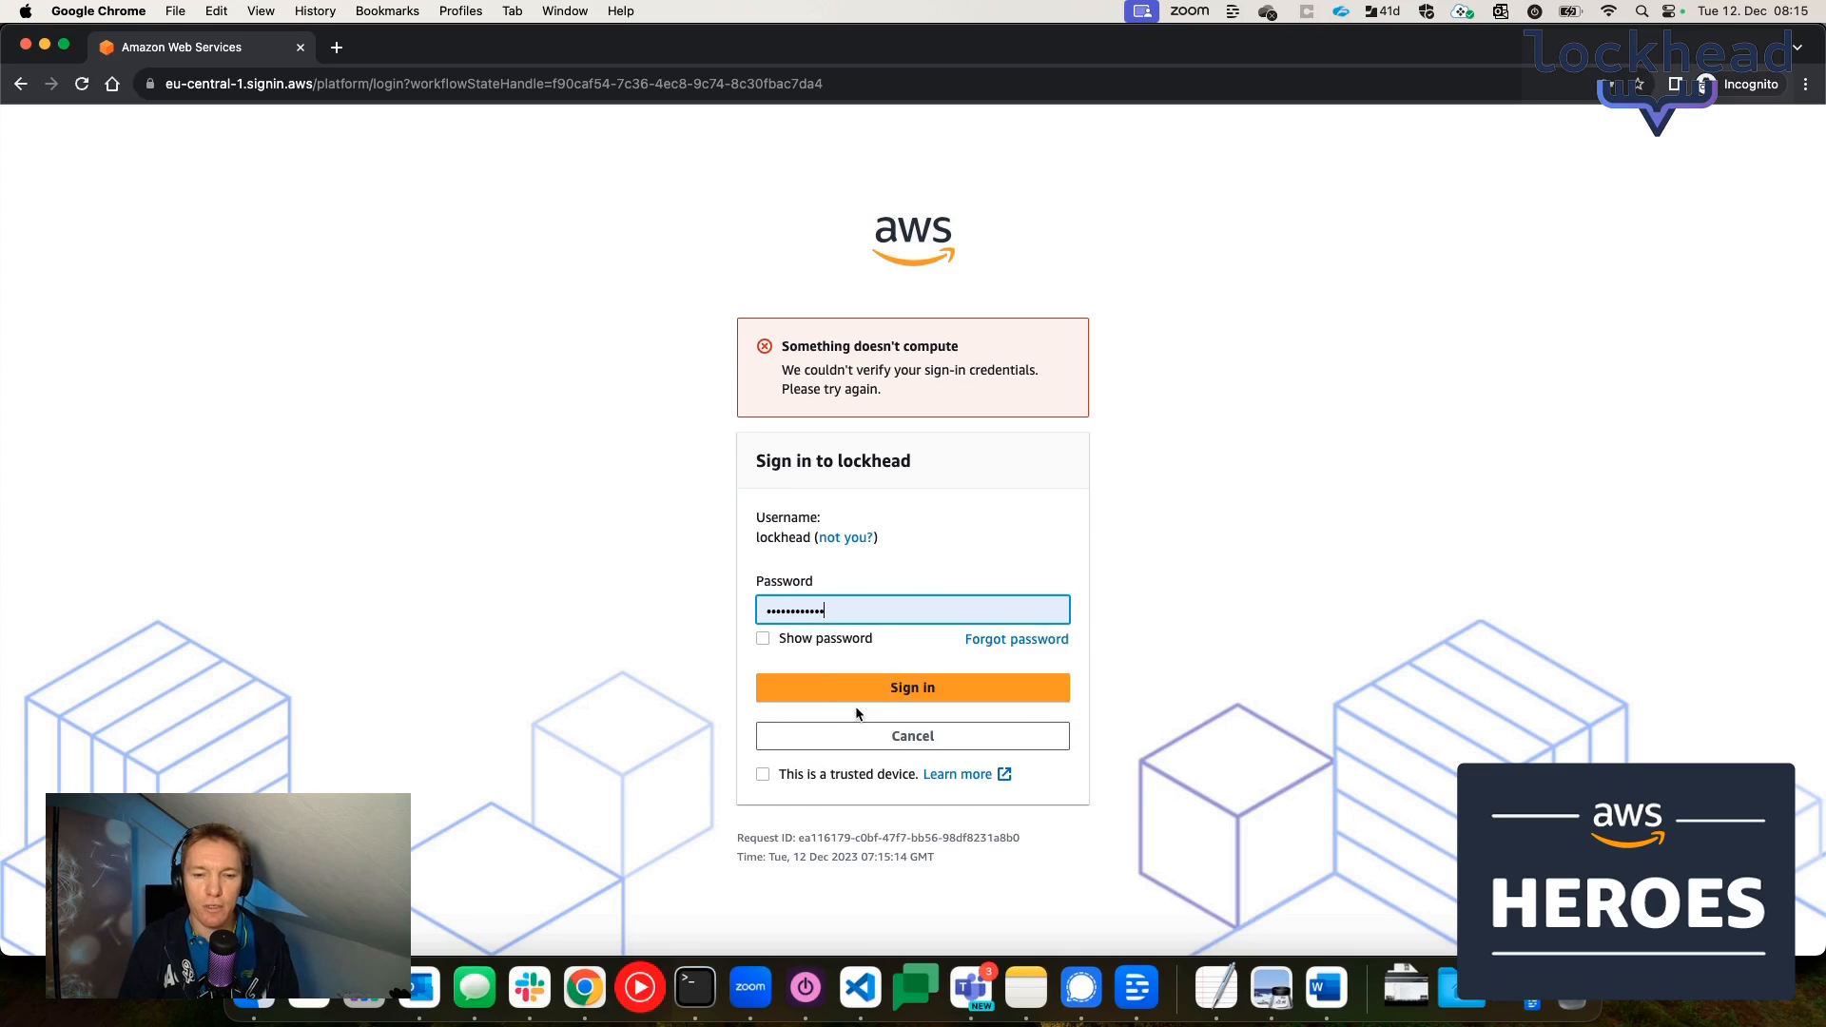
left_click(897, 693)
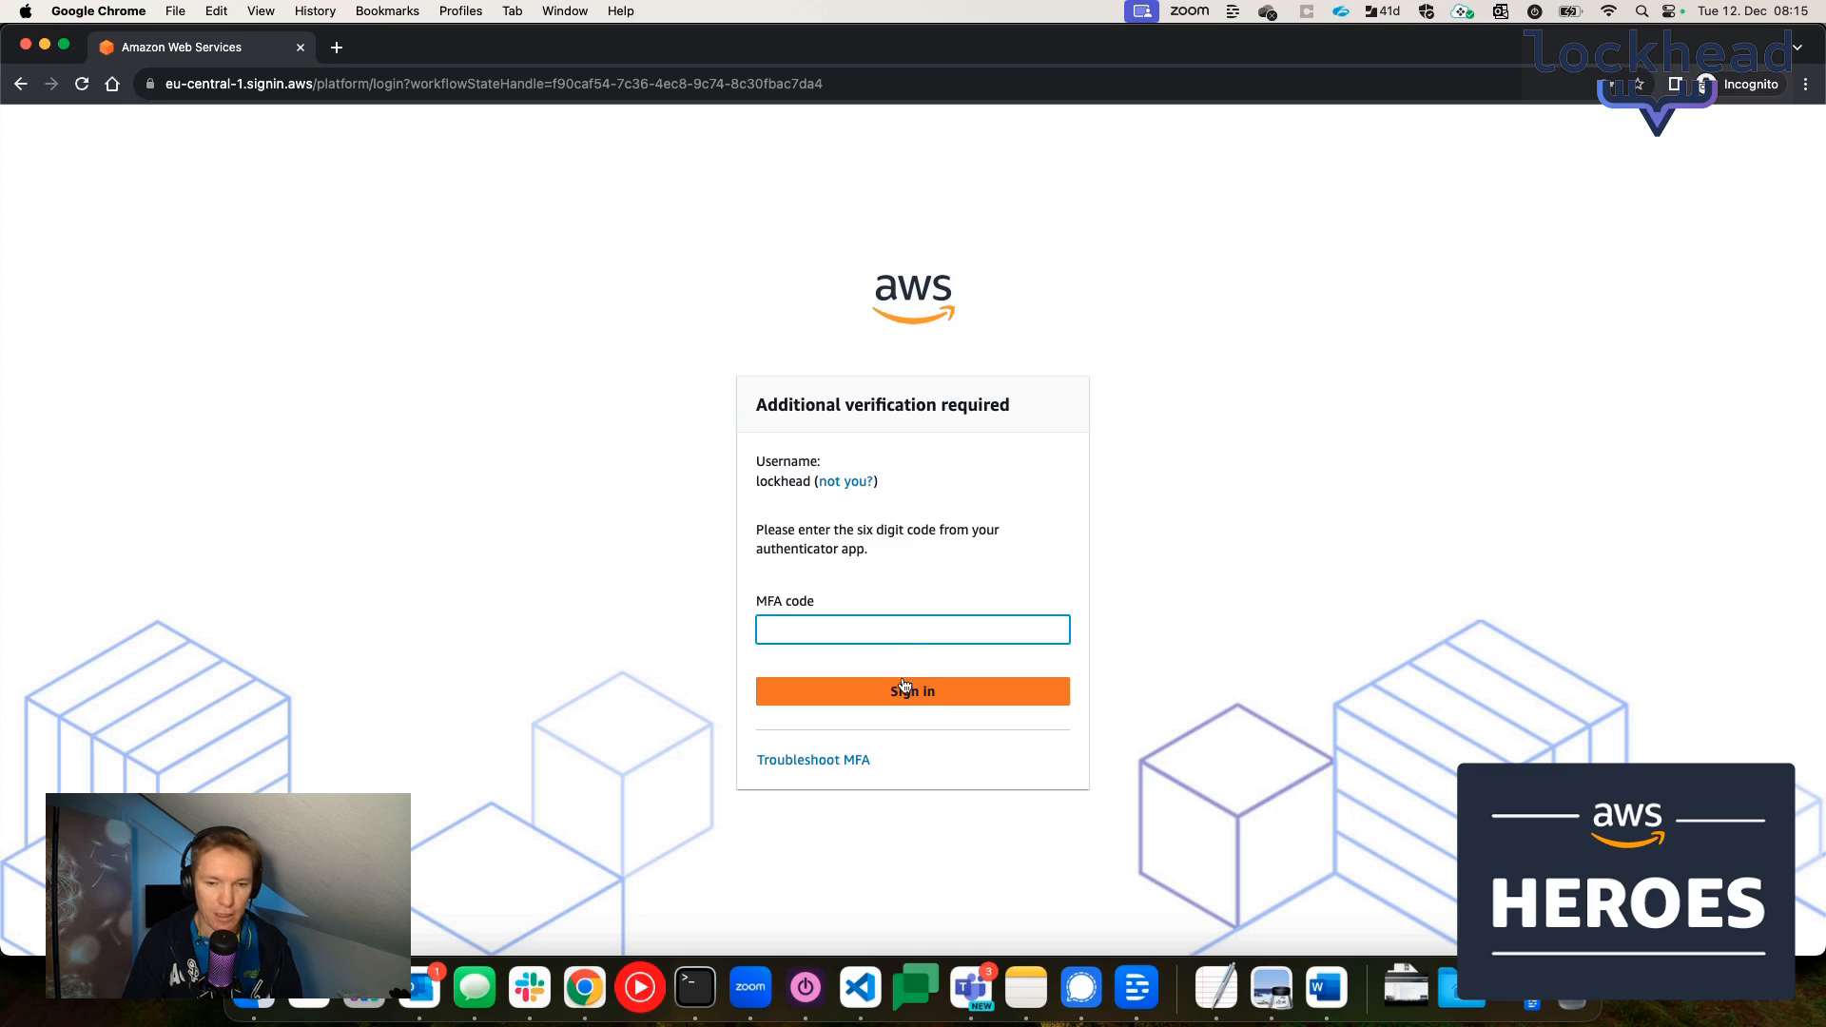
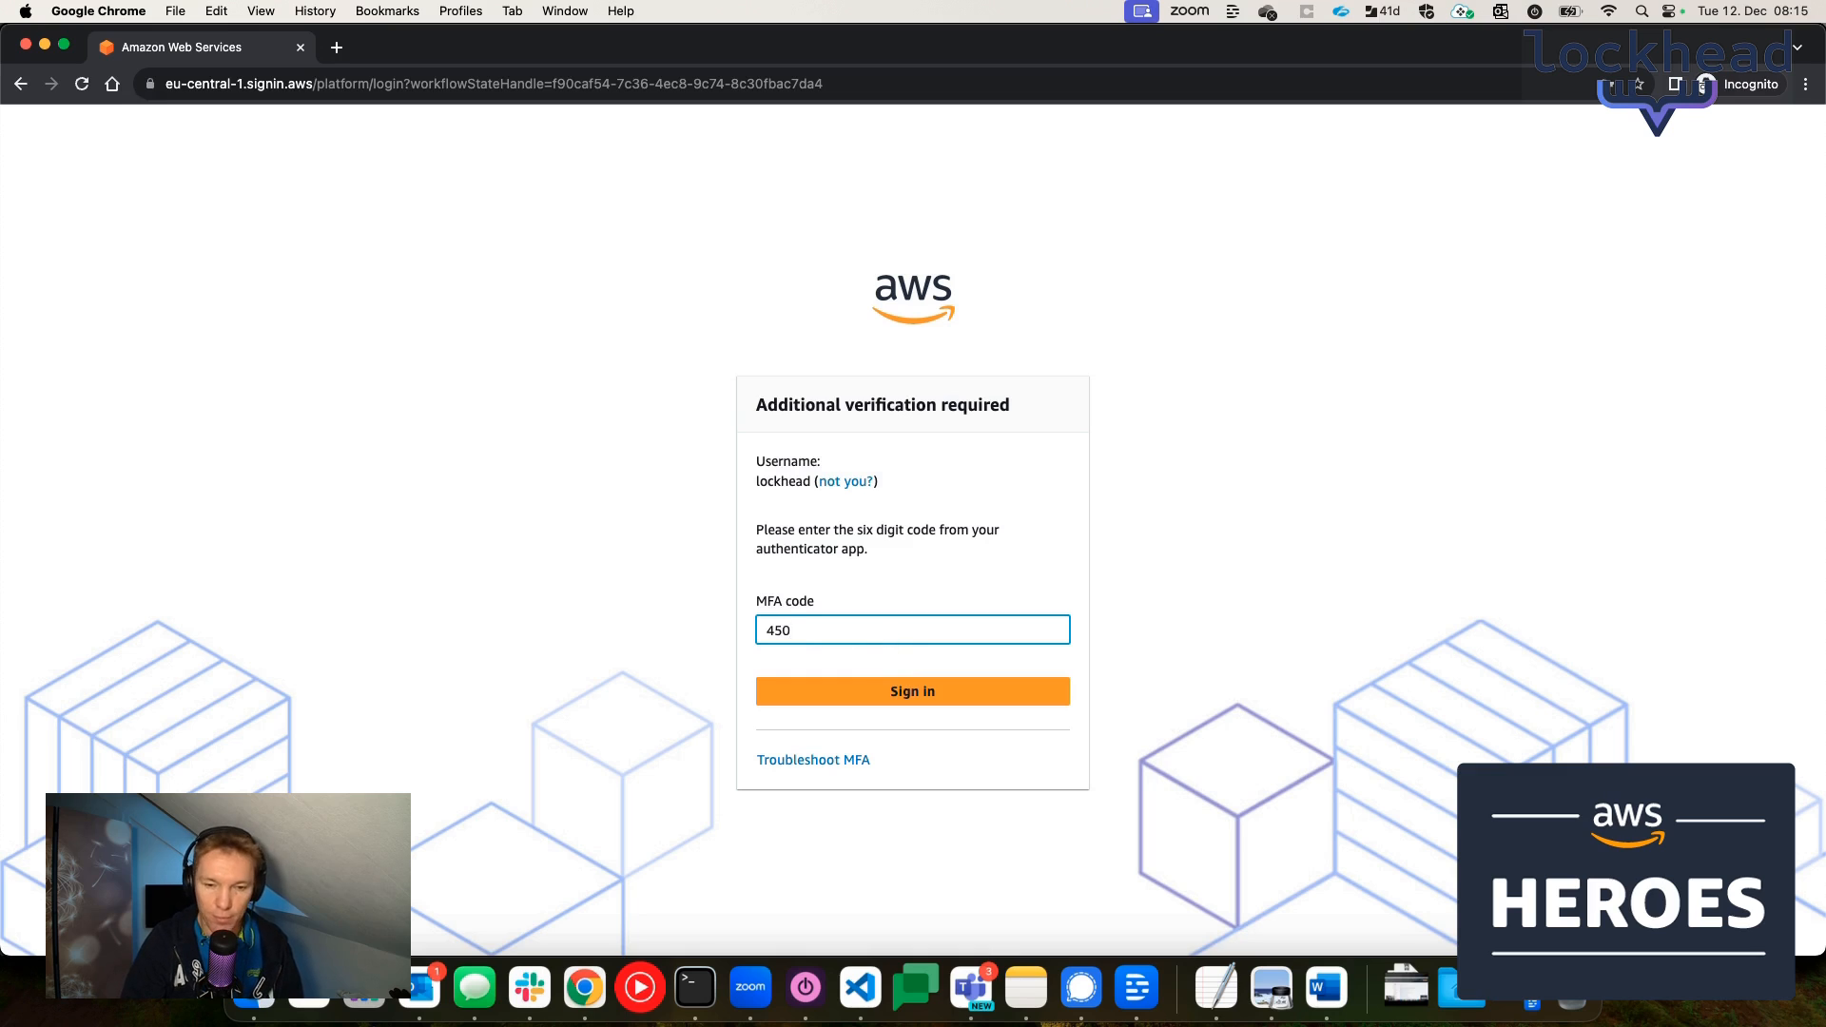
- Enter the six-digit authenticator code to finish signing in
key("BackSpace")
key("BackSpace")
key("BackSpace")
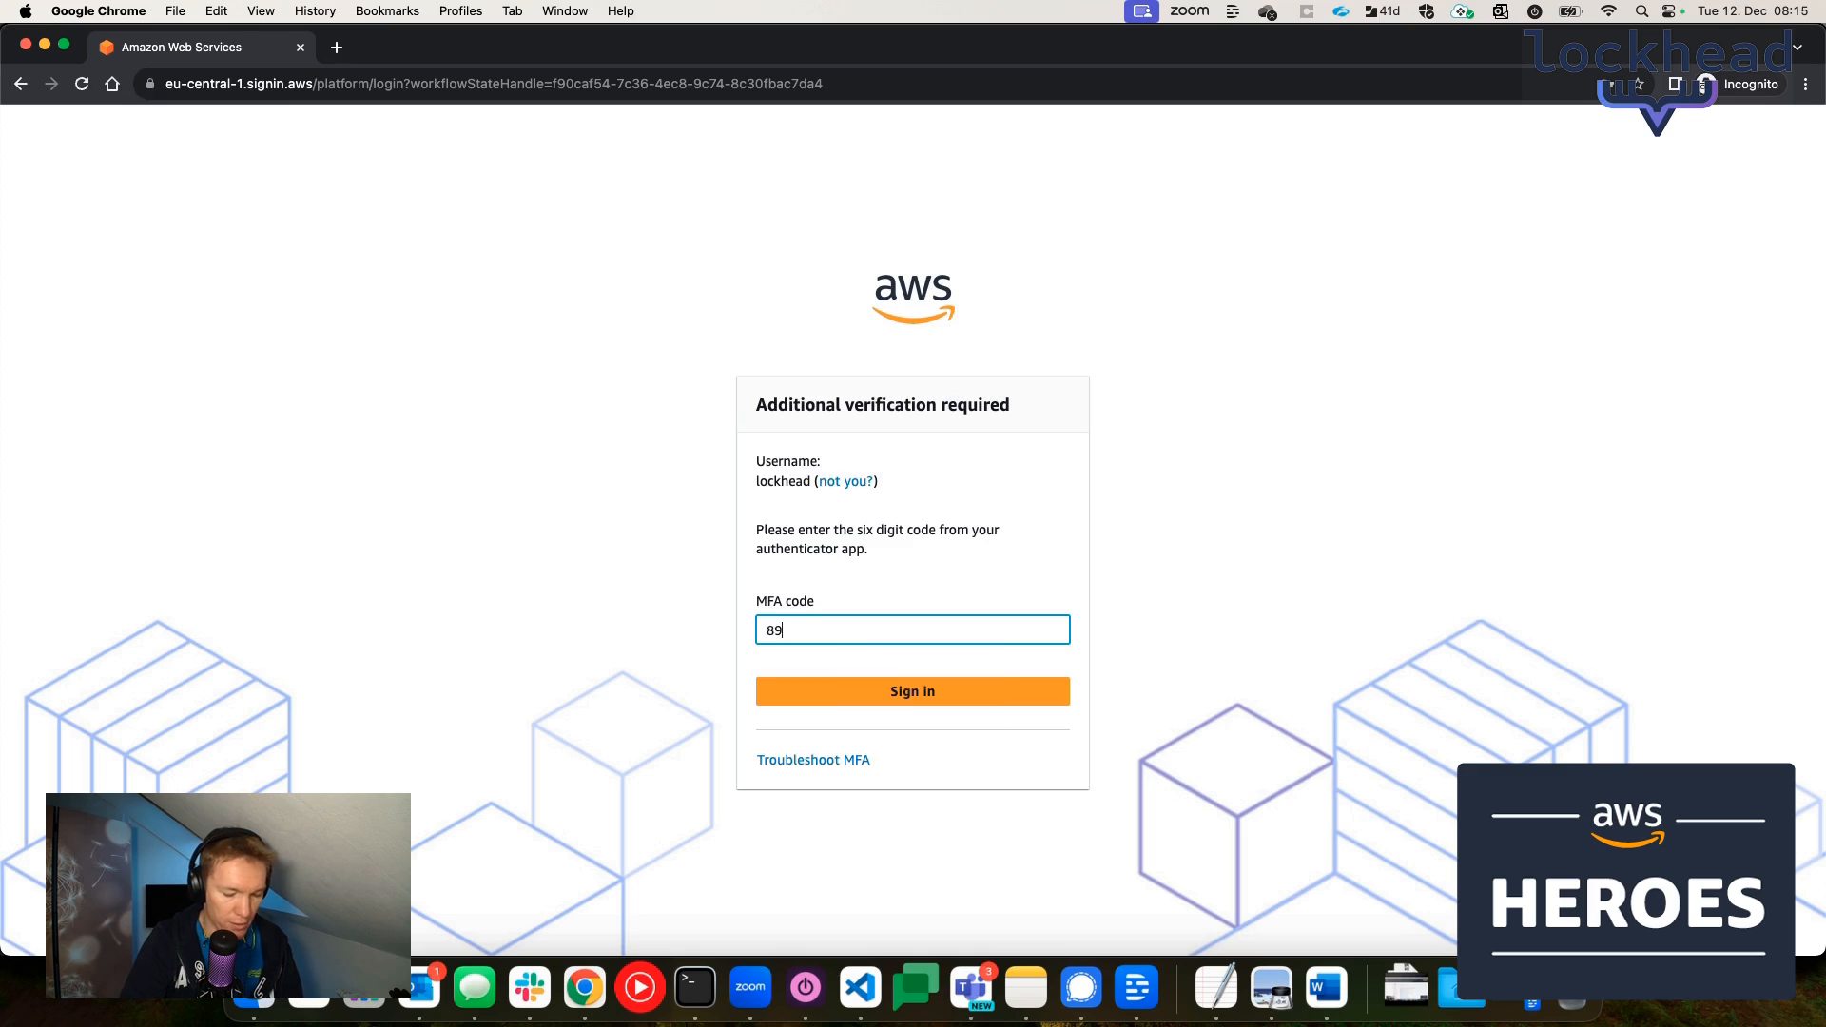
left_click(976, 683)
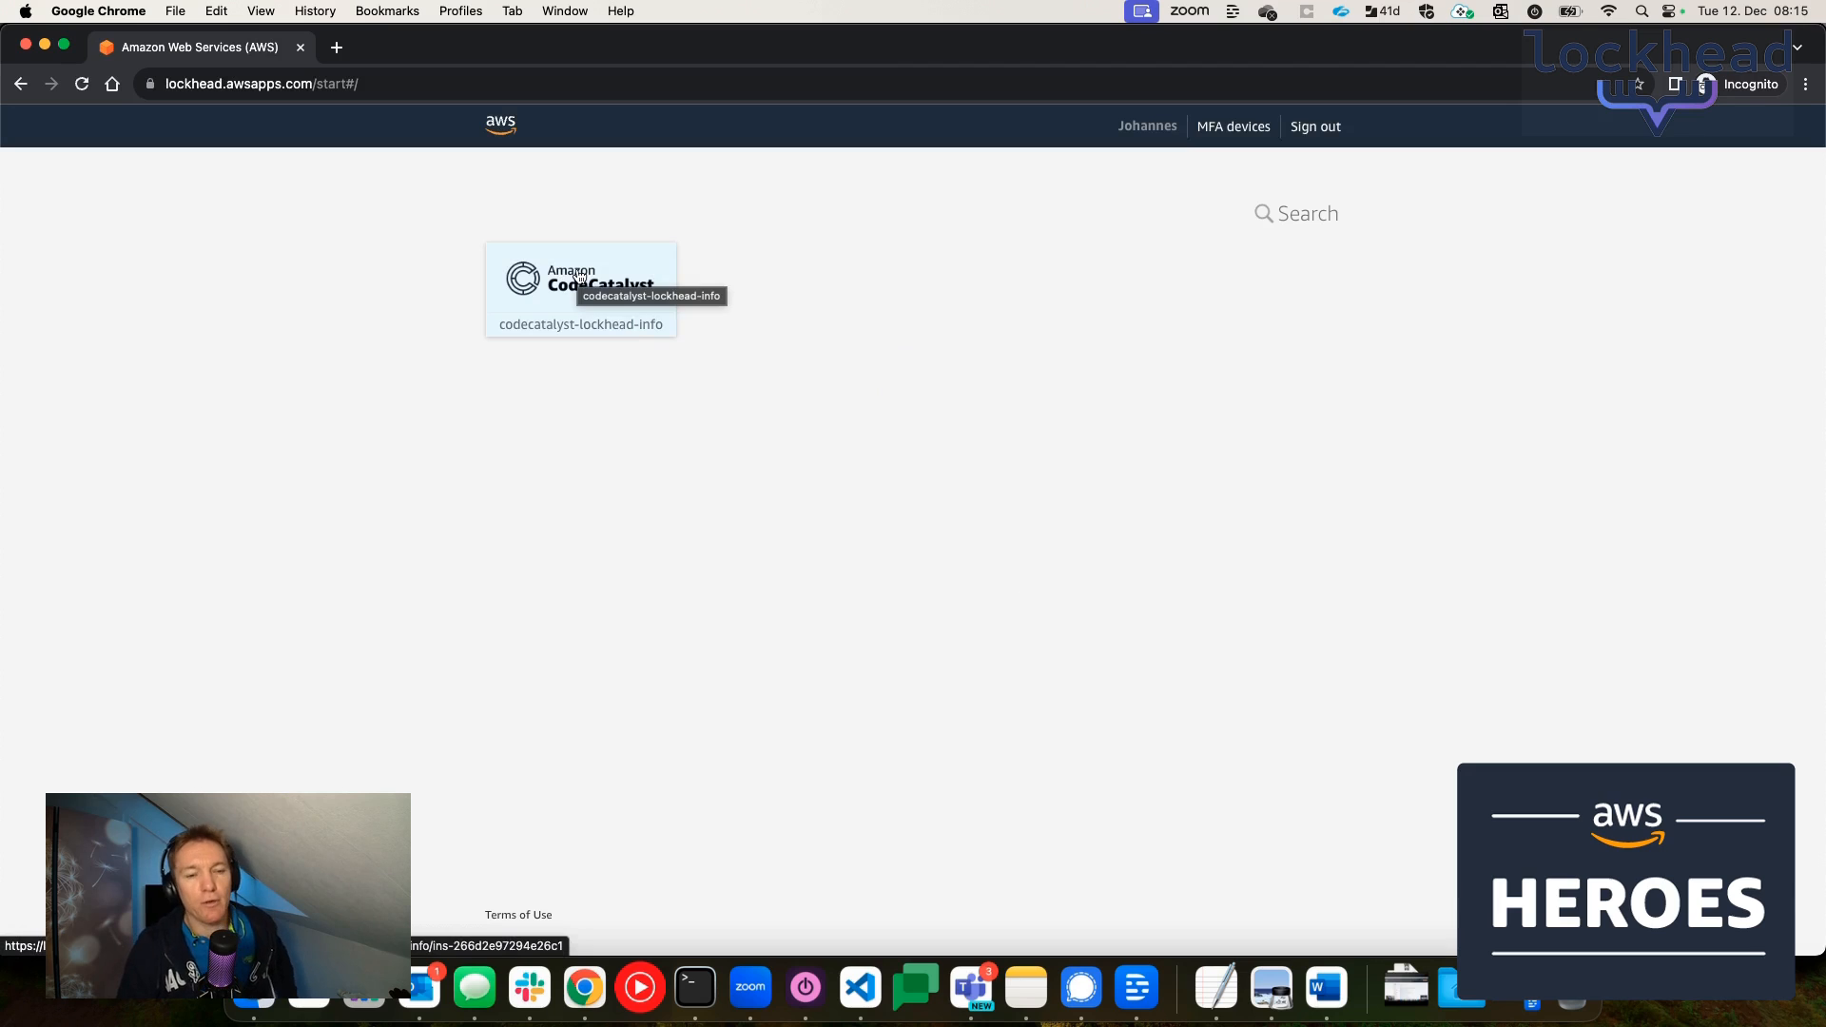
- Launch CodeCatalyst from the portal and browse the lockhead.info space and its two projects
left_click(592, 285)
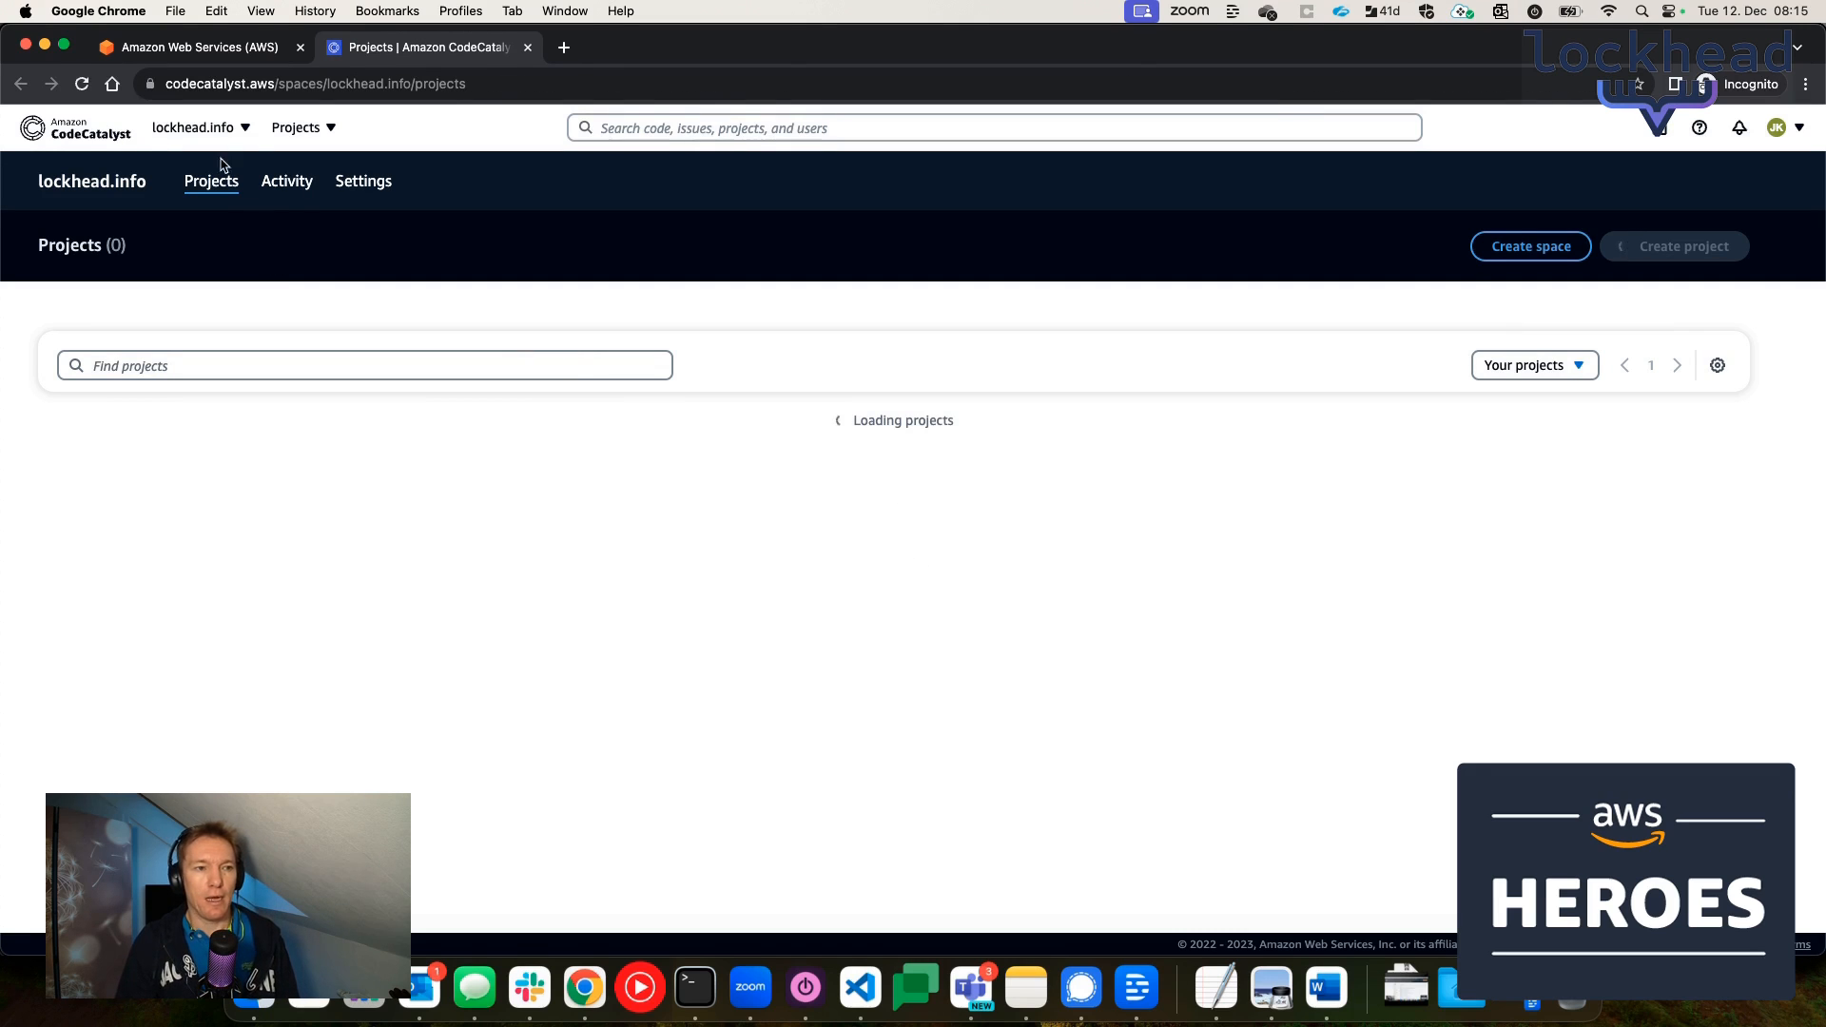
left_click(211, 130)
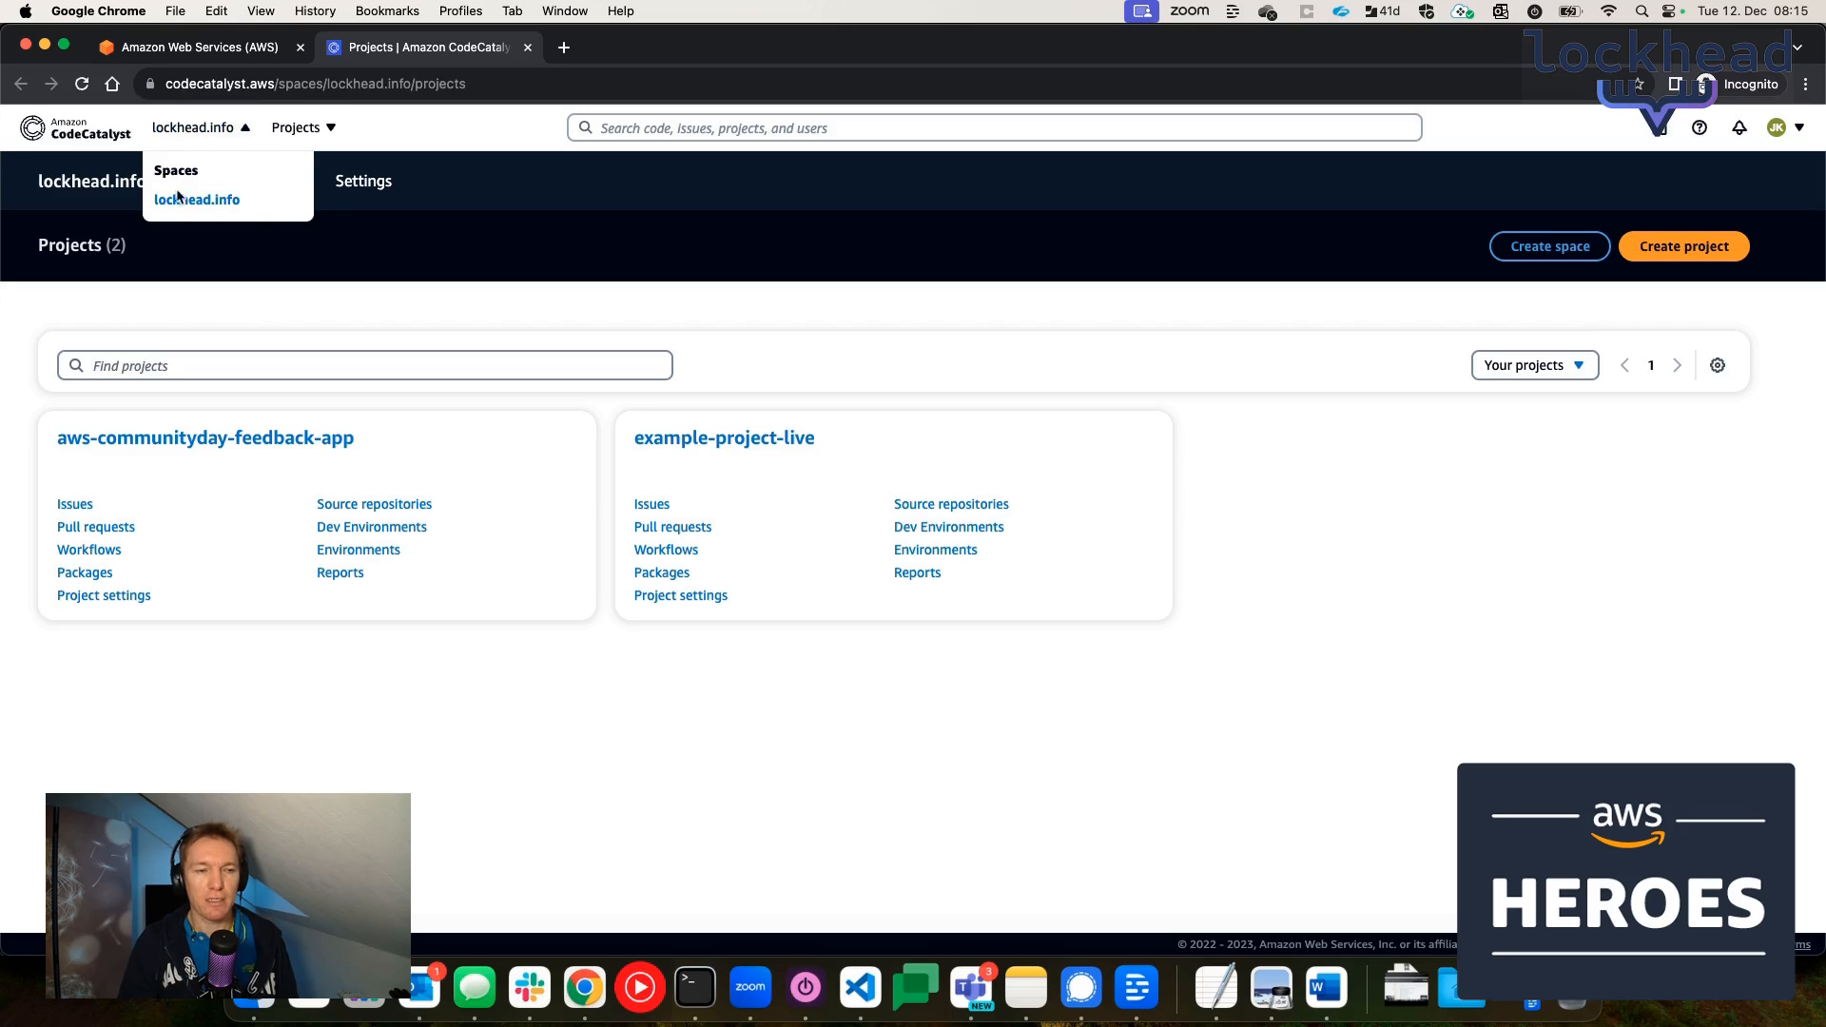
left_click(310, 128)
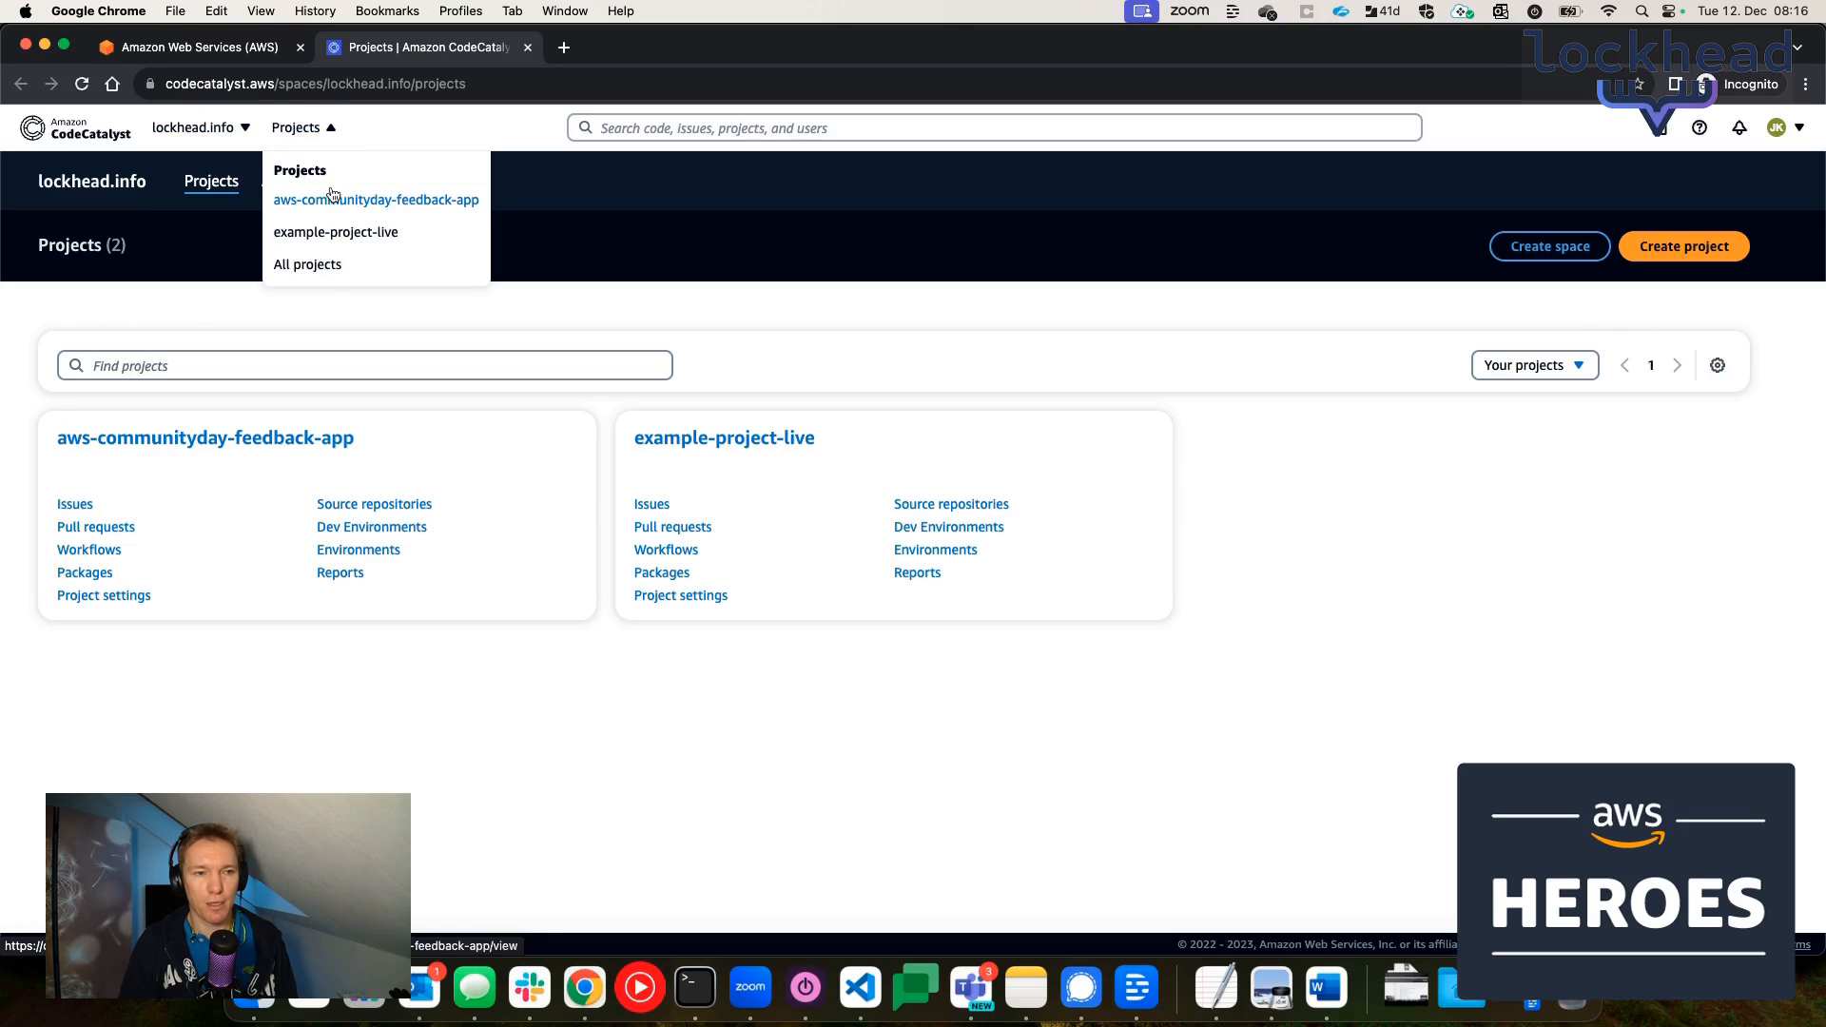
left_click(504, 333)
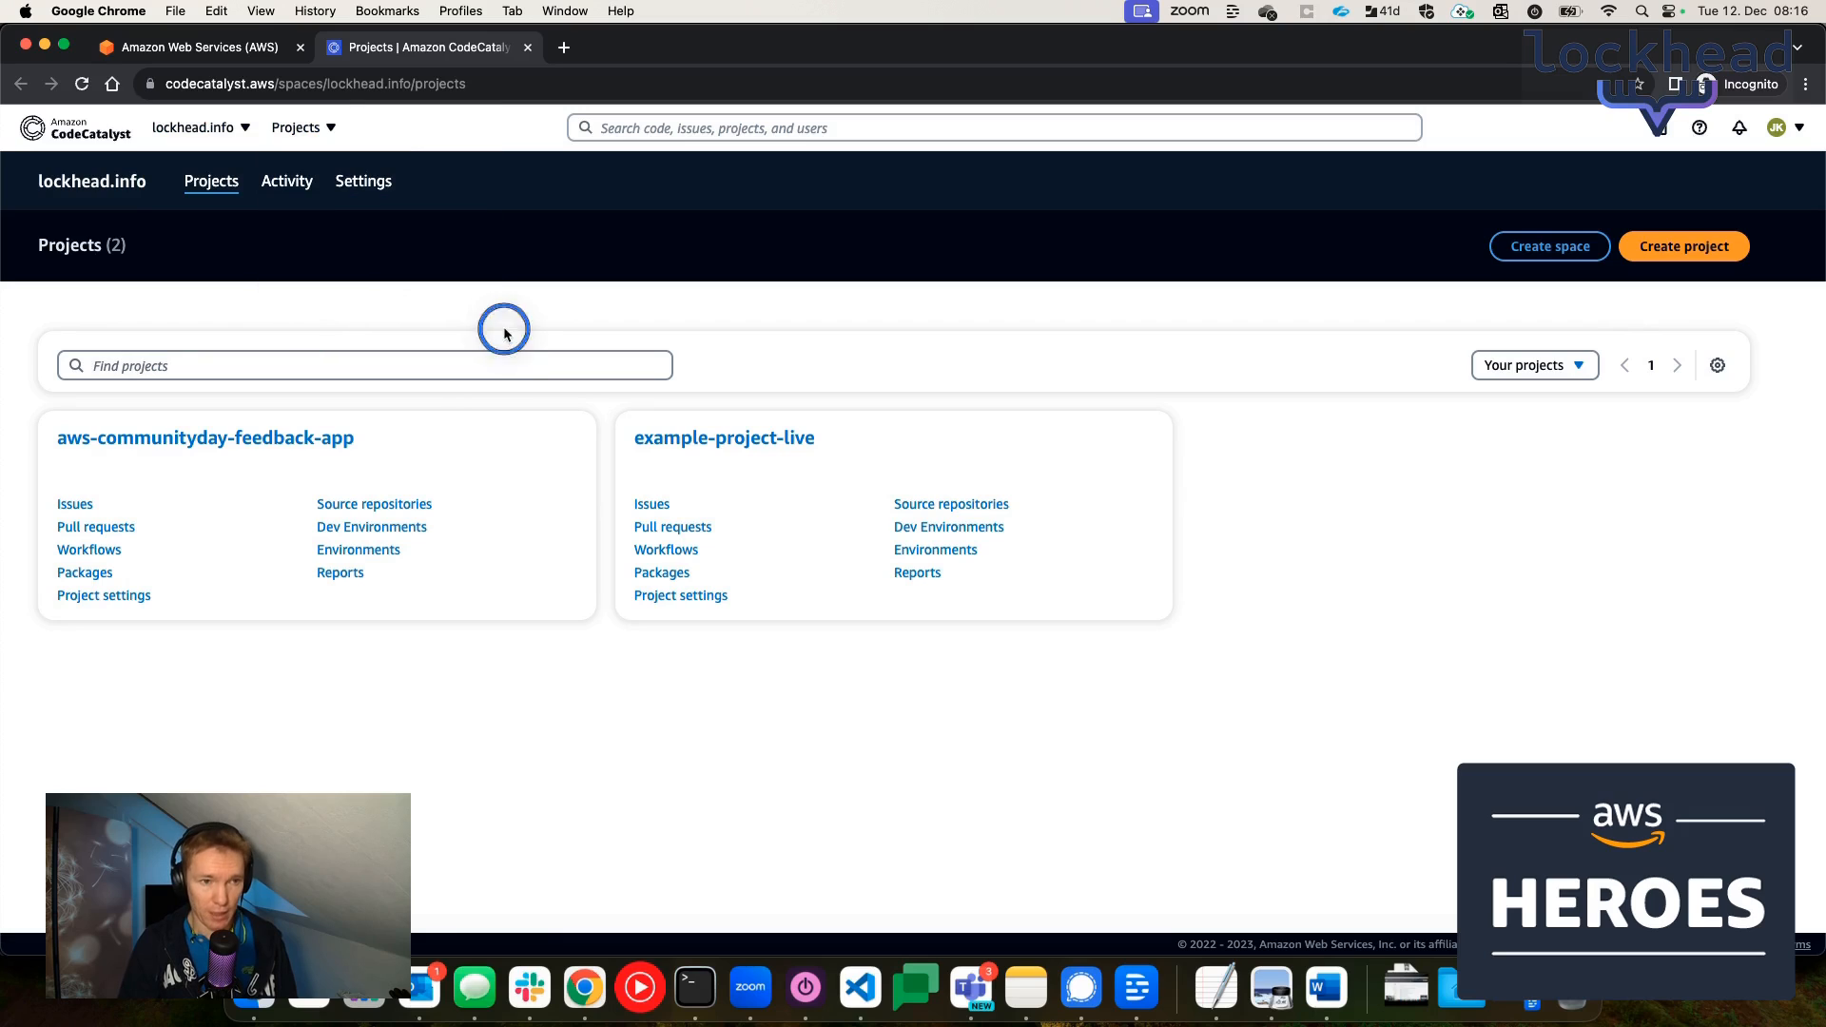
left_click(347, 181)
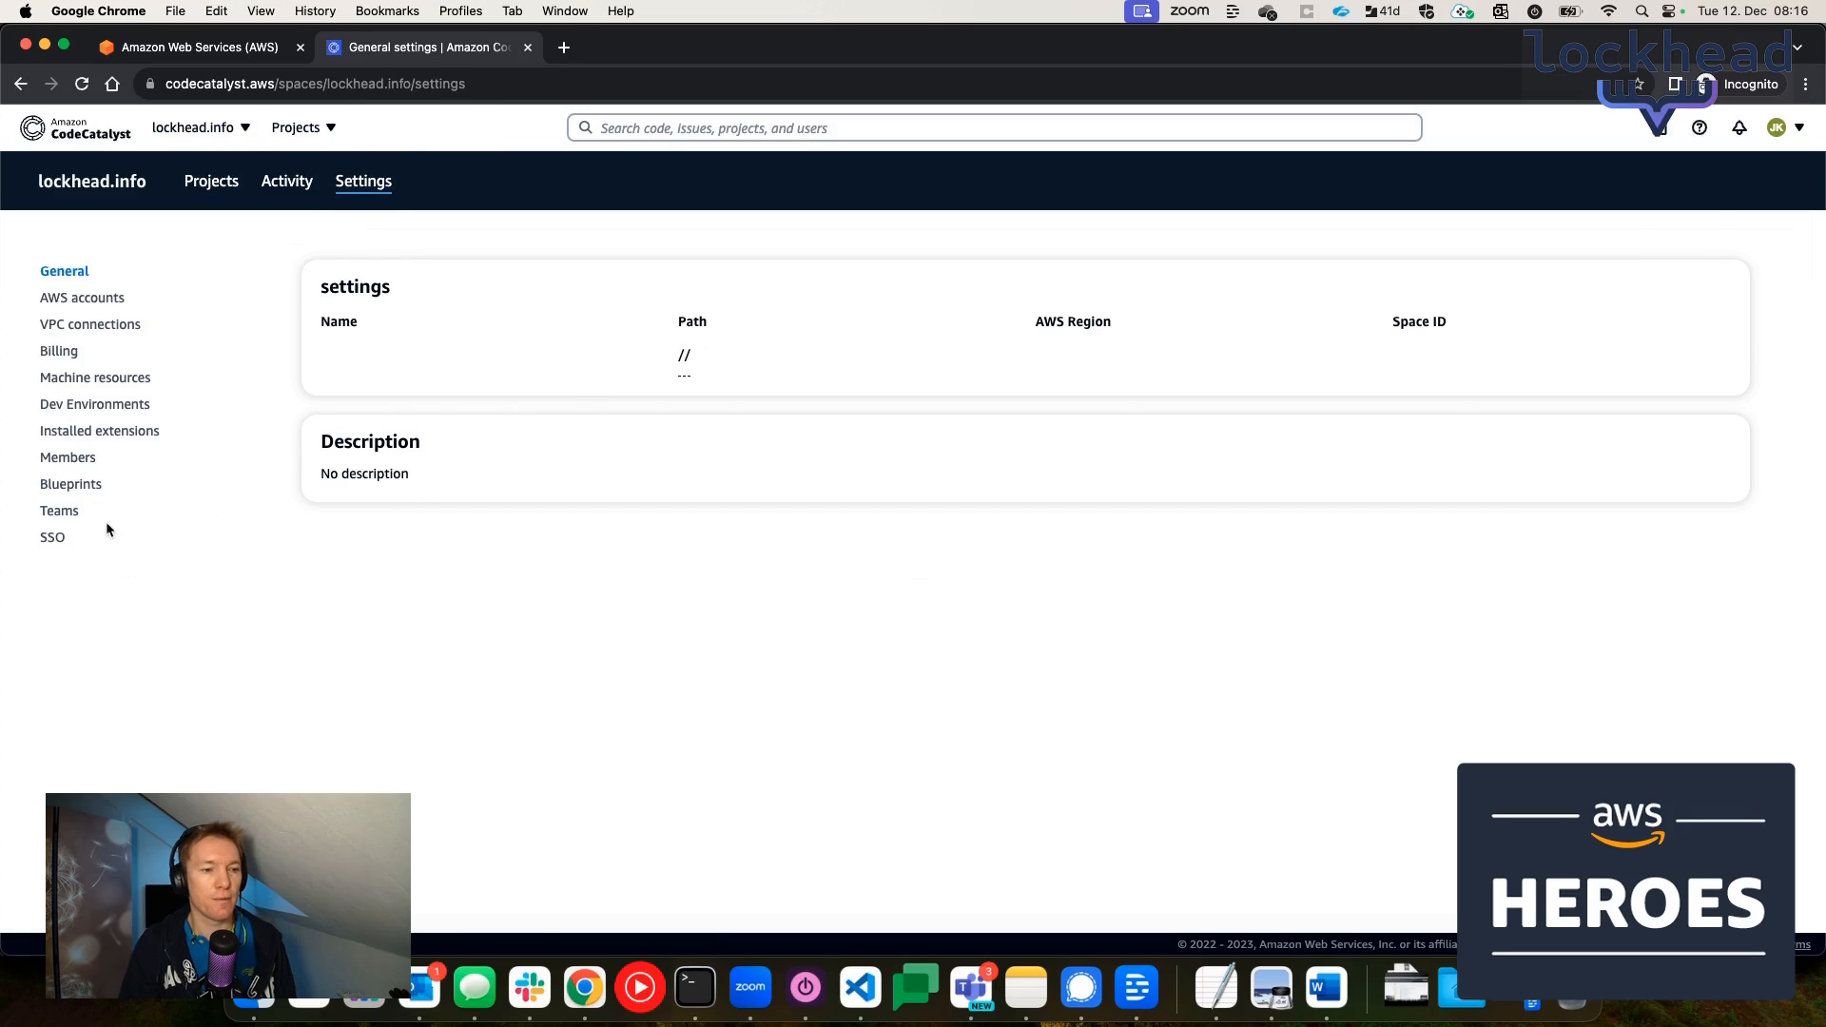
- Review the space's Teams, members and SSO page showing CodeCatalyst-Users and CodeCatalyst-Administrators connected
left_click(60, 517)
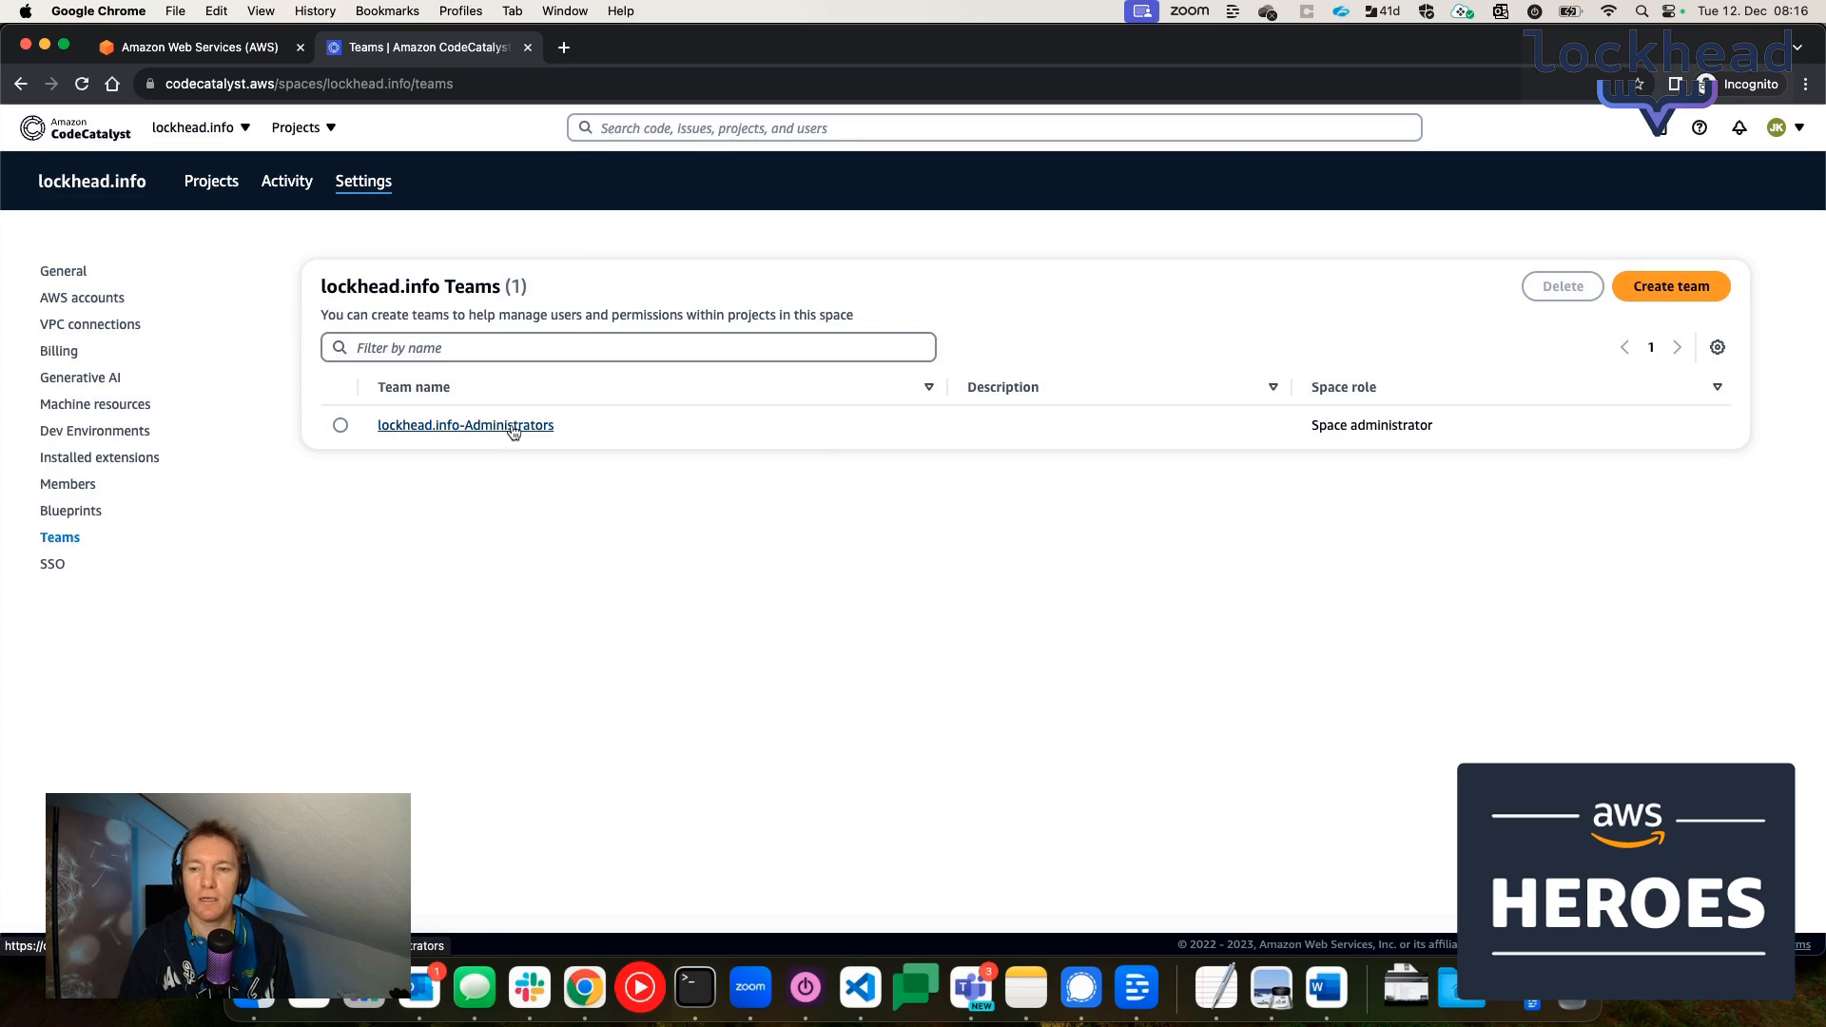
left_click(53, 566)
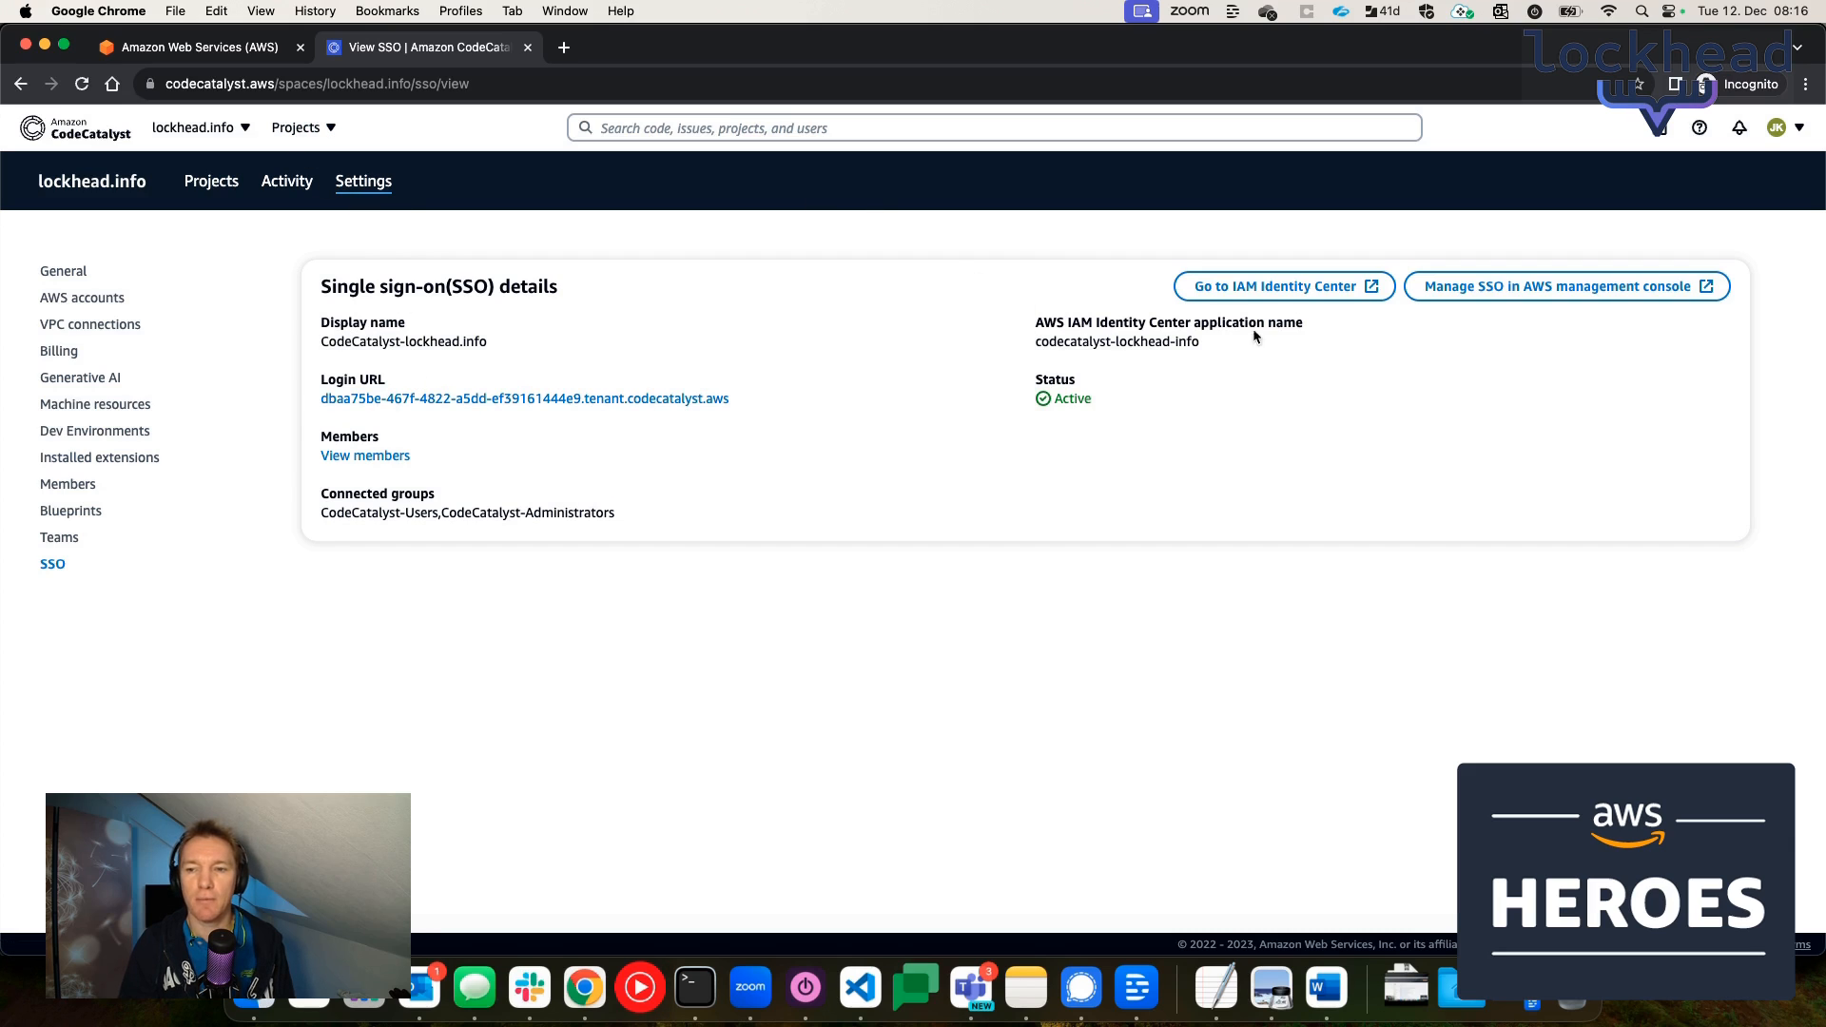
left_click_drag(319, 517, 681, 518)
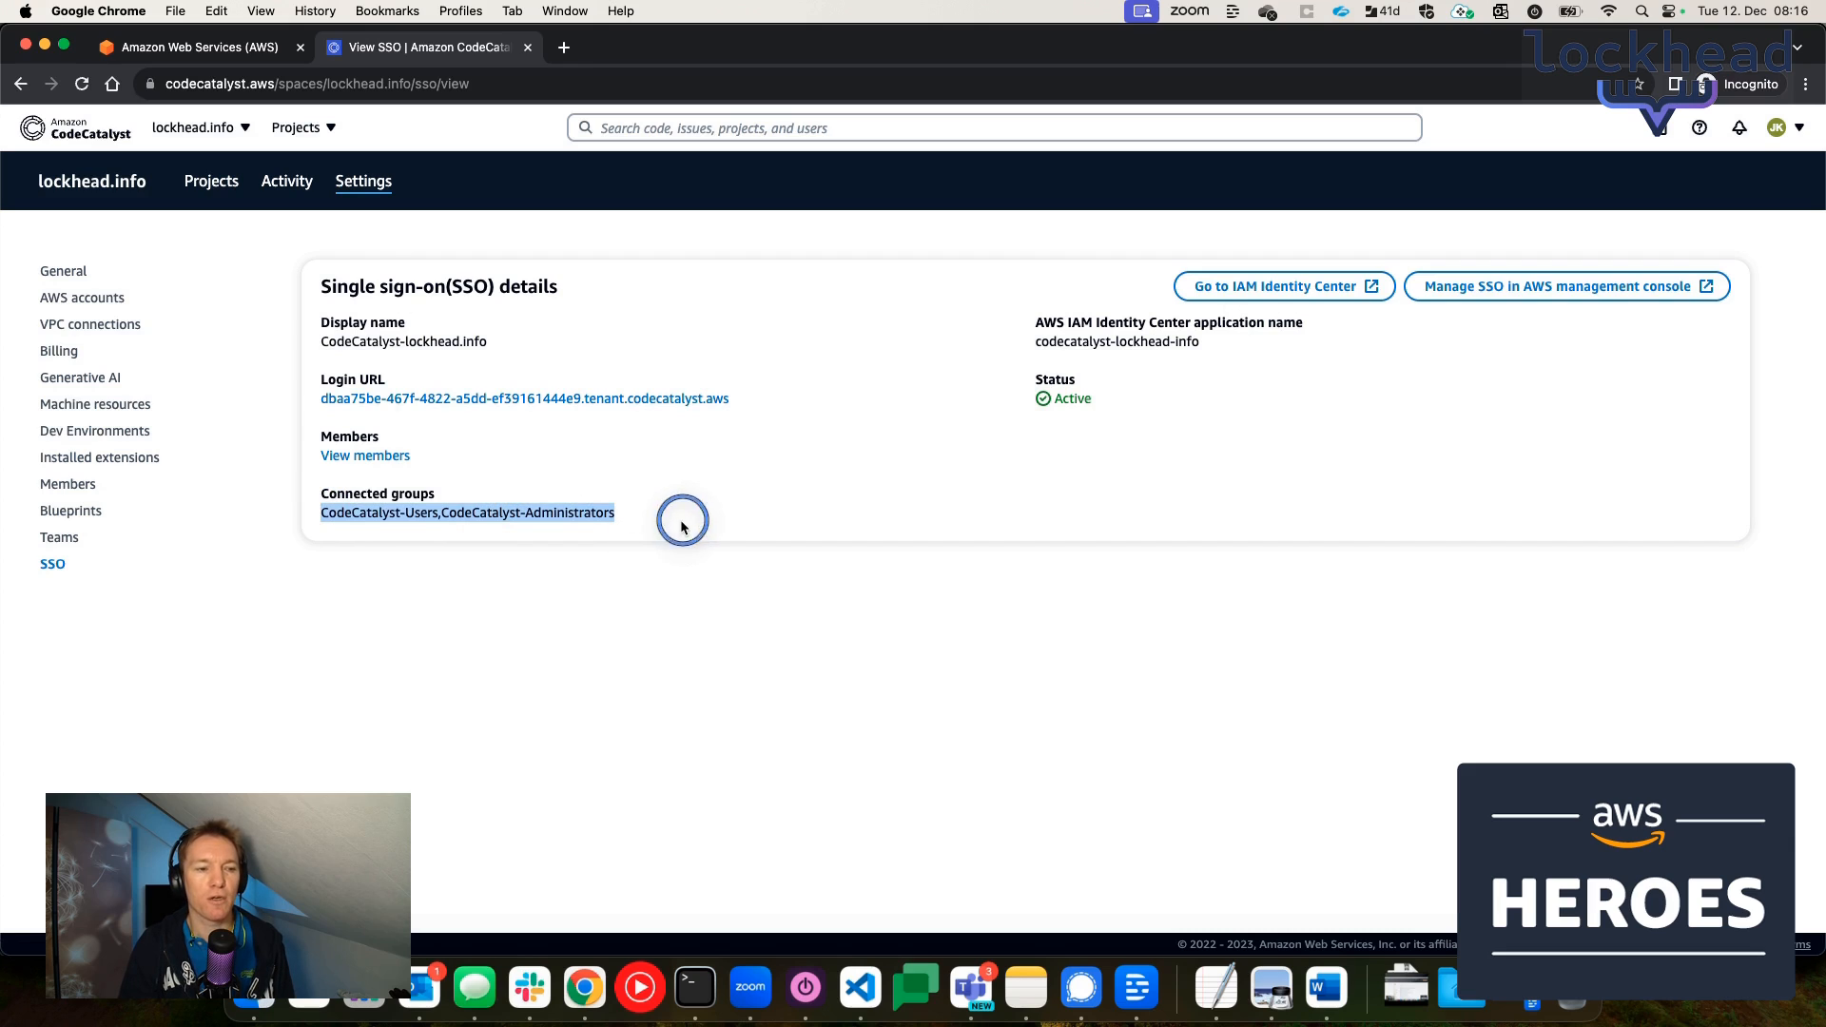
left_click(360, 460)
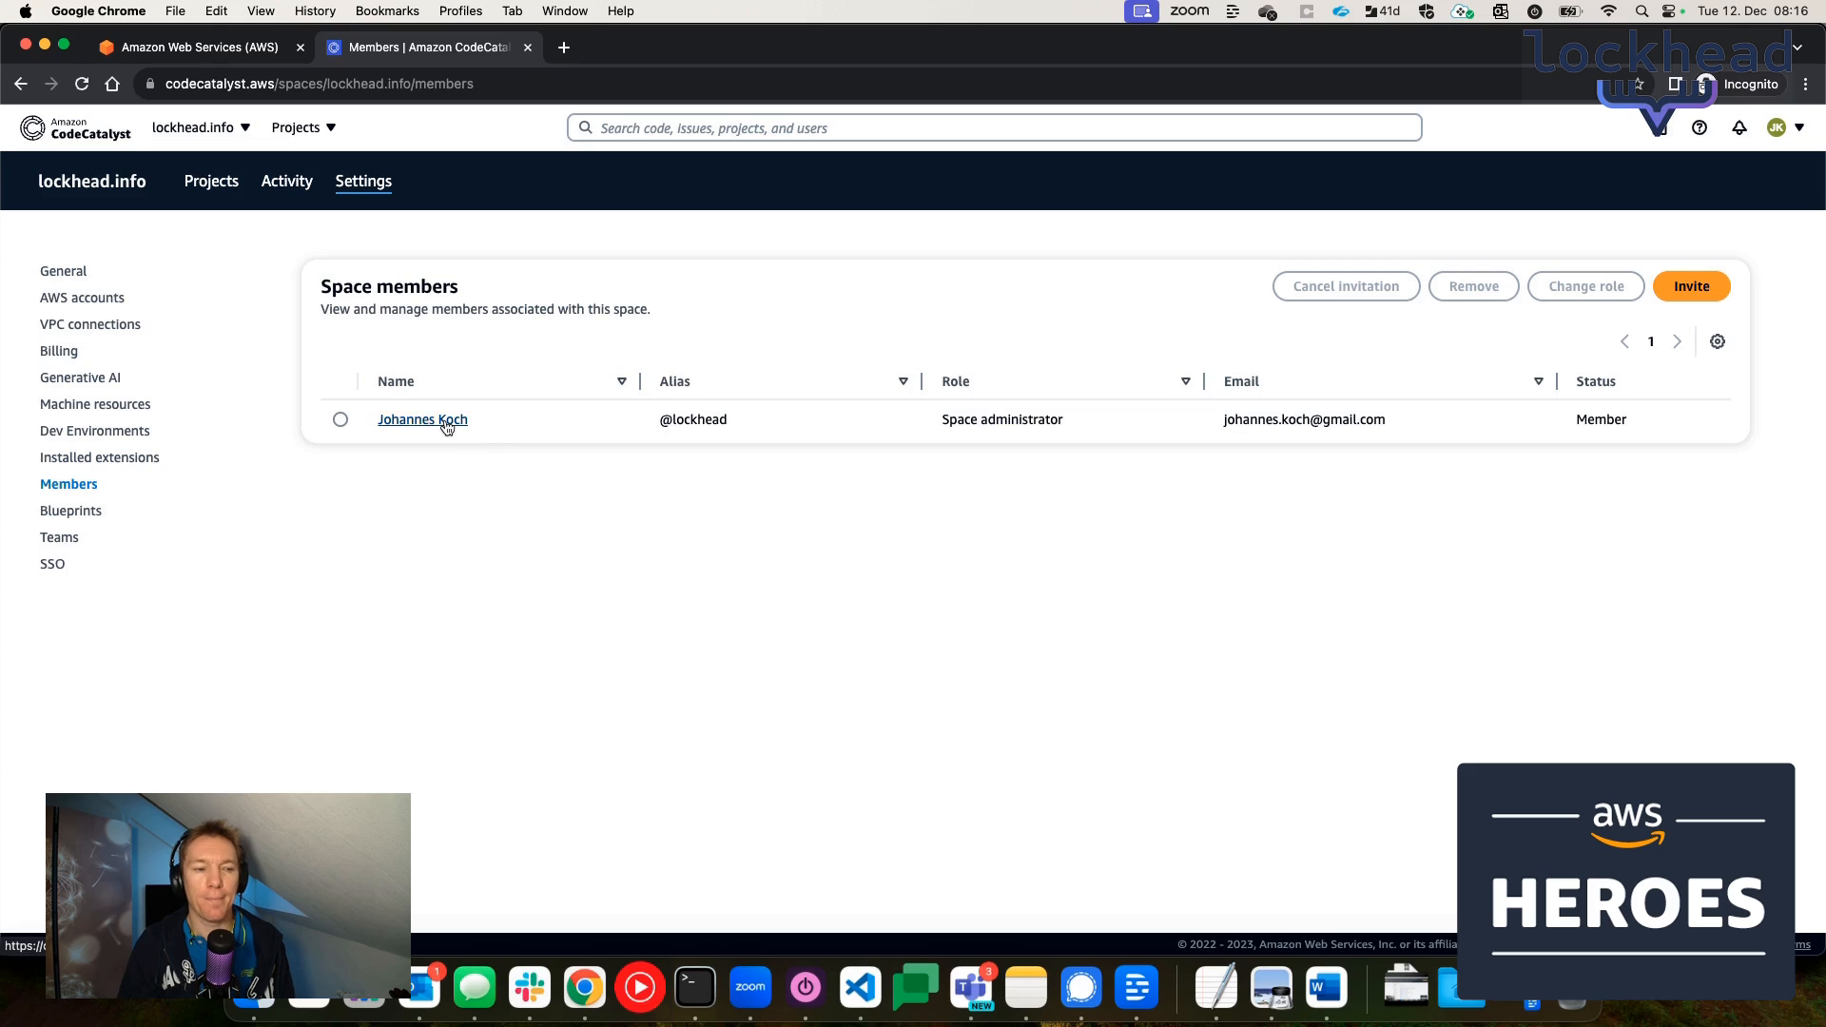
left_click(55, 565)
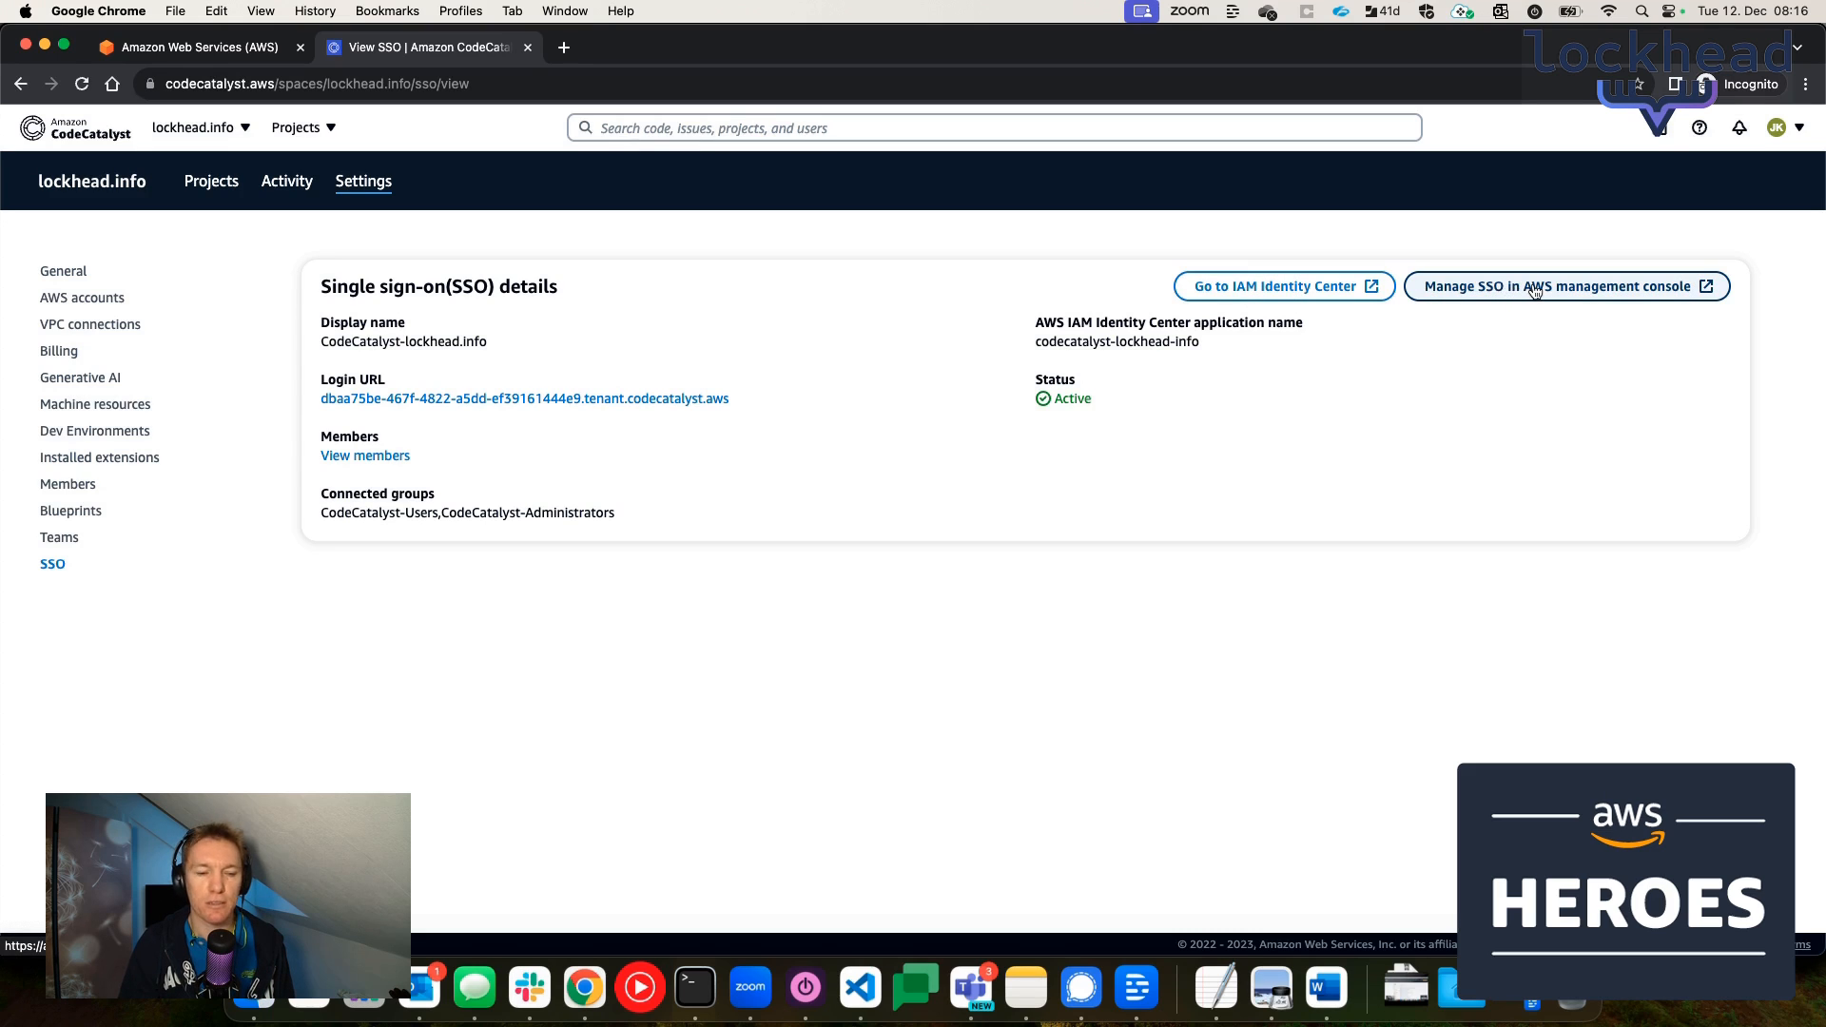
right_click(584, 987)
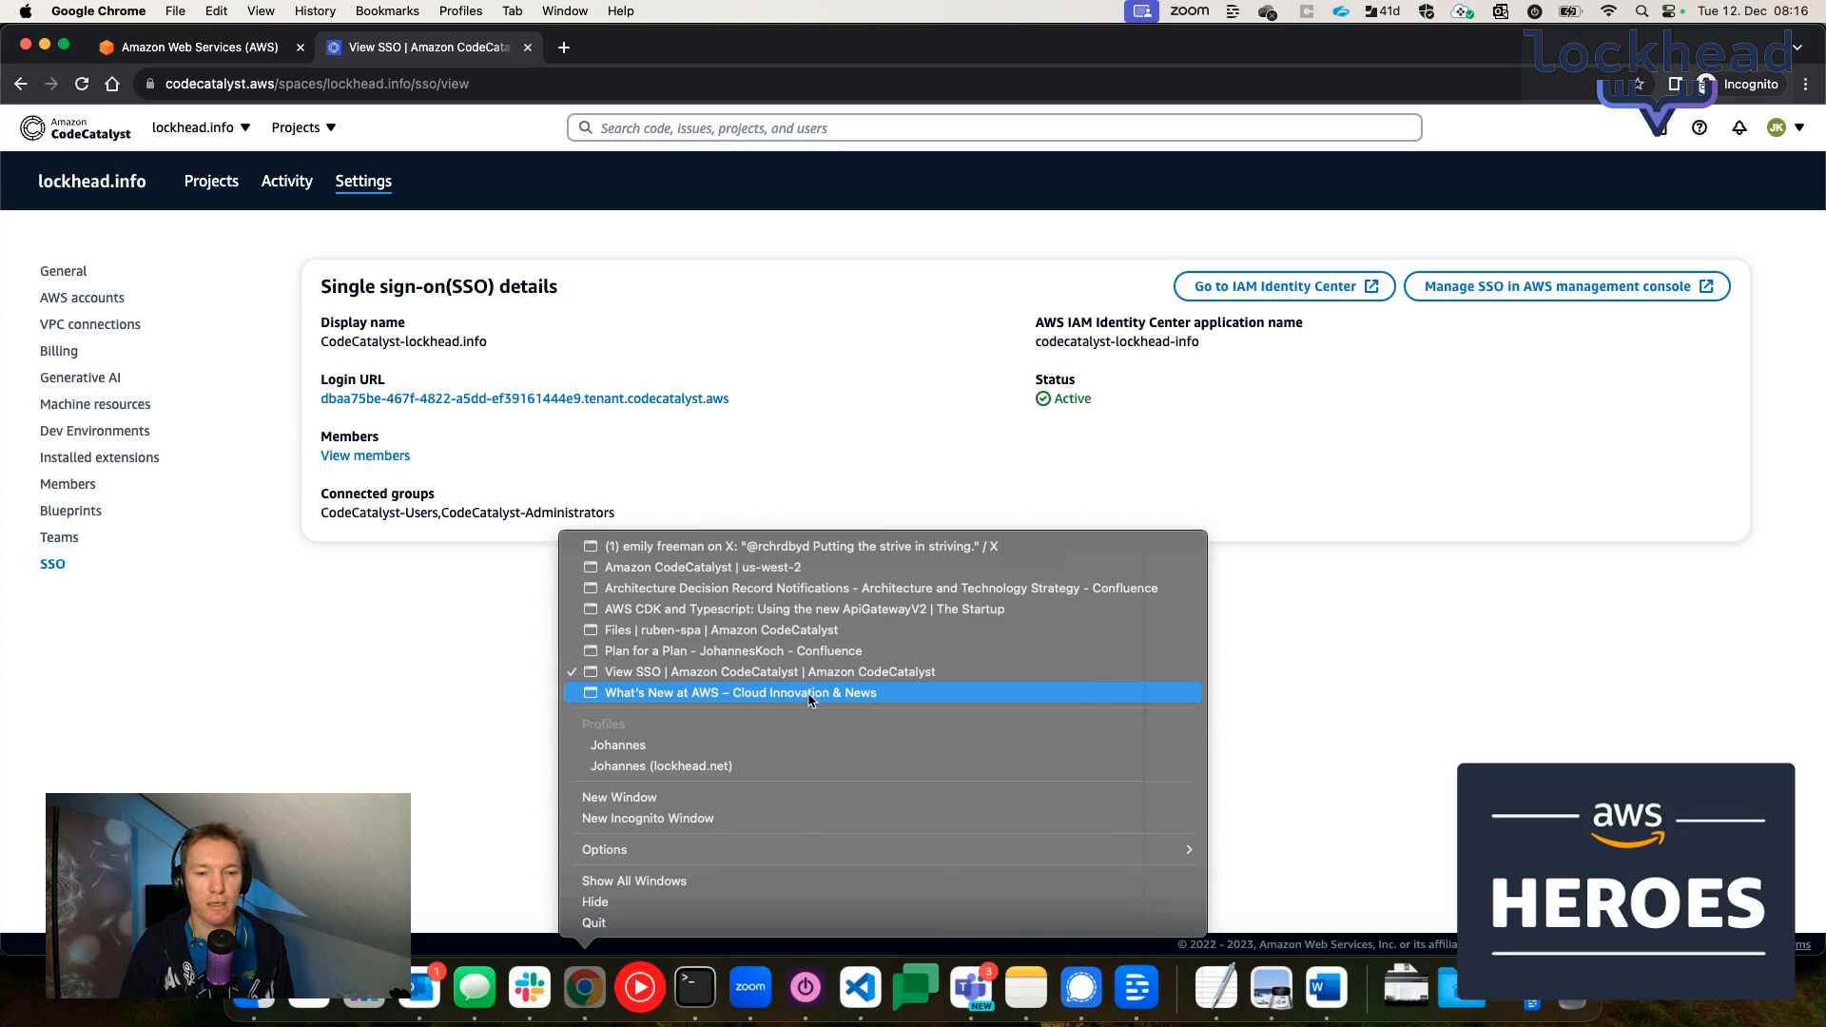
- In the us-west-2 console window, open the lockhead.info space's IAM Identity Center page
left_click(801, 569)
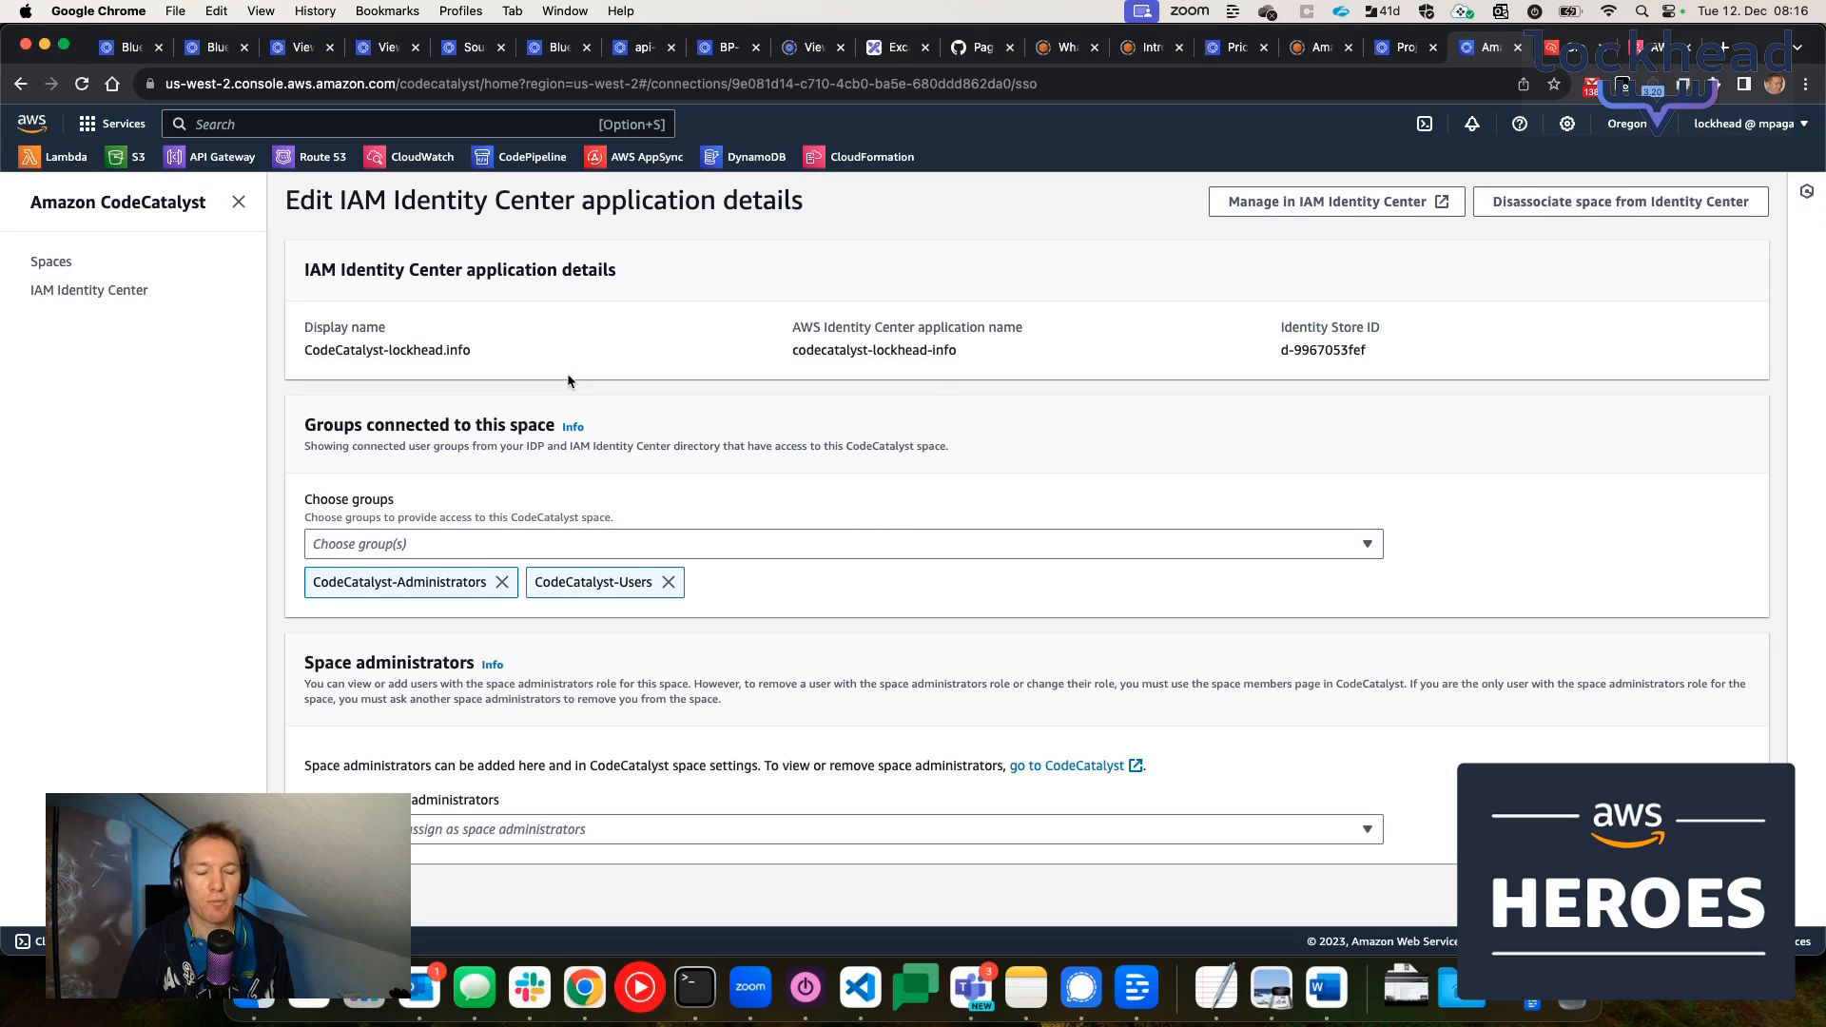
scroll(1008, 586, "up", 1)
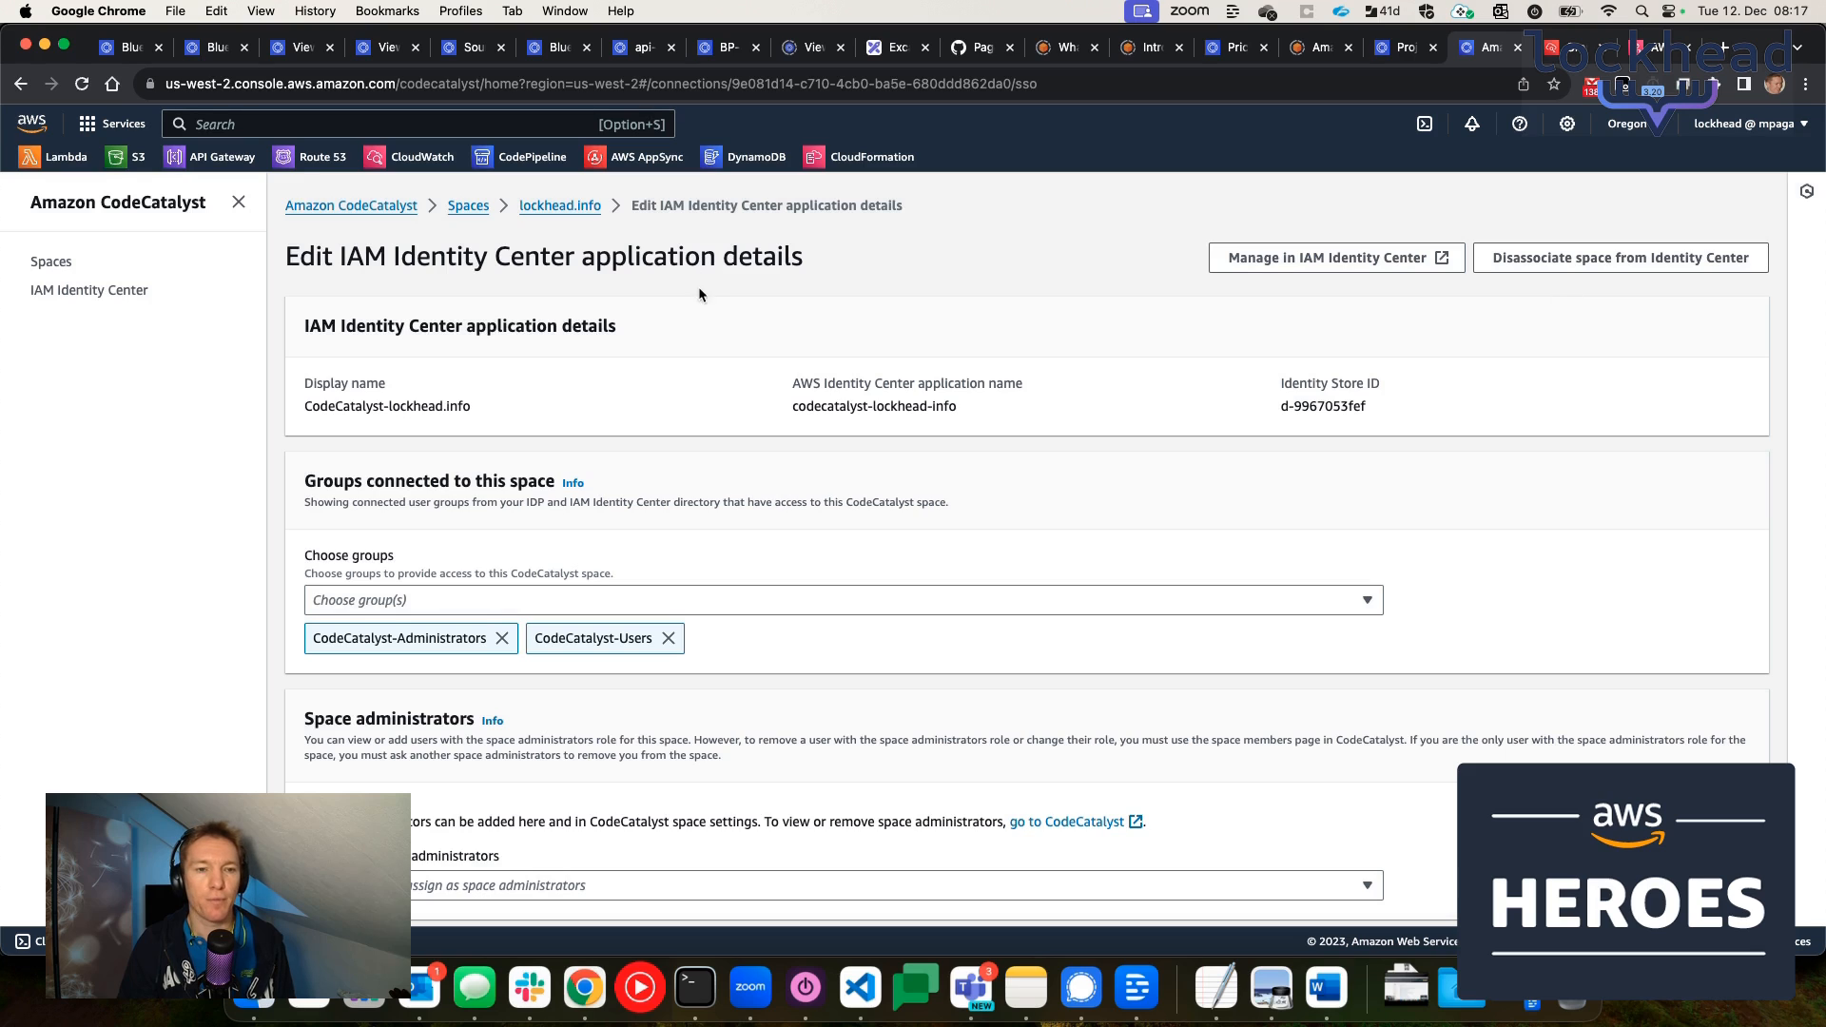
left_click(559, 211)
scroll(531, 362, "down", 5)
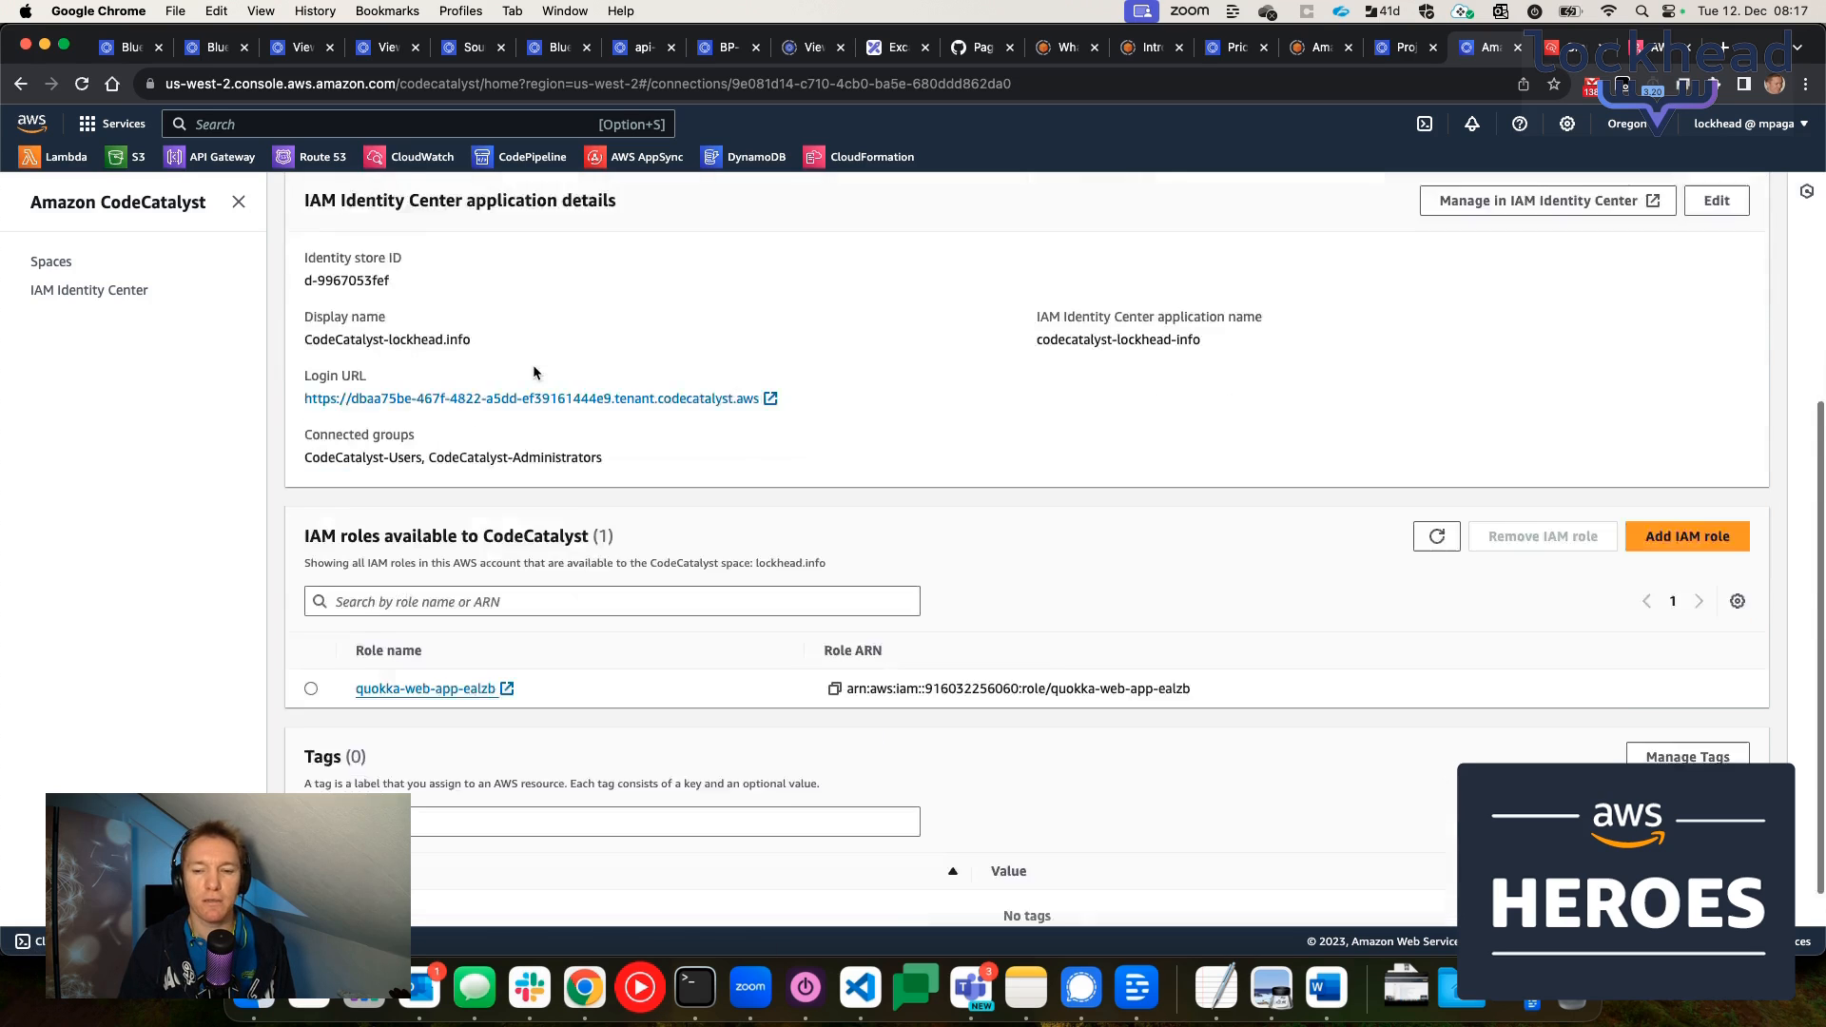
scroll(533, 372, "down", 2)
scroll(635, 337, "up", 7)
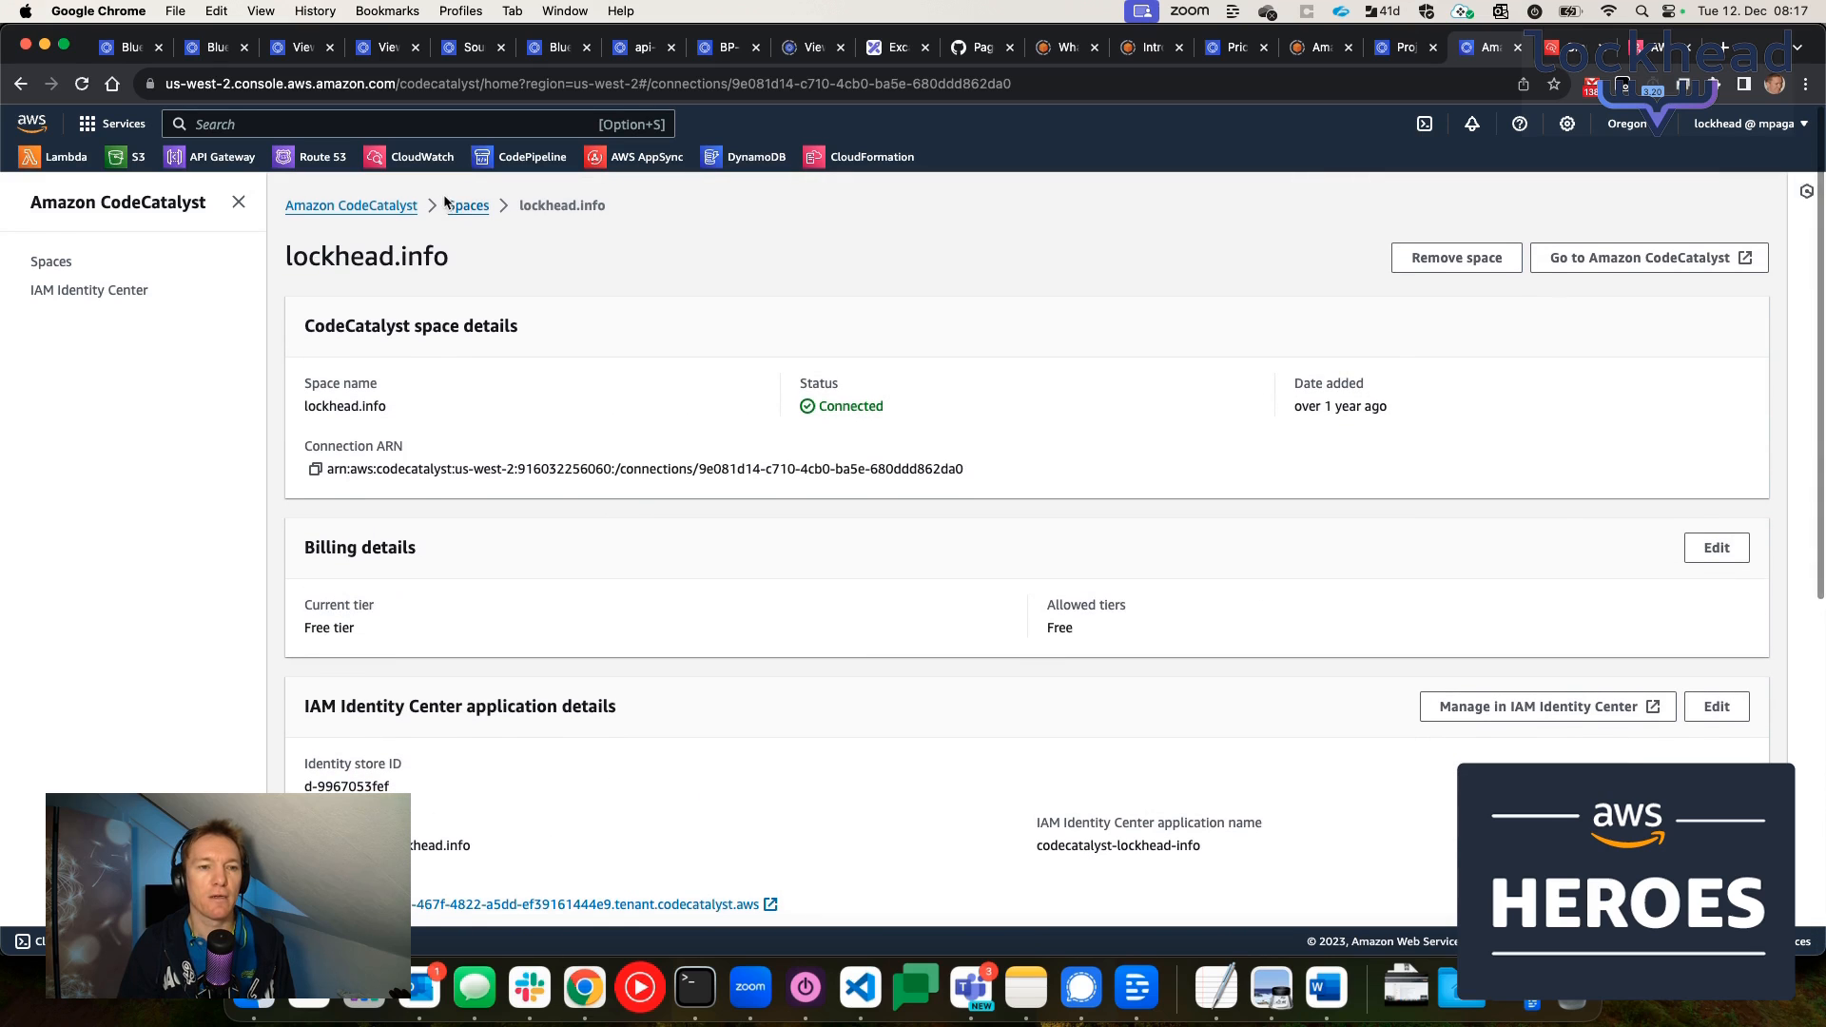
left_click(129, 297)
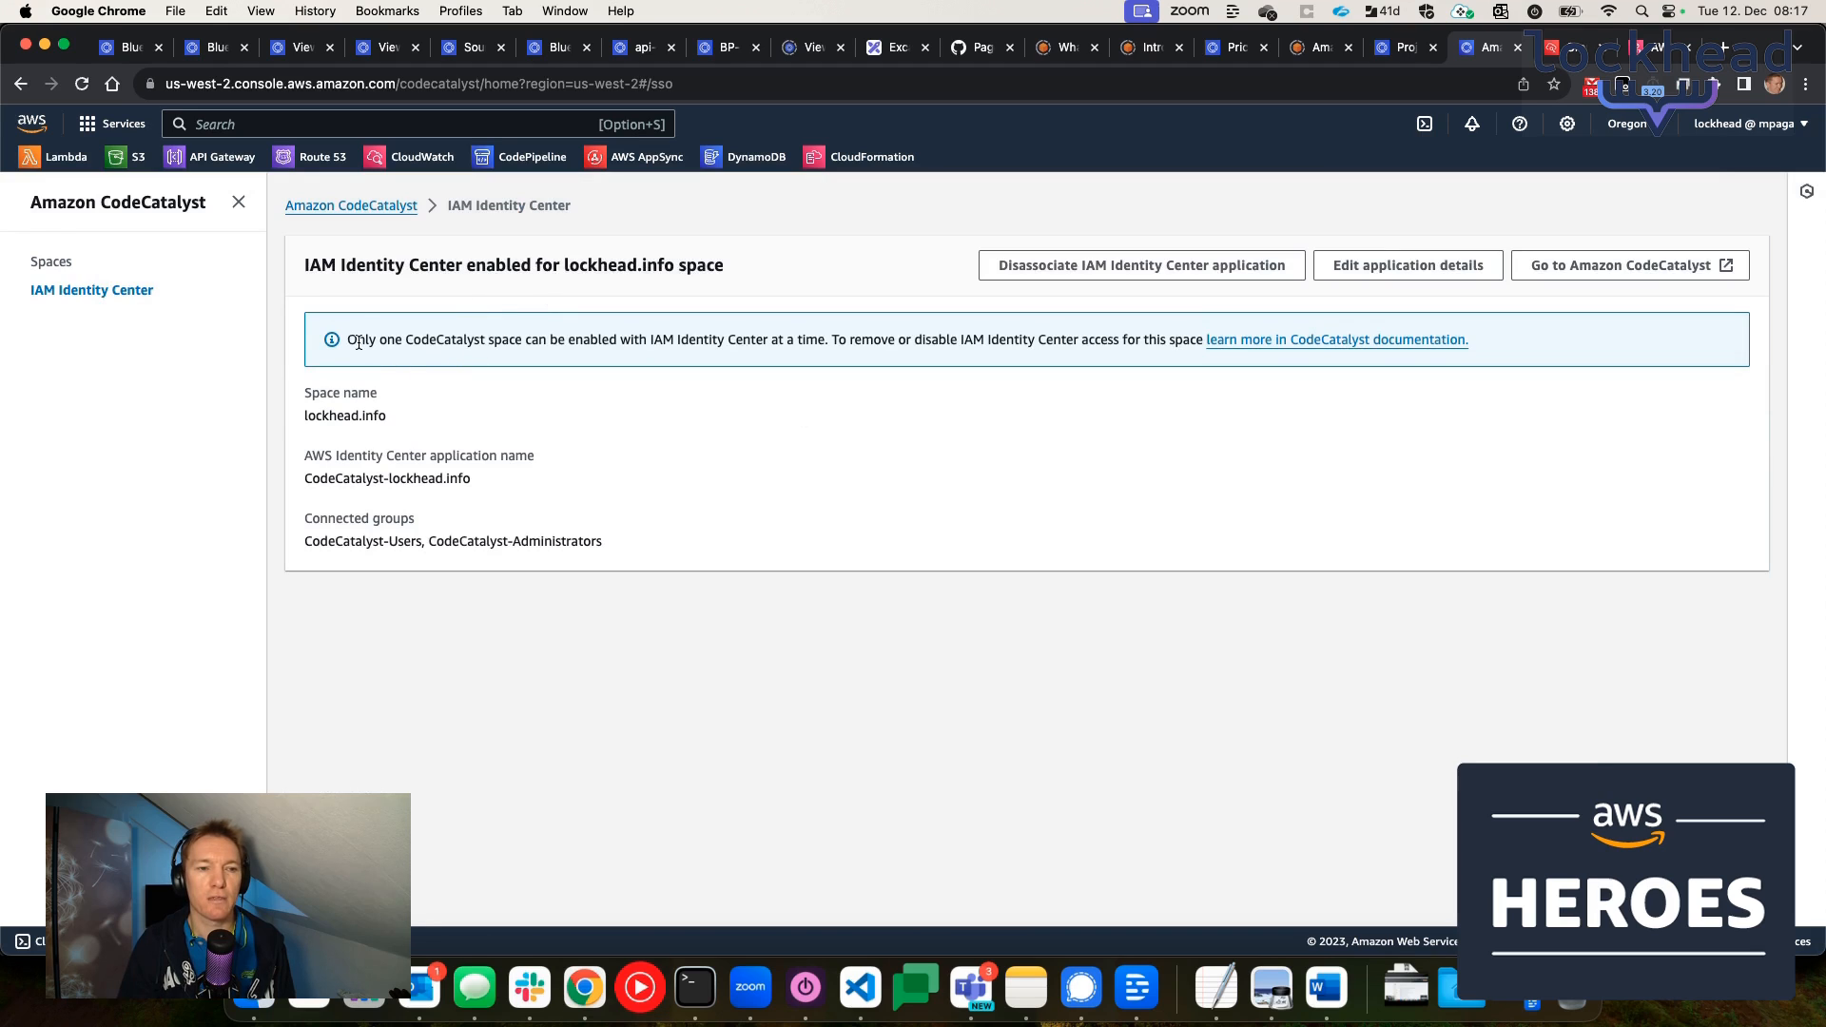
left_click_drag(347, 341, 1453, 345)
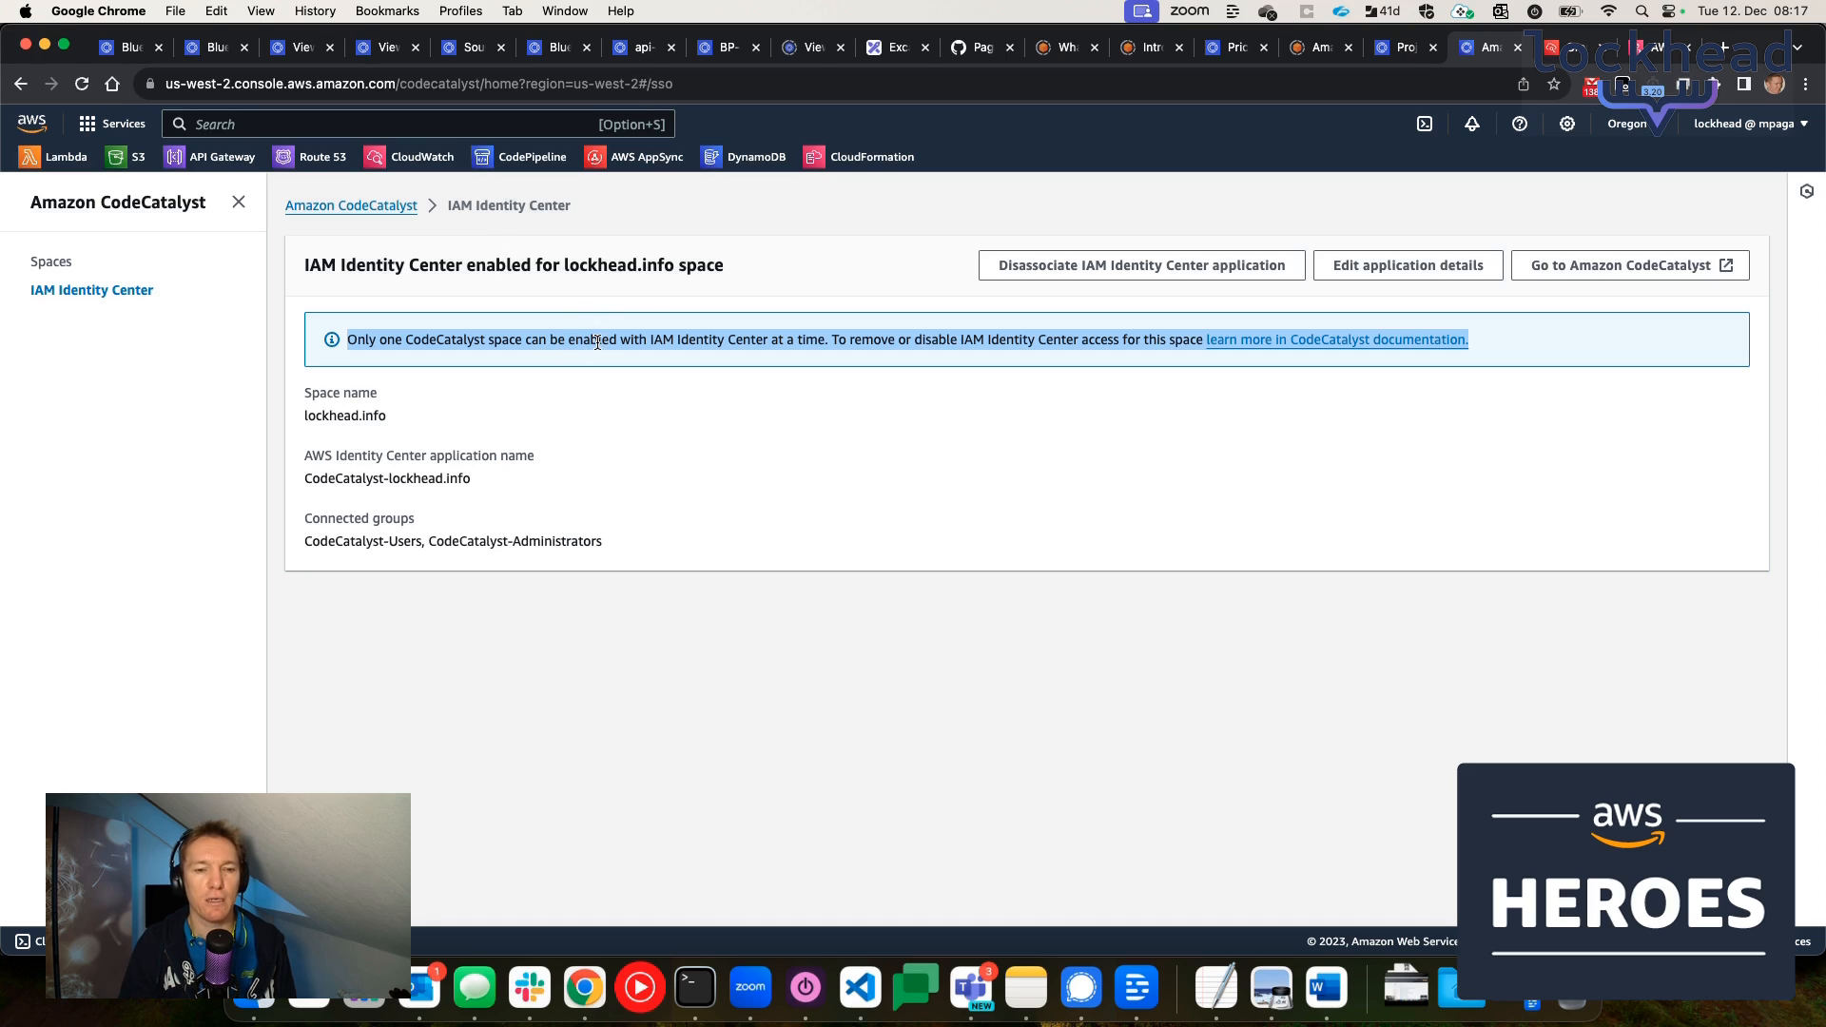
right_click(585, 987)
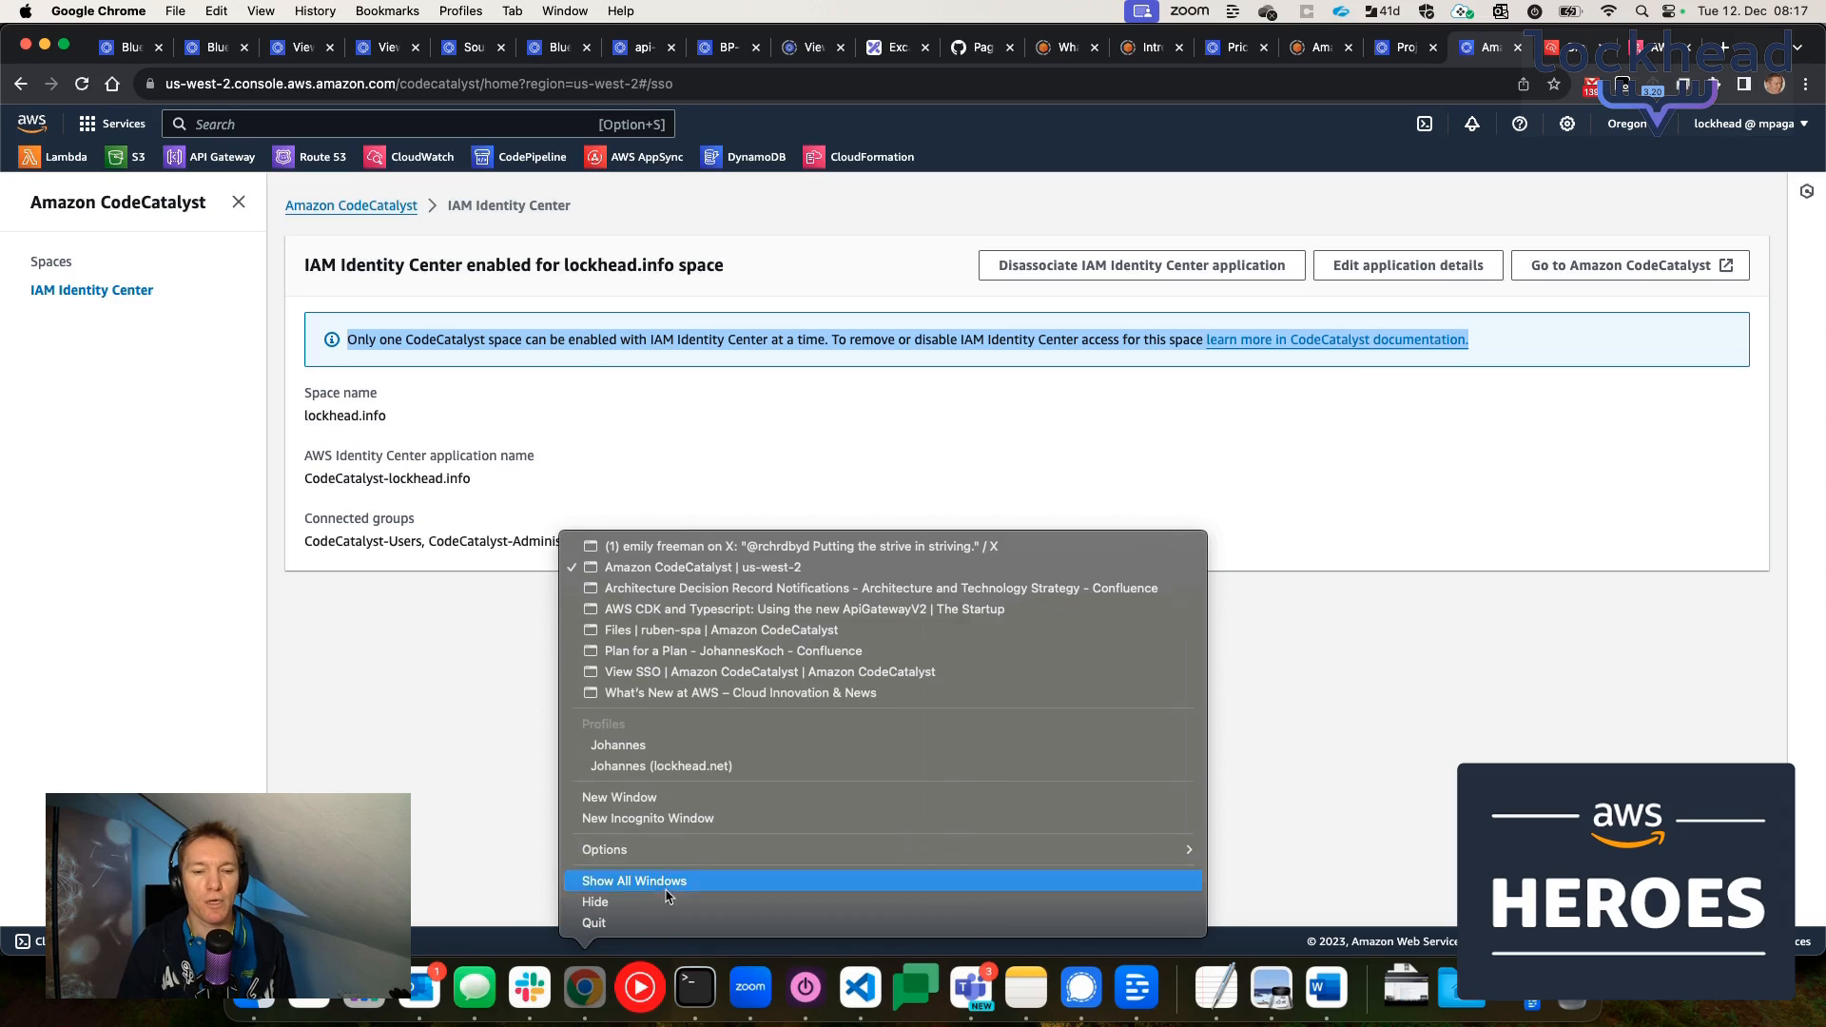
left_click(785, 677)
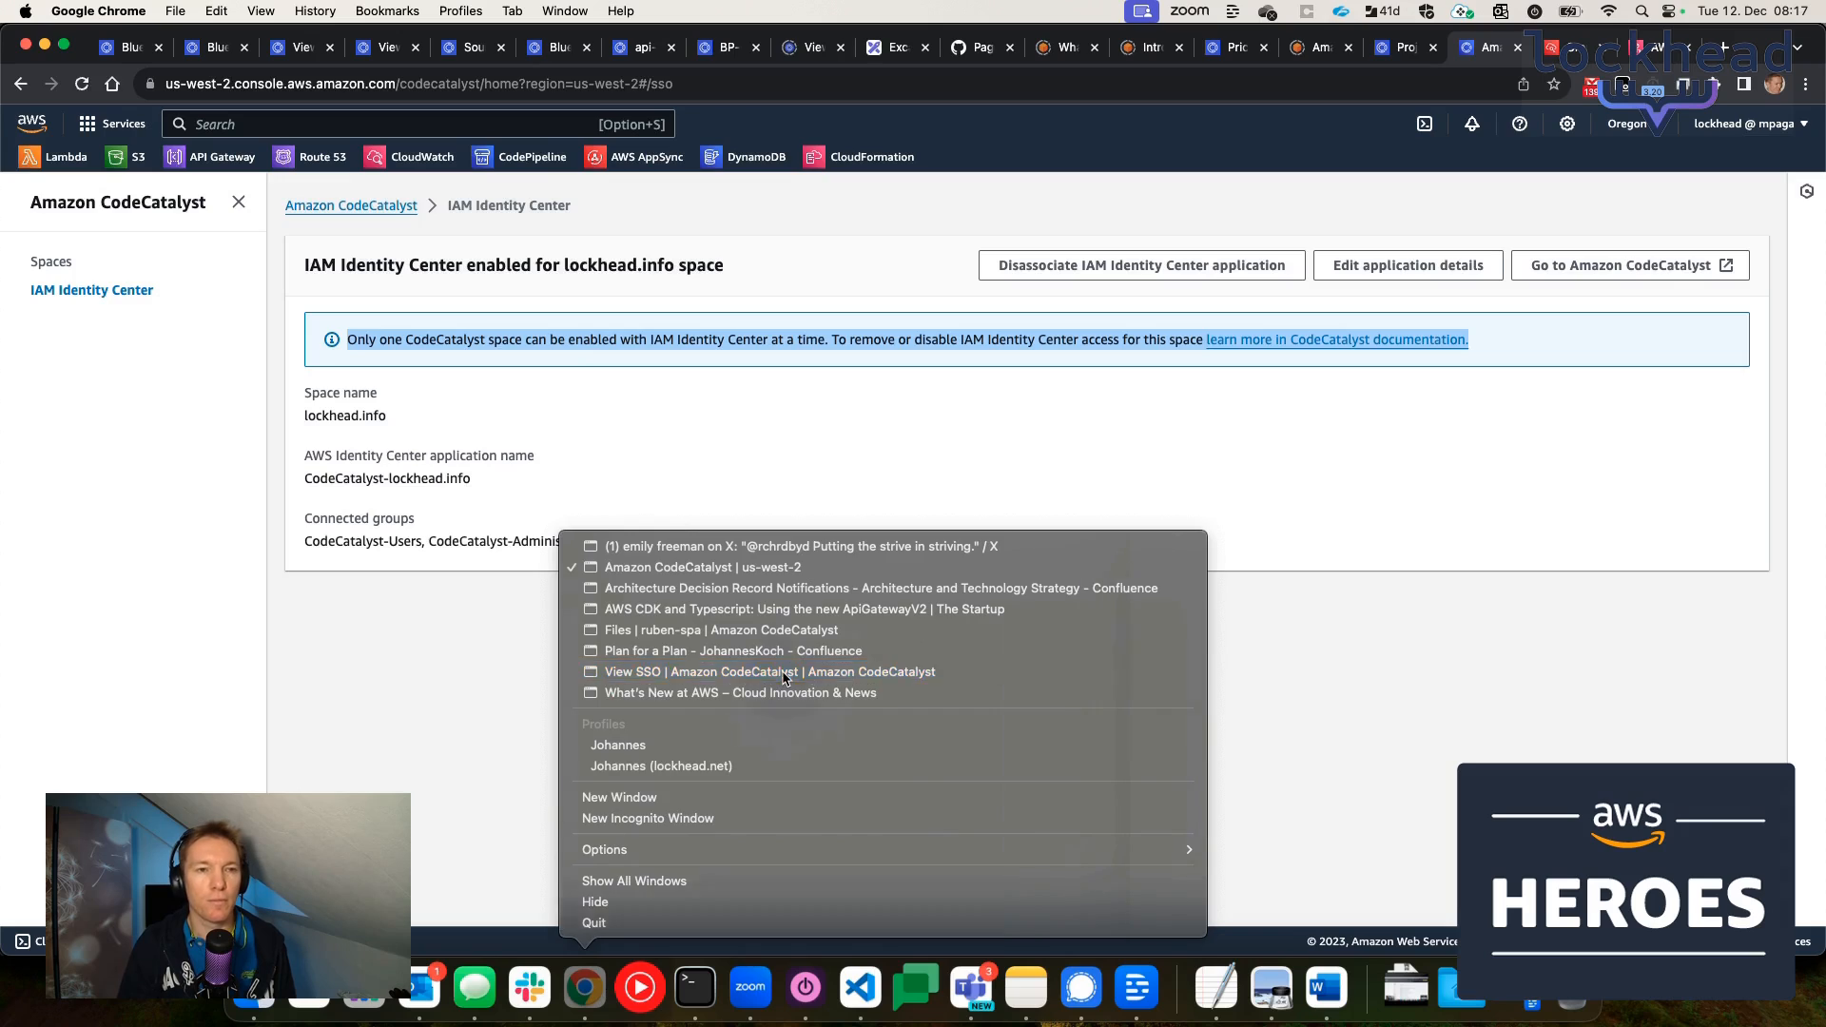
left_click(171, 47)
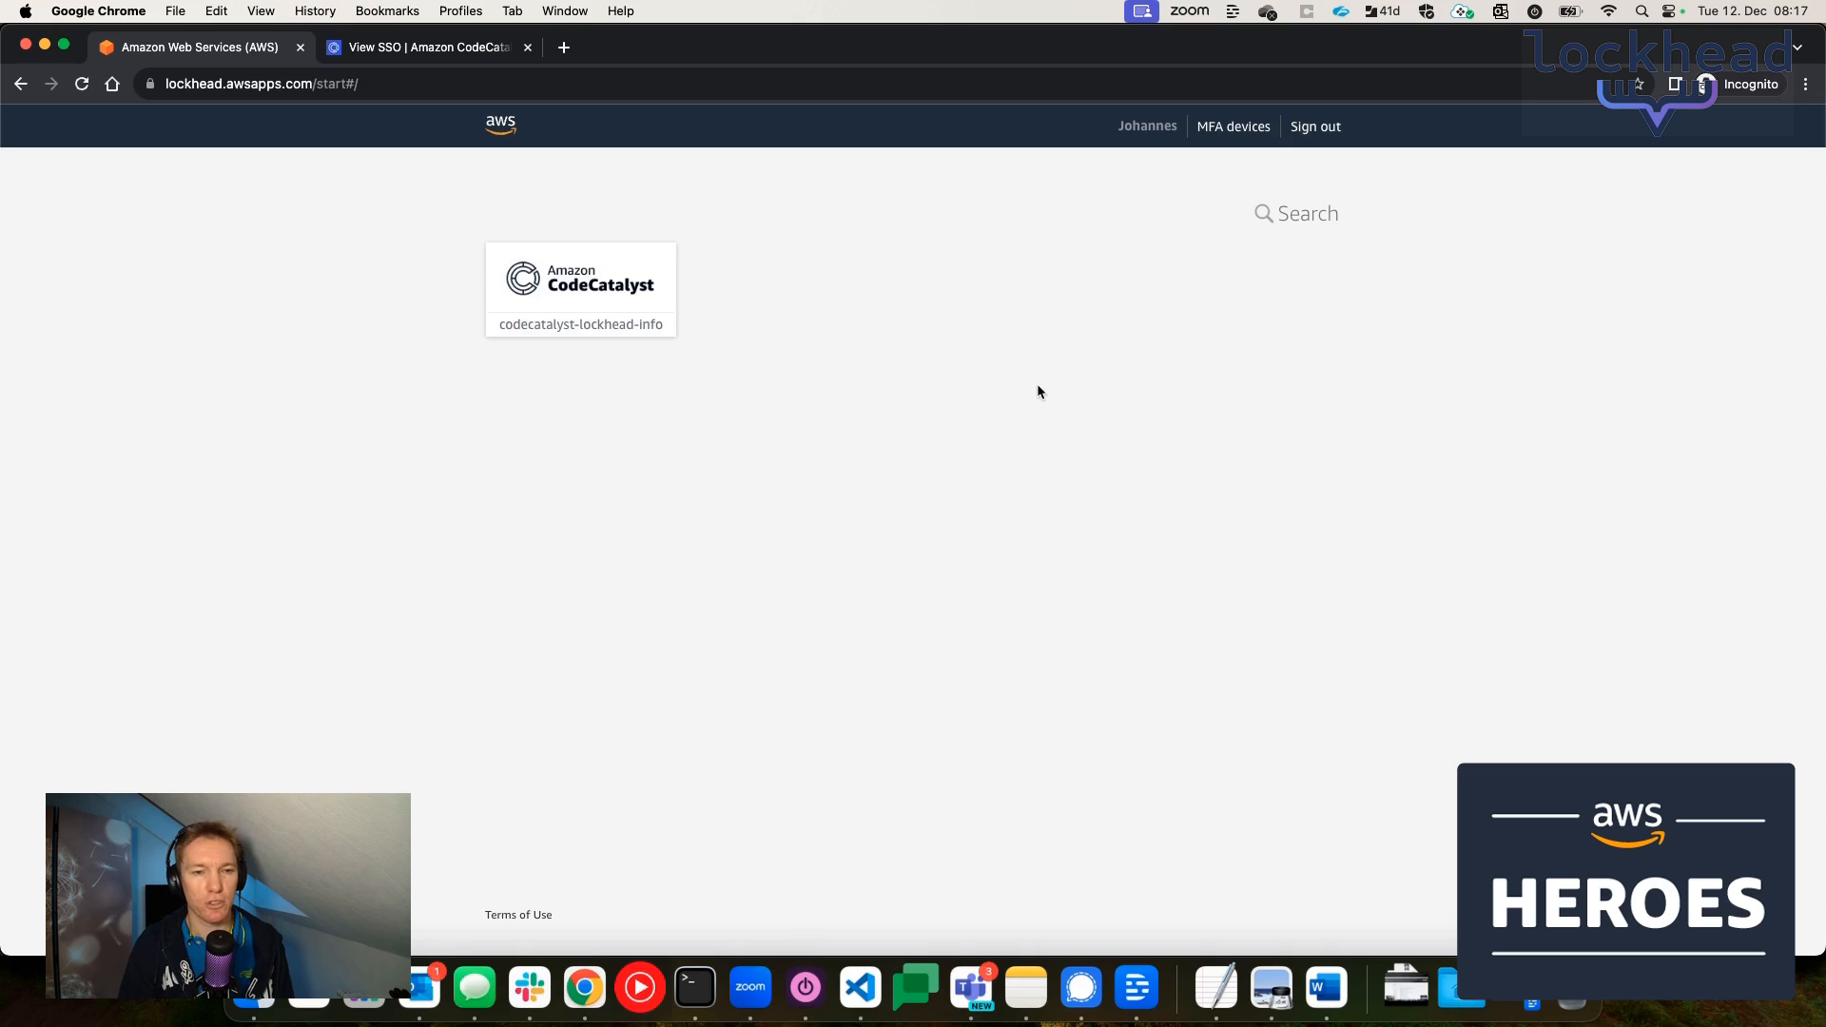
left_click(357, 47)
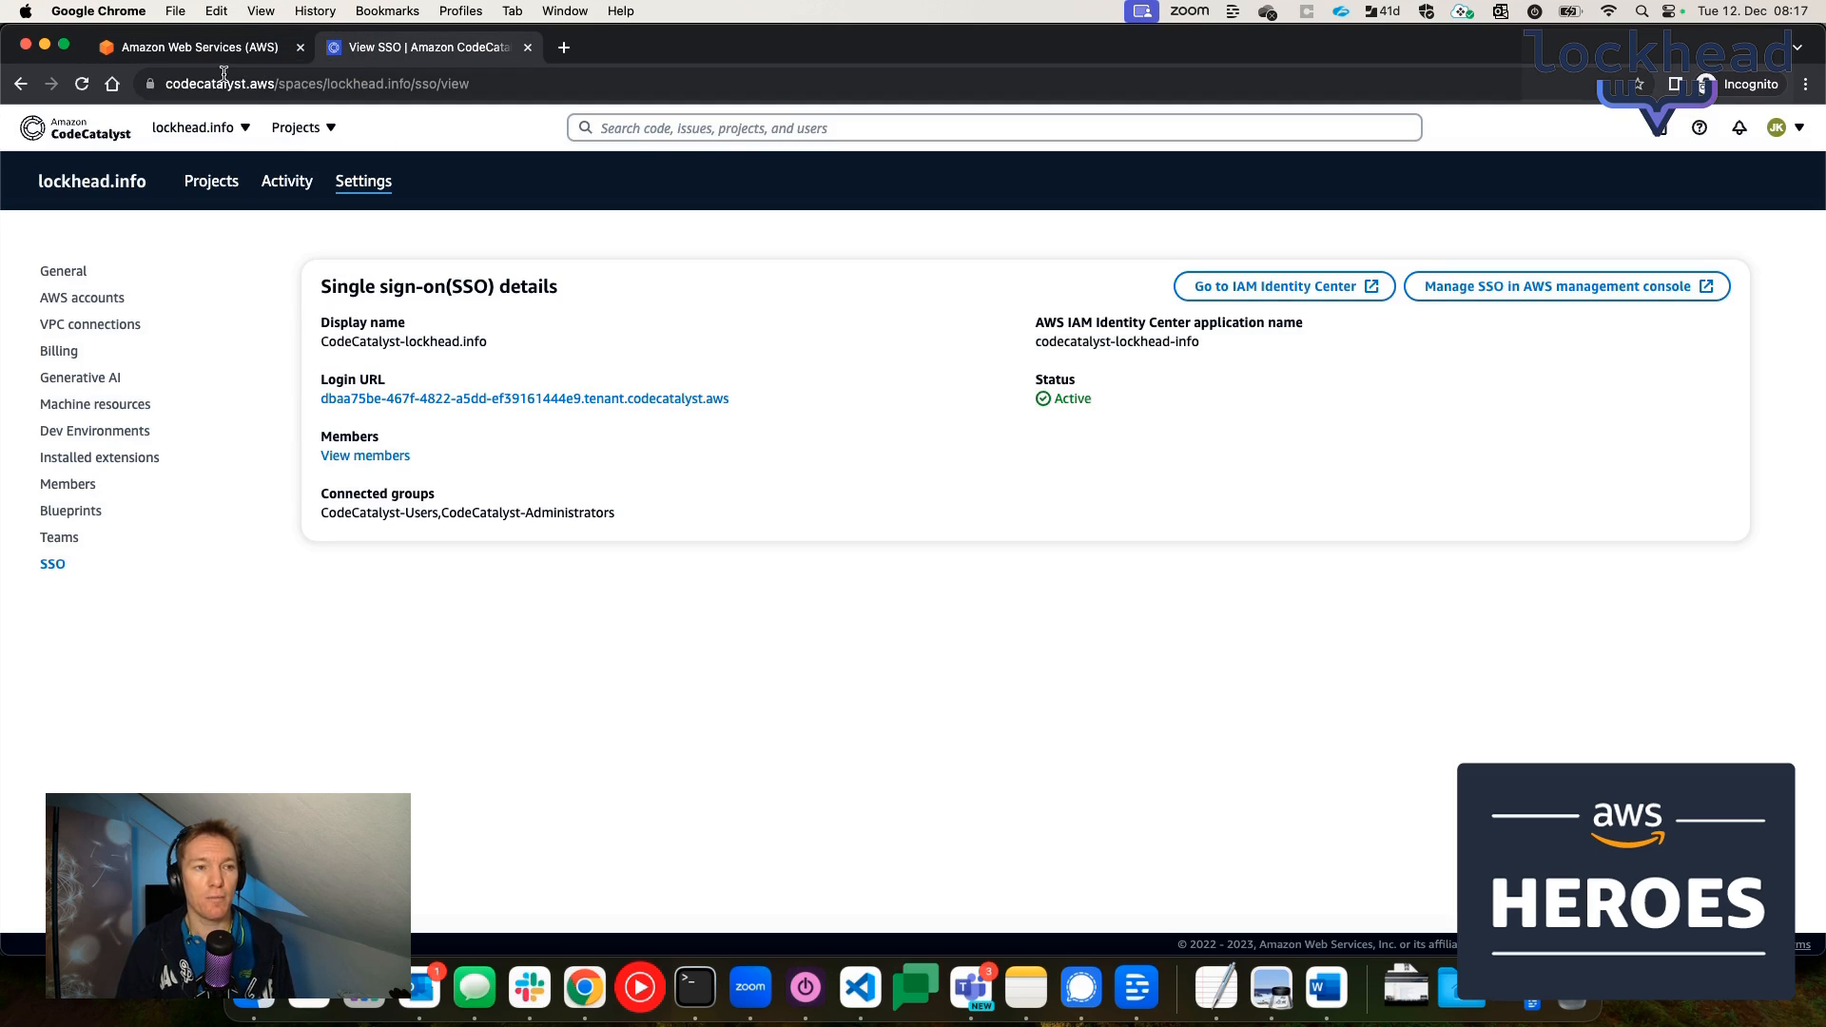
right_click(586, 990)
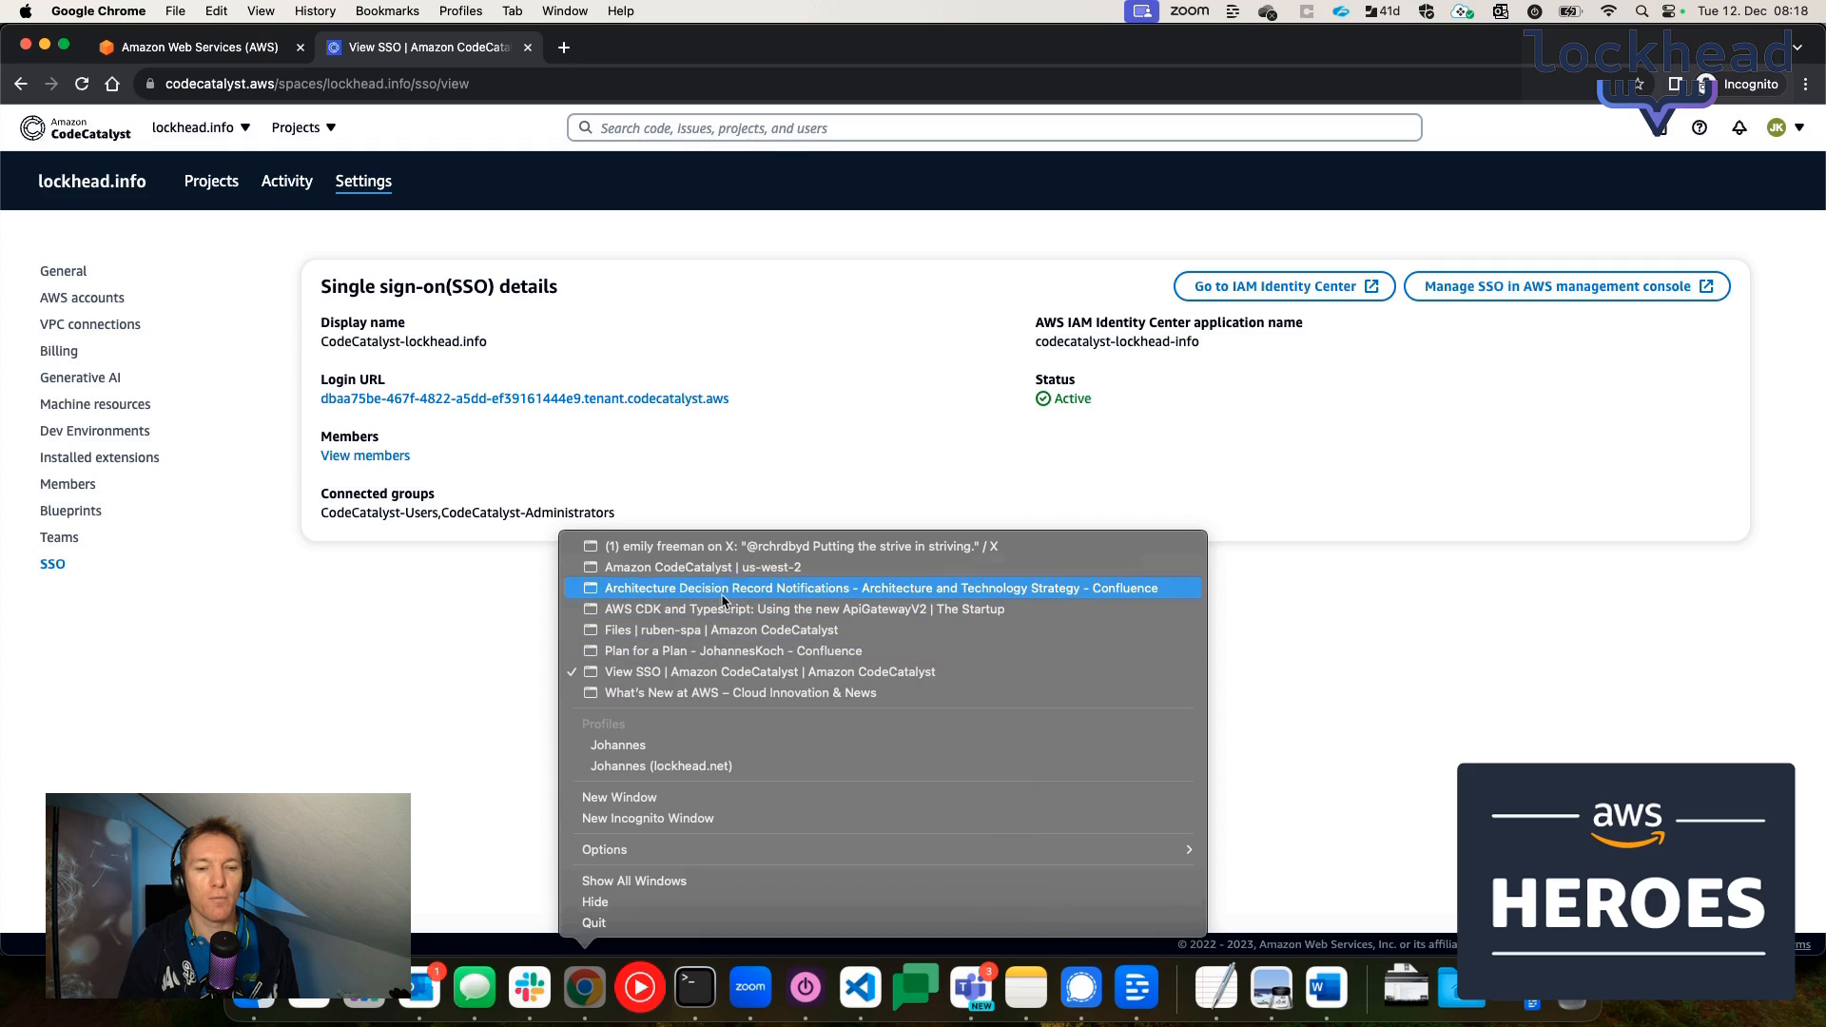
left_click(694, 567)
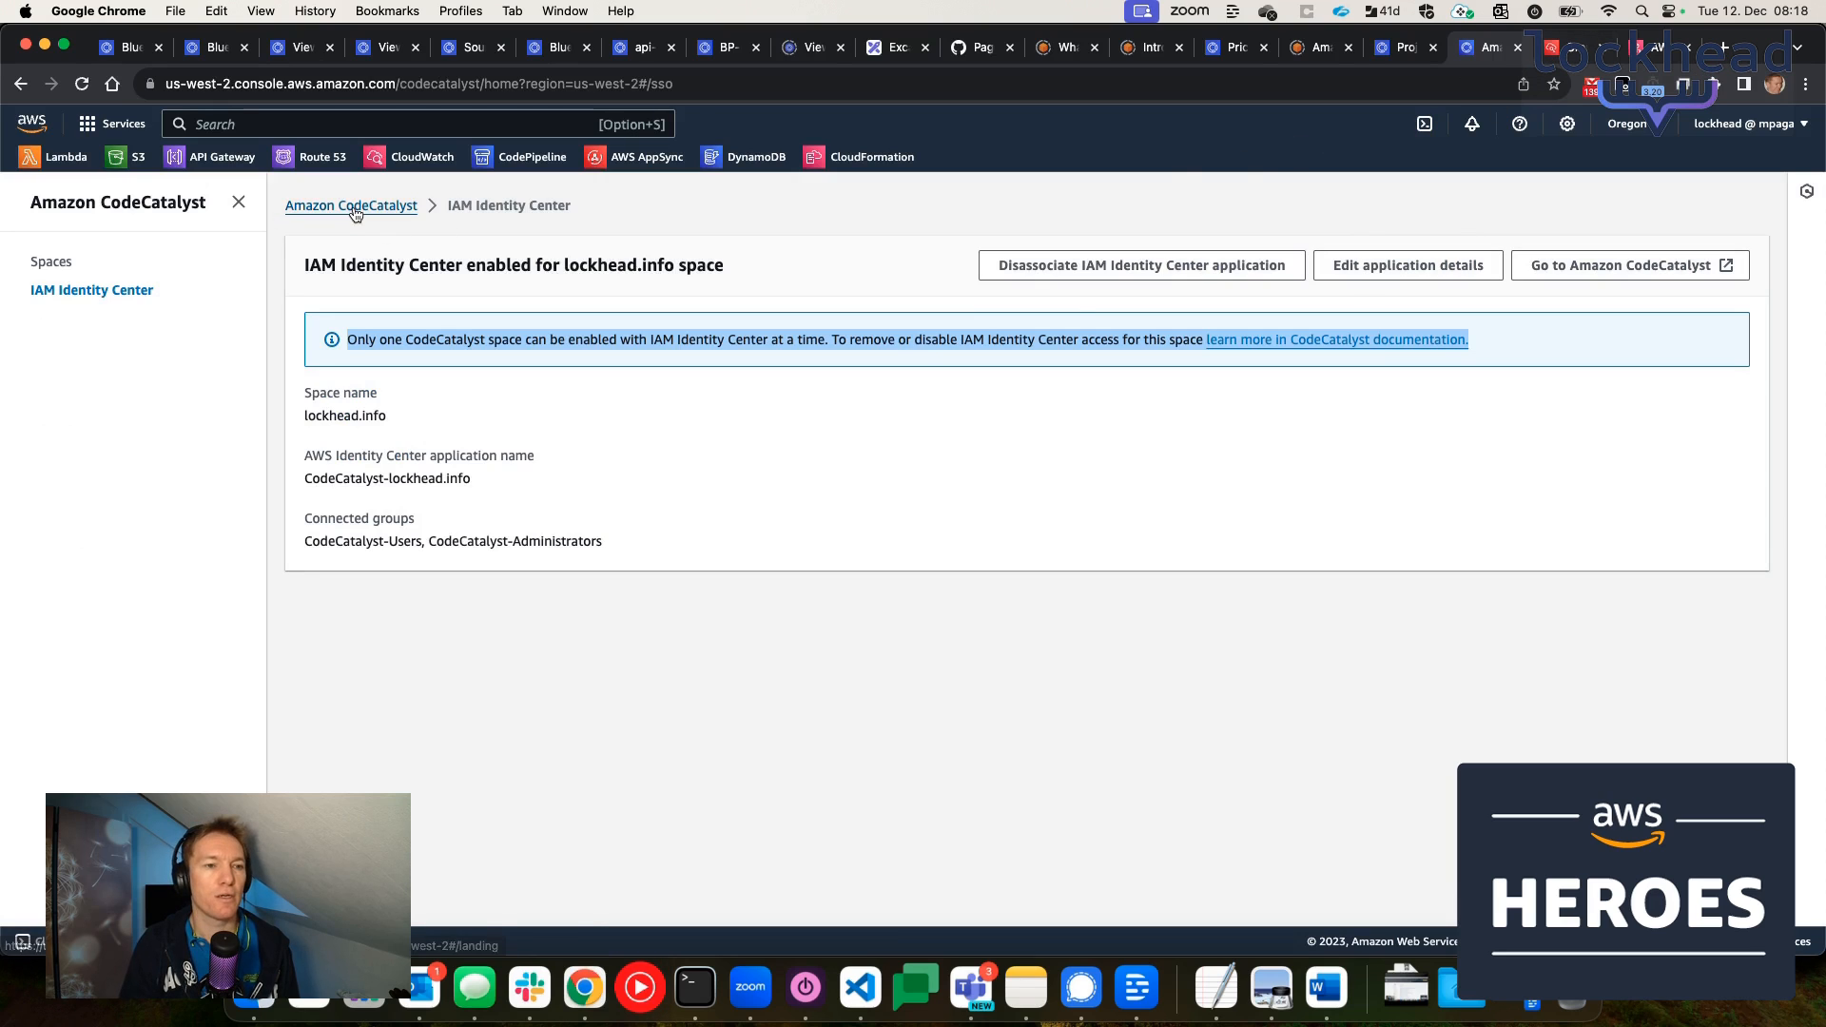
- Search for and open the IAM Identity Center service
left_click(359, 128)
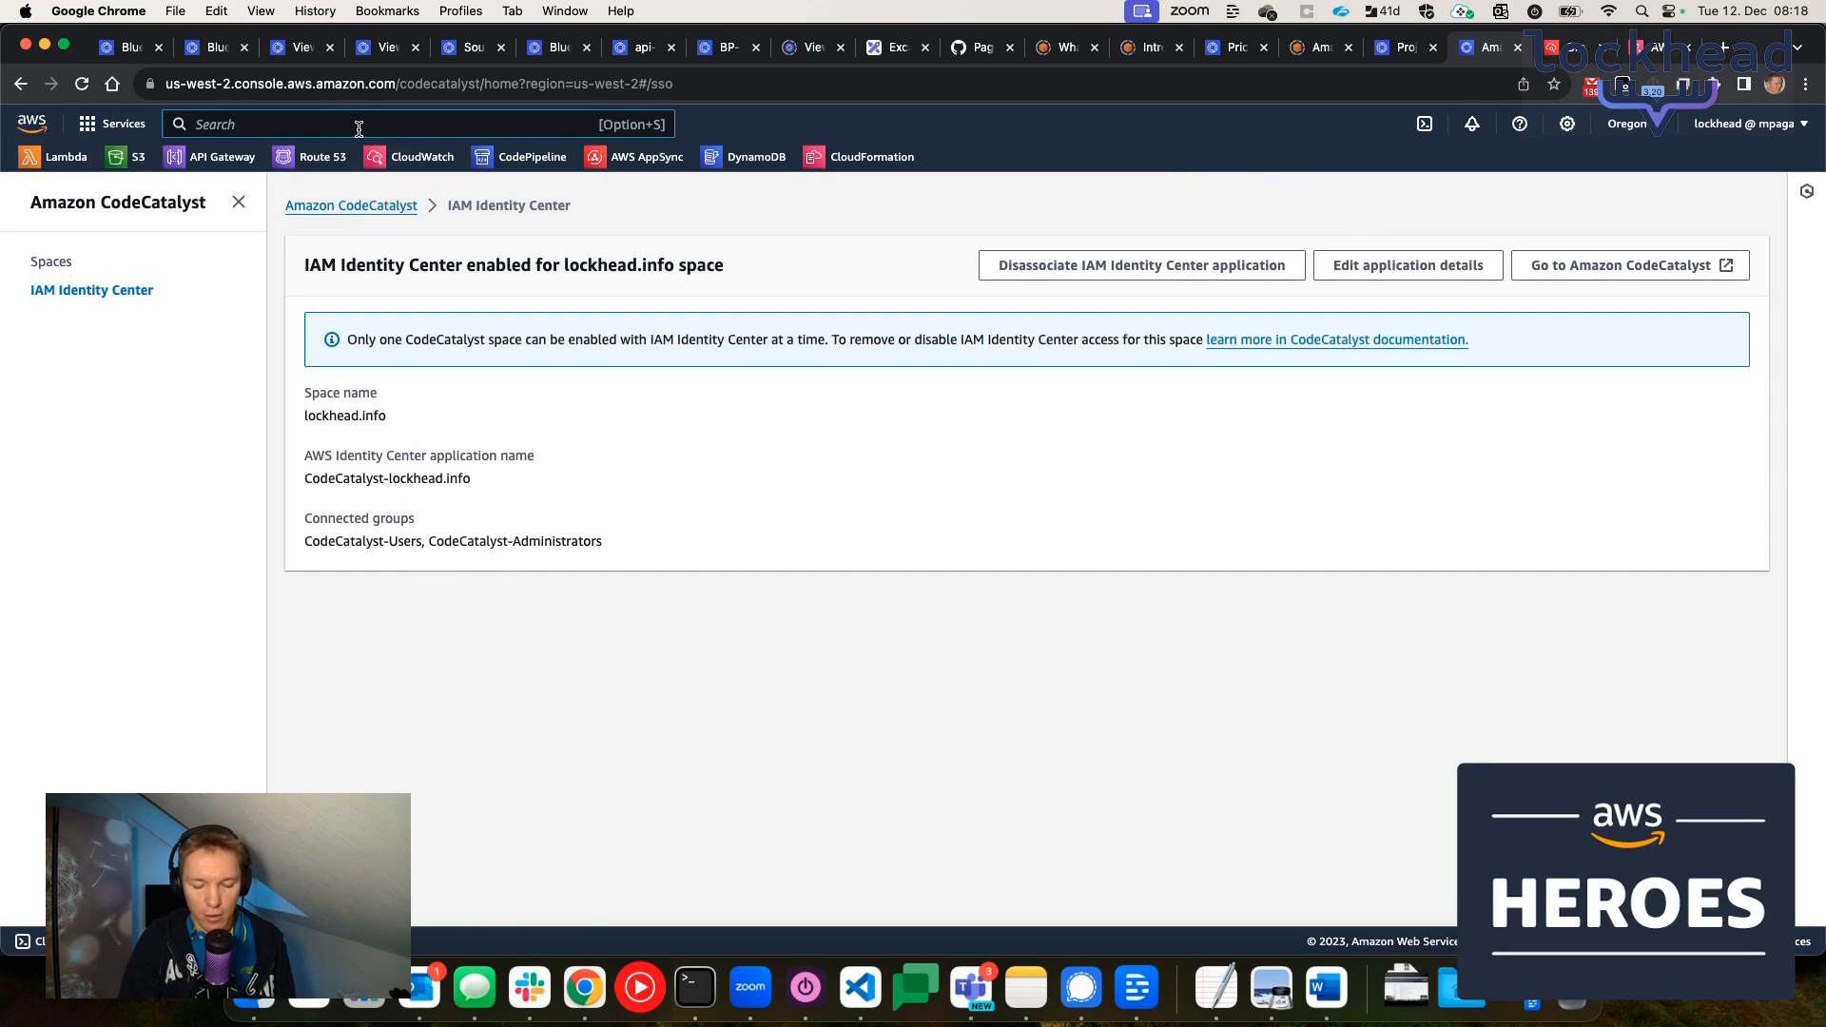
type("idente")
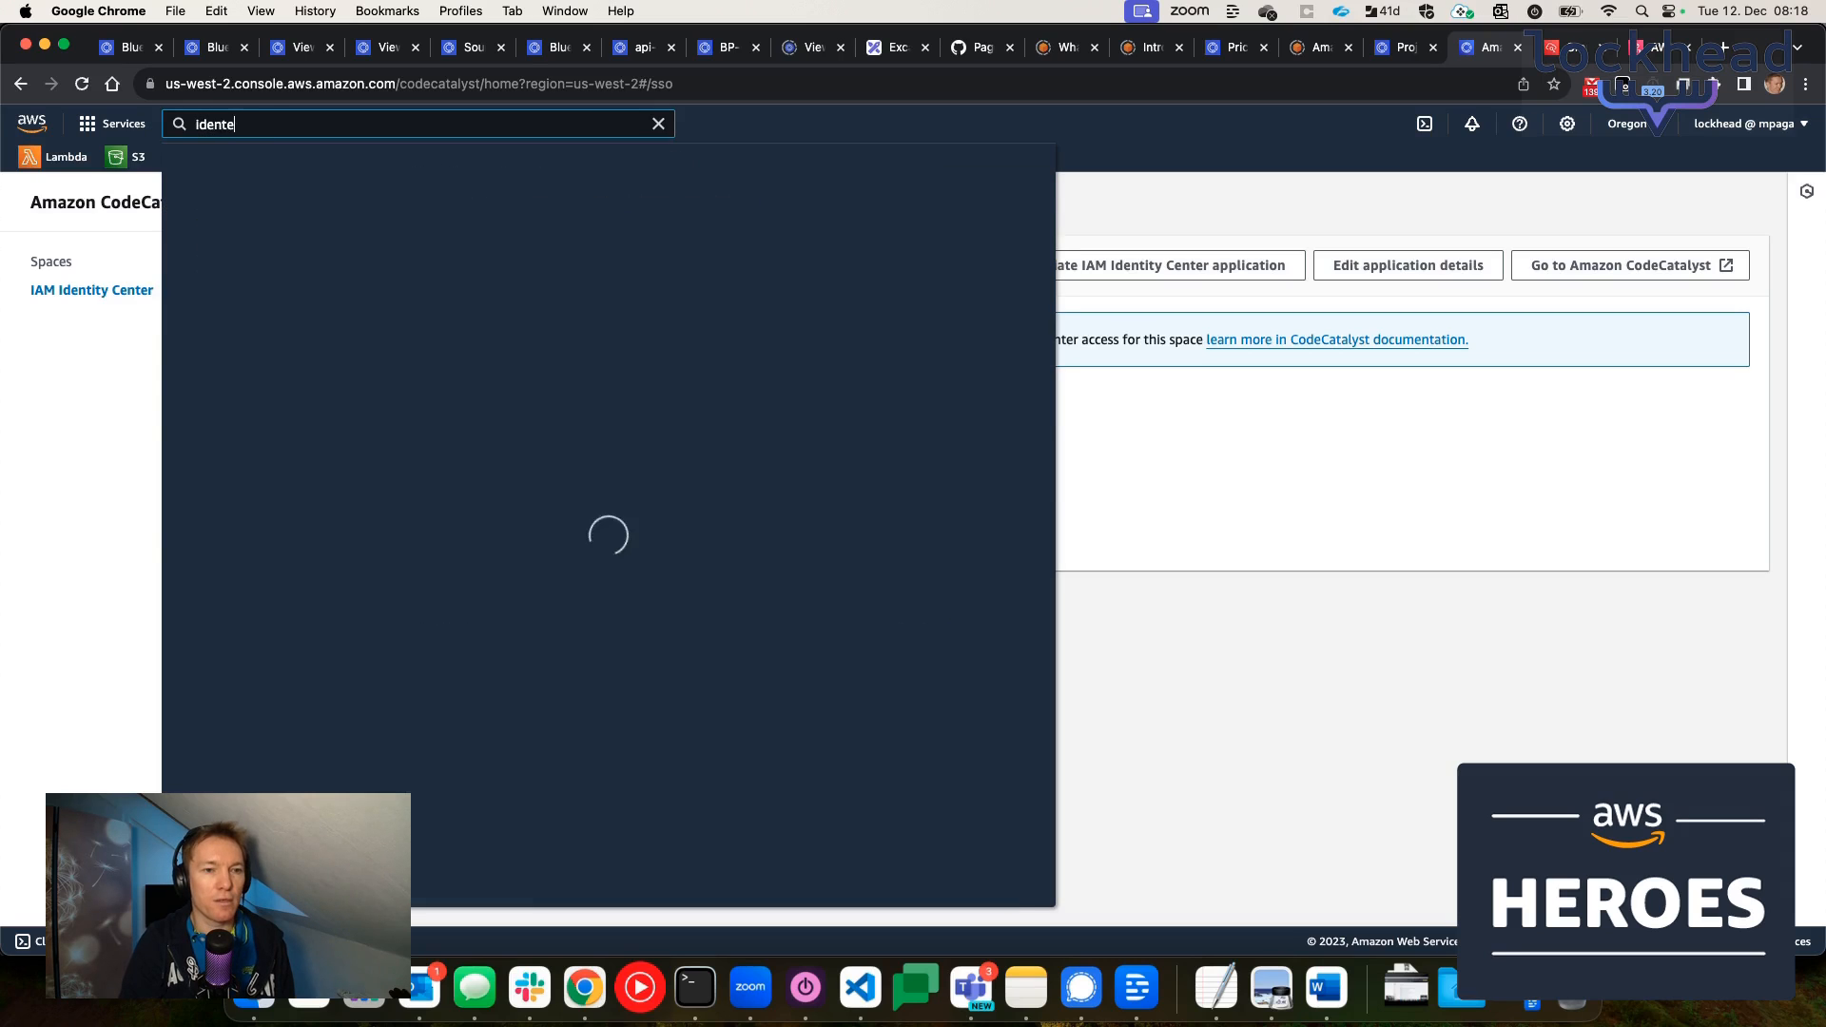
key("BackSpace")
type("i")
left_click(581, 310)
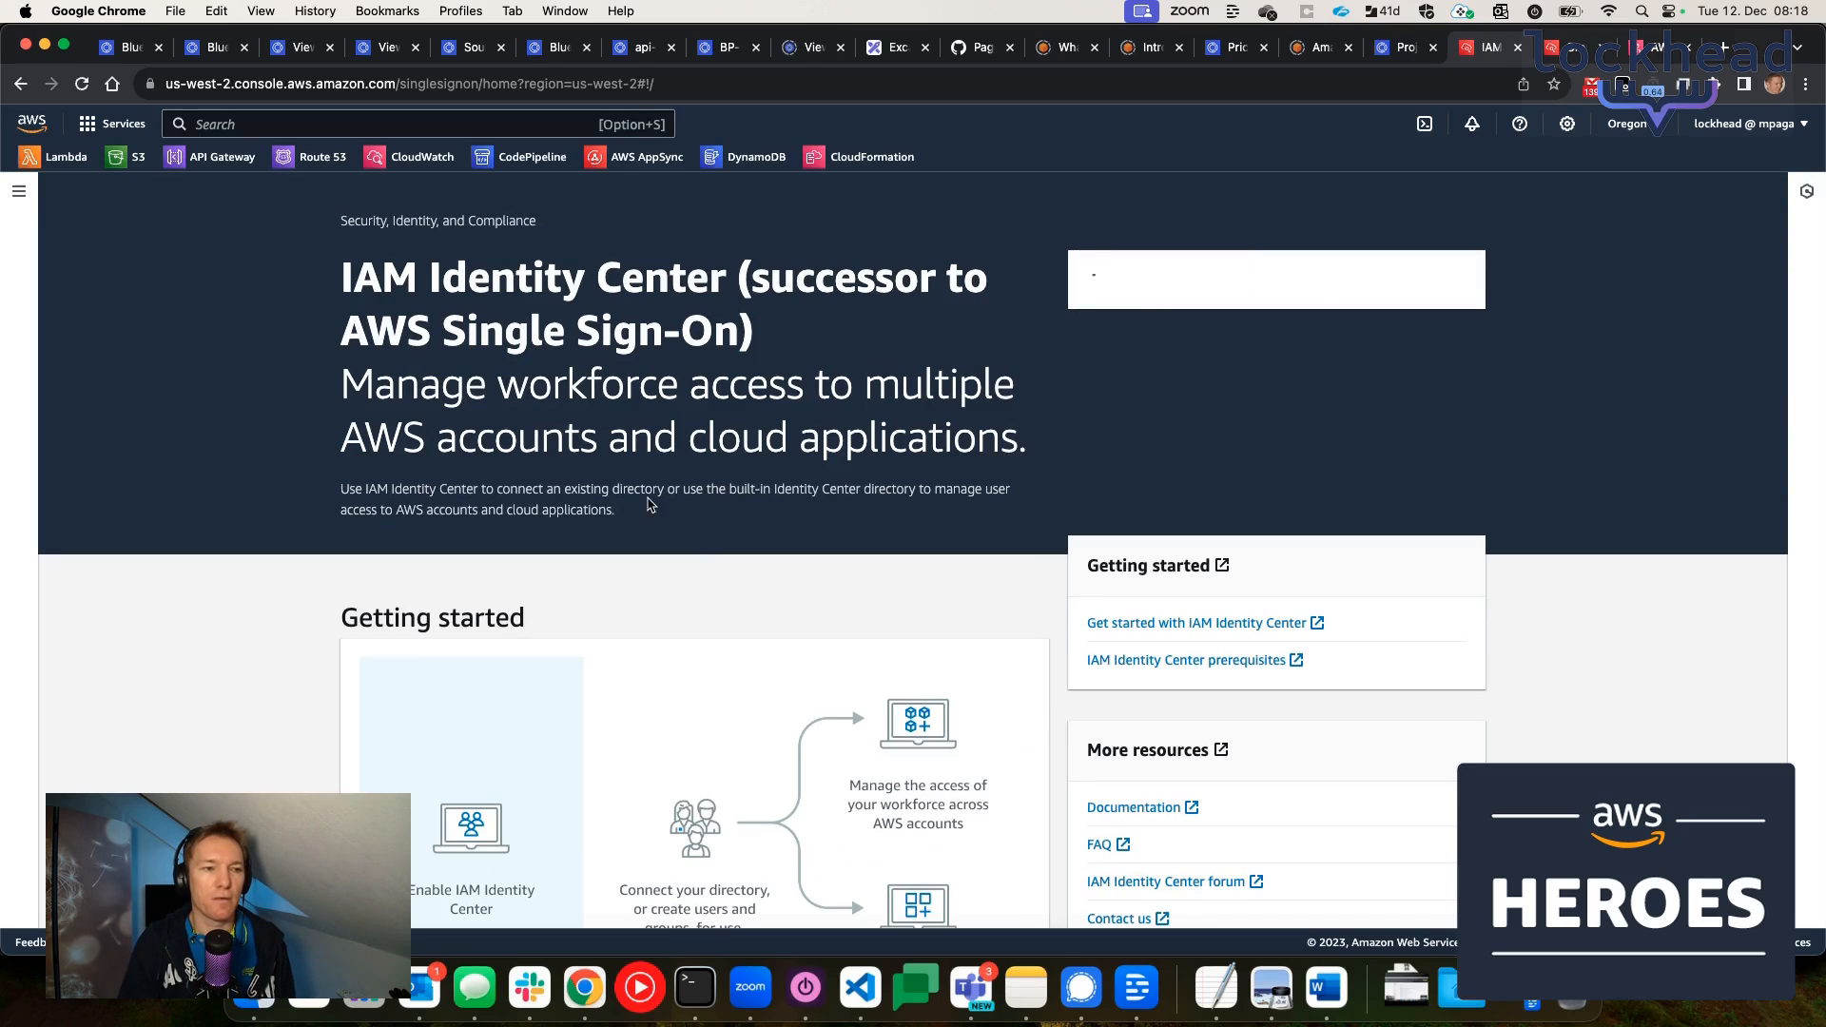
- Switch the region to Europe (Frankfurt) and review the IAM Identity Center dashboard
left_click(1627, 124)
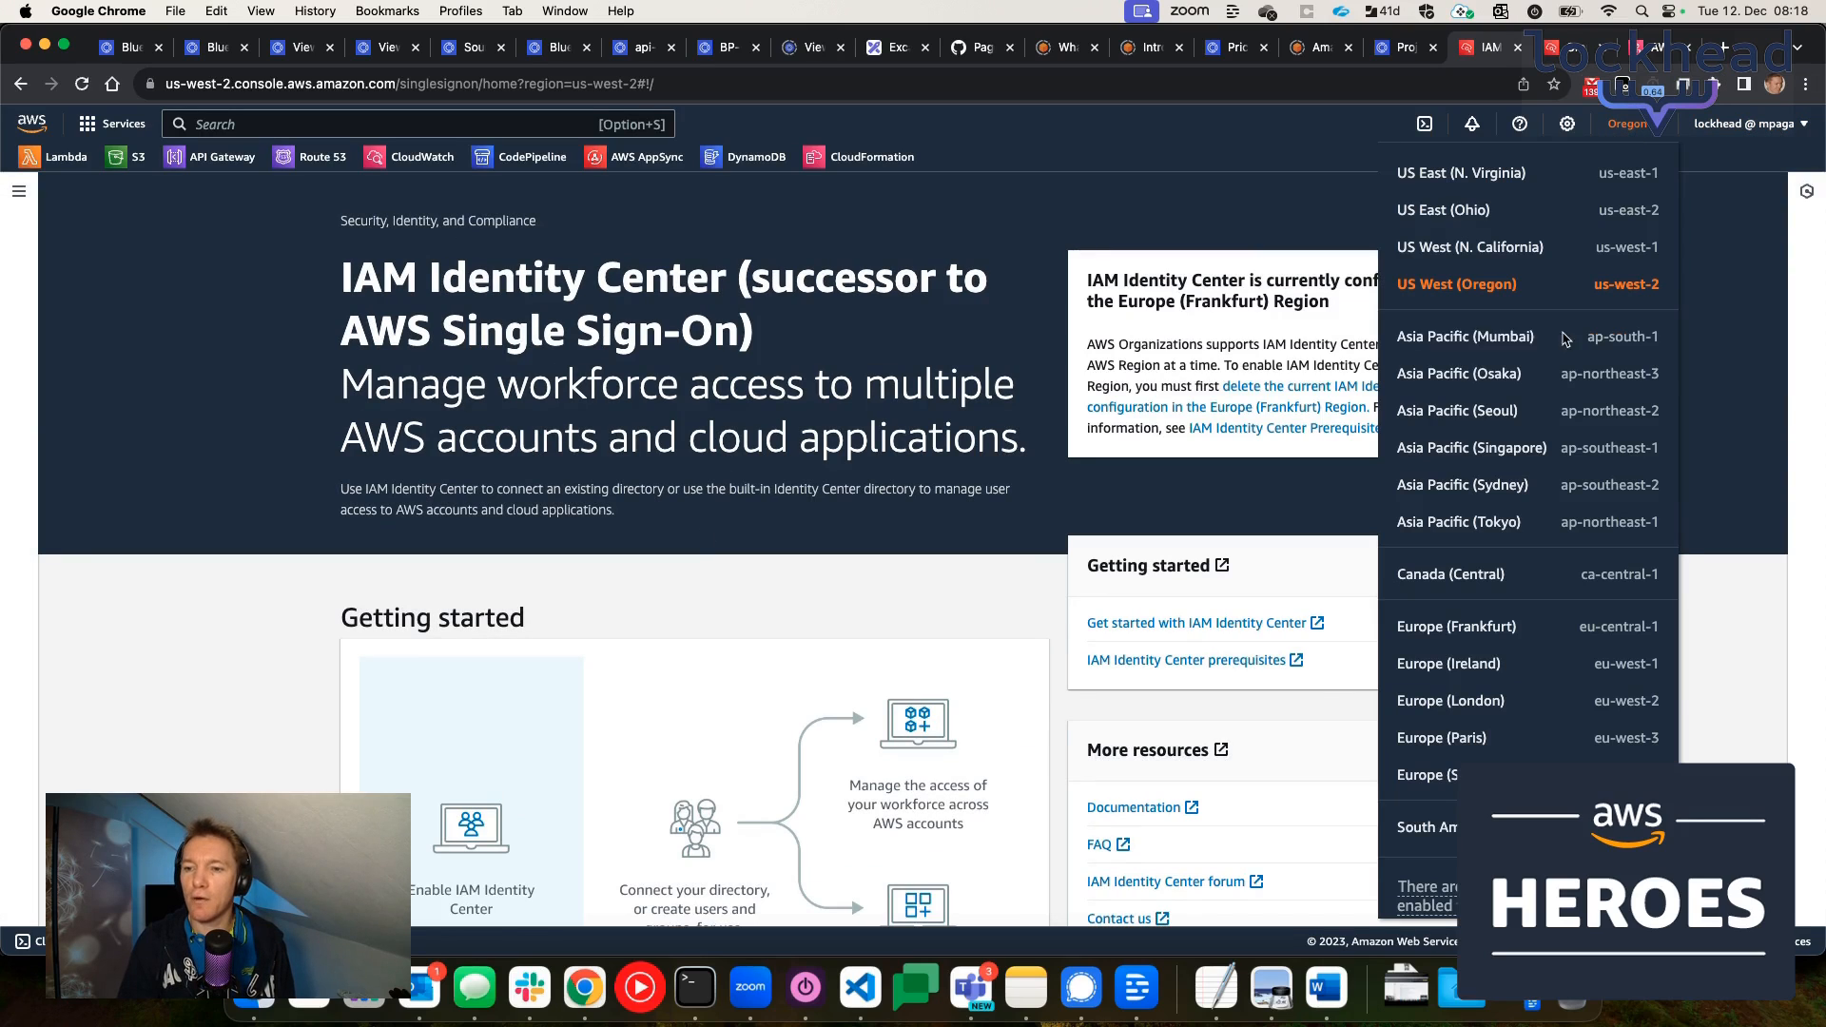
left_click(1484, 628)
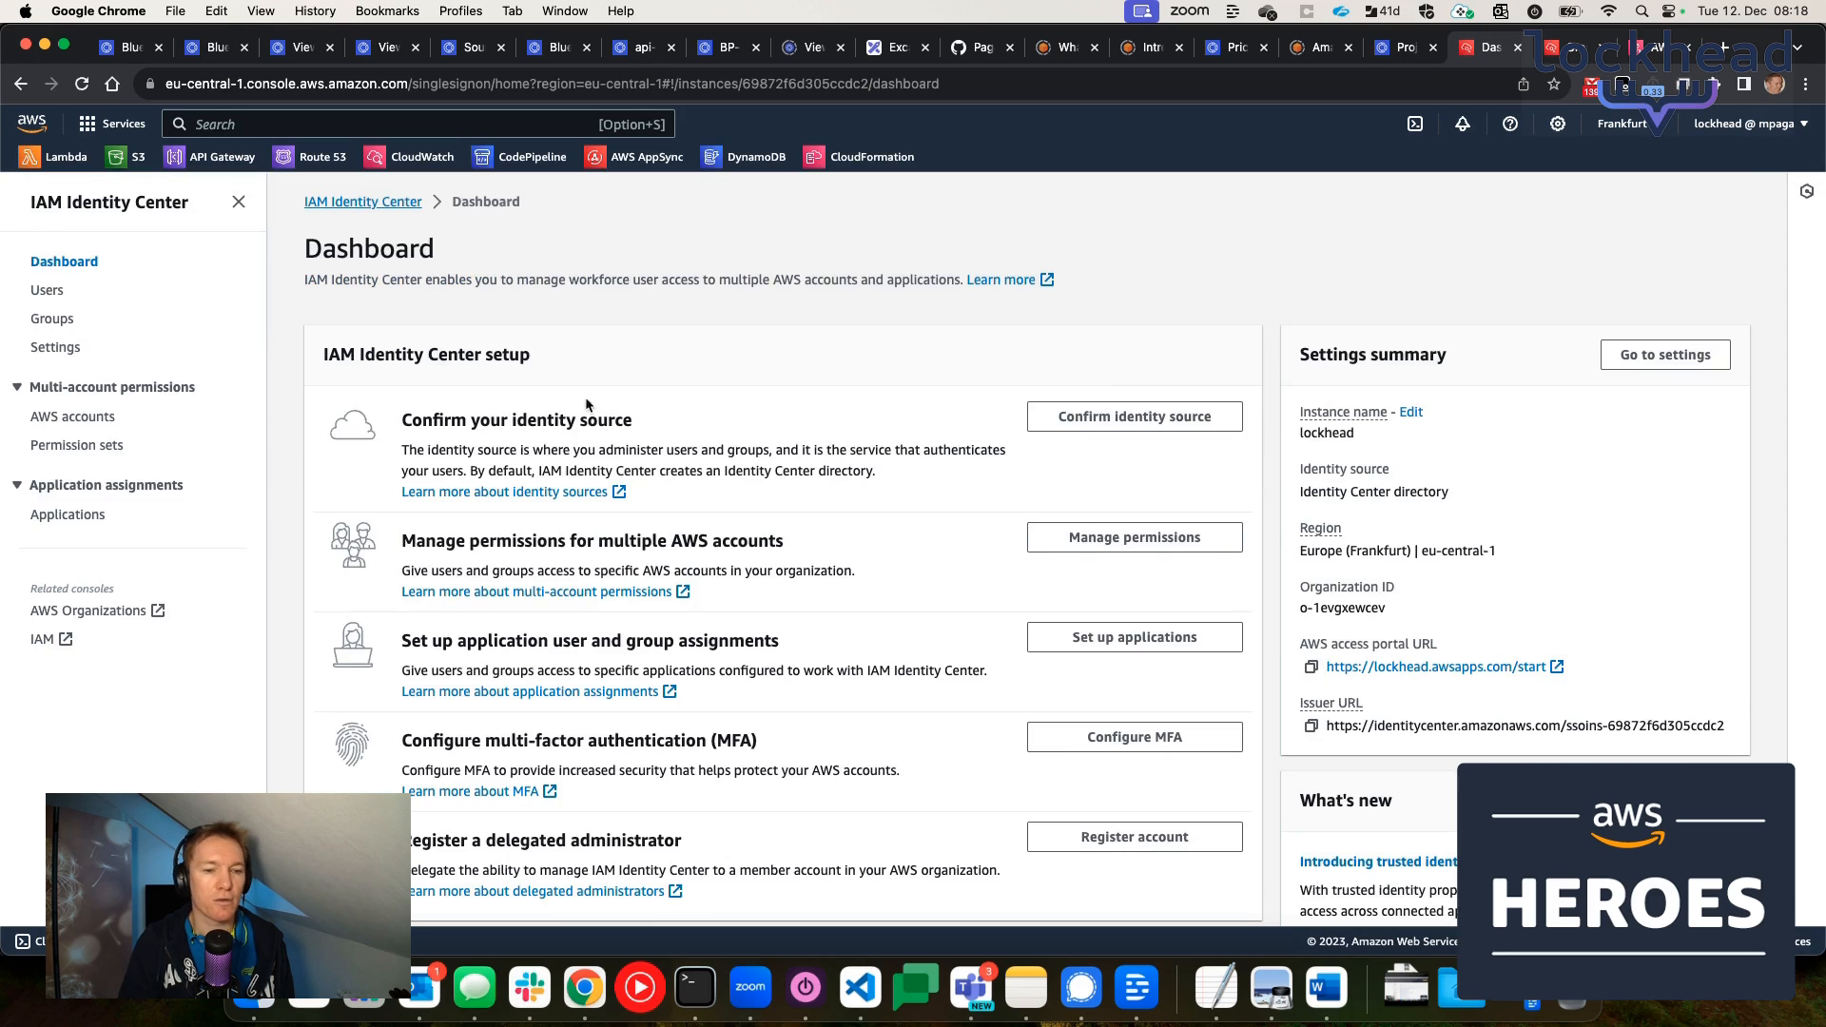
scroll(485, 523, "down", 1)
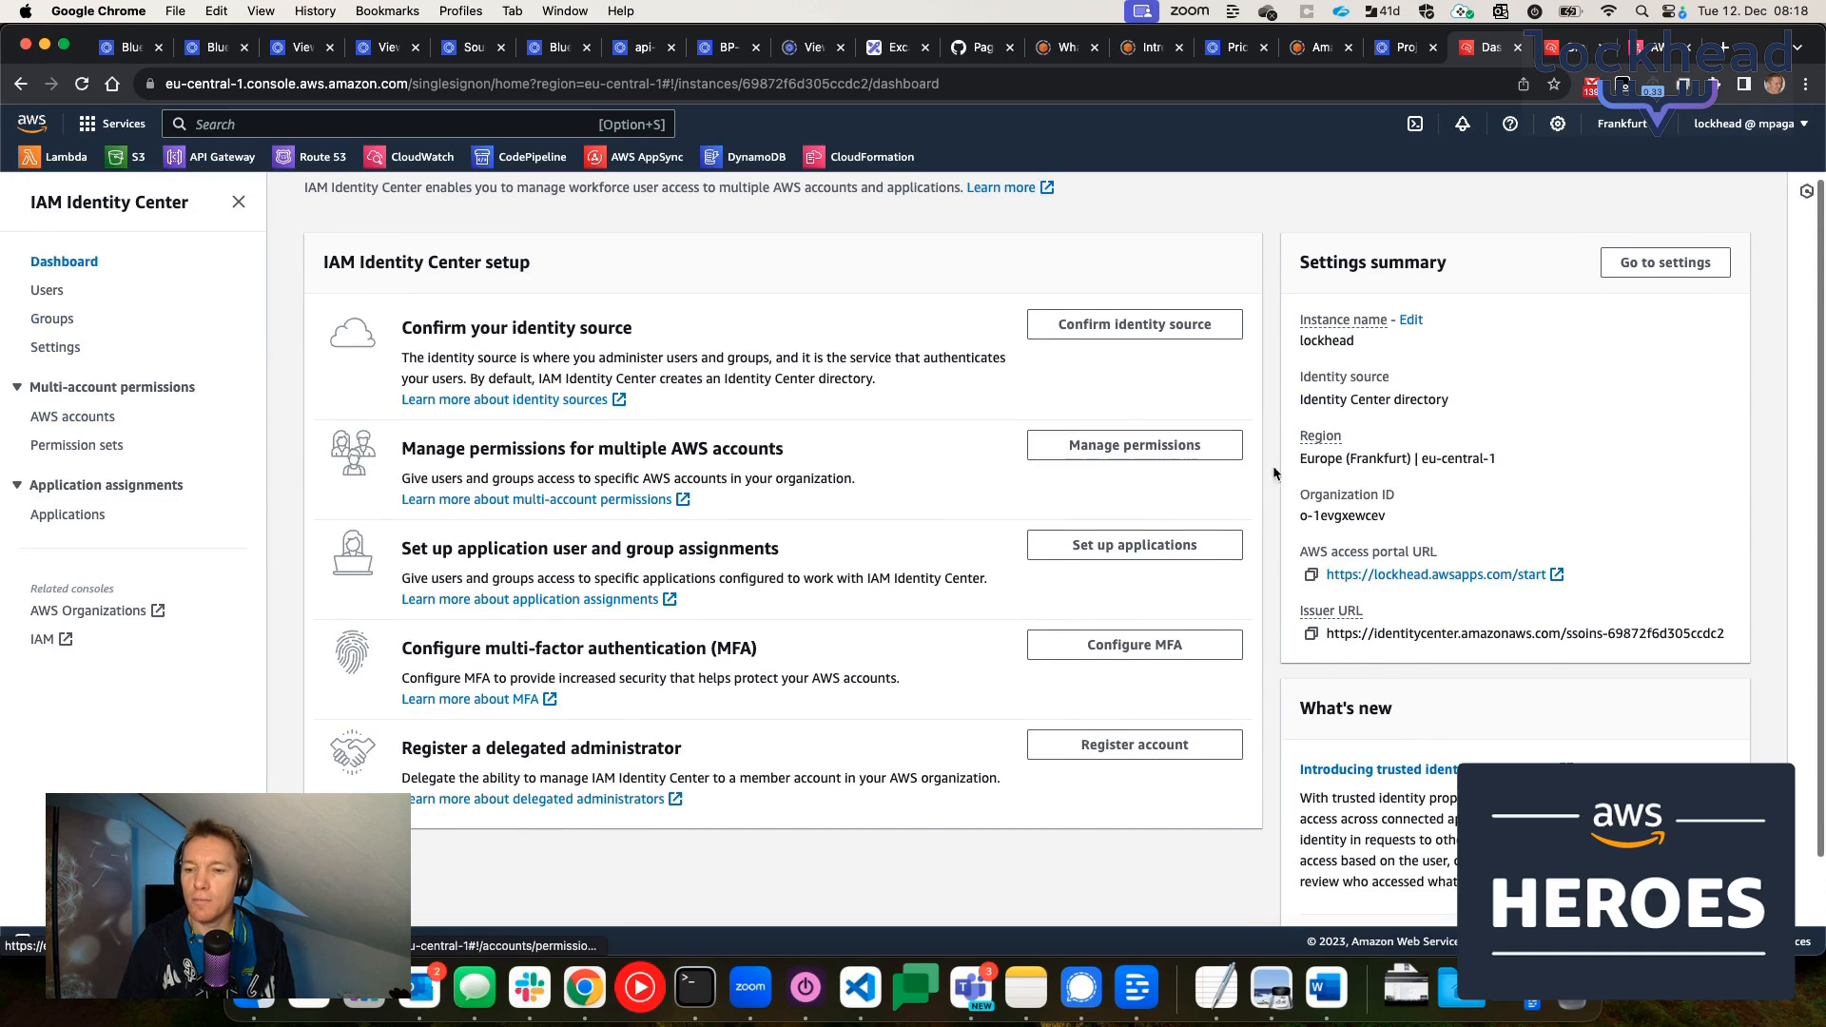
scroll(1018, 476, "down", 6)
scroll(668, 448, "up", 5)
scroll(668, 448, "up", 3)
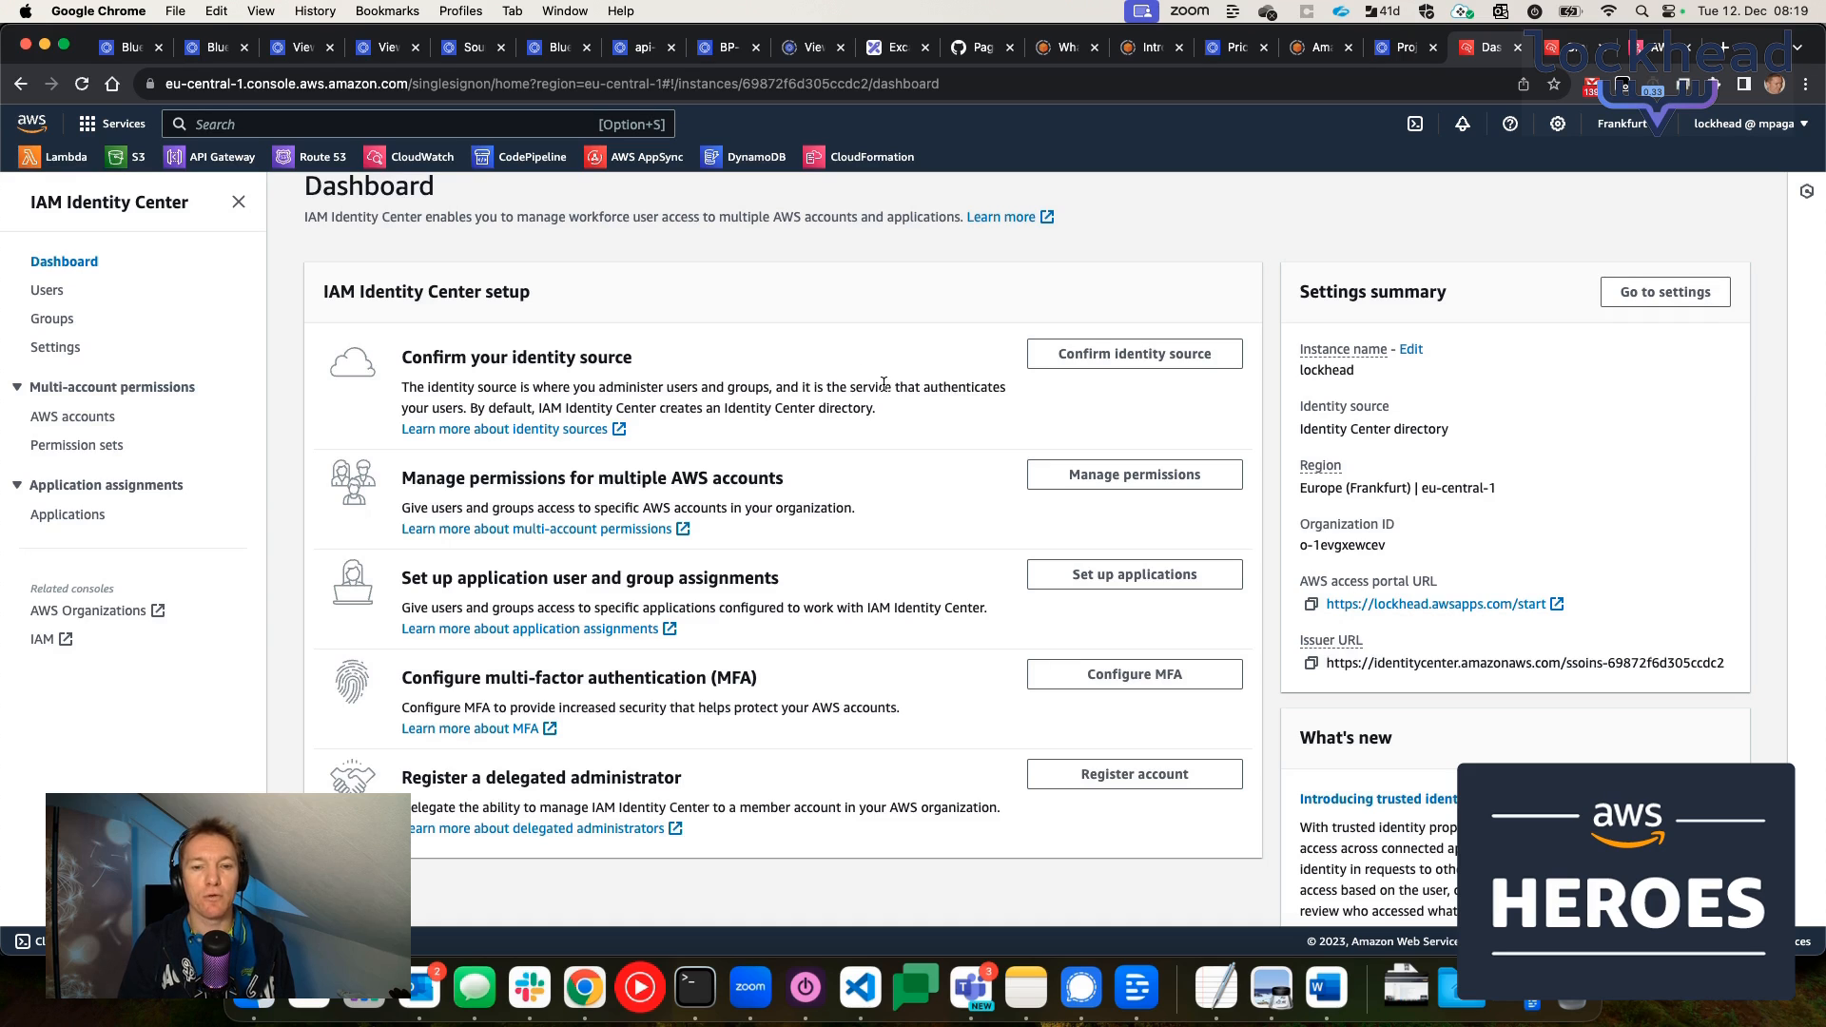
right_click(584, 987)
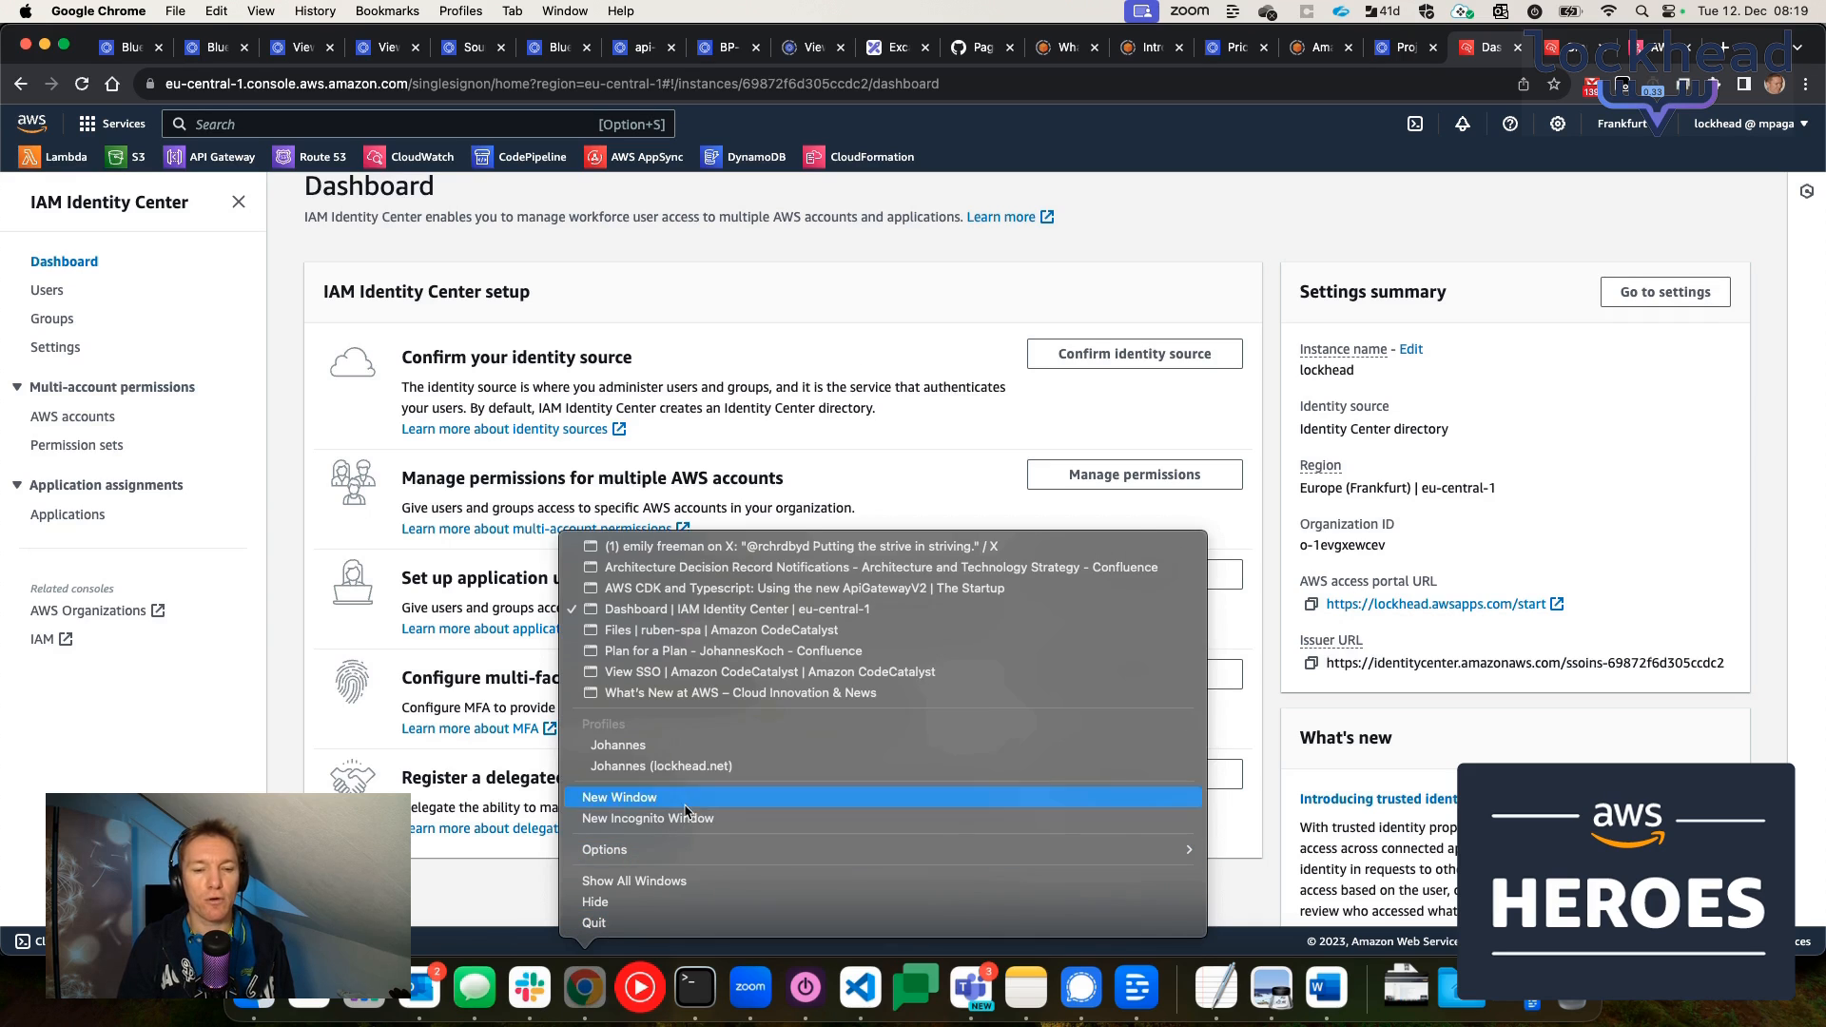
- Open the lockhead.info-Administrators team and check its members
left_click(809, 673)
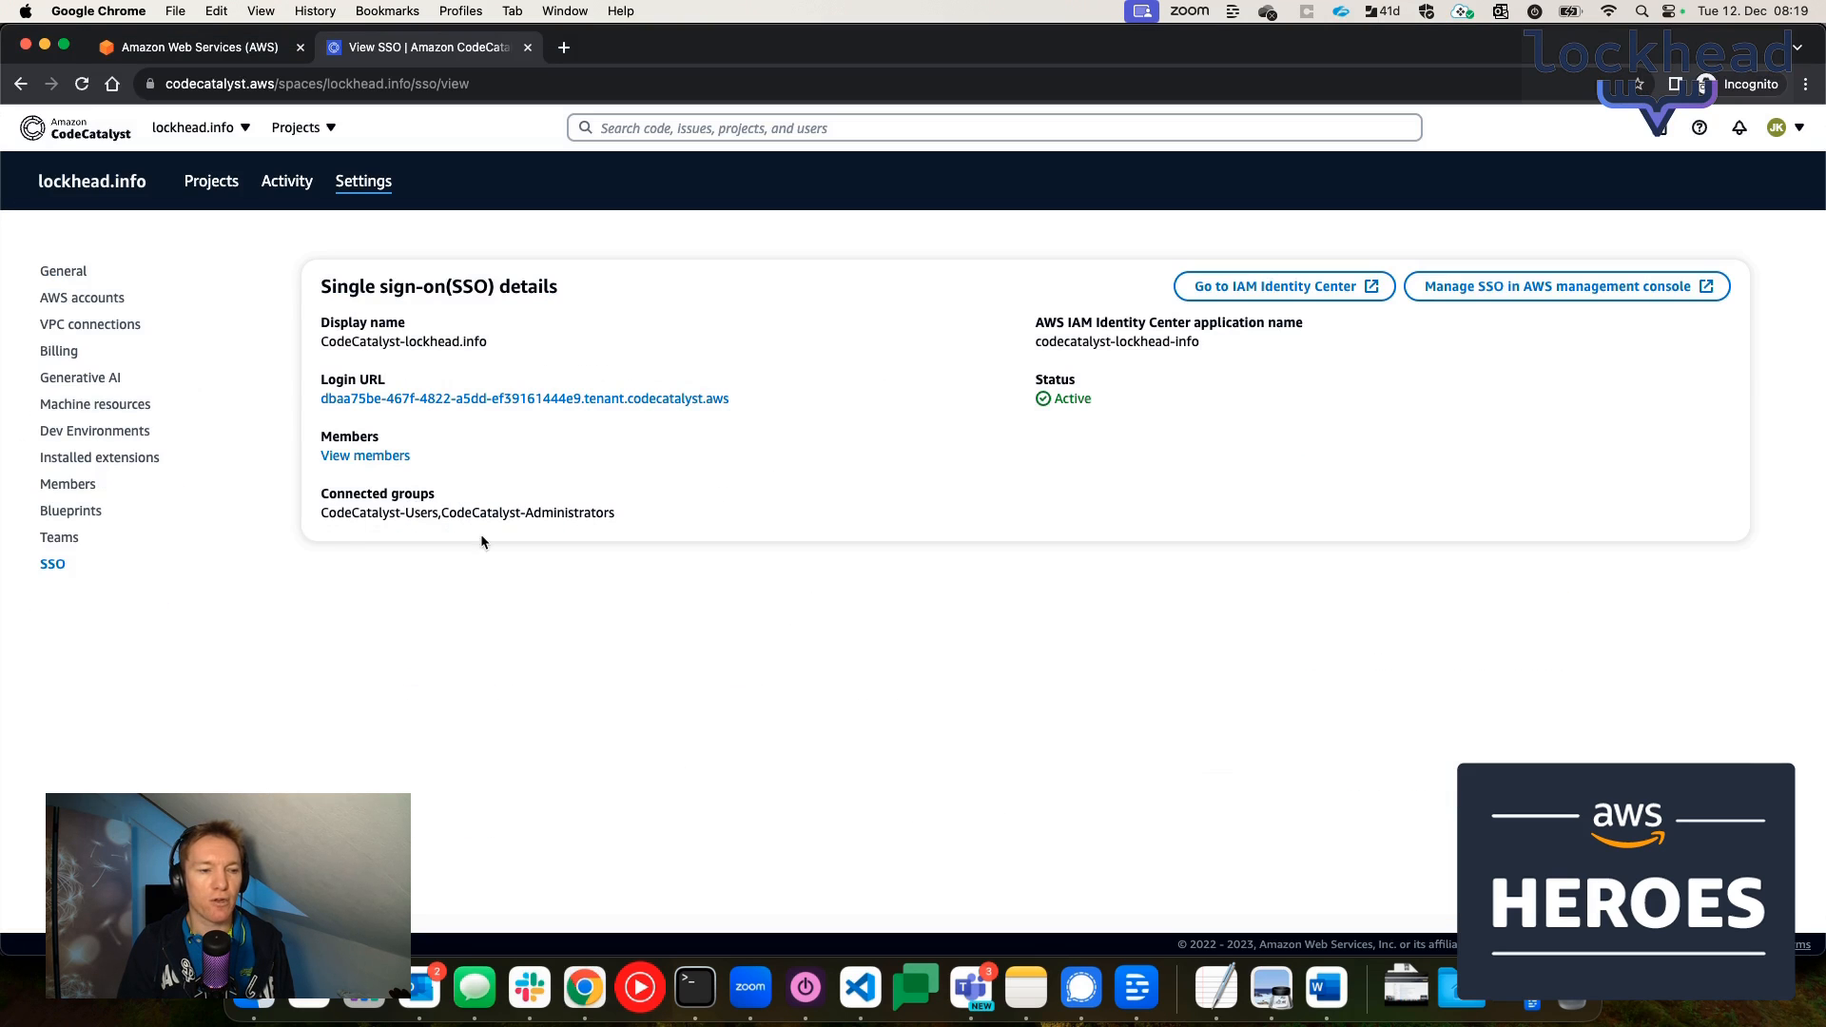
left_click(59, 538)
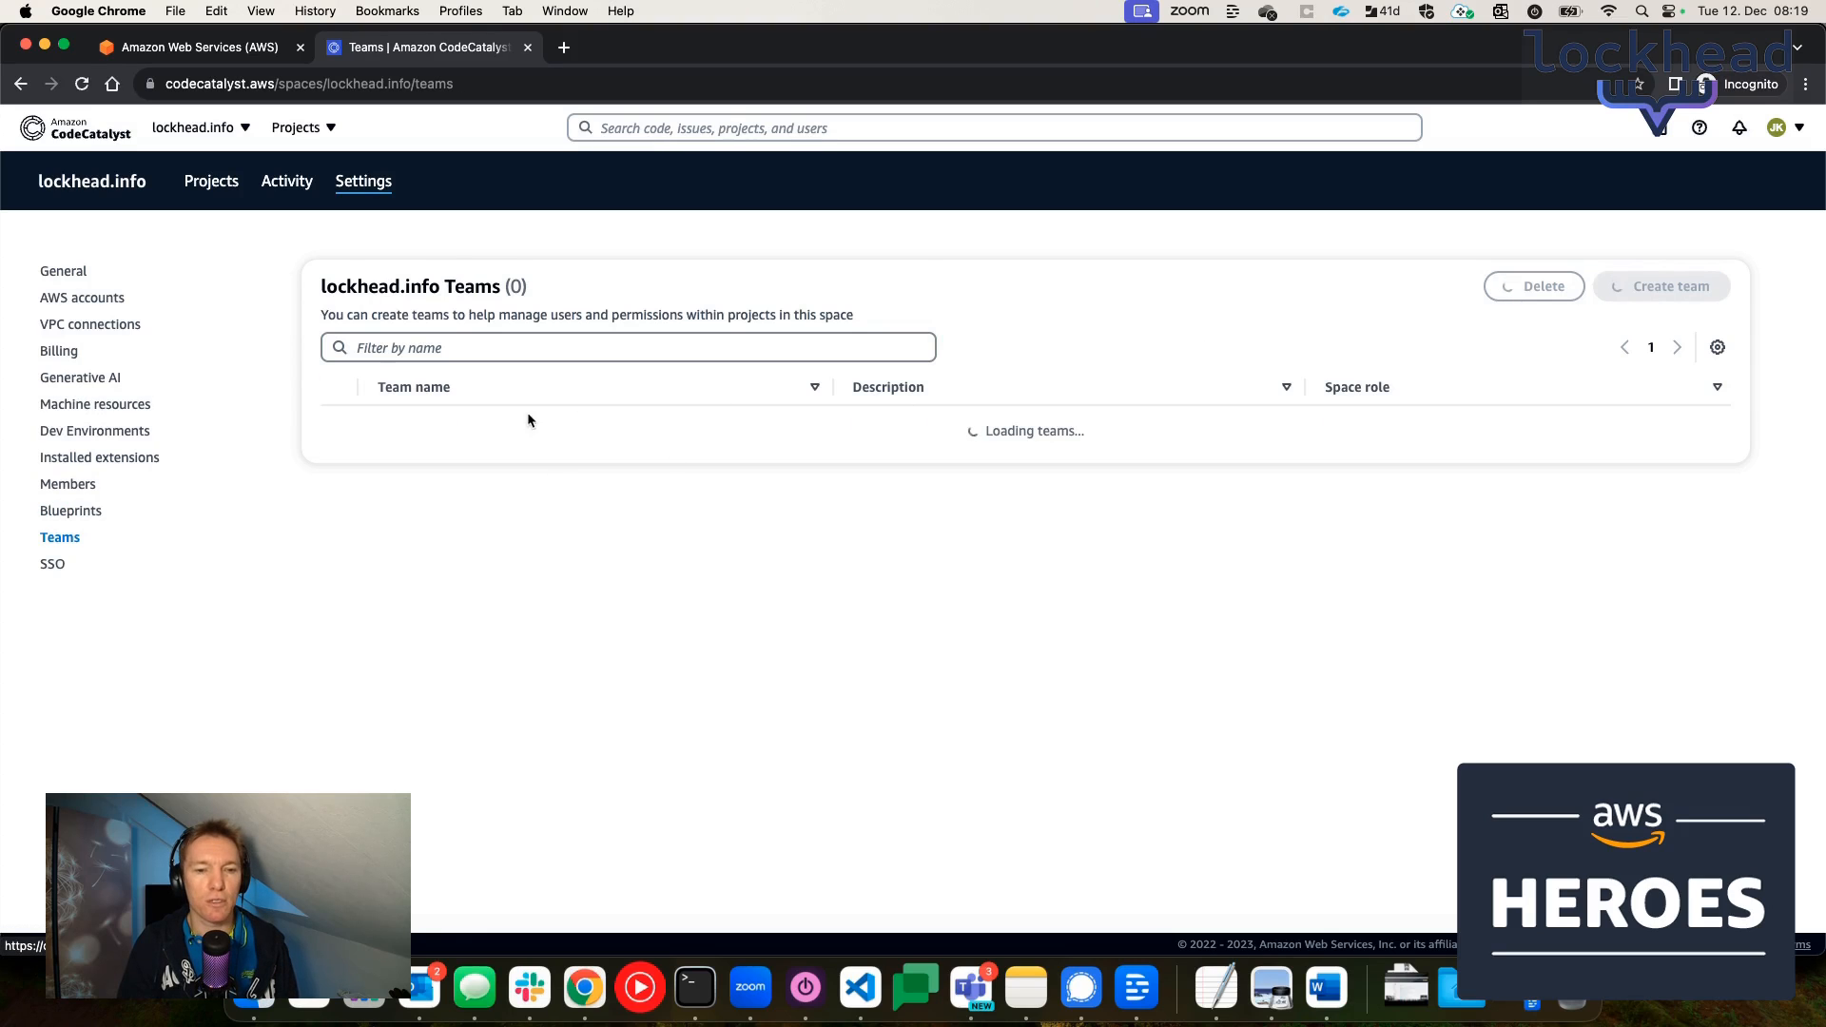
left_click(468, 426)
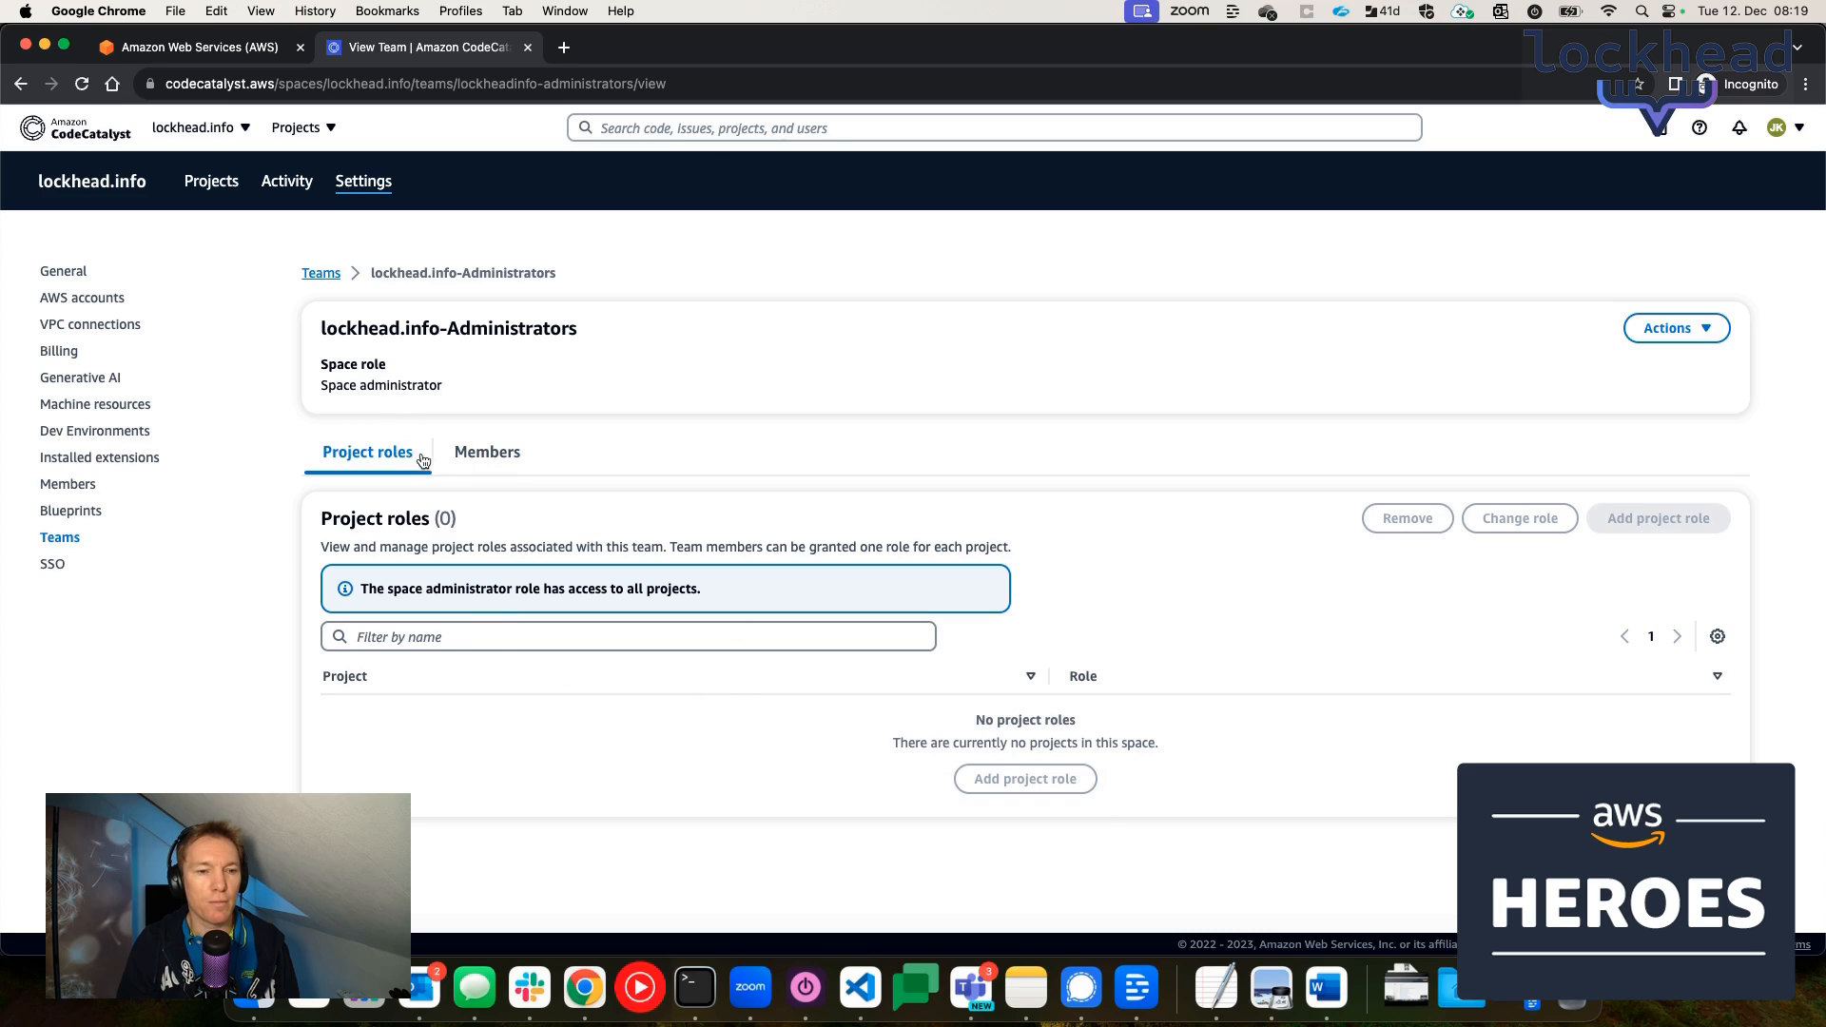
left_click(477, 473)
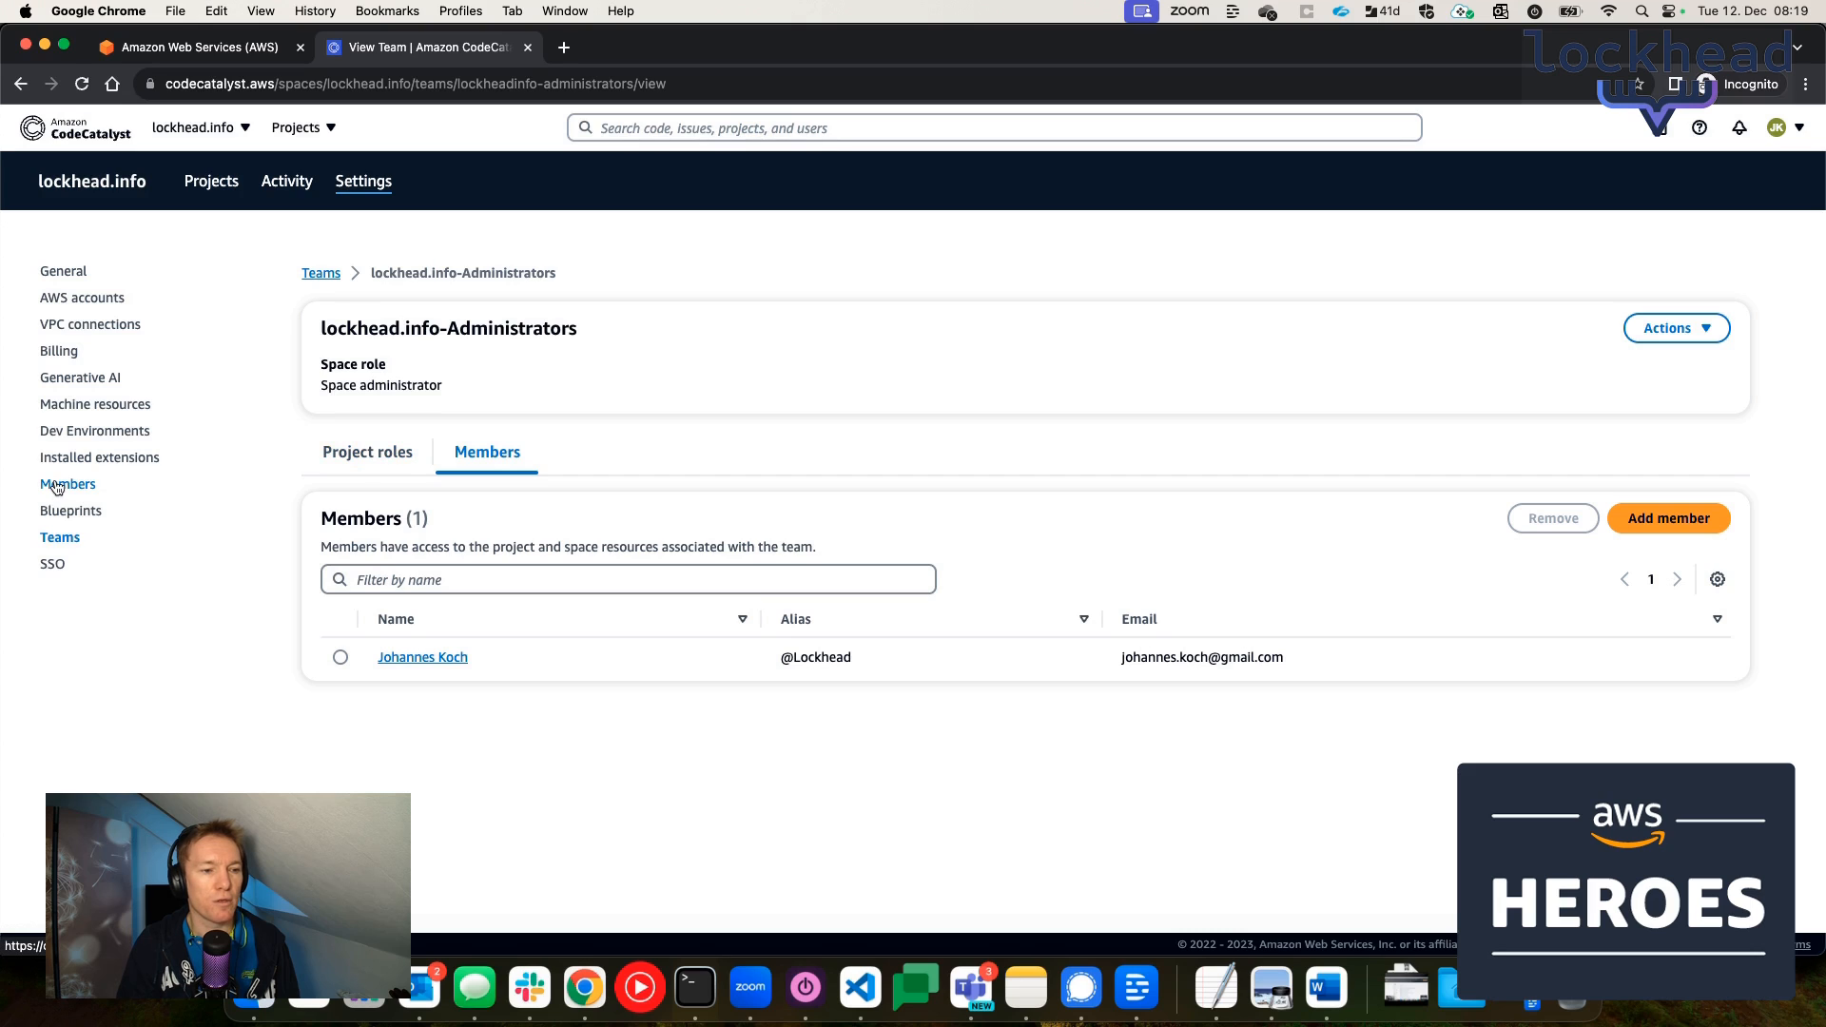
left_click(396, 454)
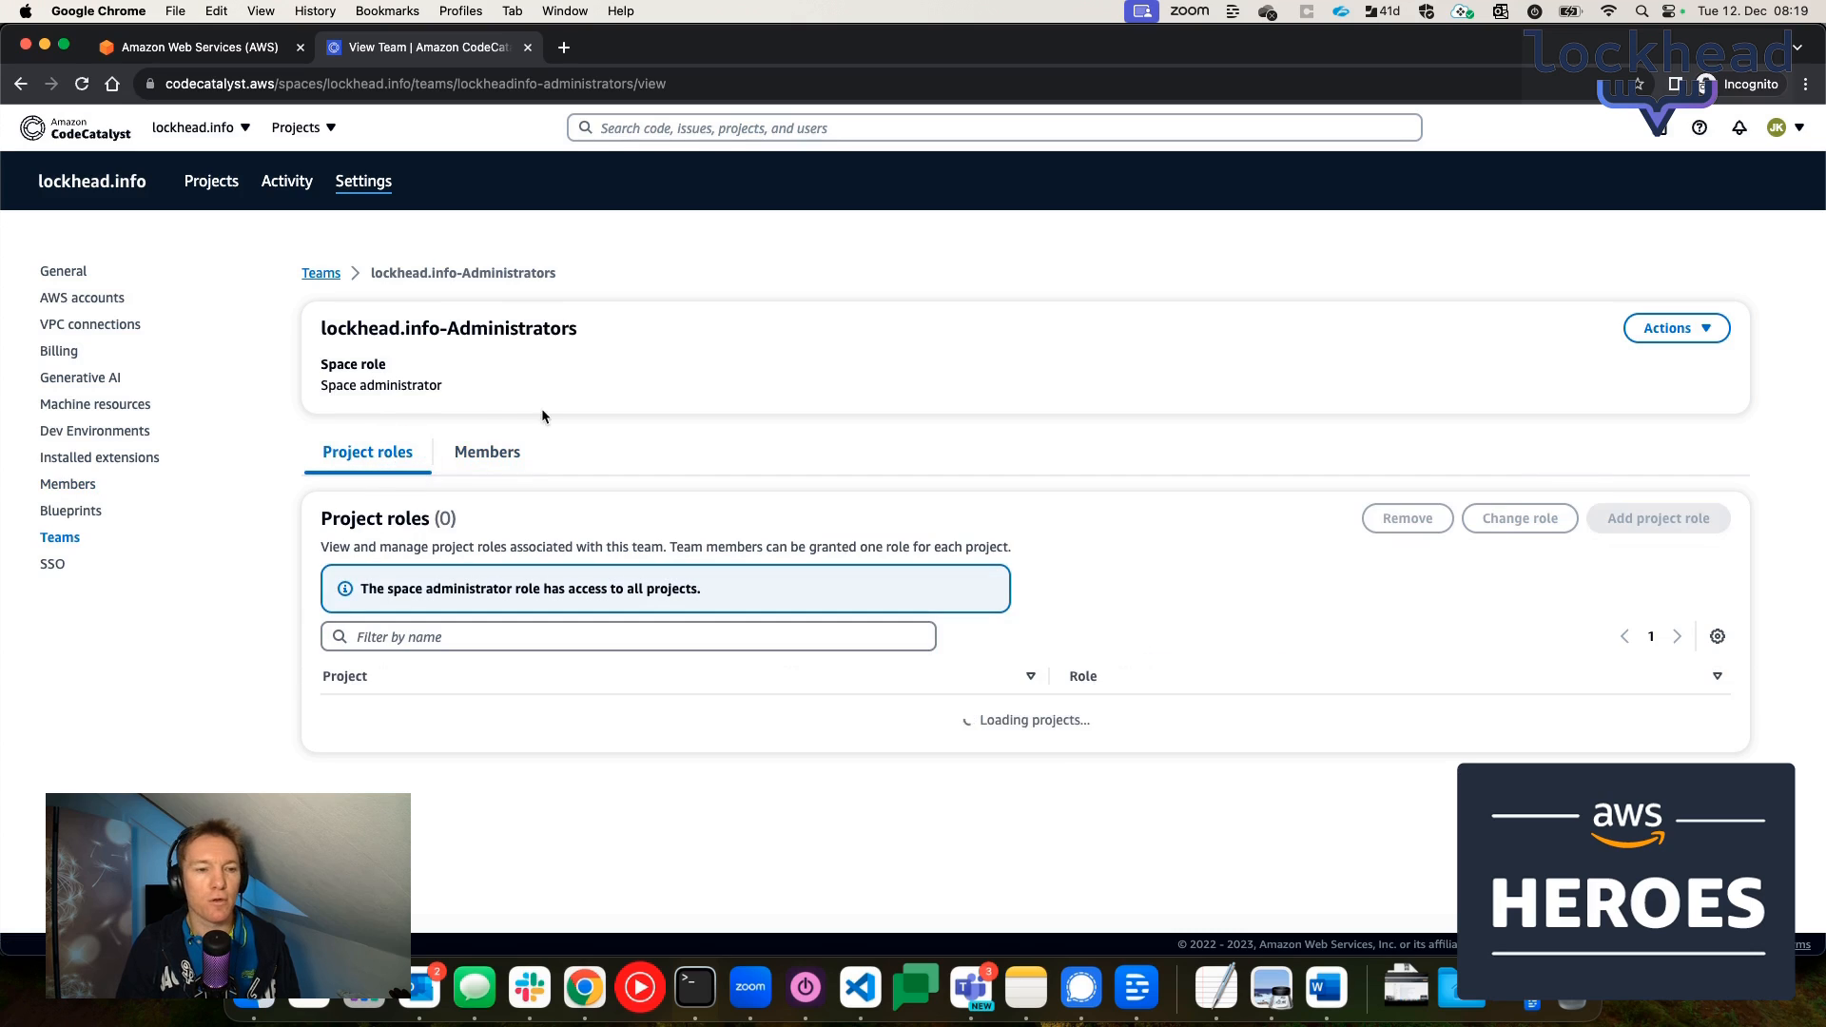
- View the team's Edit details form, cancel without changes, and return to the Teams list
left_click(1674, 327)
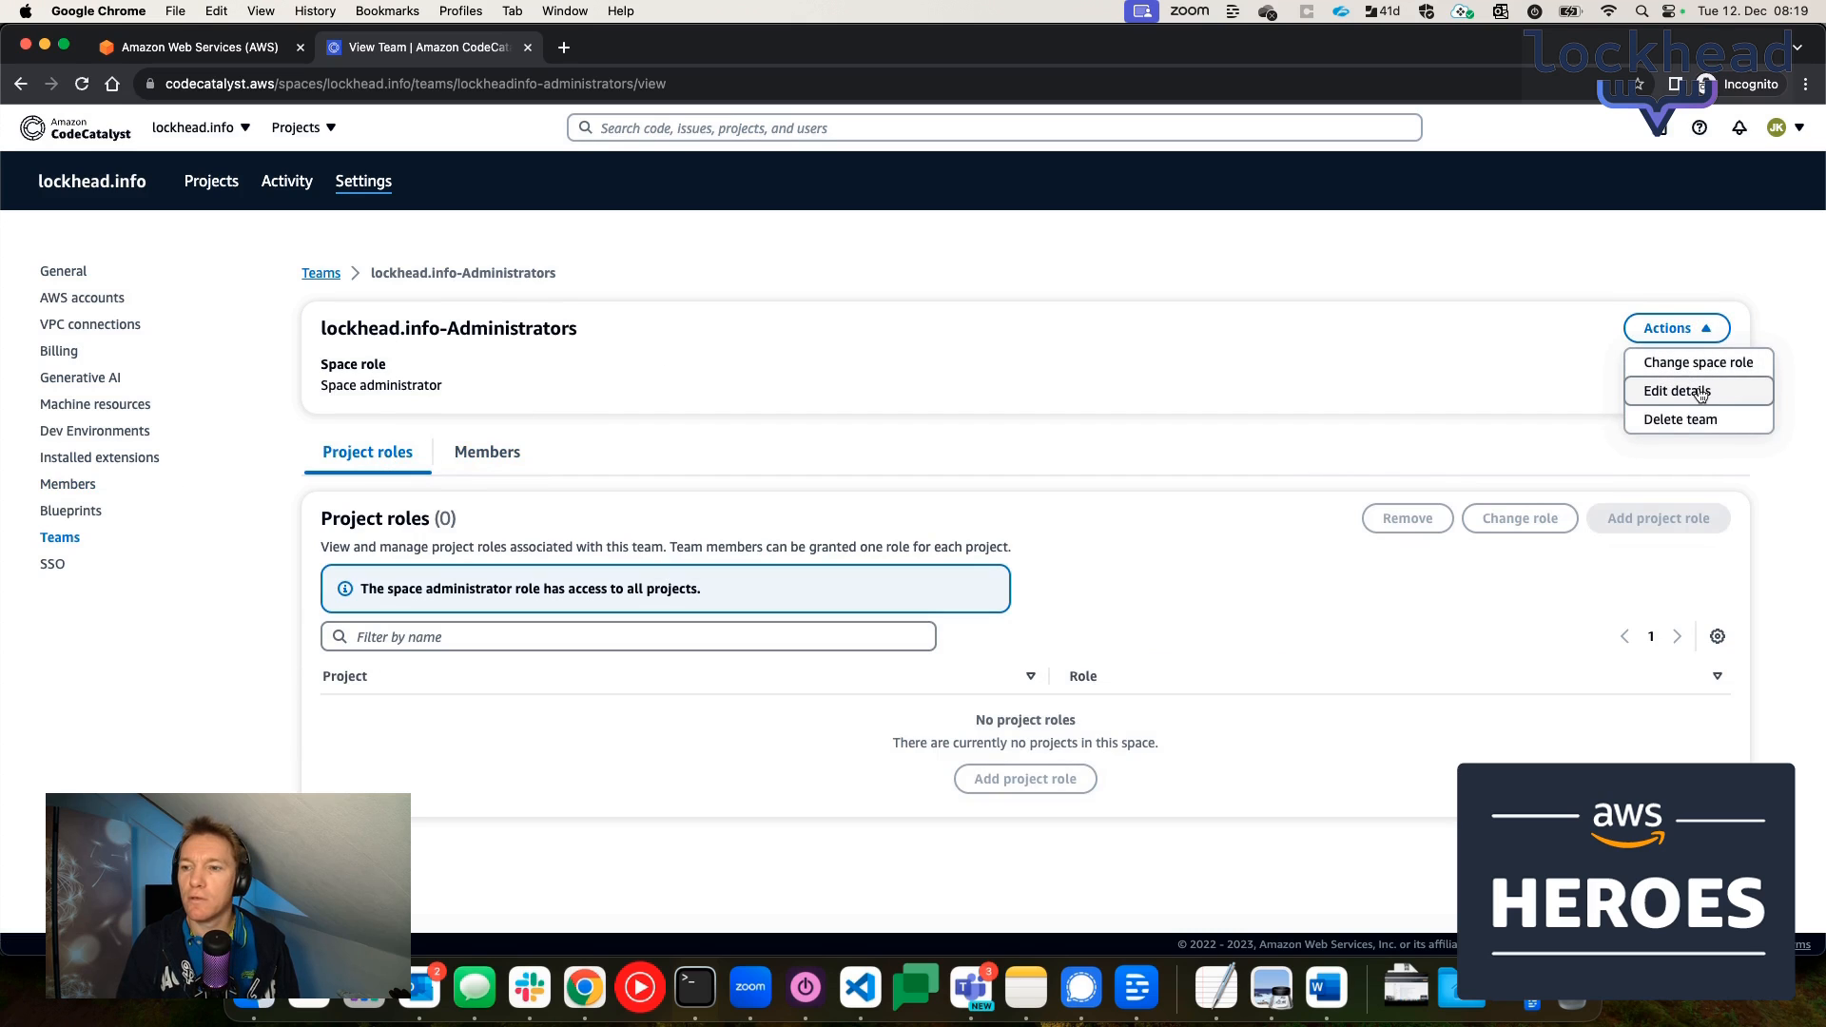
left_click(1701, 394)
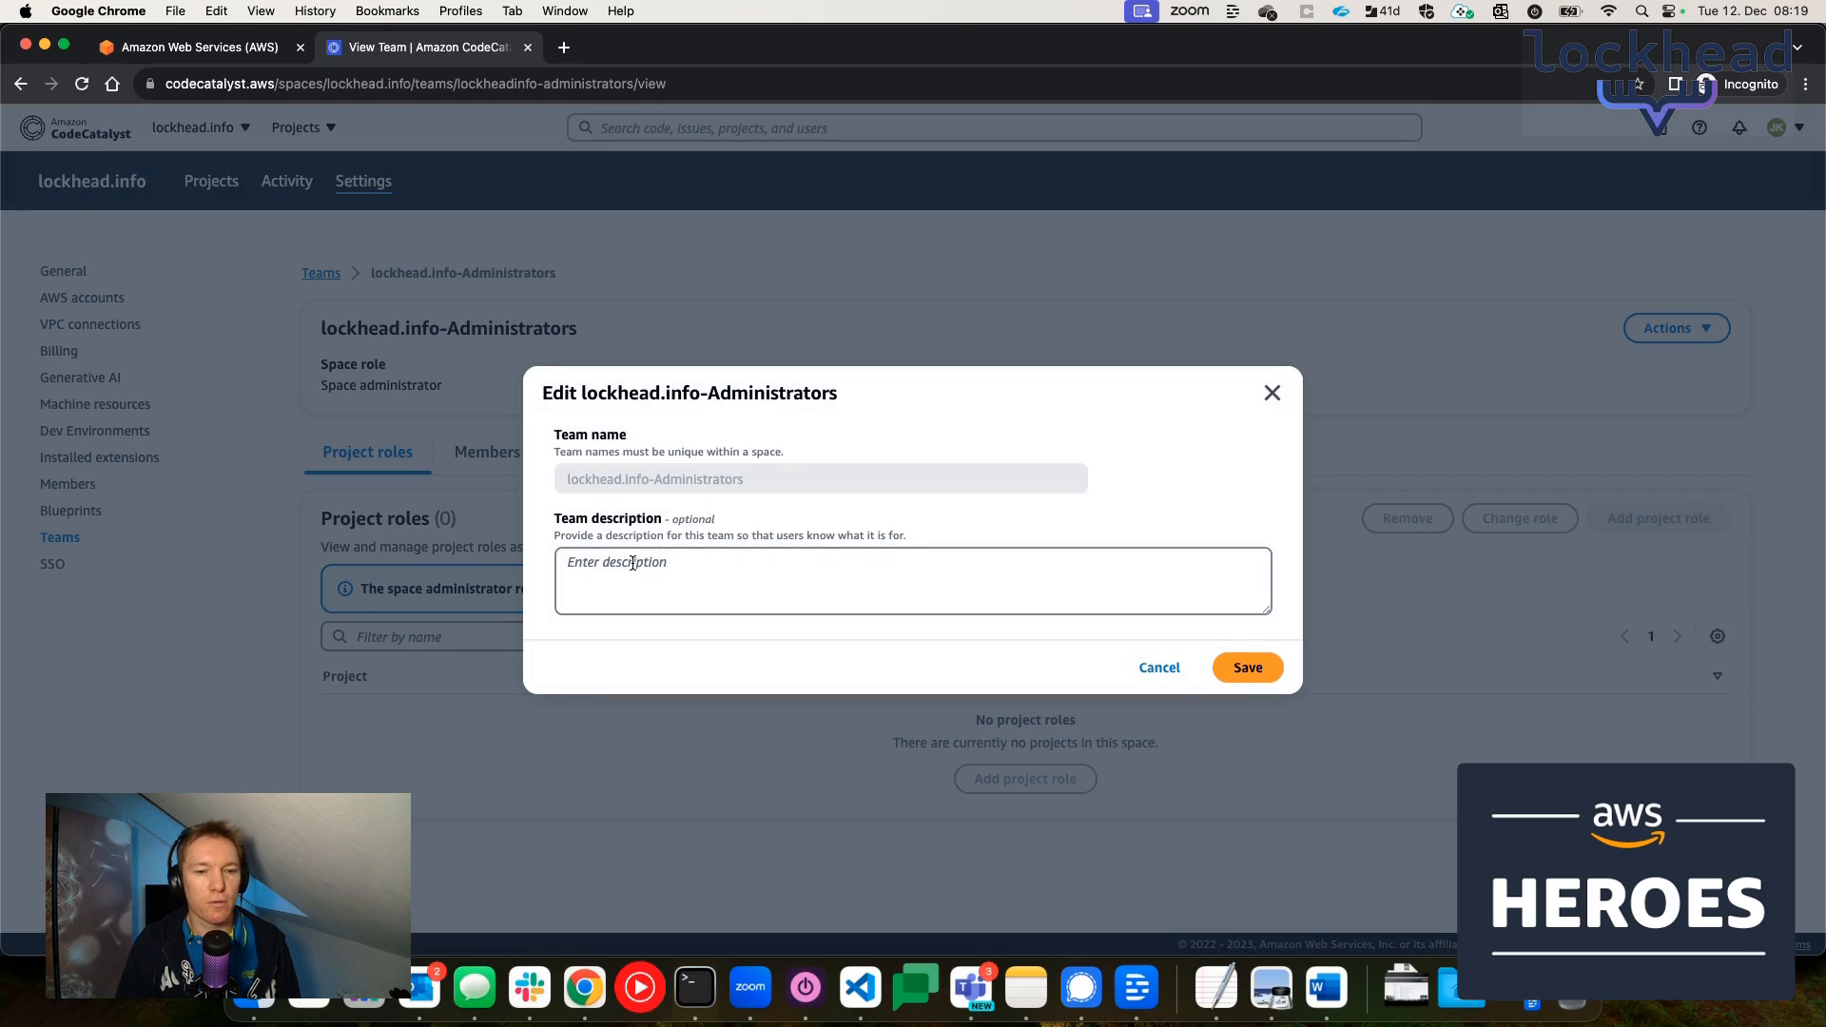
left_click(1188, 665)
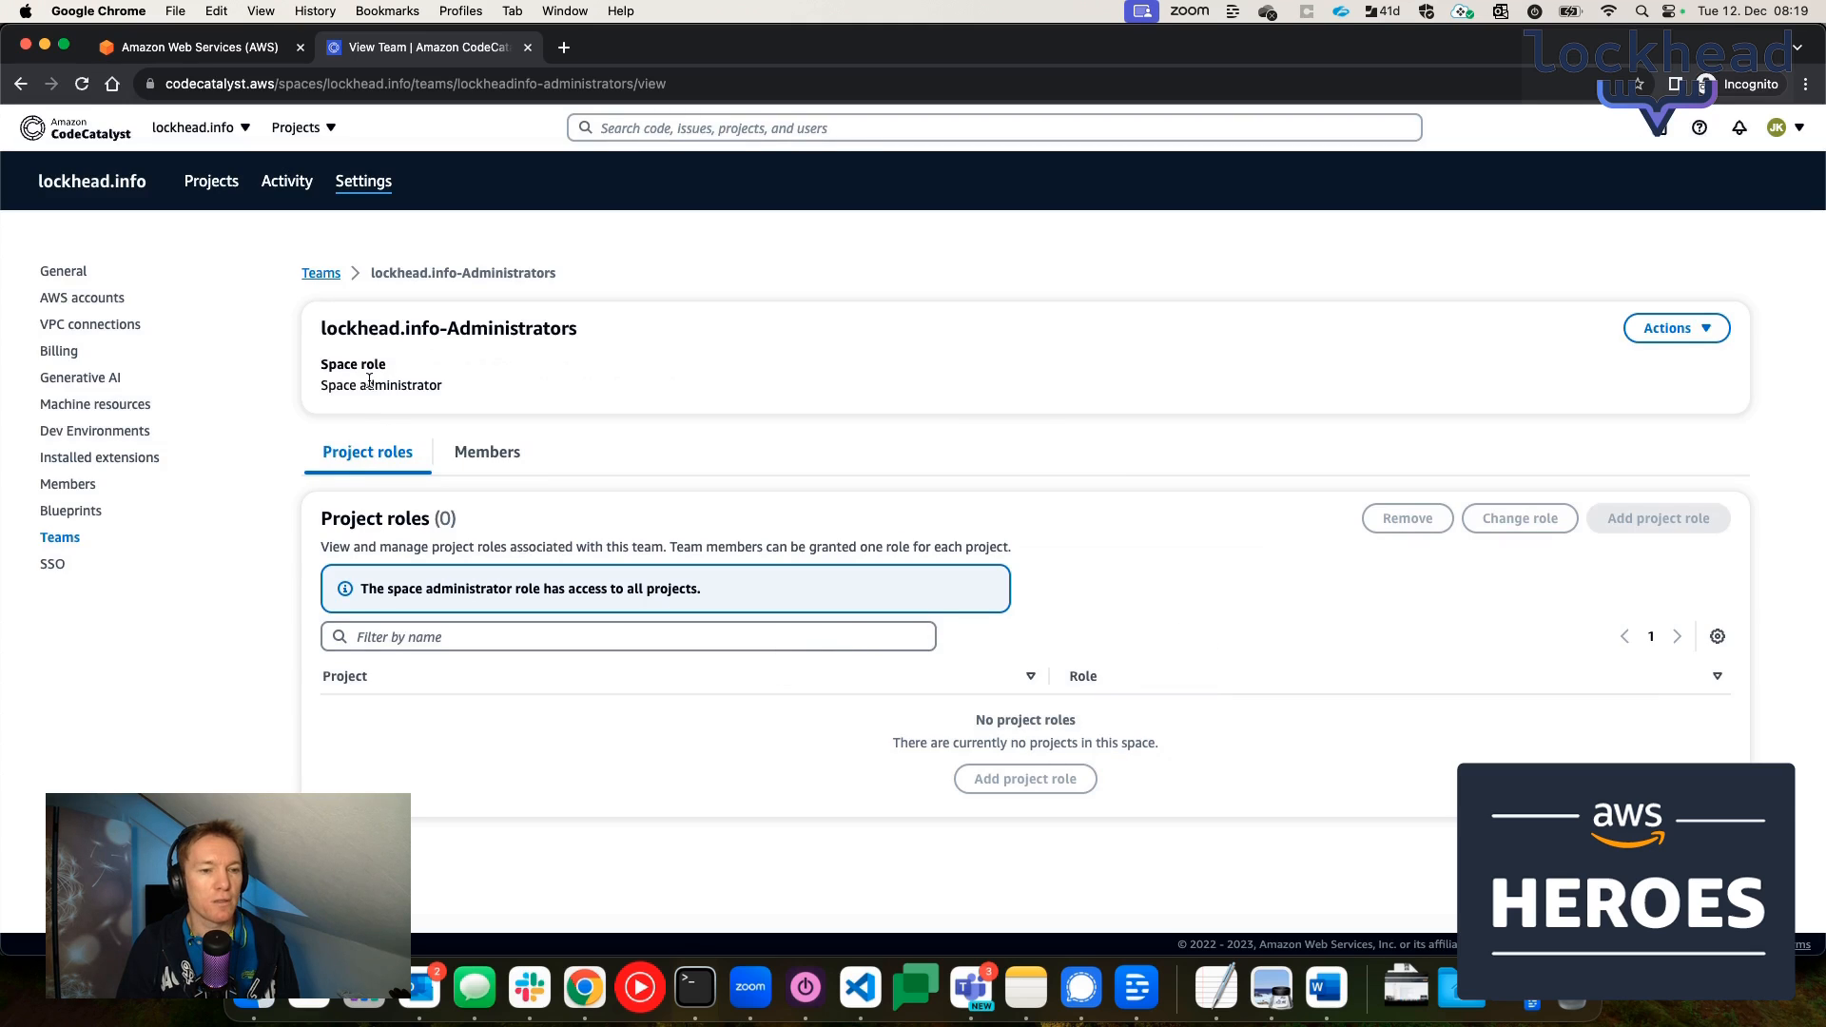
left_click(1681, 328)
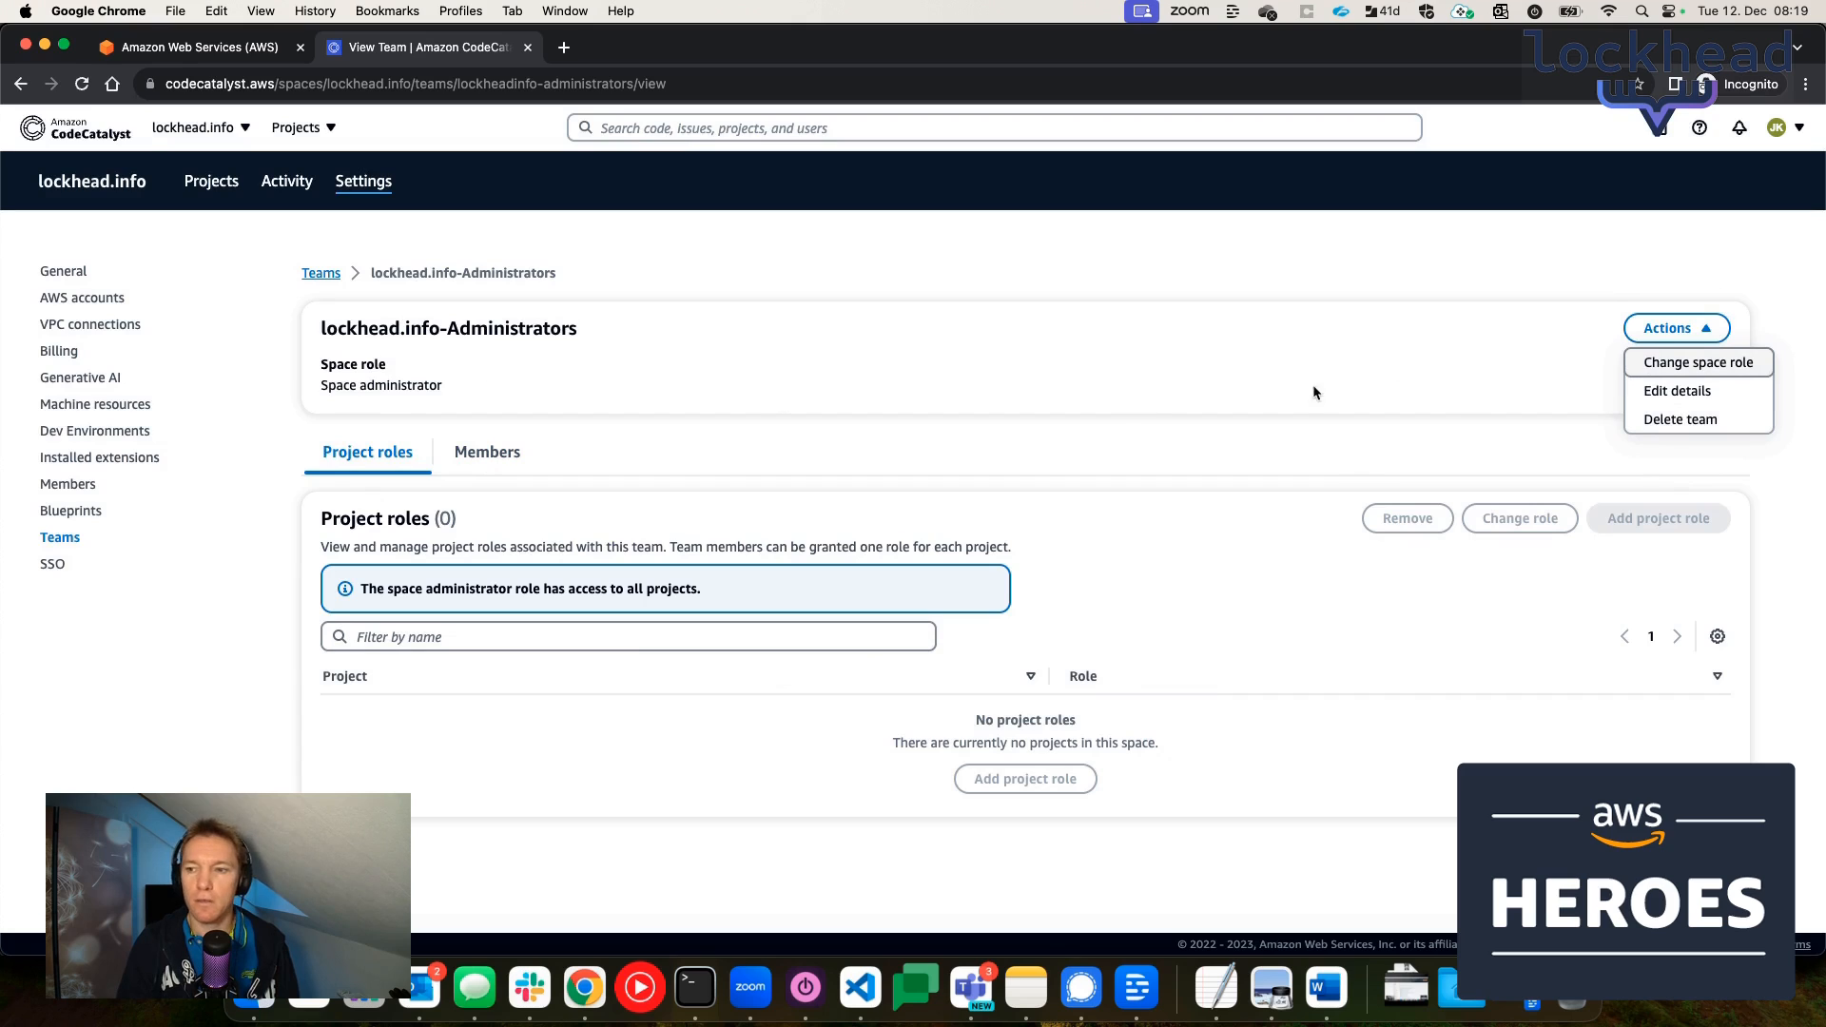
left_click(492, 498)
left_click(331, 274)
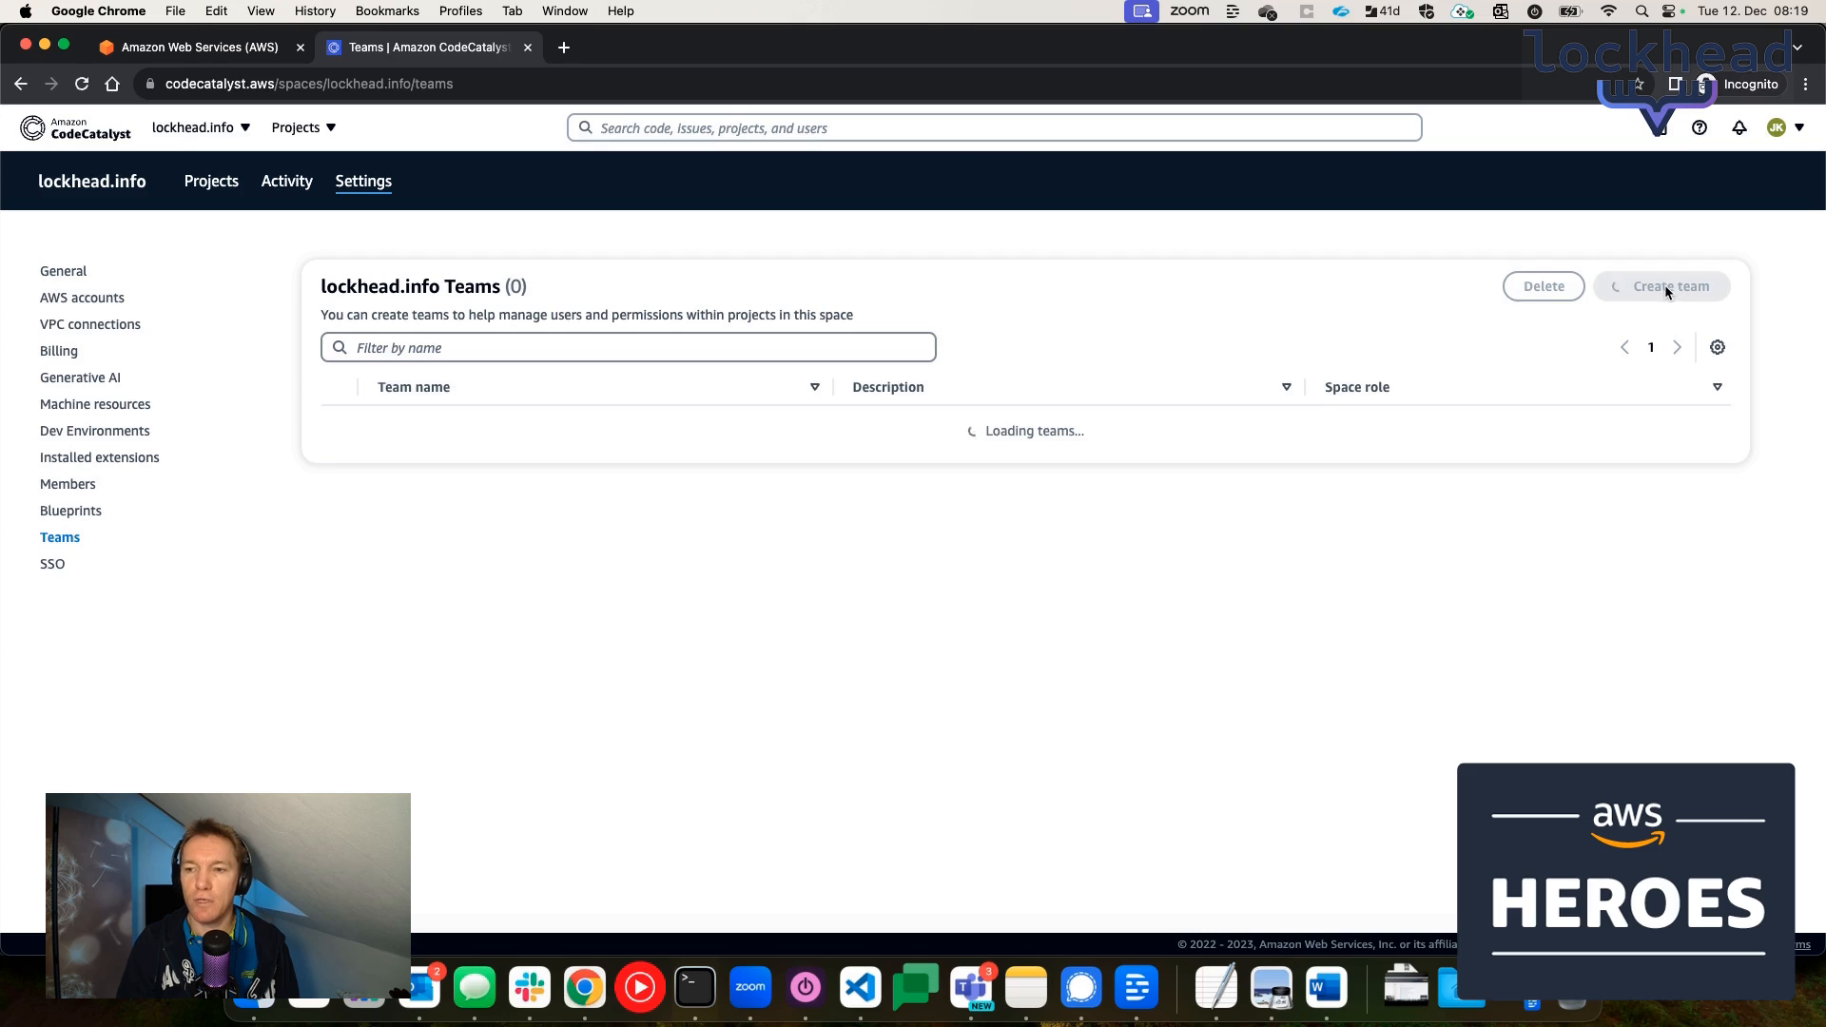
- Start a new SSO-based team, ticking CodeCatalyst-Administrators and CodeCatalyst-Users groups
left_click(1664, 283)
scroll(381, 542, "down", 4)
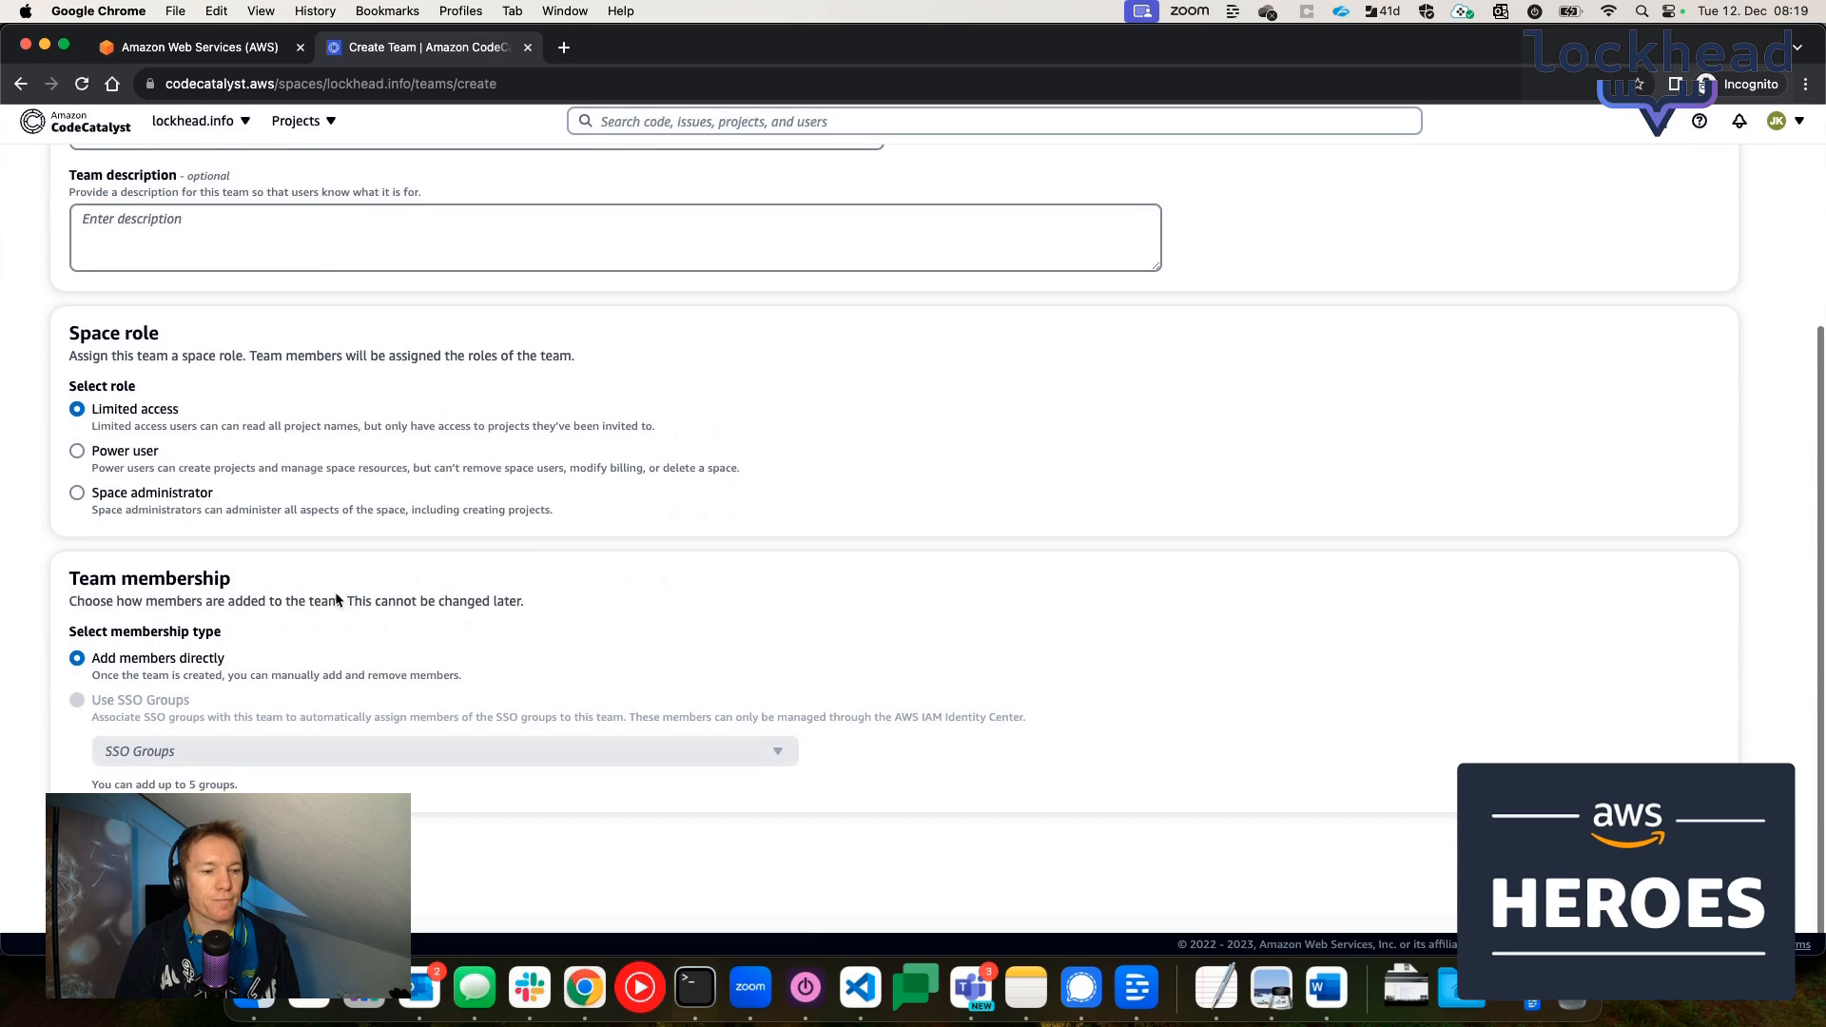
left_click(157, 701)
left_click(295, 760)
left_click(285, 852)
scroll(272, 514, "up", 1)
scroll(274, 511, "down", 2)
left_click(110, 788)
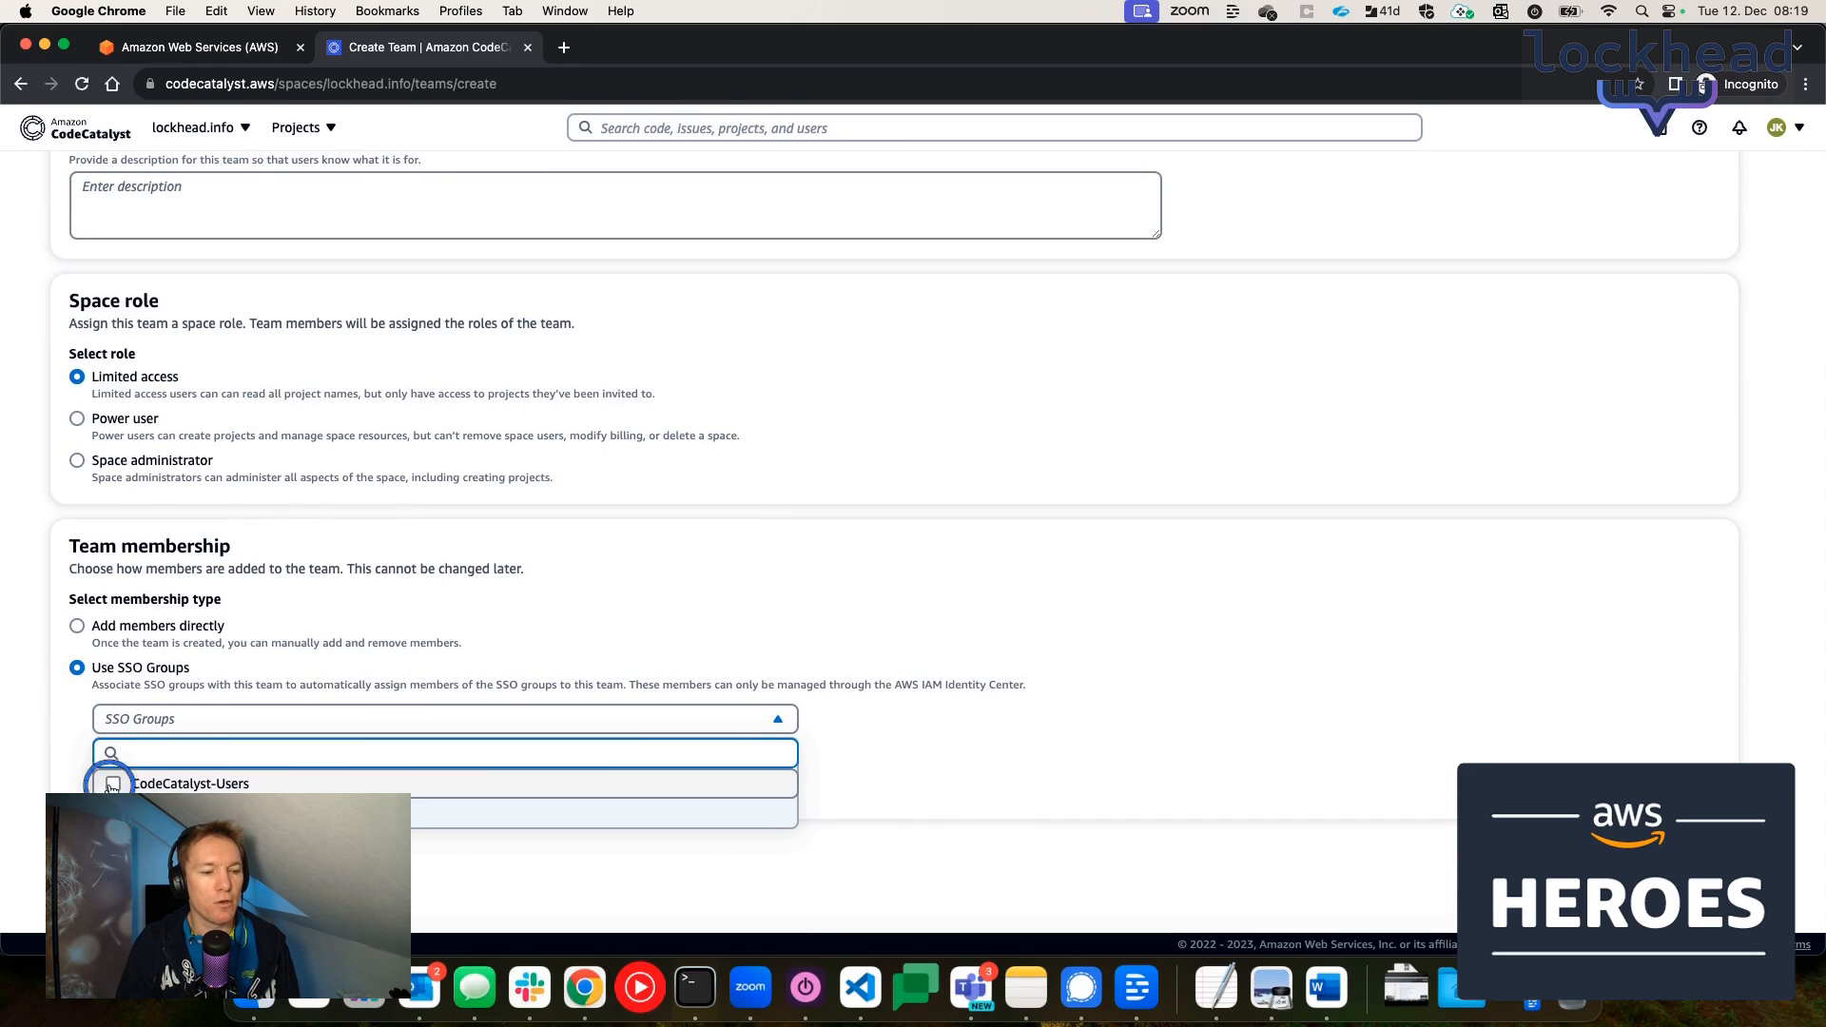
scroll(210, 361, "up", 1)
scroll(210, 333, "down", 1)
scroll(256, 353, "up", 1)
- Give the team the Space administrator role and name it AdministratorsFromSSO
left_click(130, 468)
scroll(216, 471, "down", 2)
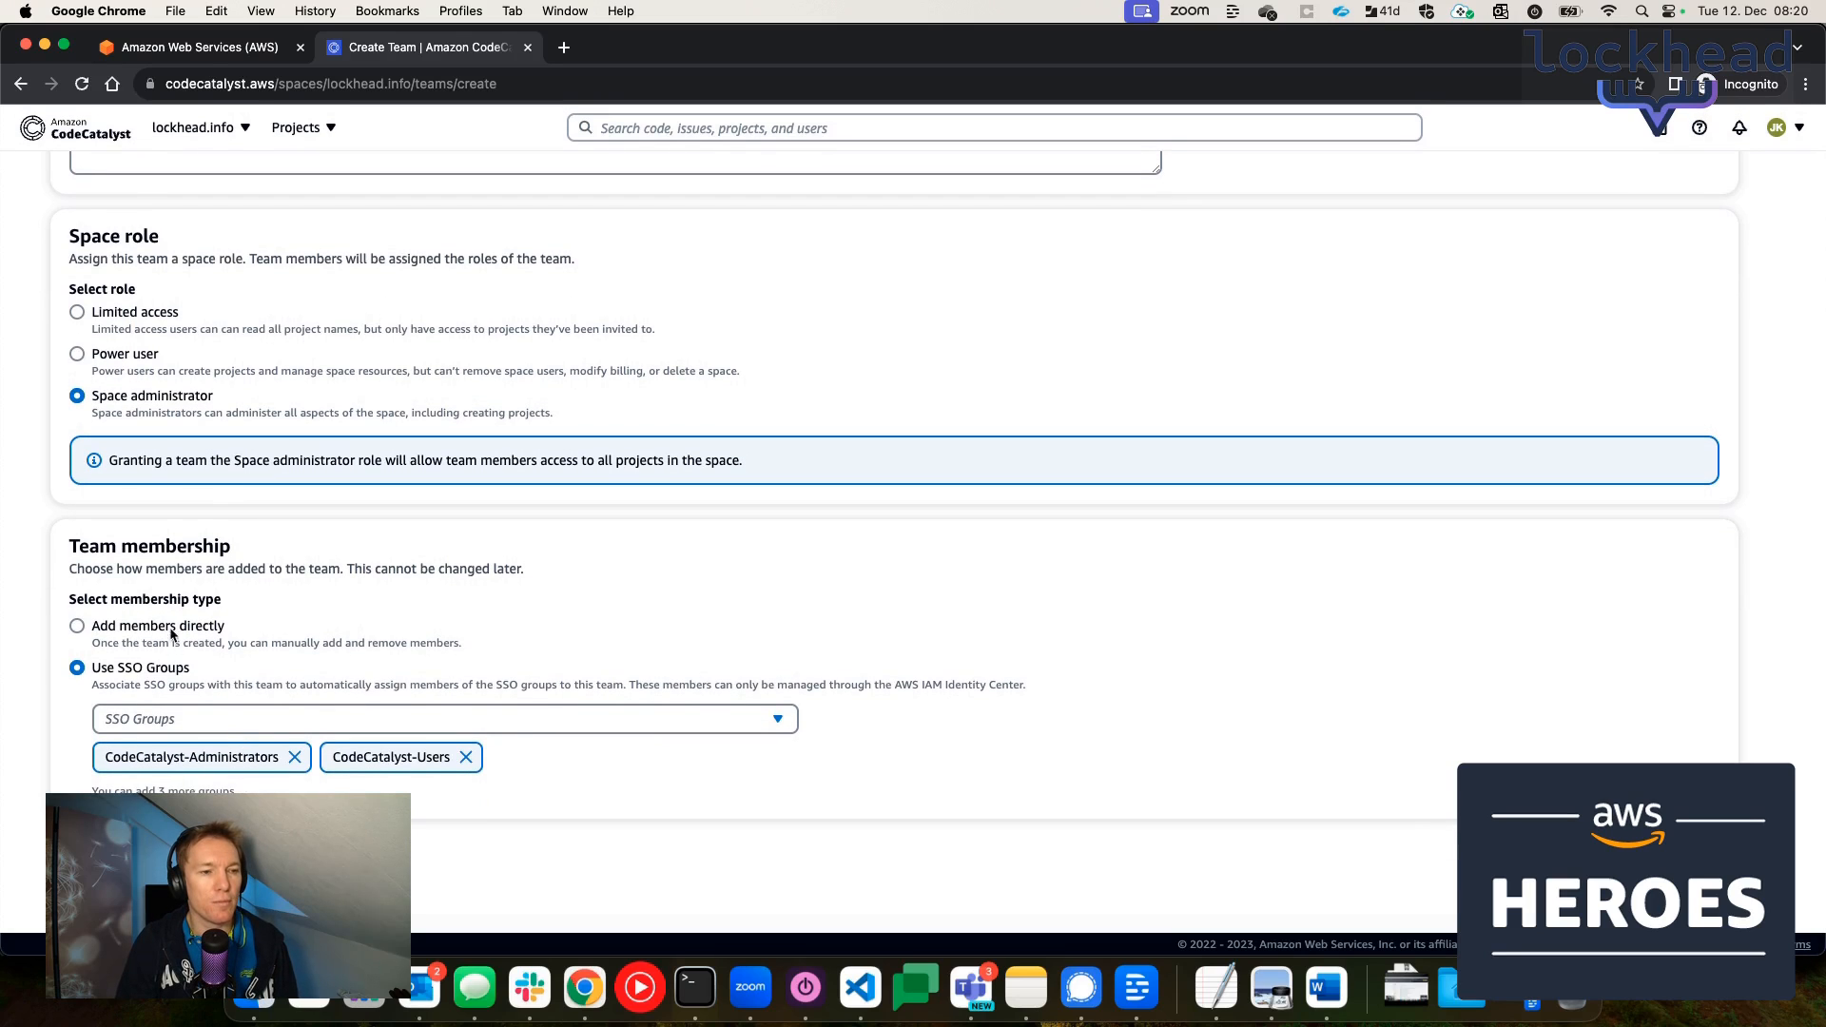
scroll(139, 376, "up", 5)
left_click(118, 386)
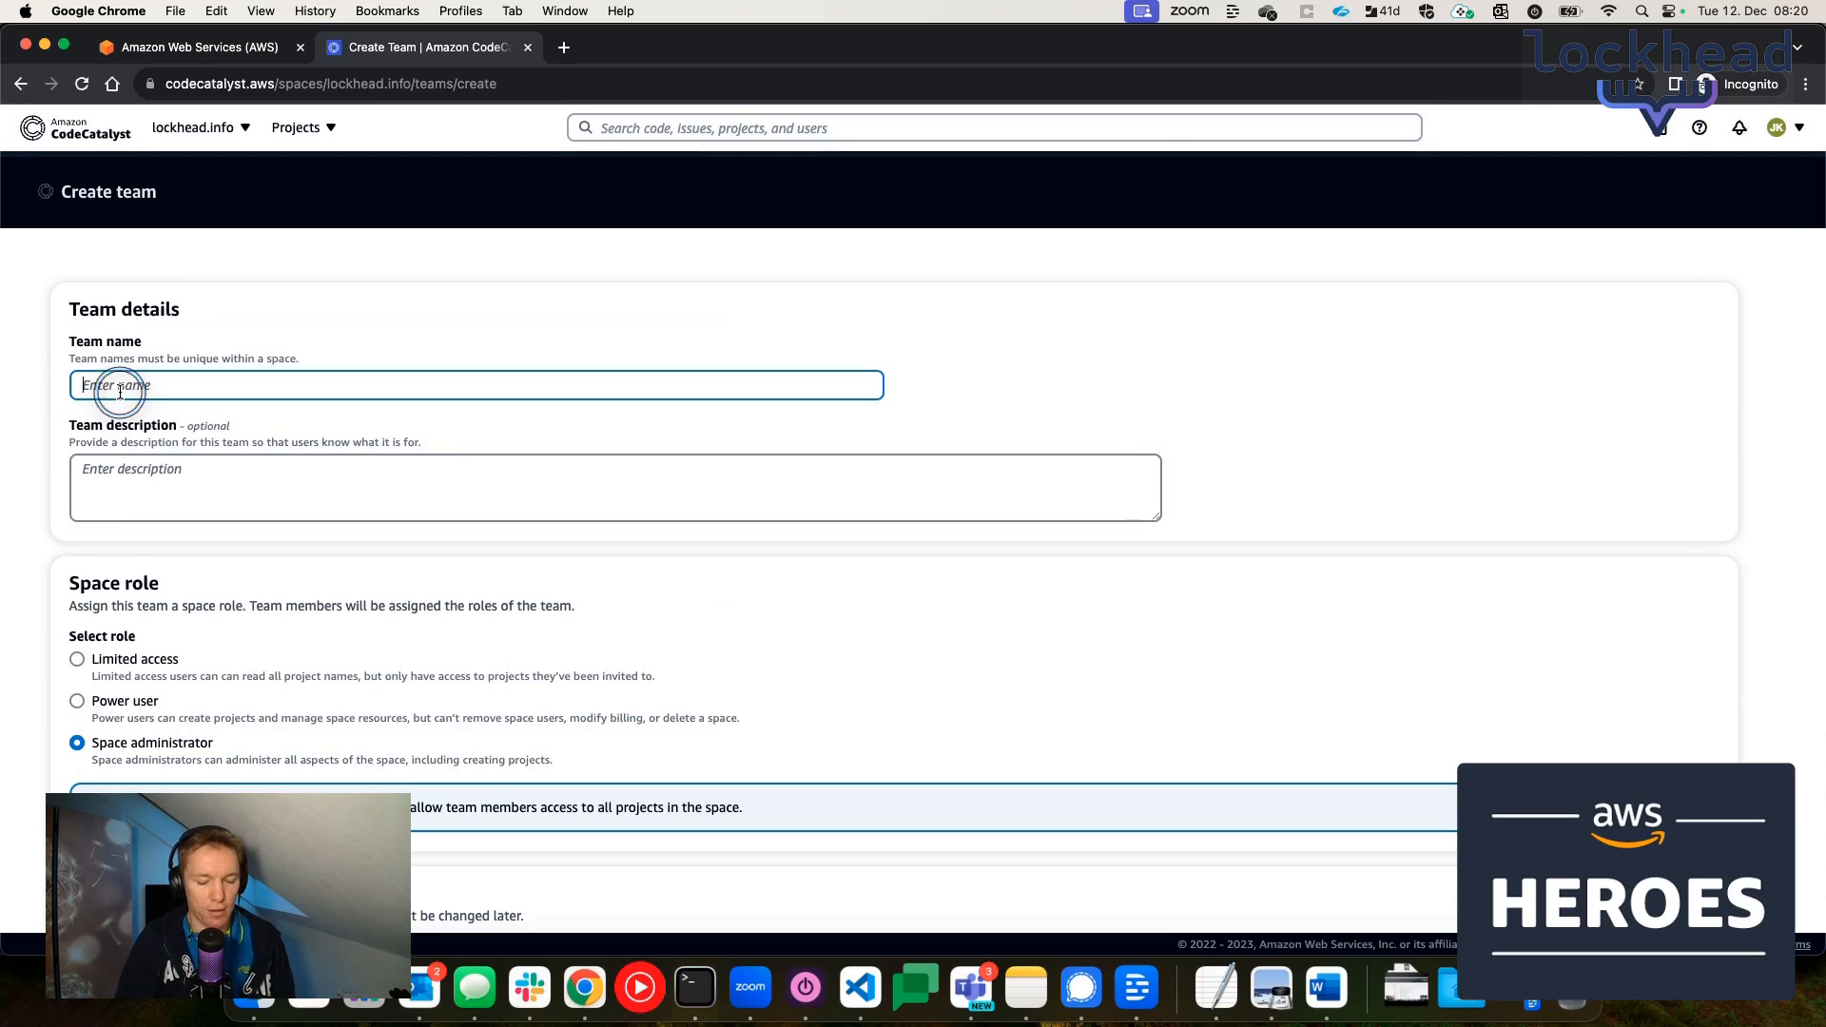
type("Adminsitr")
key("super+a")
type("Admi")
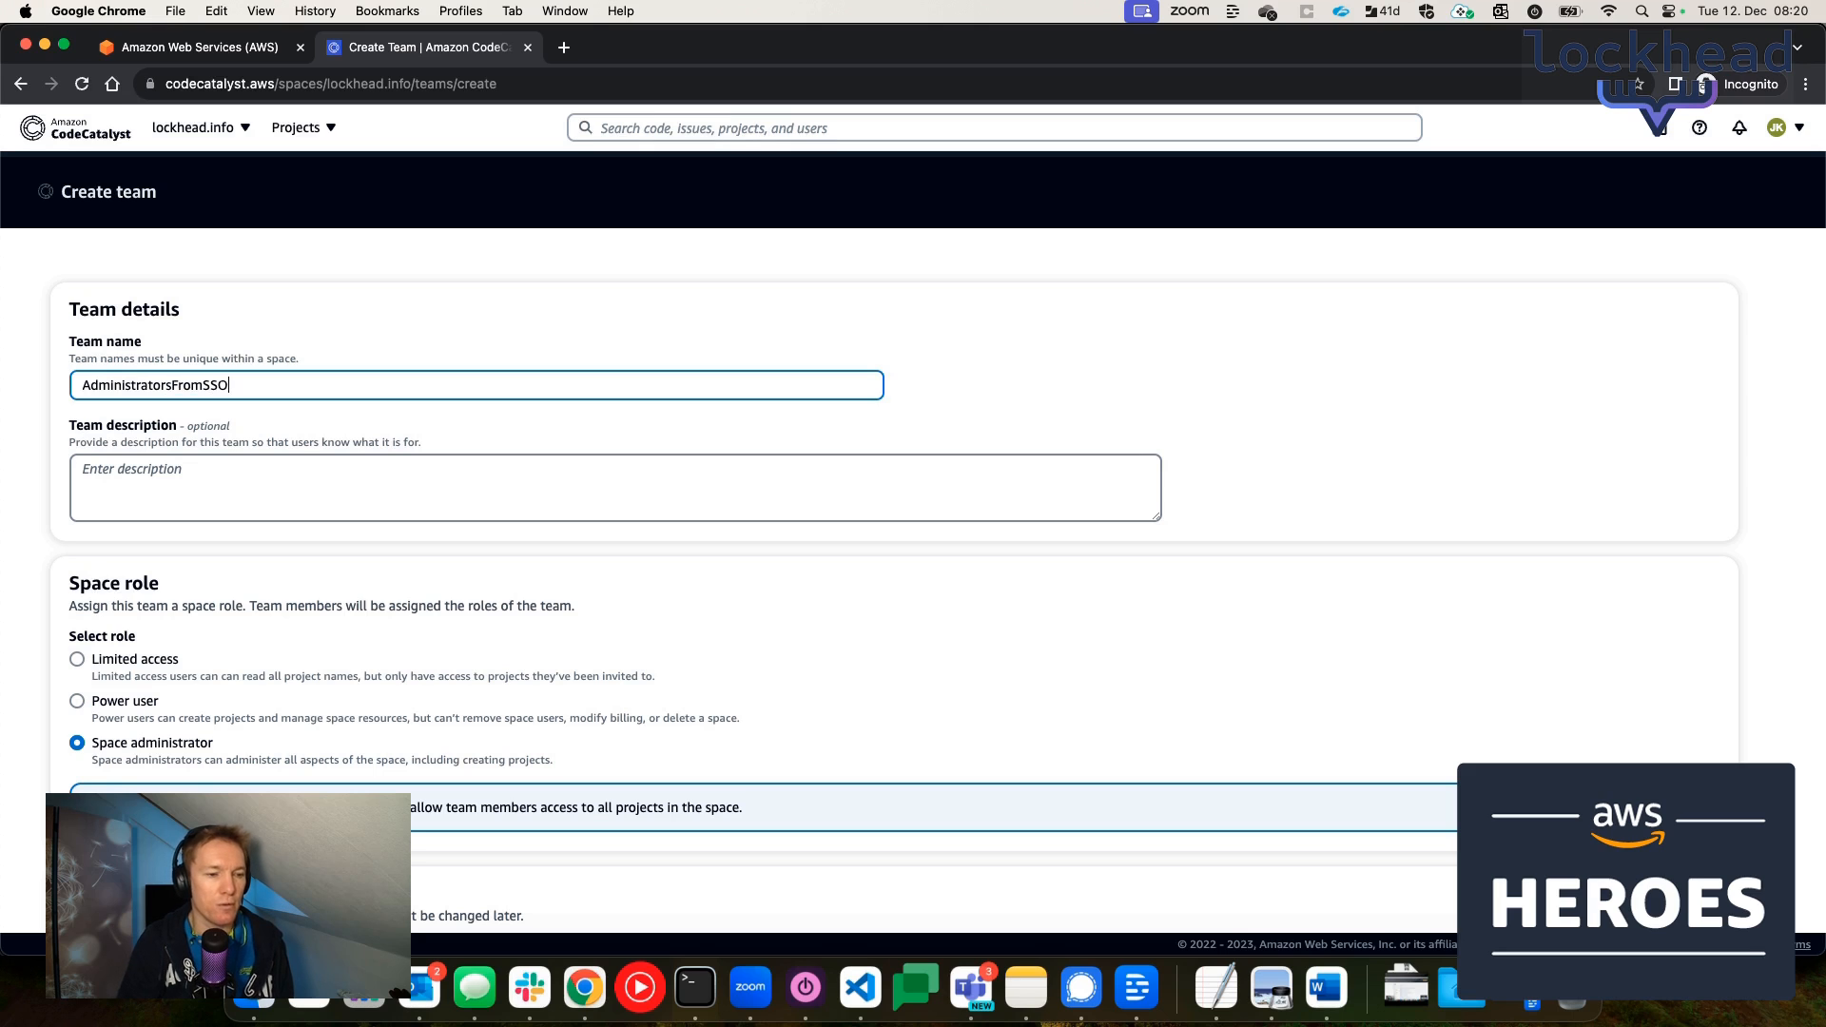
- Unlink CodeCatalyst-Users, create the team, and check its SSO Groups and Members tabs
scroll(248, 540, "down", 5)
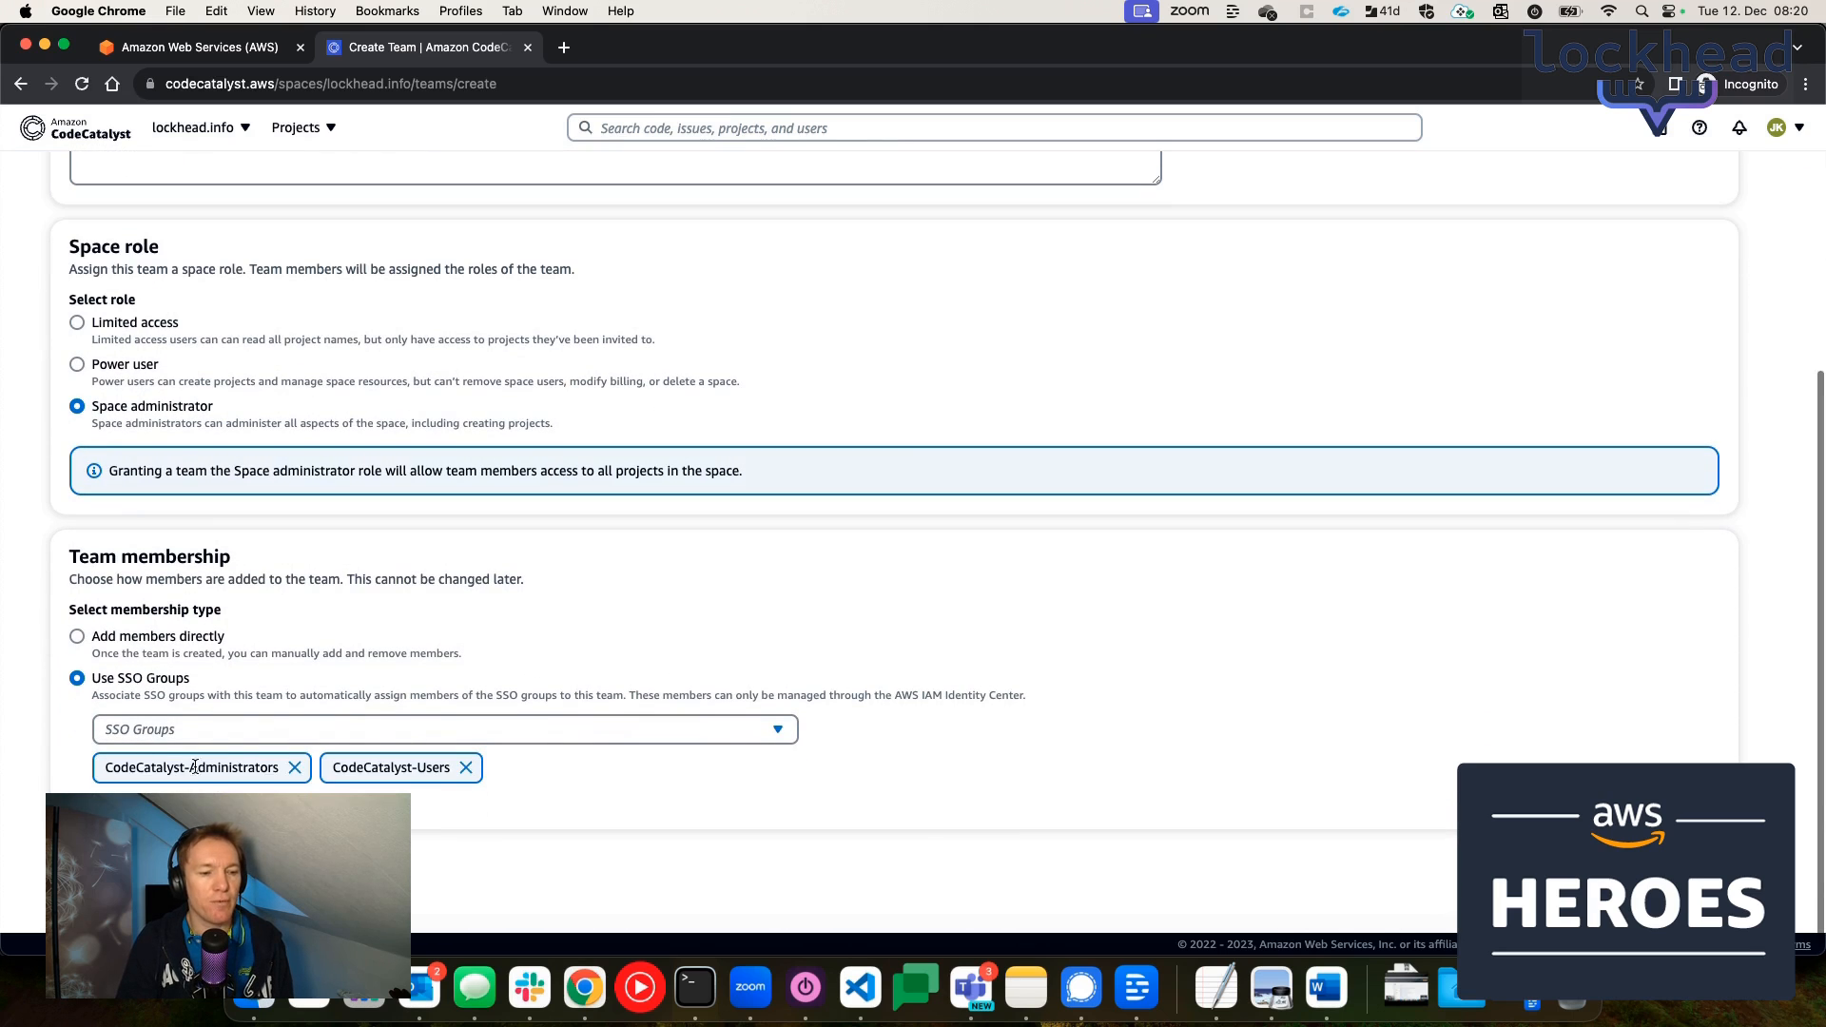
left_click(466, 767)
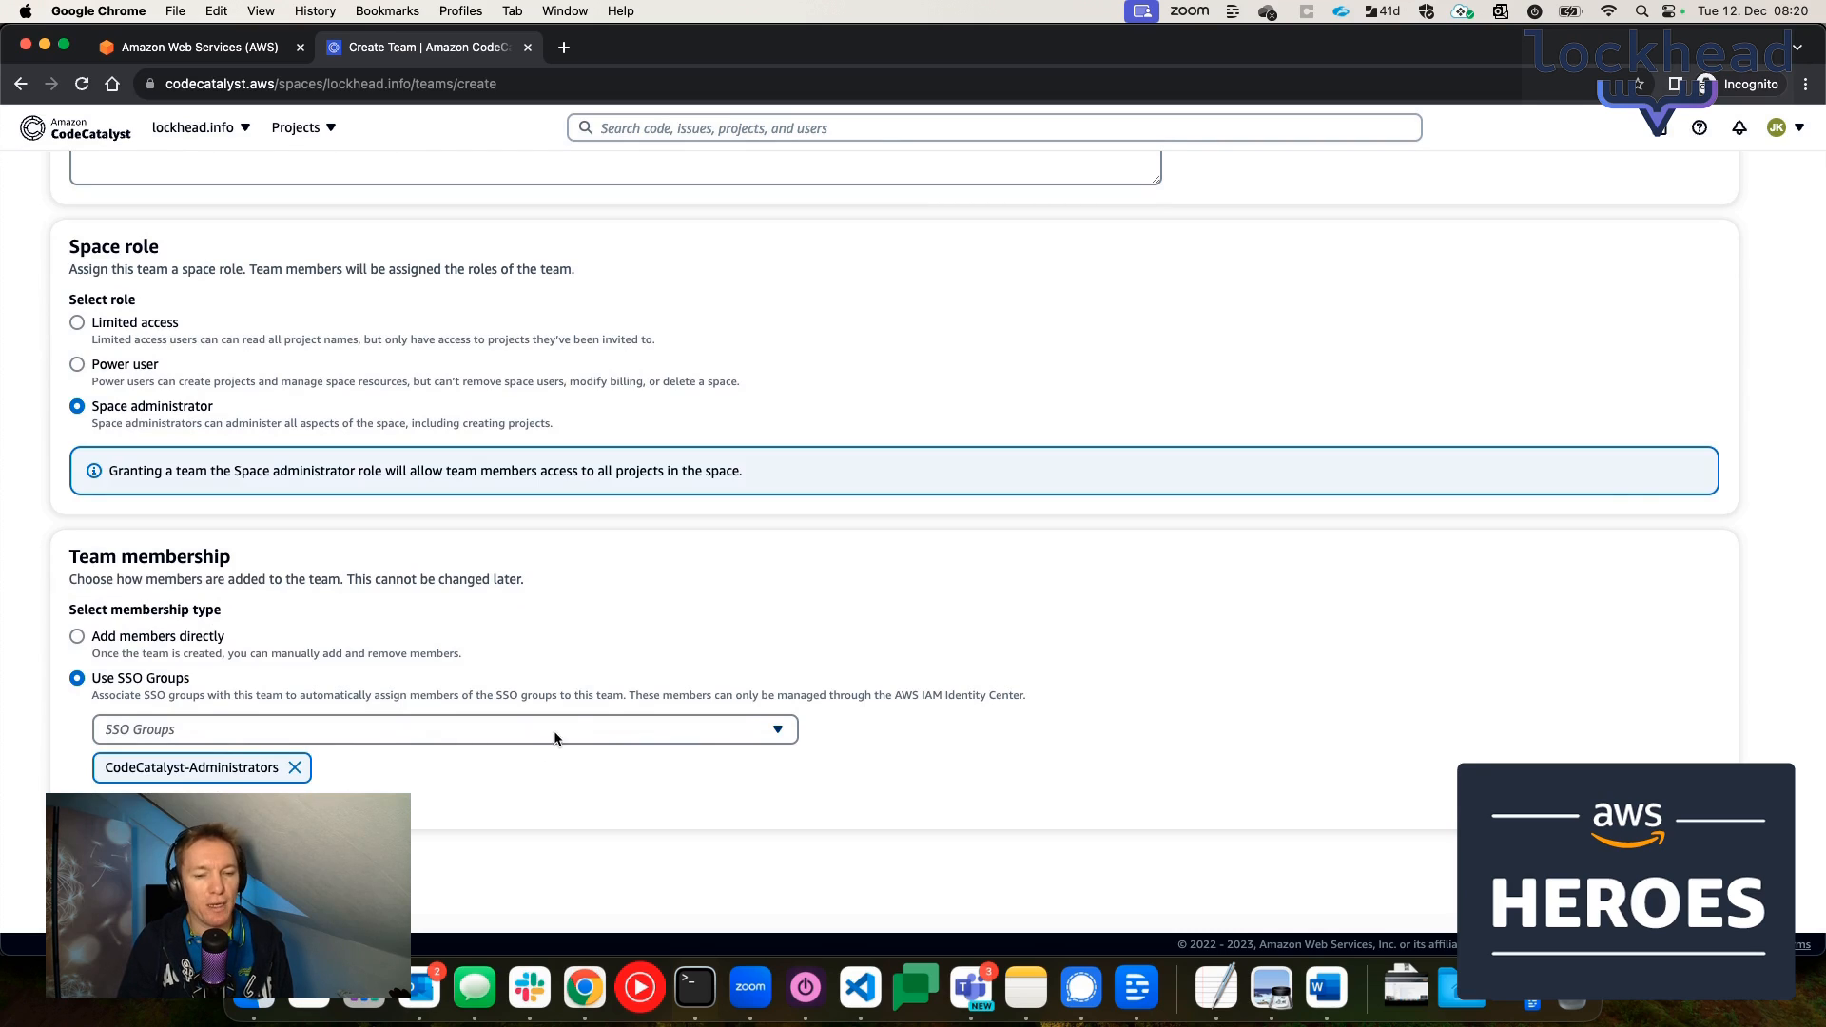
left_click(1686, 865)
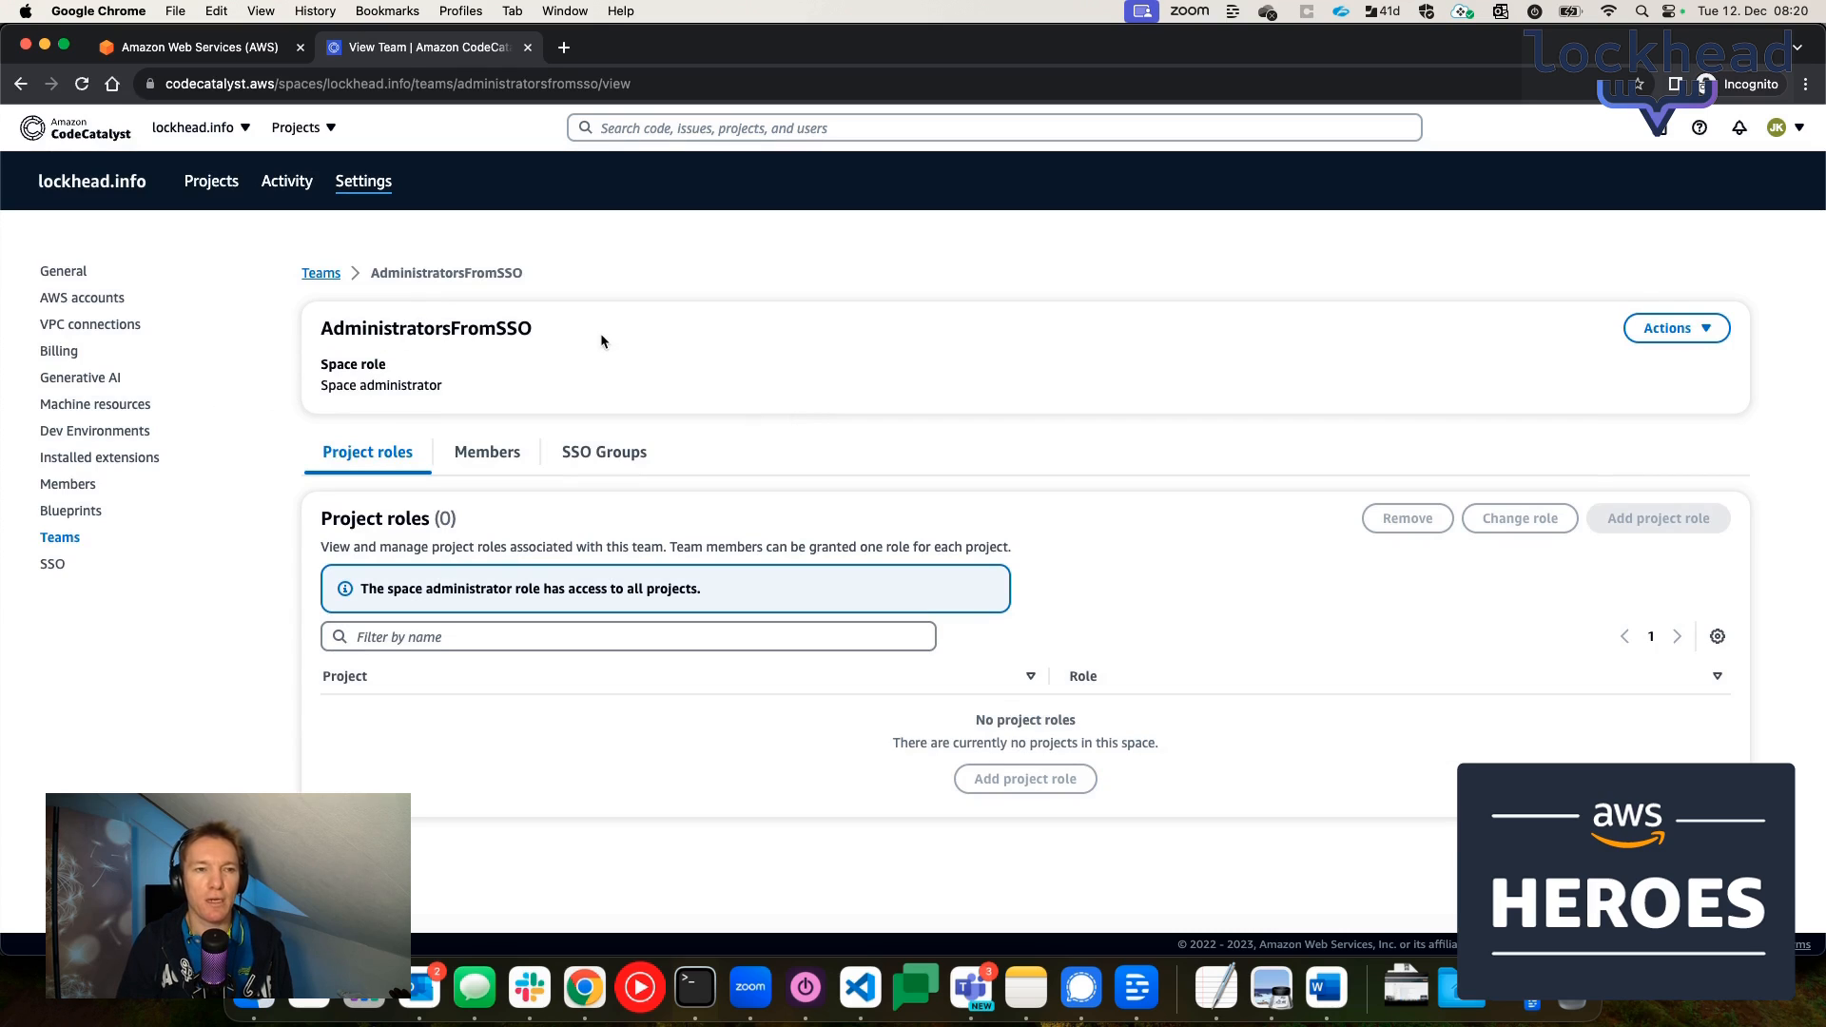
left_click(627, 457)
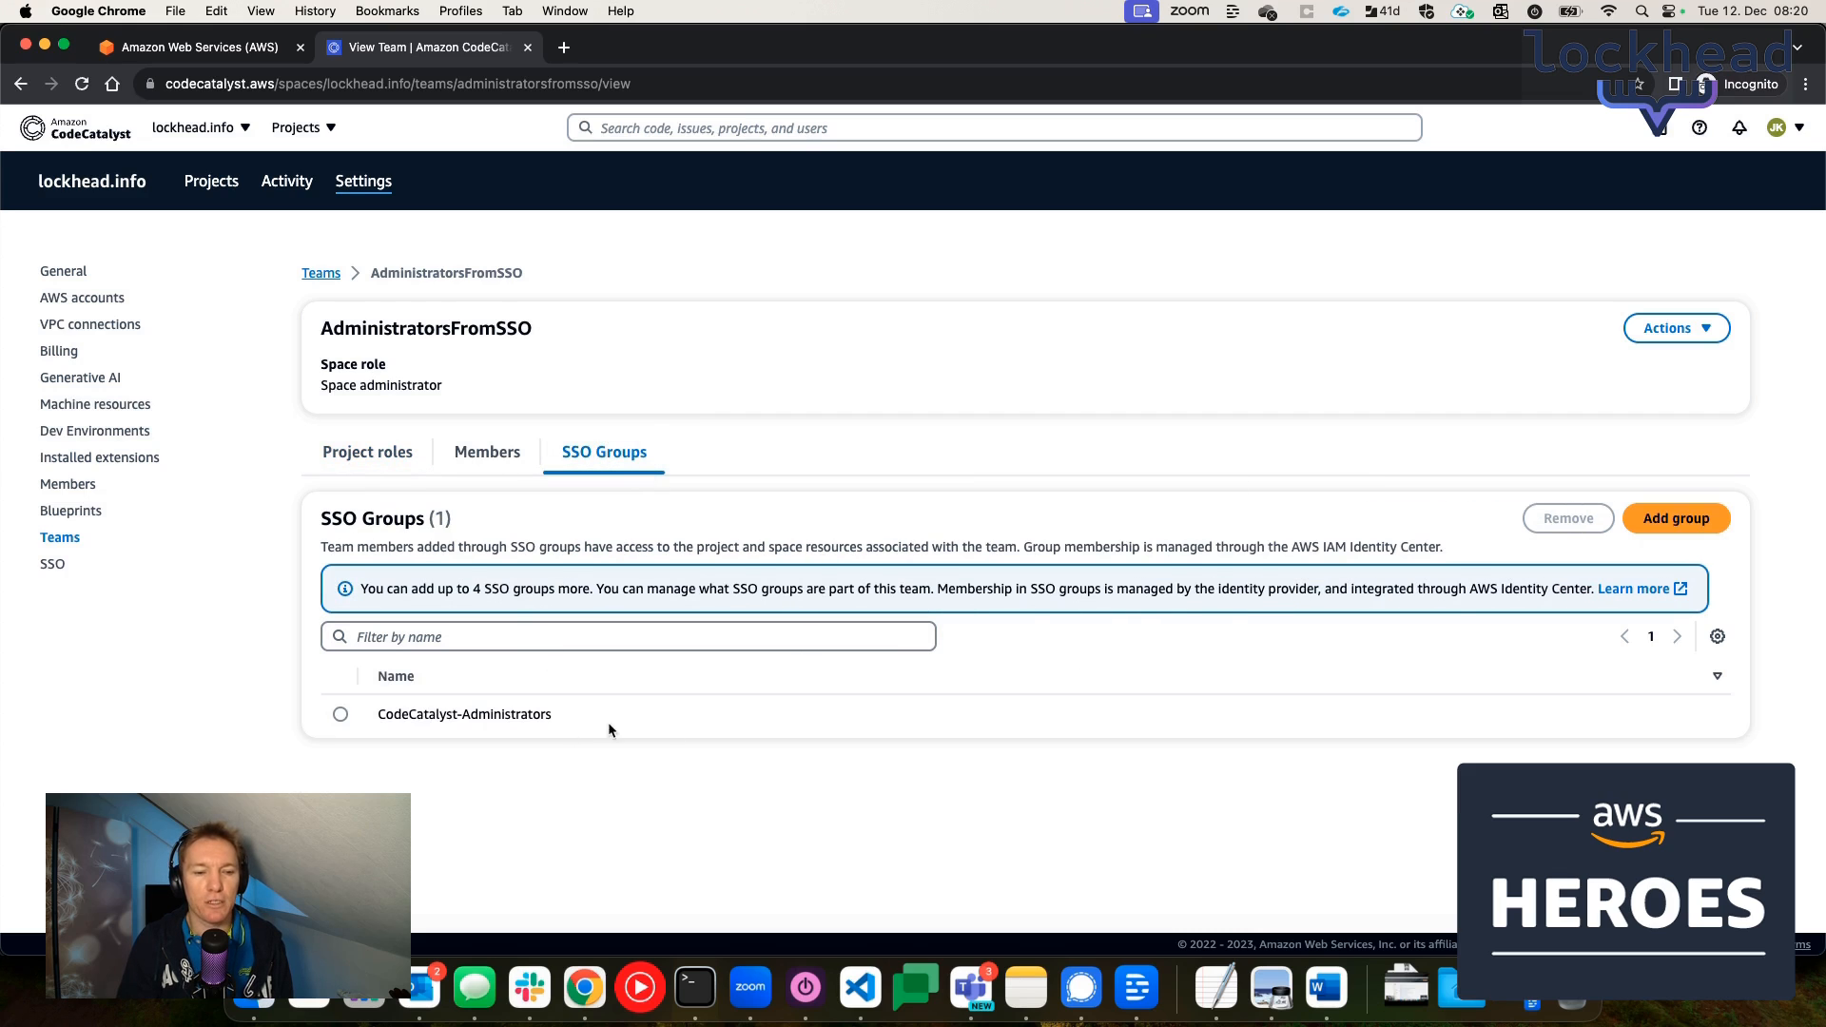
left_click(504, 461)
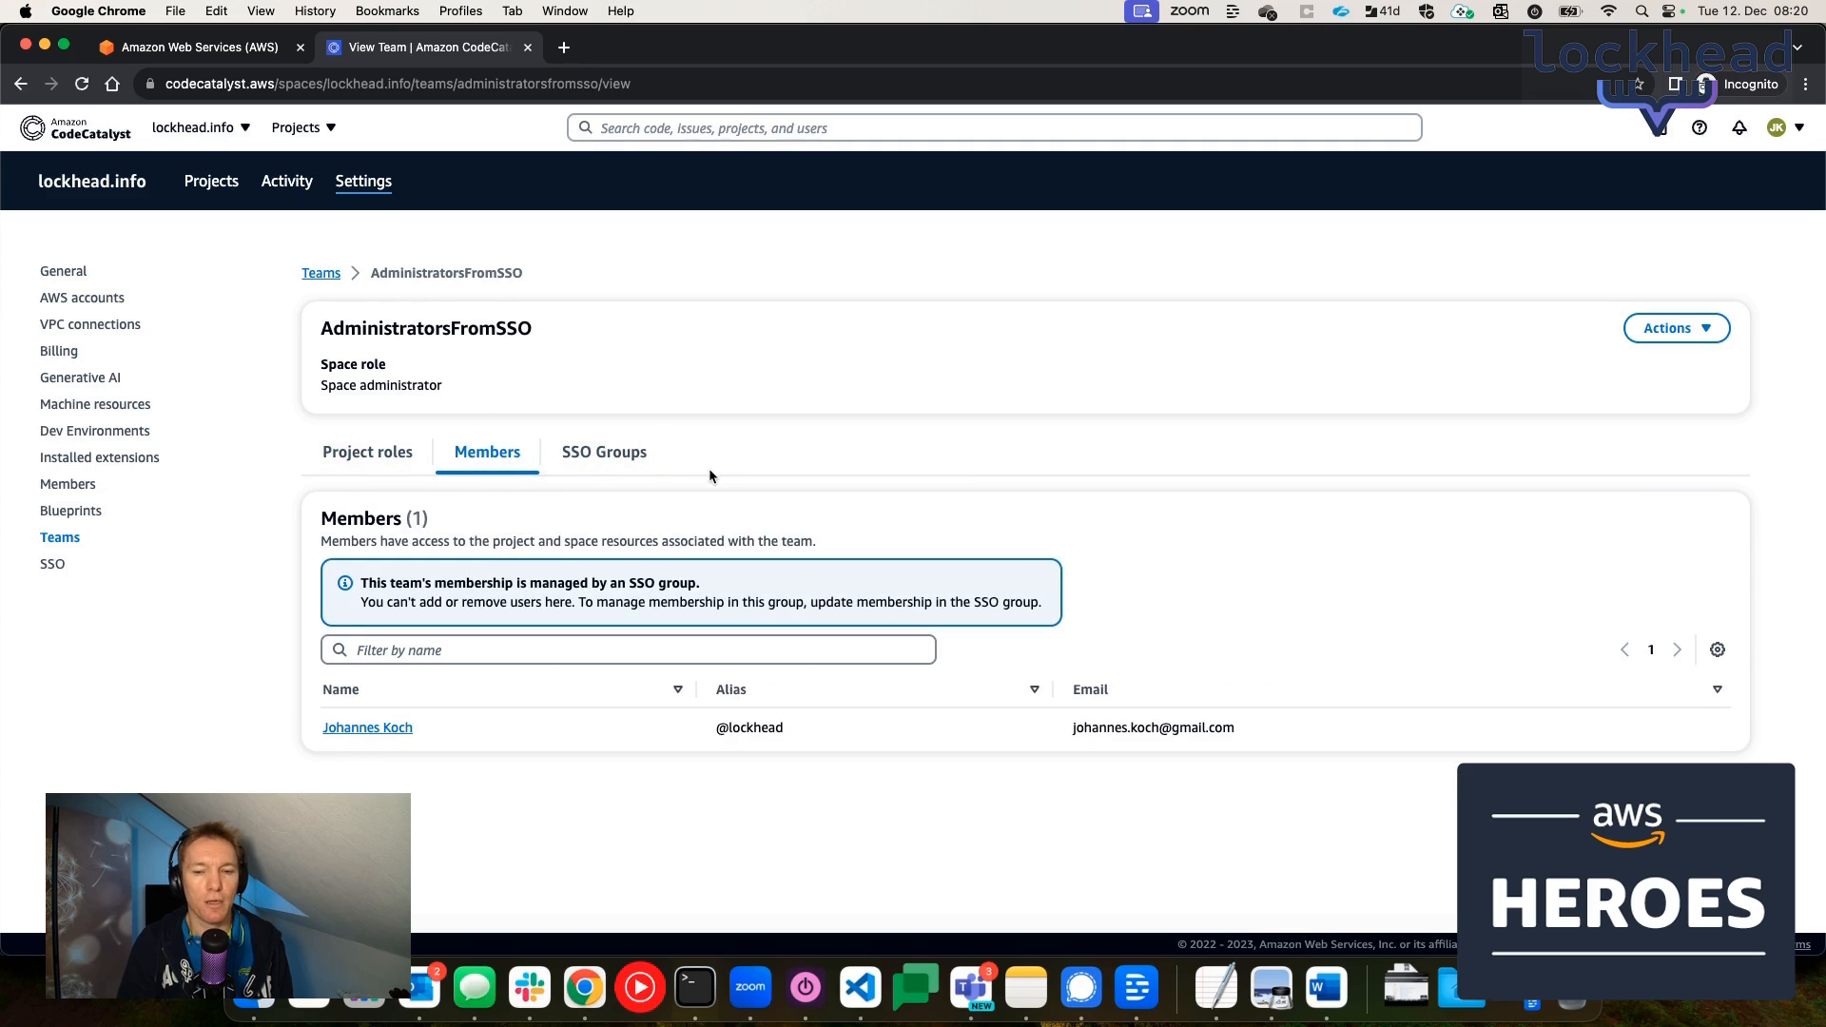